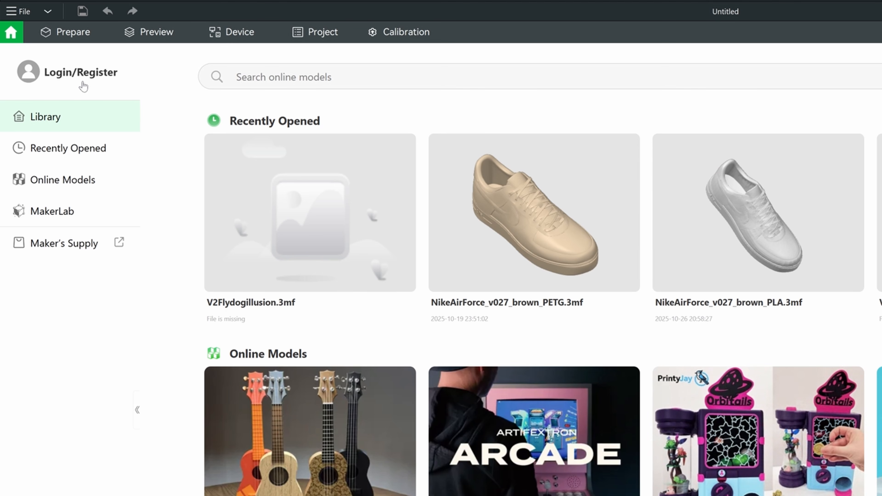
Step: Log in with a Google account, accept the terms notice, and allow personal presets to synchronize from Bambu Cloud
click(80, 73)
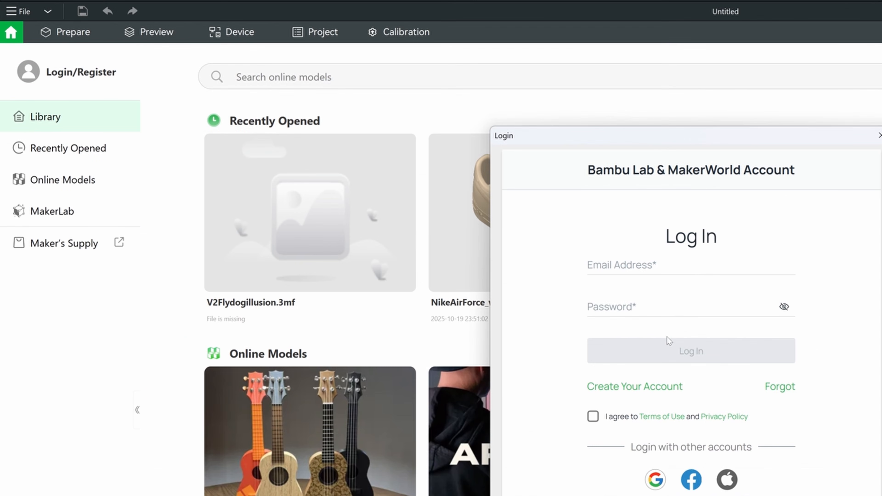
click(655, 480)
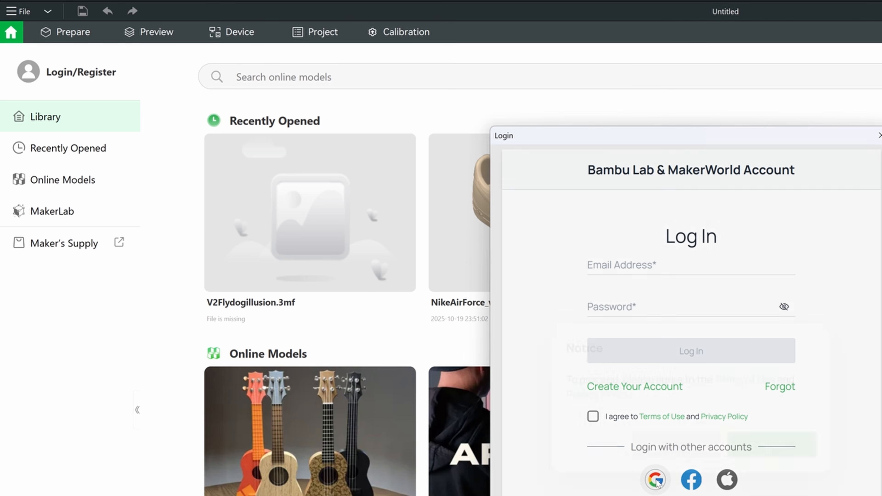
click(772, 445)
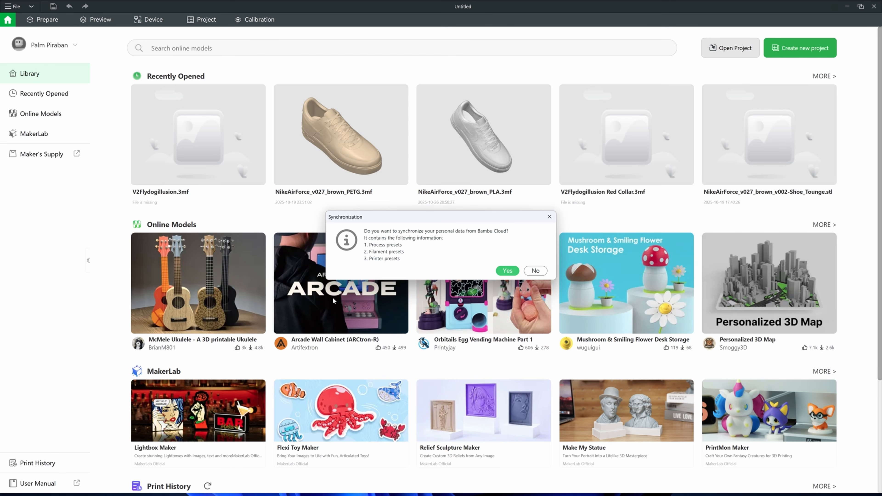
click(506, 271)
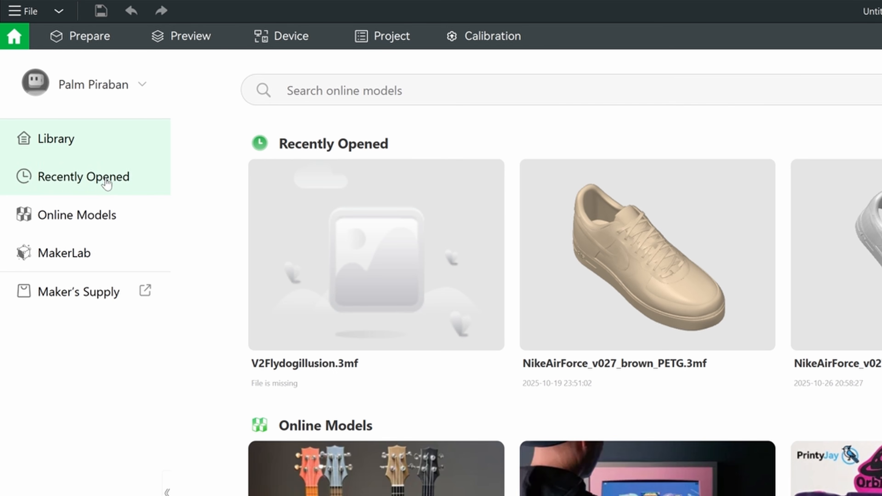
Step: Look through the recently opened projects and browse the MakerWorld online models
click(111, 191)
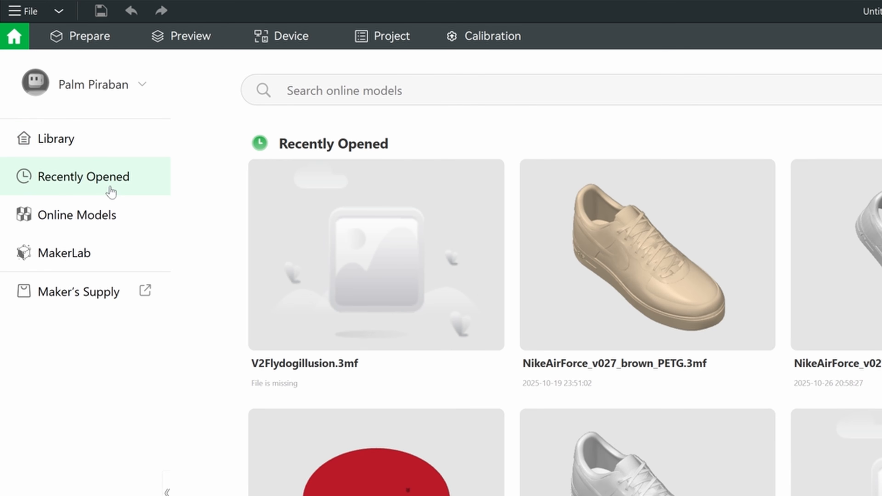
click(100, 223)
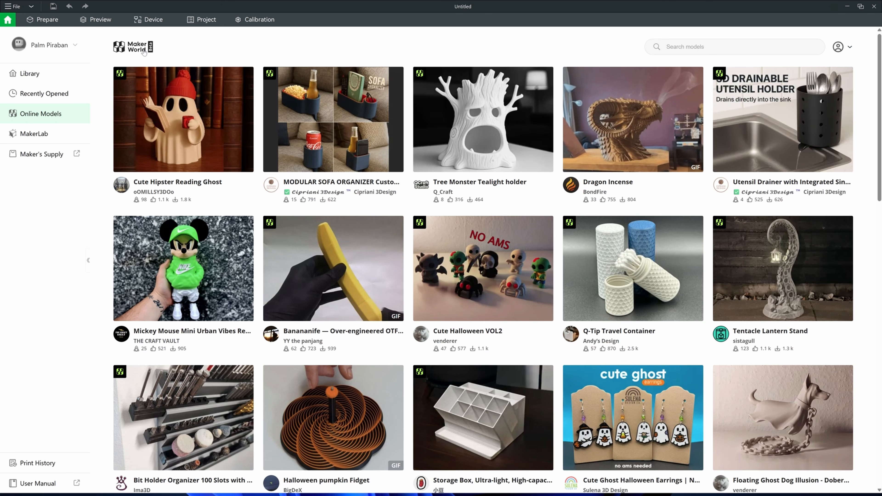
scroll(484, 259, down, 10)
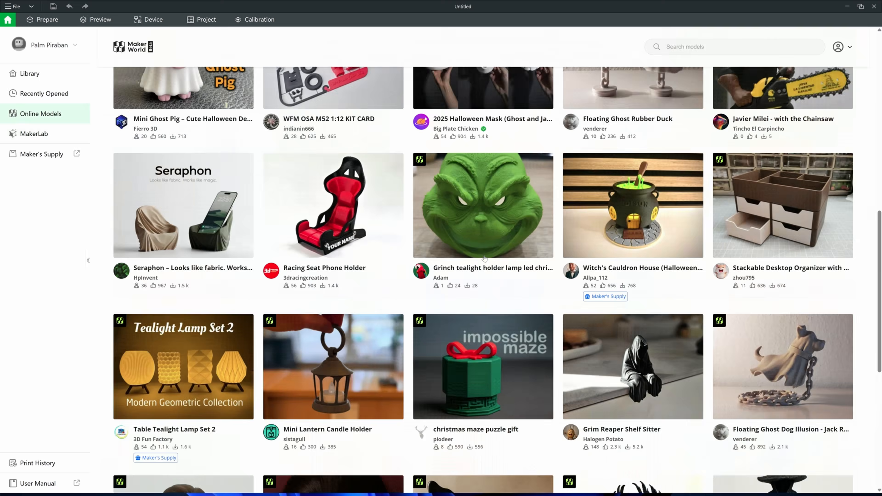
Step: Browse the MakerLab modeling tools and filter them to the AI Generators
click(42, 133)
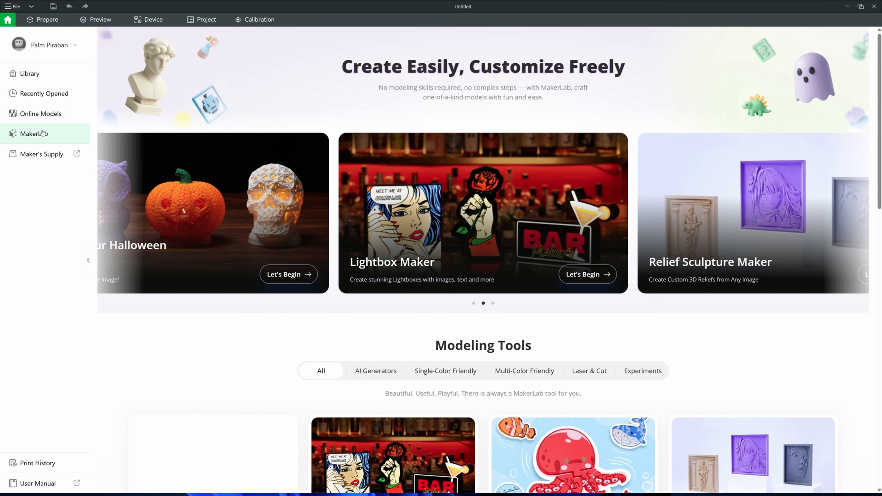
scroll(234, 357, down, 5)
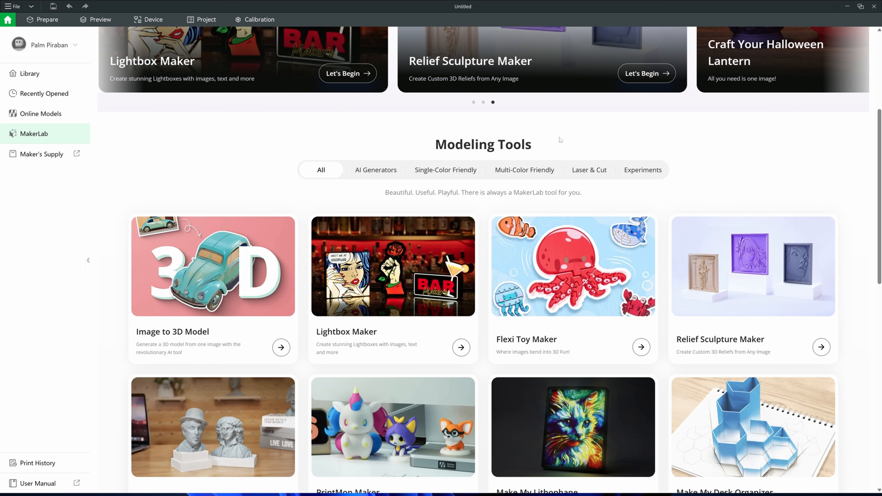
click(389, 172)
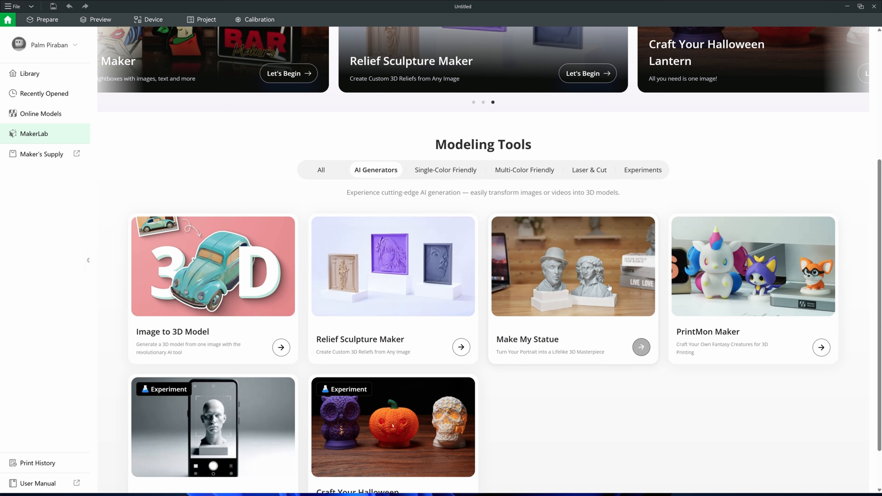
scroll(822, 270, up, 5)
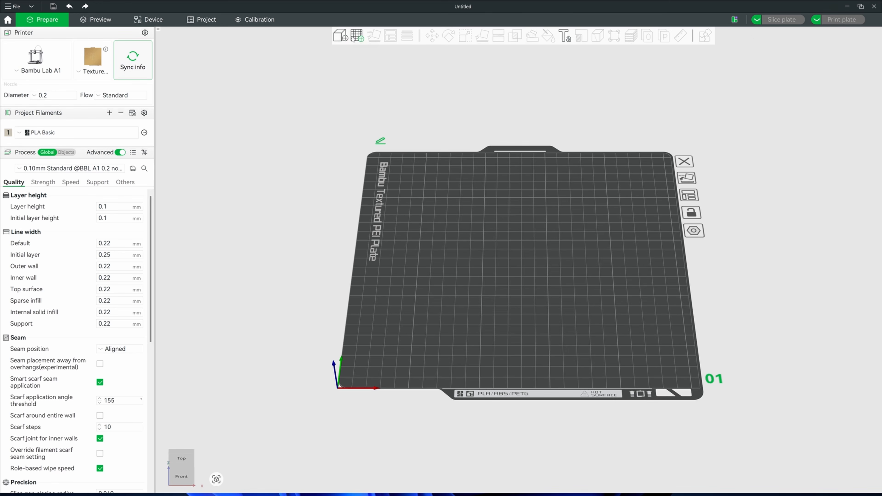
Step: Review the available printer models and confirm the selection with Bambu Lab A1 as the only chosen printer
mouse_move(40, 354)
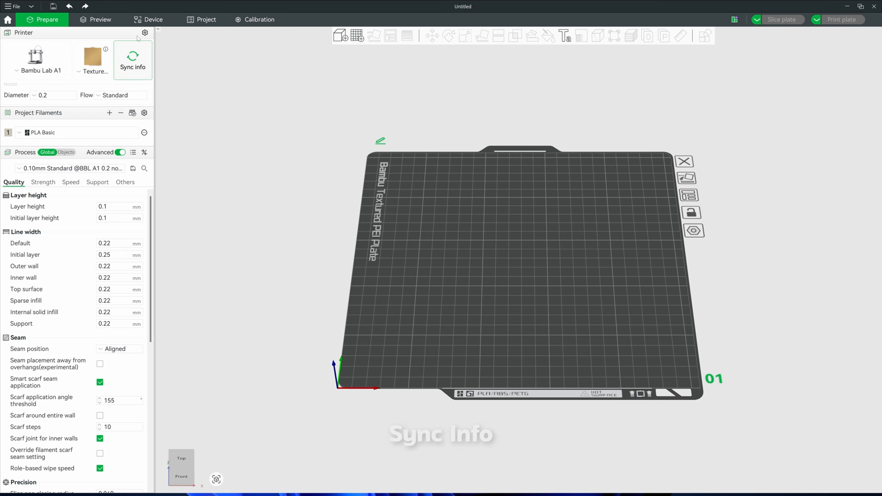
click(145, 34)
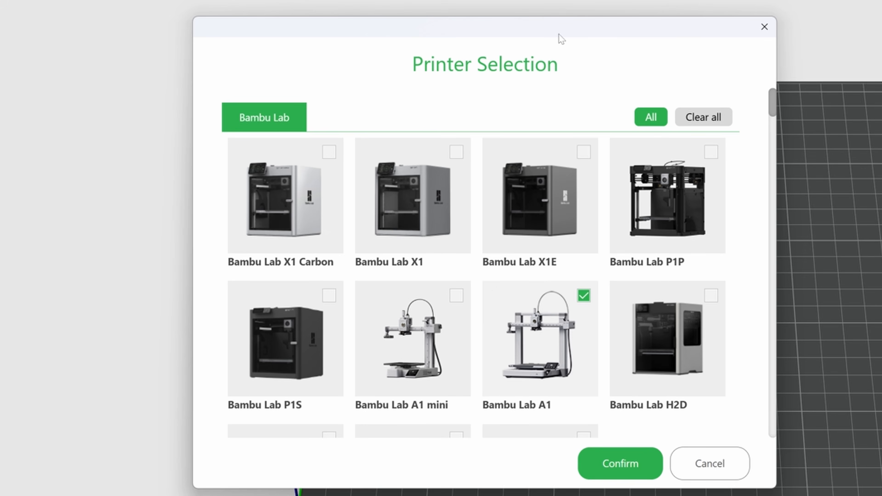
scroll(360, 379, down, 2)
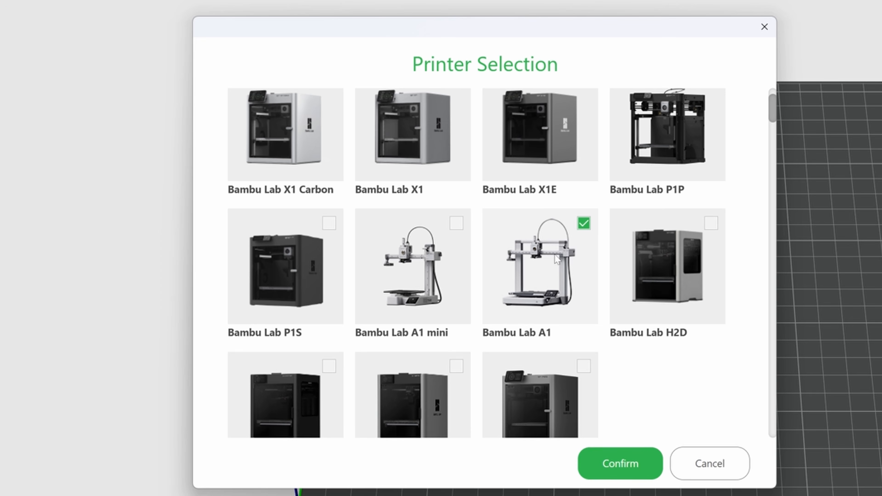
scroll(555, 278, up, 2)
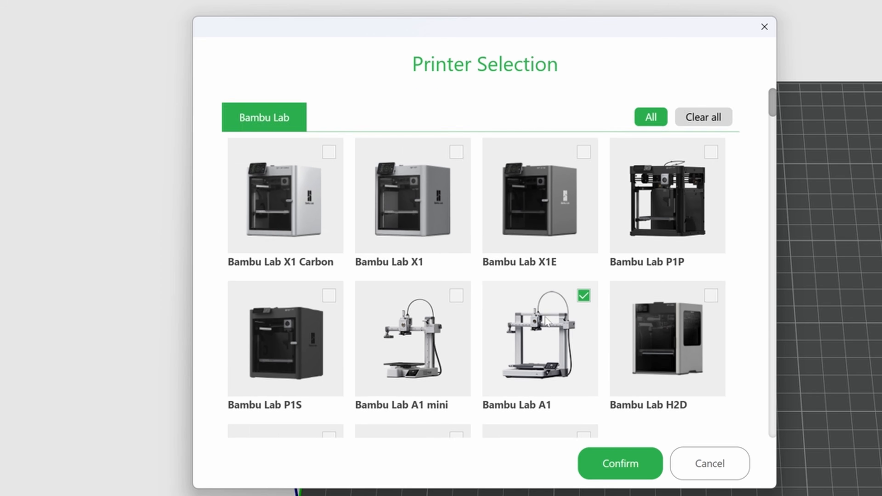
scroll(541, 196, down, 5)
scroll(550, 194, up, 2)
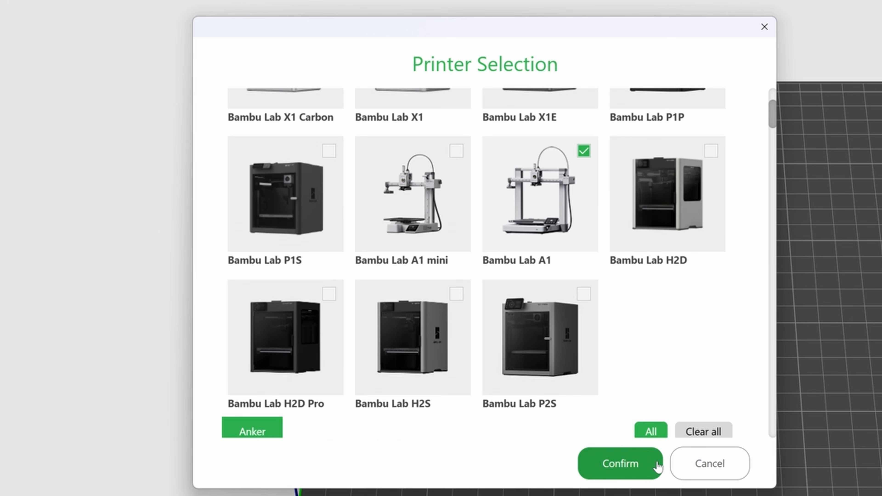
click(640, 465)
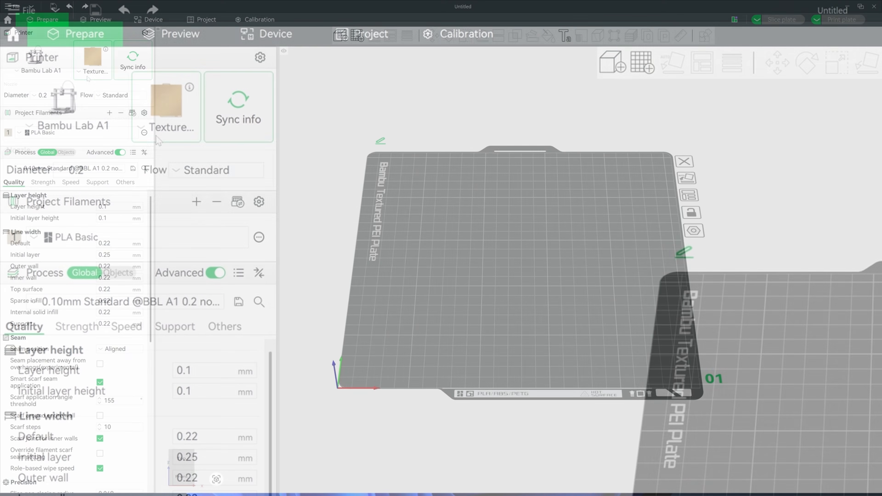
Step: Check the build plate types, keeping Textured PEI Plate, and set the nozzle diameter to 0.4 mm
click(87, 75)
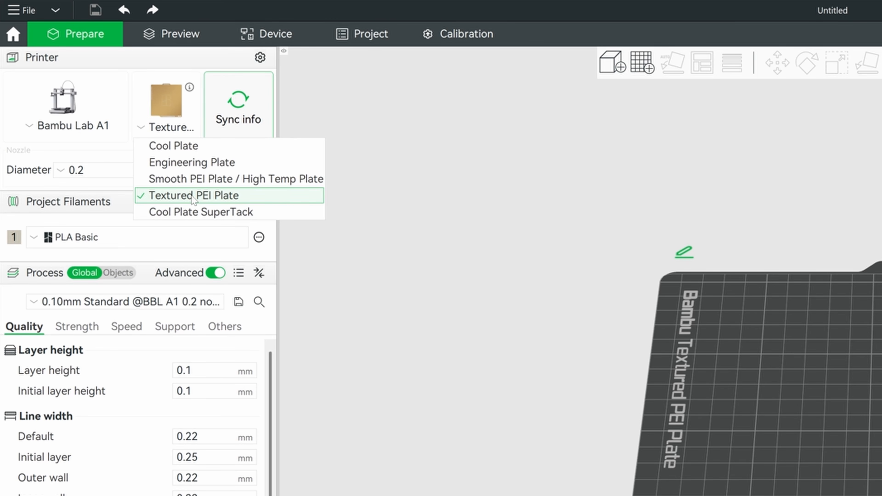
click(408, 137)
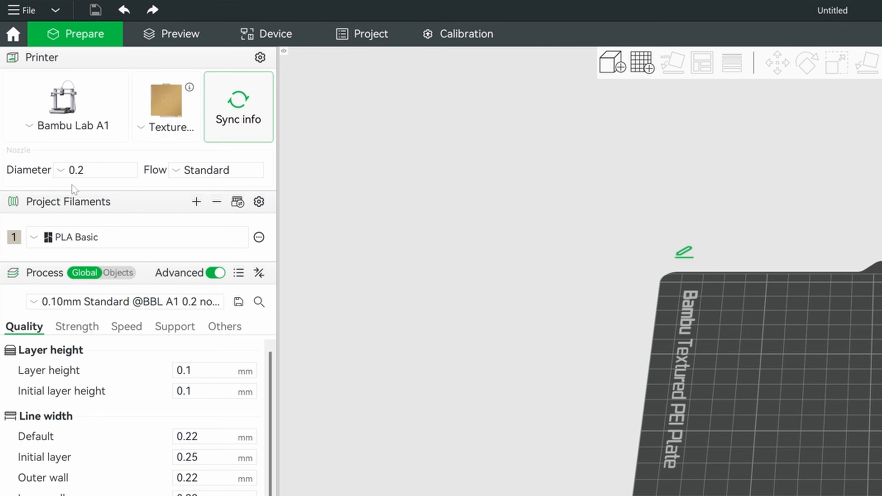
click(102, 175)
click(96, 201)
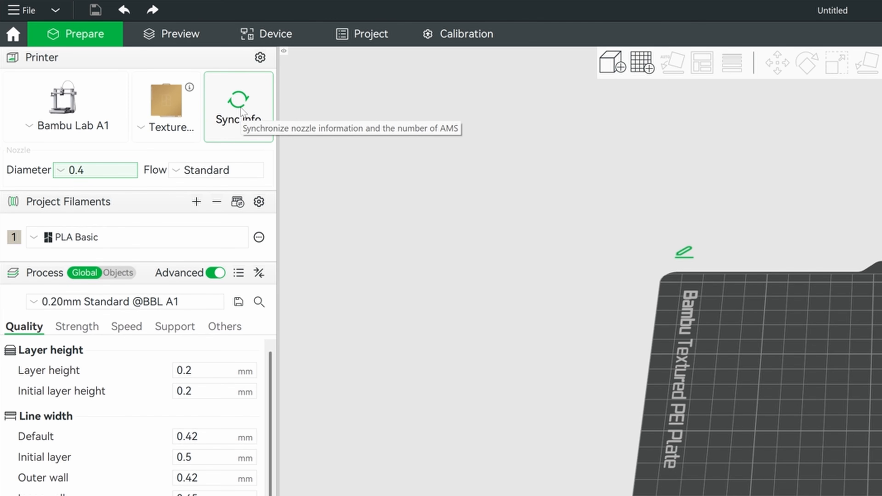
Step: Start syncing the printer information, go to the device page to connect the A1, and stop its camera feed
click(248, 133)
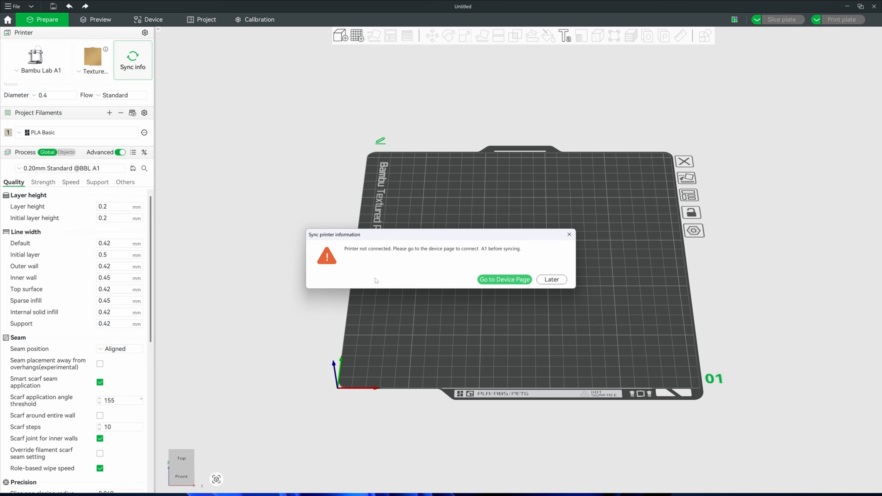
click(510, 280)
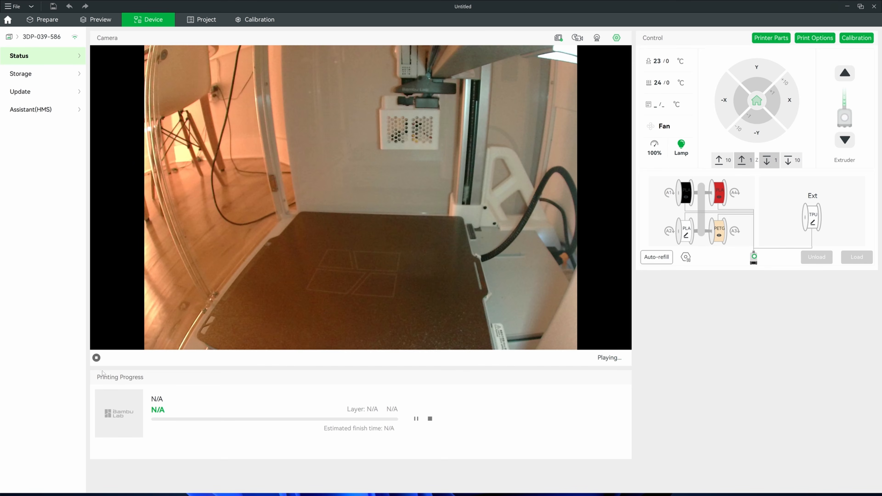
click(96, 358)
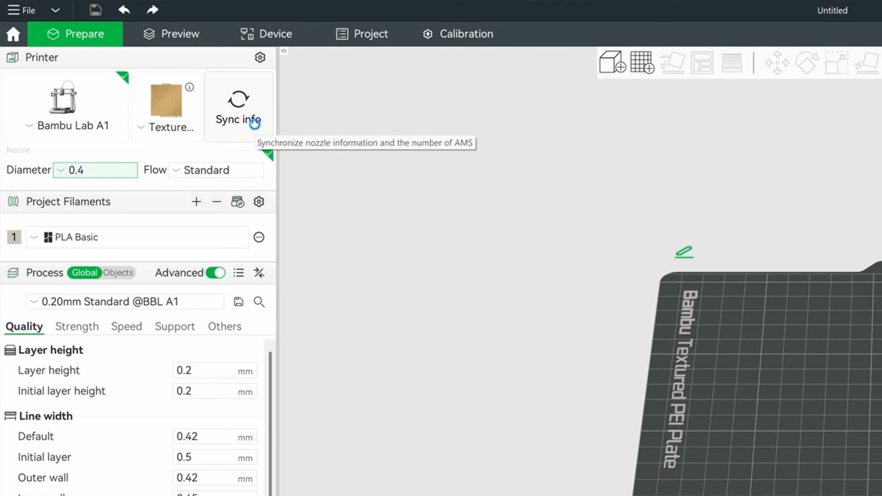
Step: Synchronize the nozzle information from the connected A1 and continue with syncing its filaments into the project
click(141, 68)
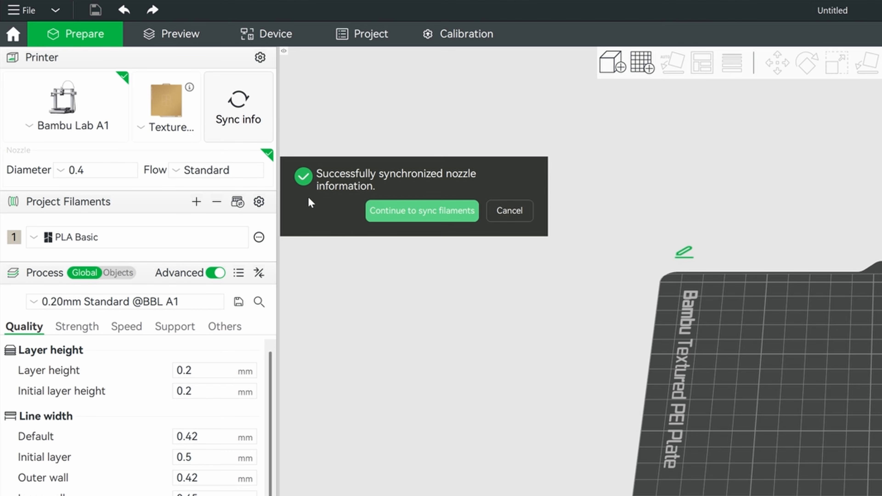
click(401, 209)
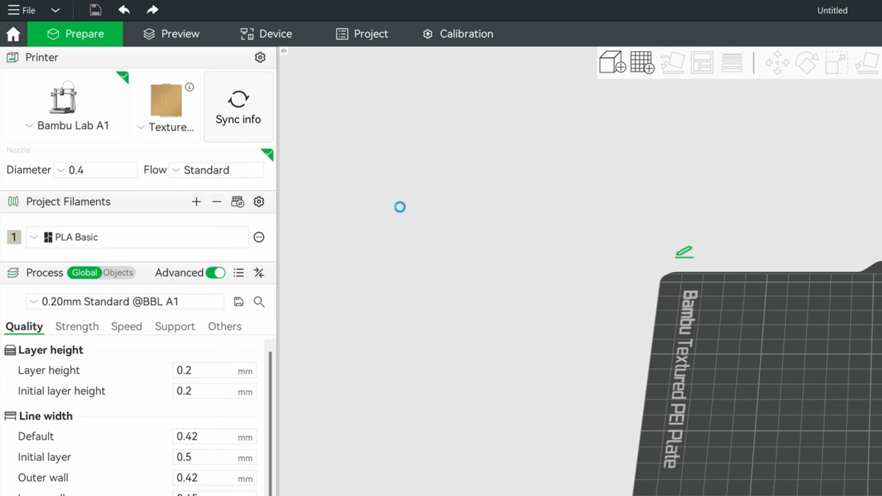
click(460, 247)
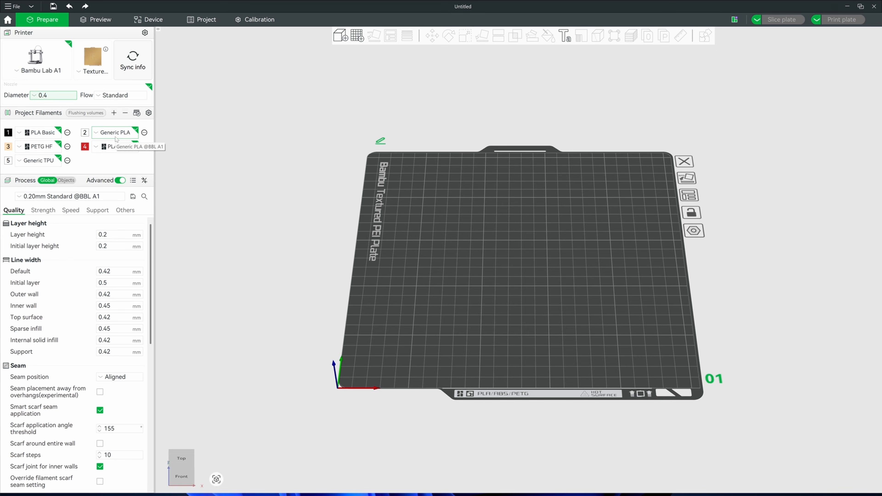
Step: Examine the layer height, line width and seam settings of the global 0.20mm Standard process
scroll(67, 298, down, 1)
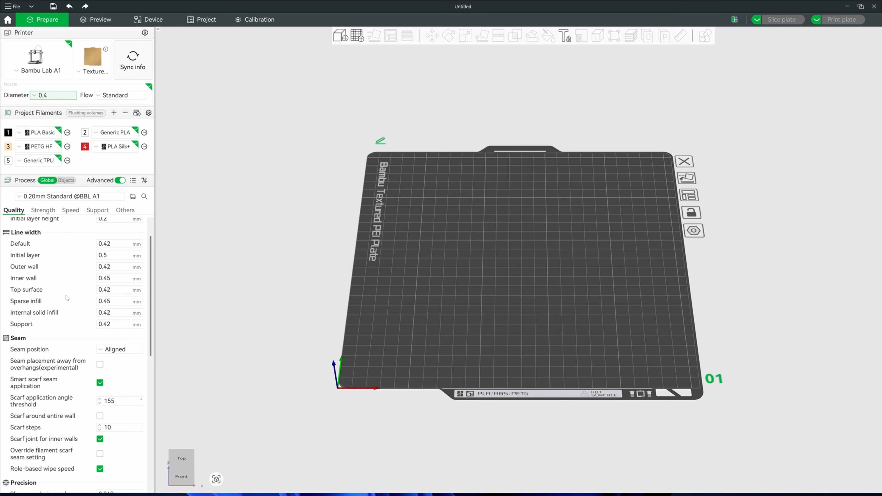
scroll(67, 298, up, 1)
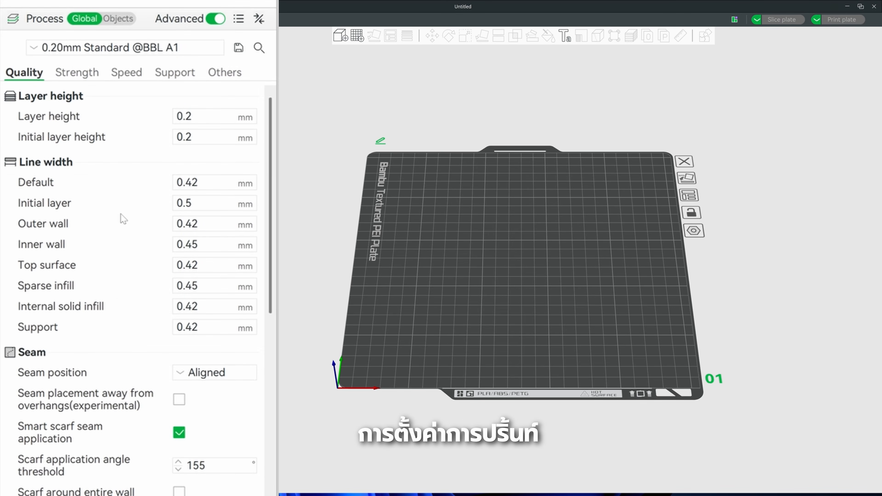
click(97, 22)
click(85, 18)
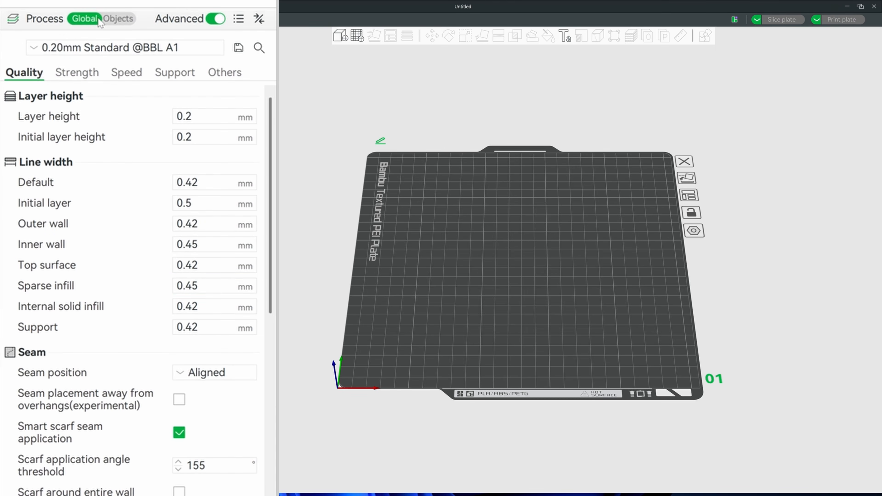
Step: Examine the process's Strength, Speed, Support and Others settings, including the number of wall loops
scroll(104, 156, down, 1)
click(76, 73)
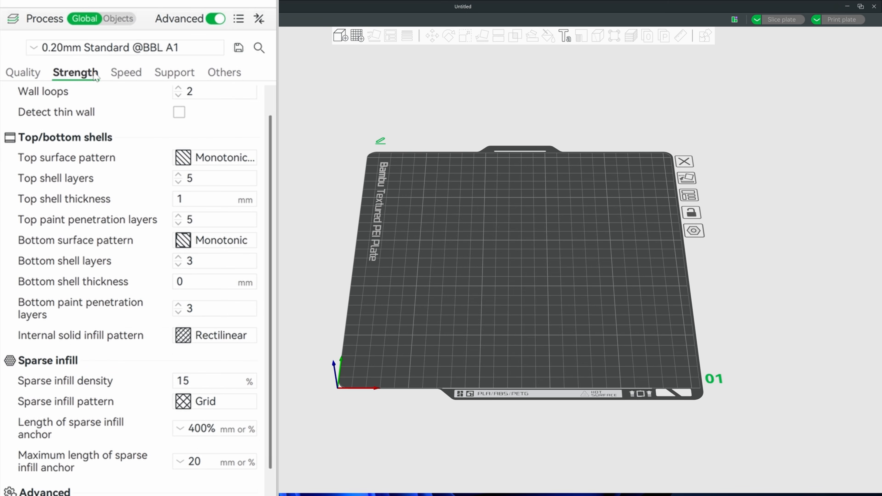
scroll(123, 262, up, 1)
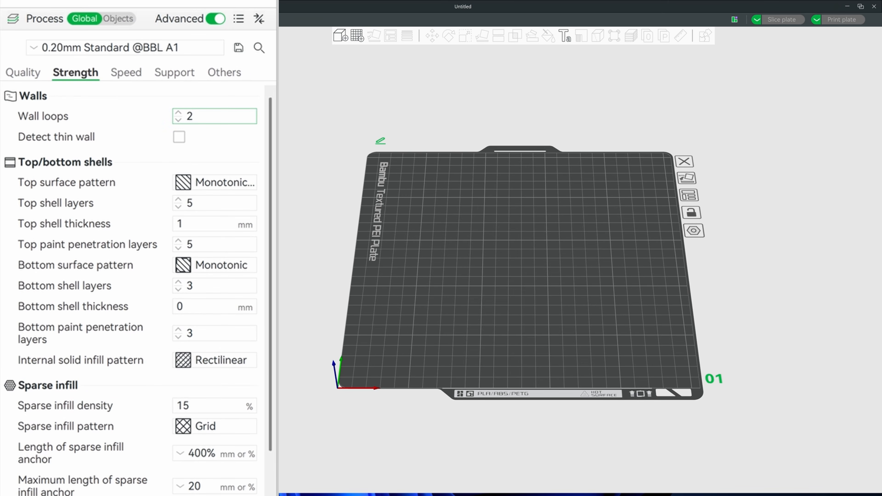
double_click(190, 116)
mouse_move(62, 123)
click(131, 74)
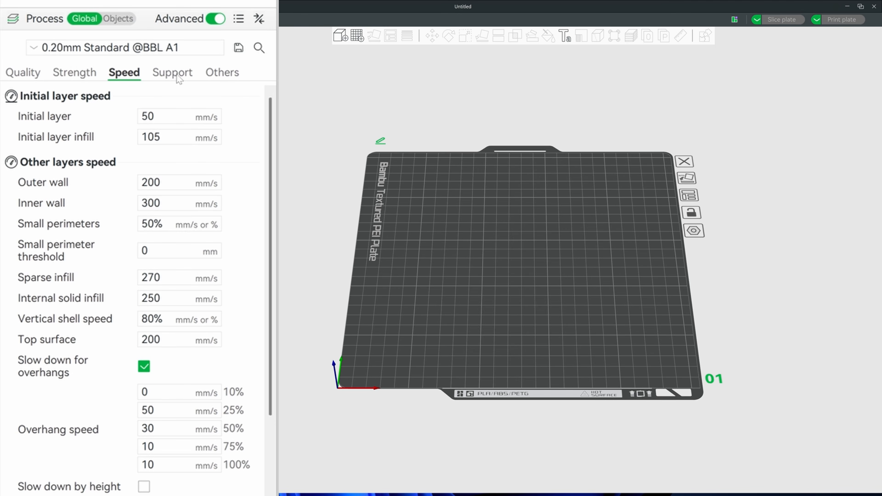
click(173, 73)
click(223, 73)
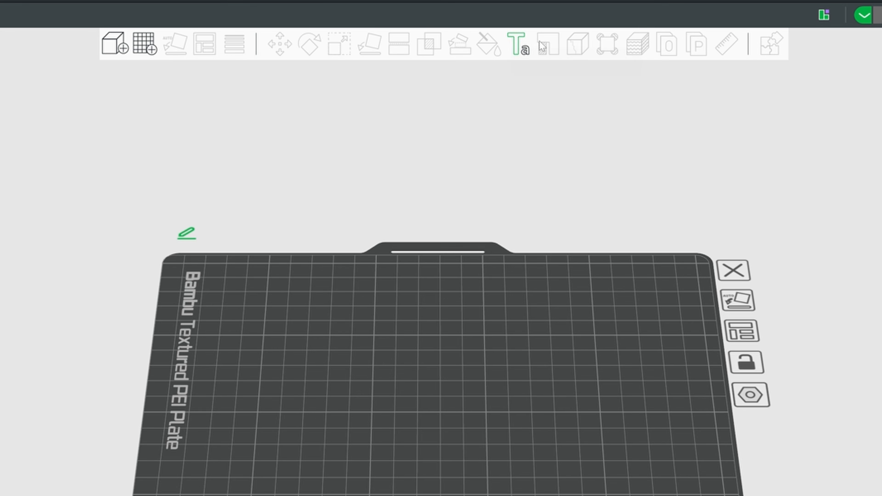
Step: Check which file formats the model import supports and close the file dialog without importing anything
click(114, 53)
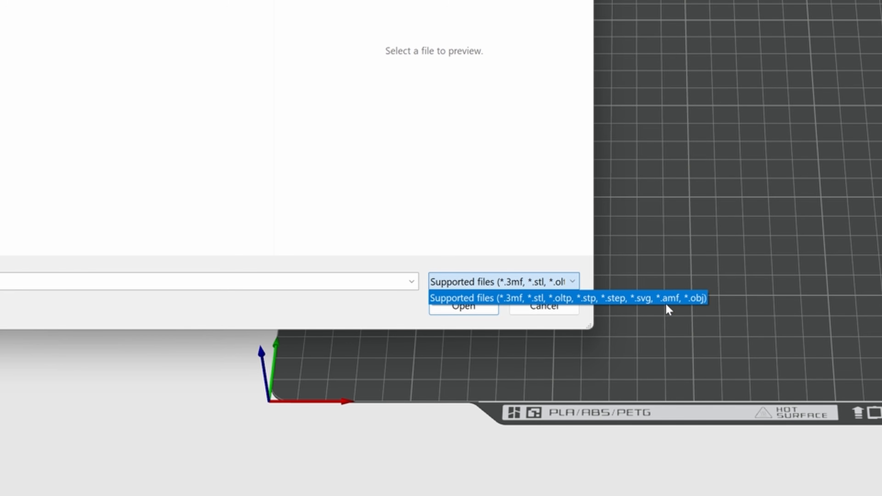
click(79, 17)
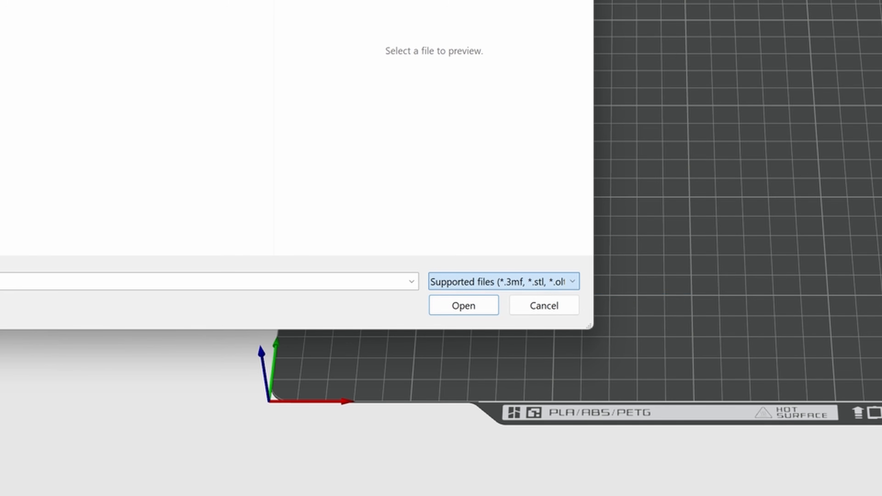
click(540, 306)
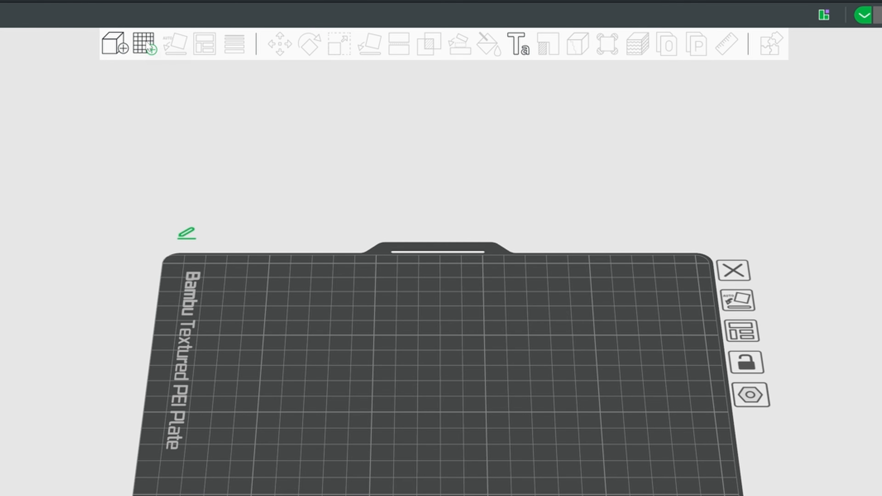
Step: Add five more build plates to the project, activating plates 01 and 02 in turn after adding the first one
click(147, 45)
click(396, 246)
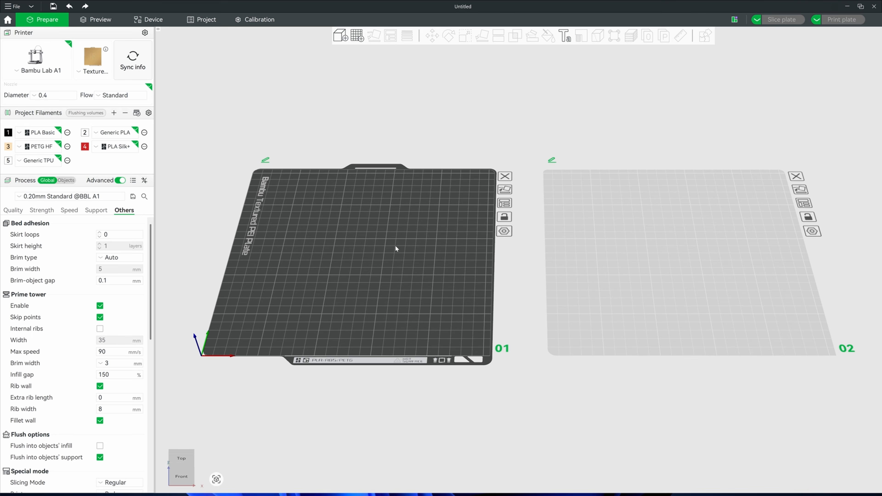
click(554, 238)
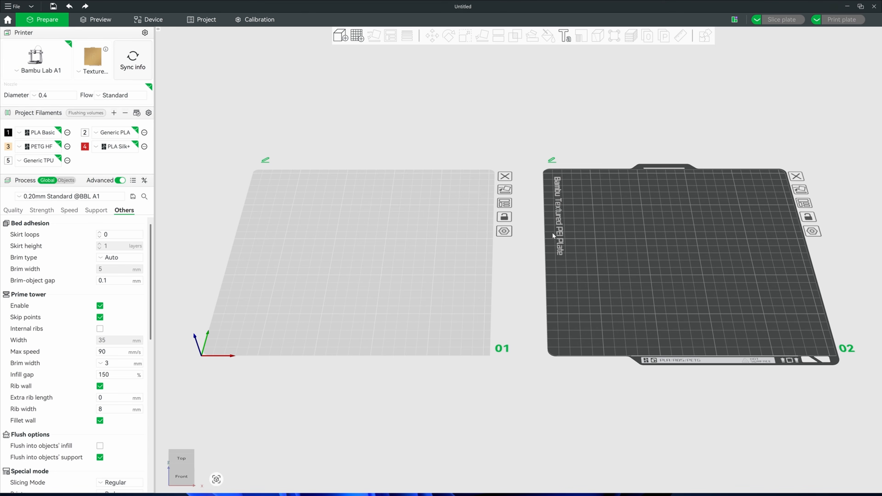
click(357, 35)
click(357, 35)
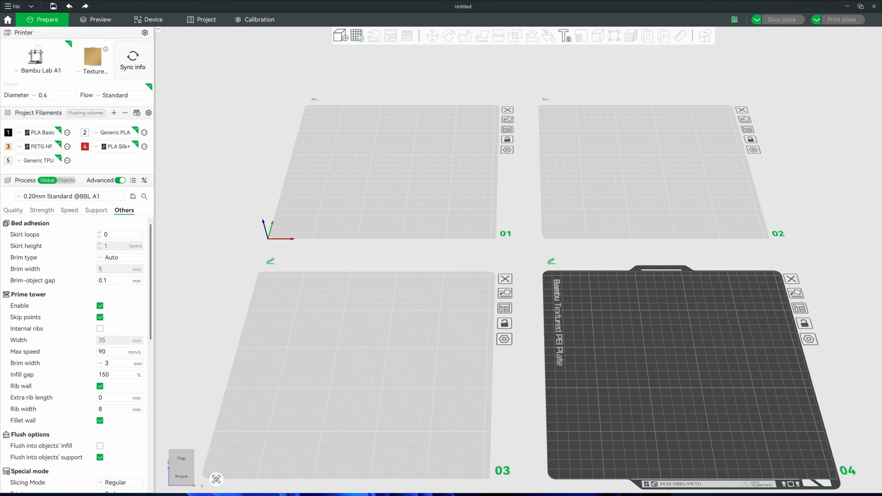
click(357, 35)
click(357, 36)
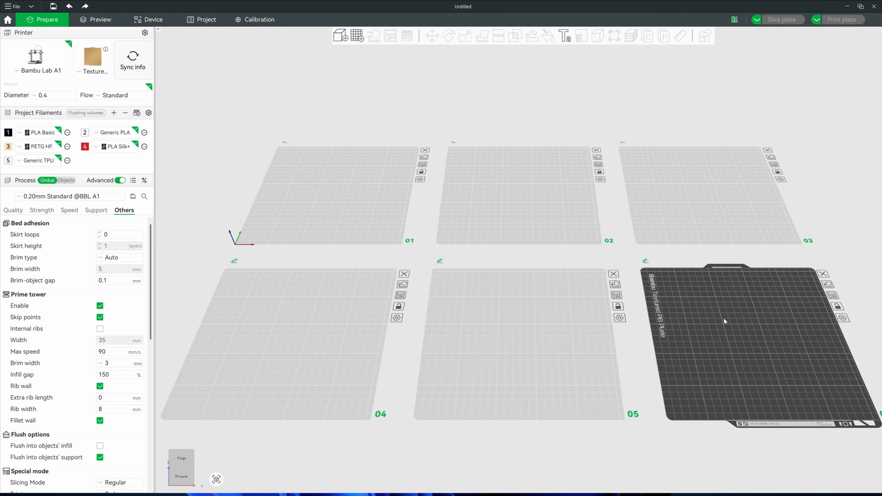
Step: Delete the additional build plates one by one, keeping plate 01
right_click(701, 304)
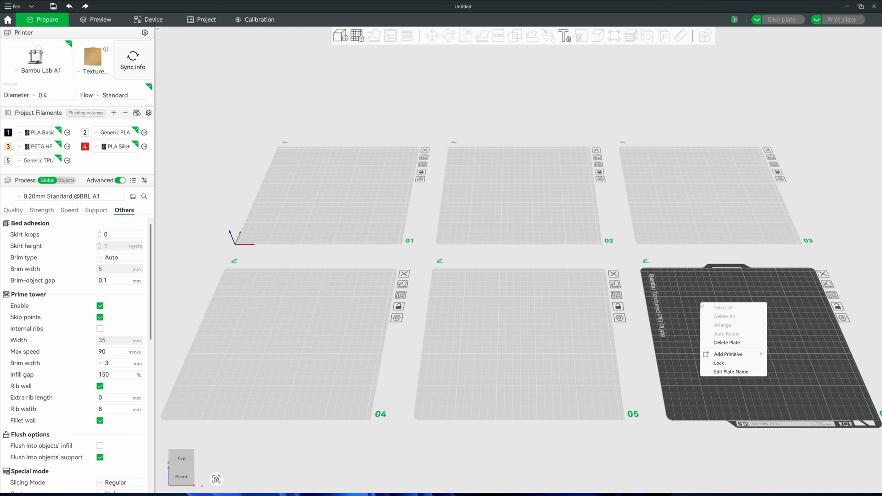
click(727, 342)
right_click(523, 306)
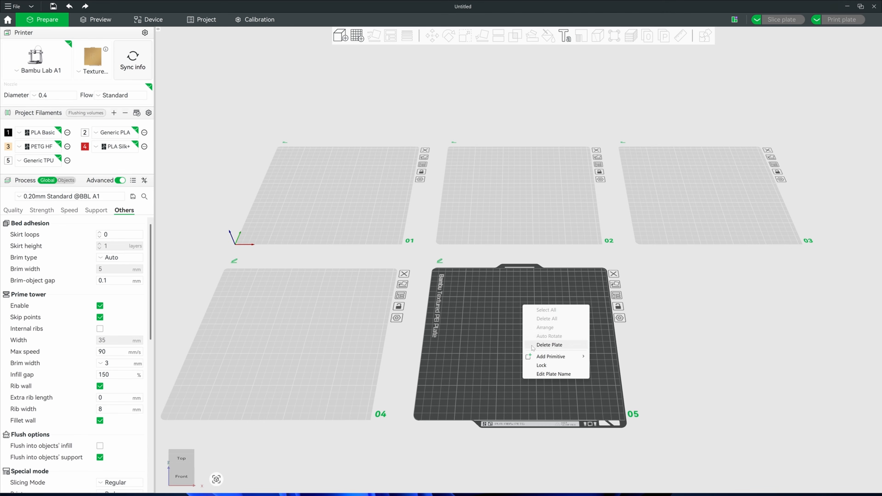
click(549, 345)
right_click(330, 314)
click(356, 353)
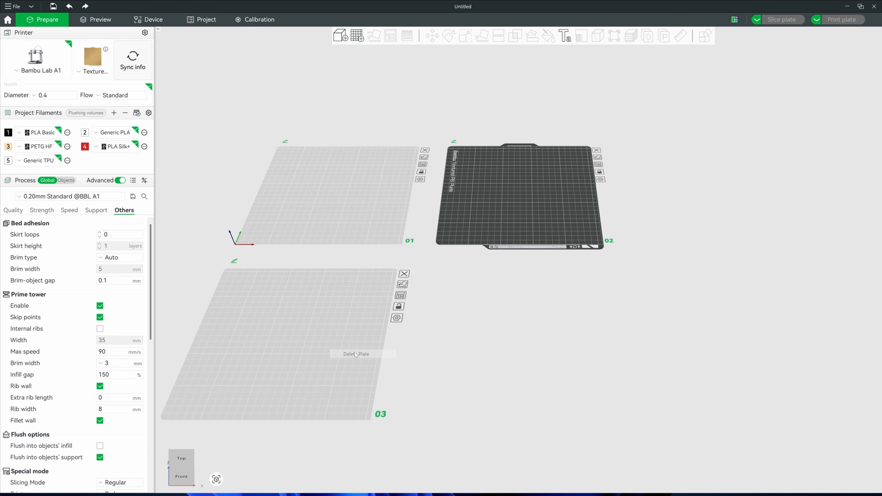
right_click(509, 190)
click(534, 229)
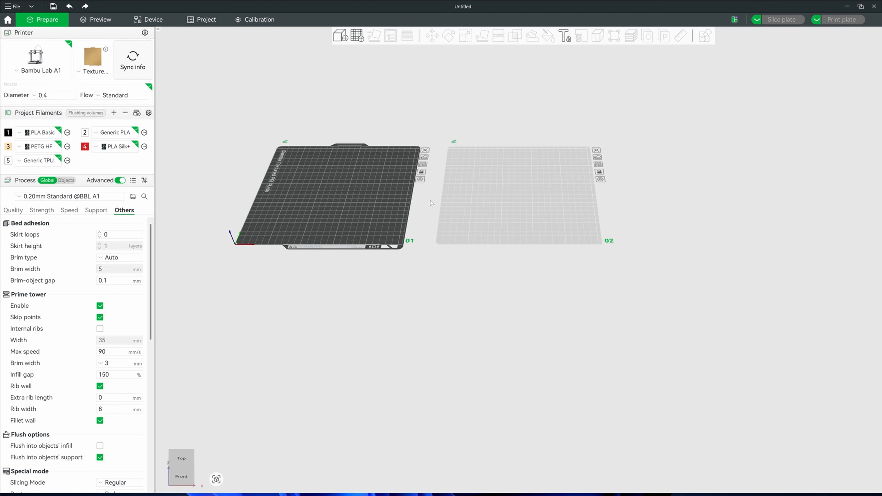
Step: Add a Cube primitive to build plate 01
drag(429, 108, 456, 177)
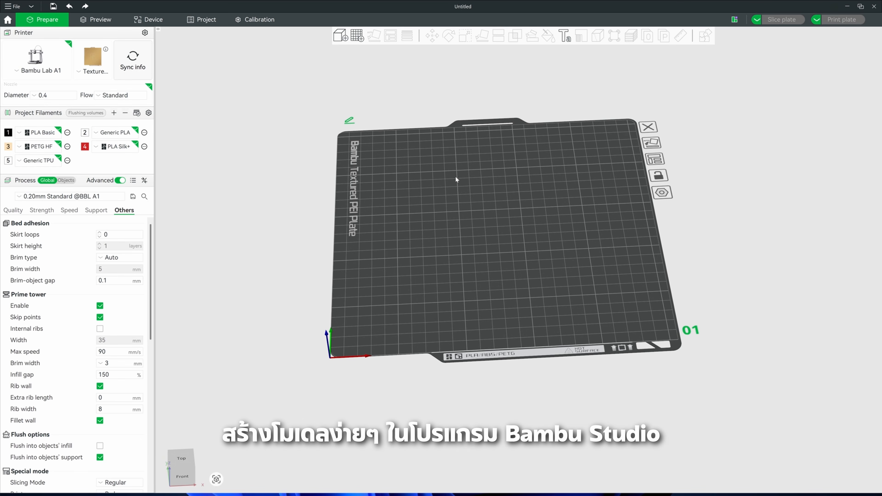
right_click(453, 161)
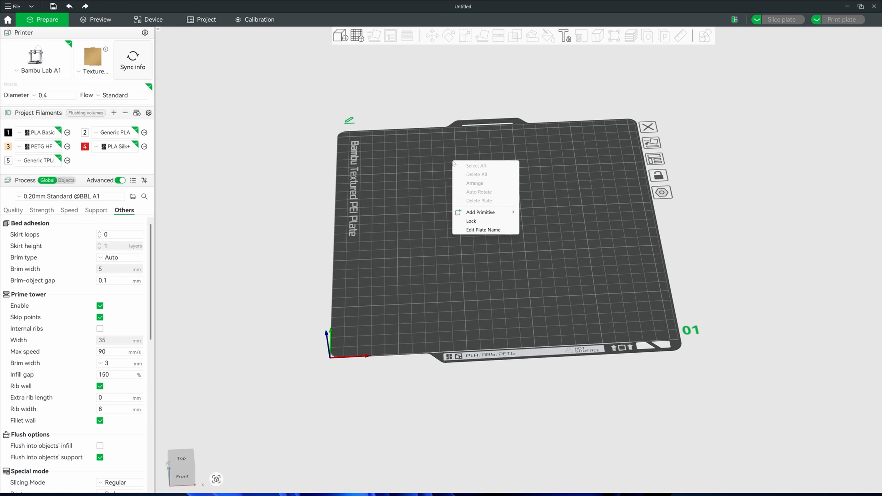
mouse_move(486, 214)
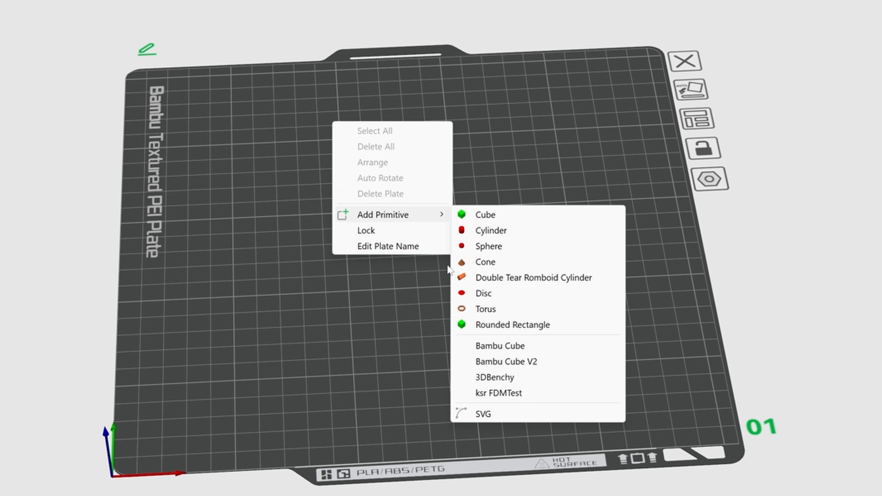
click(538, 218)
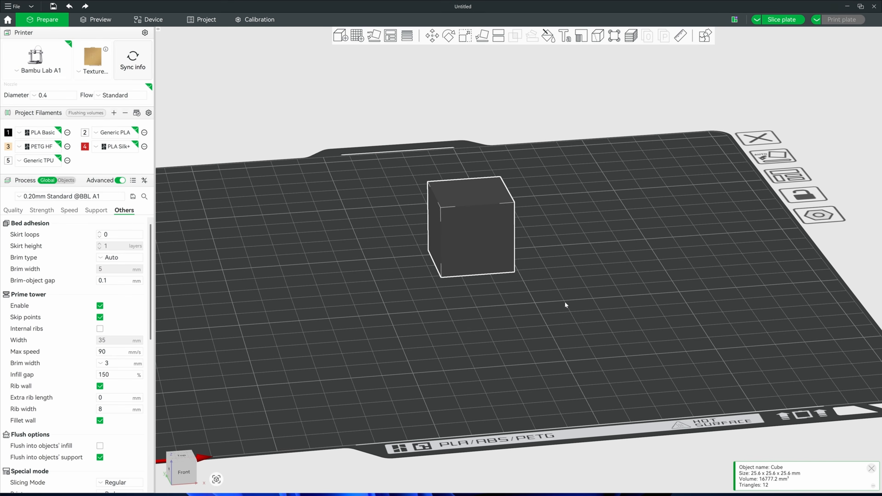
Step: Examine the cube on the build plate from different angles, distances and view positions
drag(565, 305, 531, 282)
scroll(507, 278, down, 3)
scroll(530, 280, up, 3)
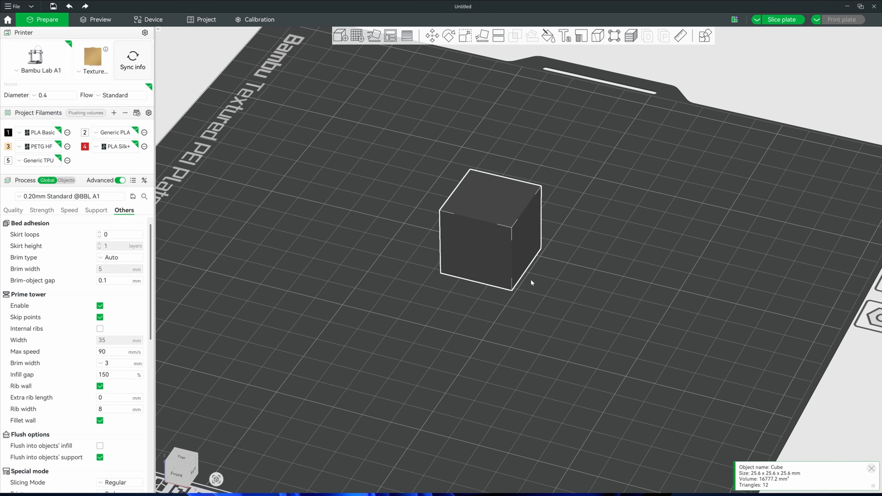
scroll(530, 279, down, 5)
scroll(530, 280, up, 6)
scroll(531, 279, down, 5)
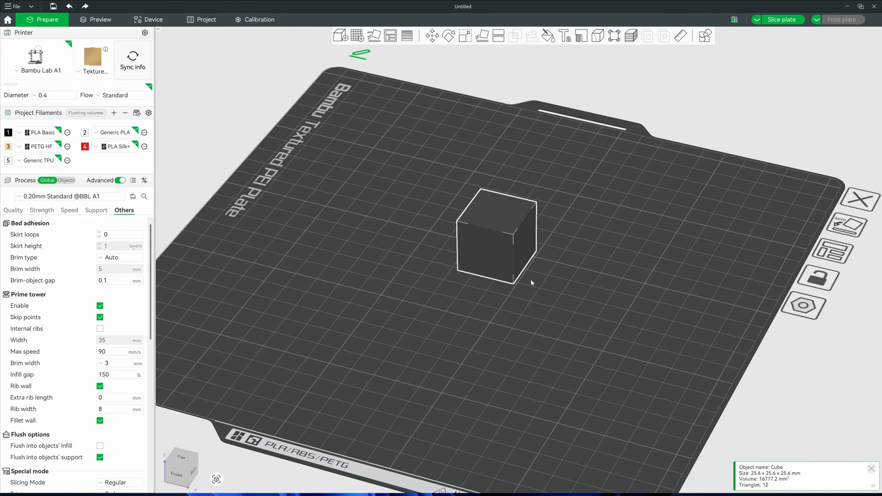
scroll(531, 279, up, 6)
scroll(531, 279, down, 2)
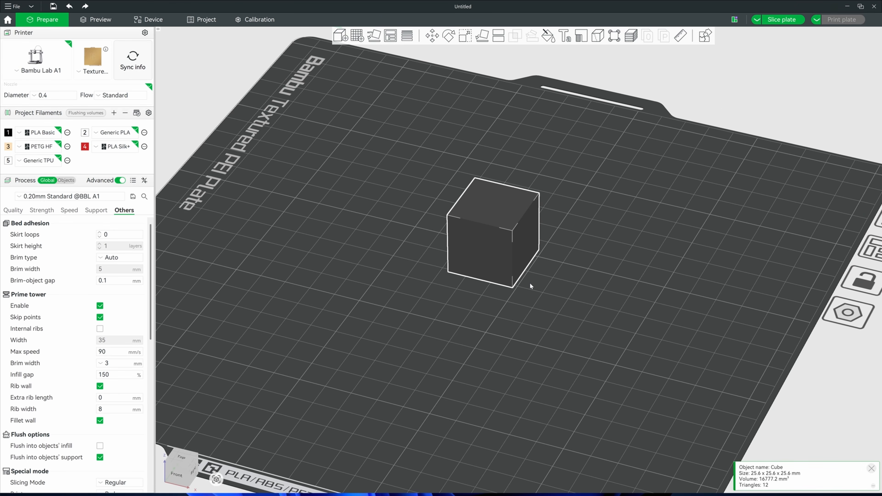
right_drag(530, 286, 507, 298)
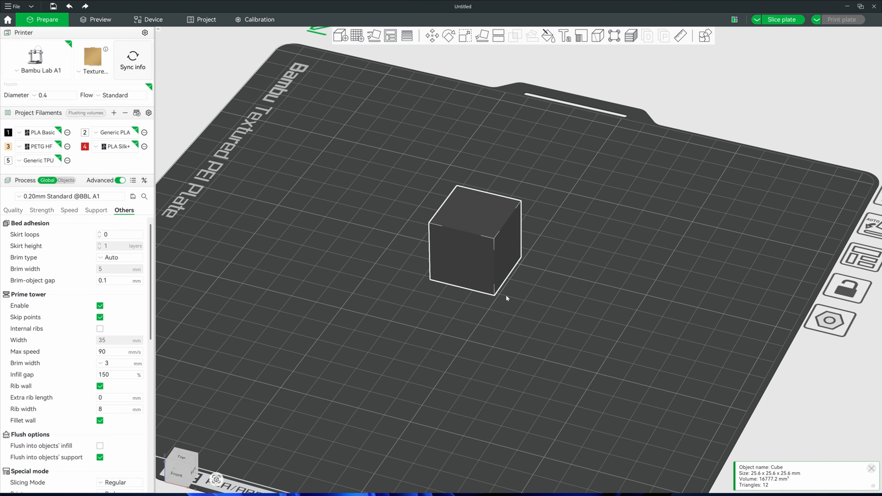
scroll(506, 294, up, 6)
drag(505, 297, 517, 298)
right_drag(482, 301, 591, 299)
scroll(572, 300, down, 3)
drag(572, 300, 518, 314)
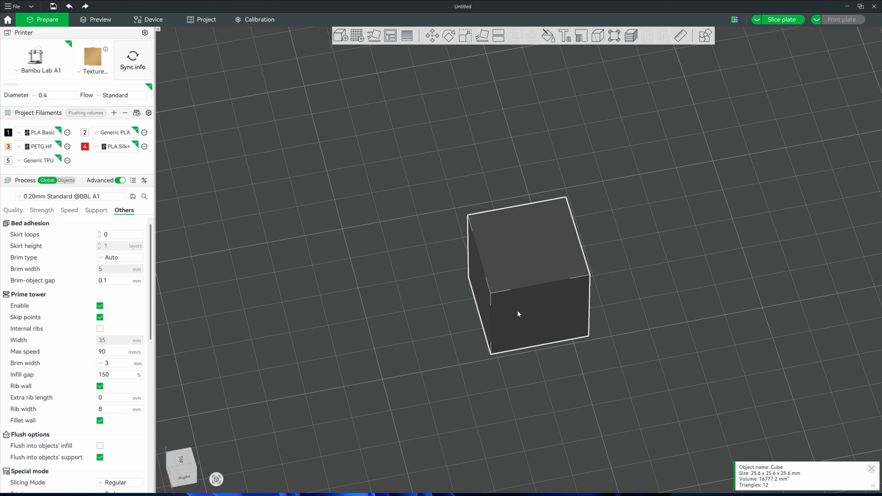
drag(463, 322, 476, 313)
scroll(475, 313, down, 3)
right_drag(478, 313, 487, 313)
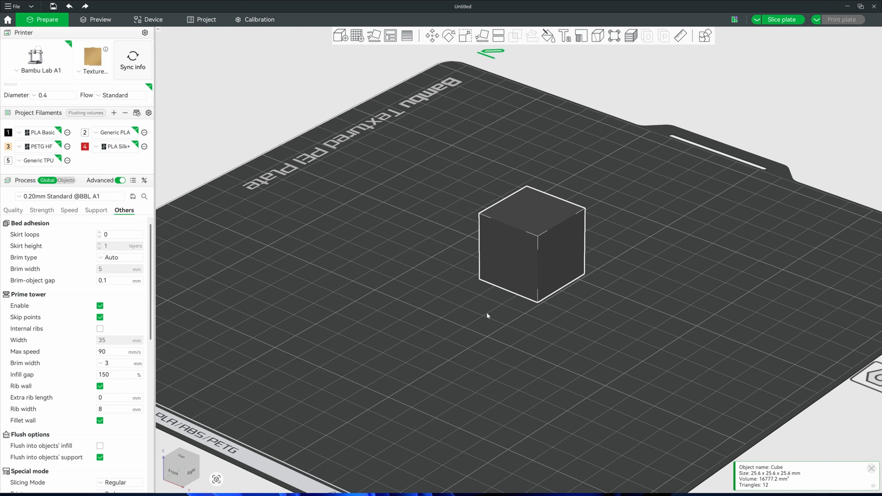
mouse_move(487, 313)
mouse_down()
mouse_move(466, 314)
mouse_move(490, 314)
mouse_move(468, 308)
mouse_move(482, 313)
mouse_up()
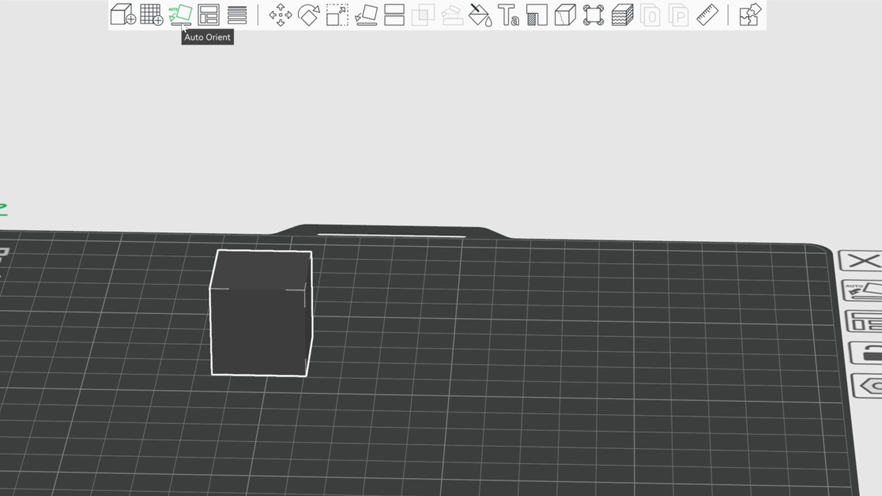
Step: Apply Auto Orient to the cube on the build plate
click(182, 24)
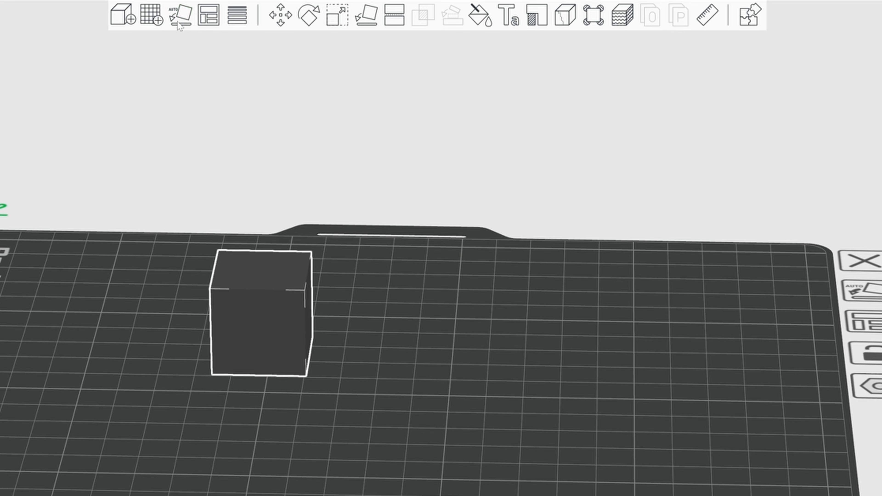
drag(242, 141, 245, 160)
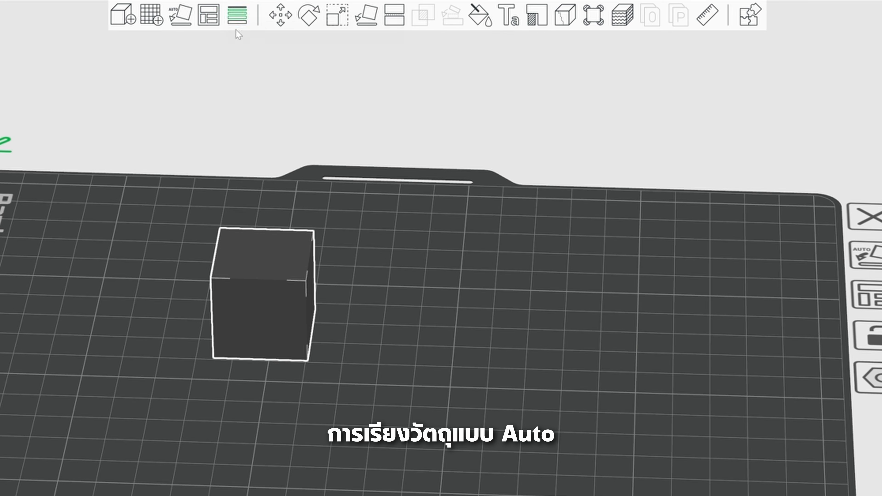
Step: Add Cylinder, Cone and Torus primitives to the build plate alongside the cube
right_click(357, 219)
mouse_move(422, 302)
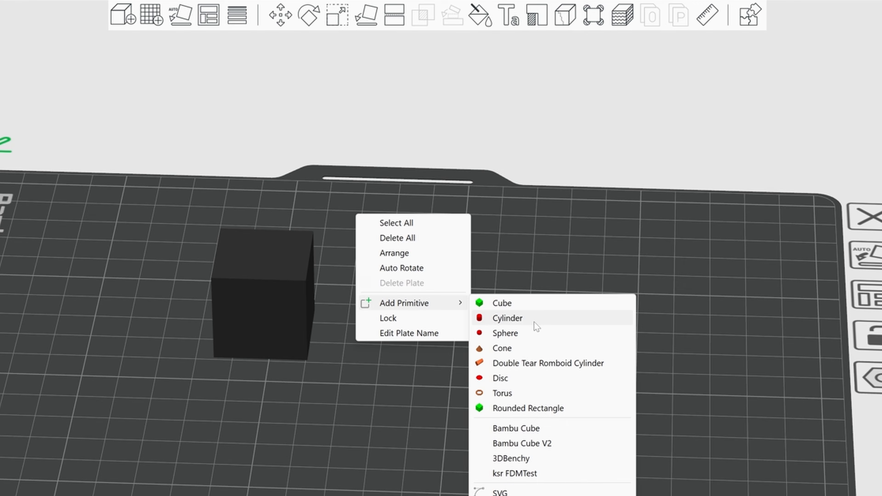
click(534, 321)
right_click(501, 353)
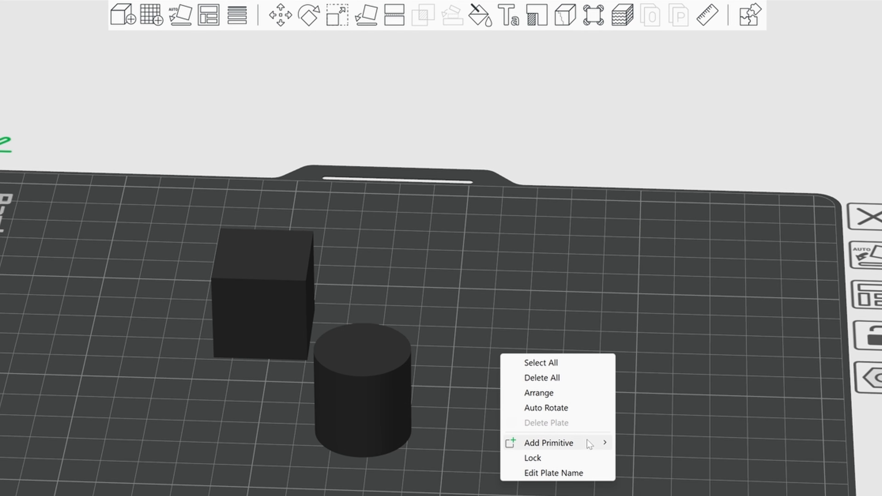
mouse_move(587, 444)
click(647, 488)
right_click(573, 267)
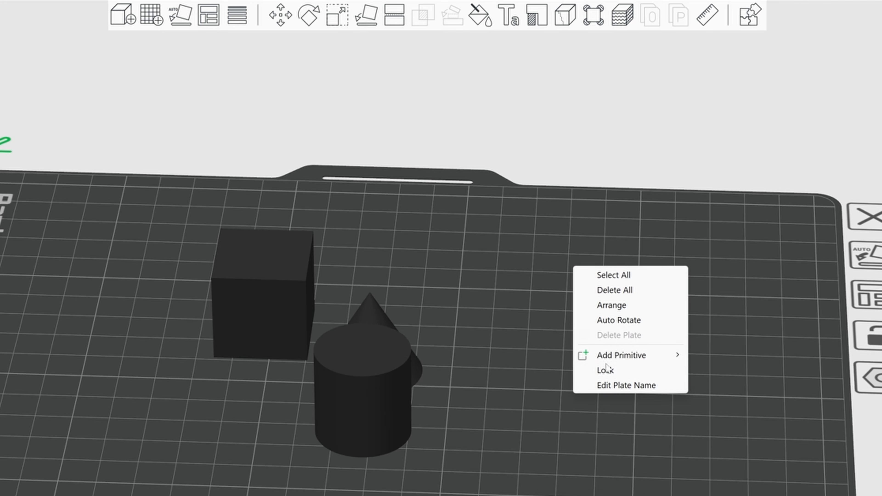
mouse_move(636, 360)
click(754, 446)
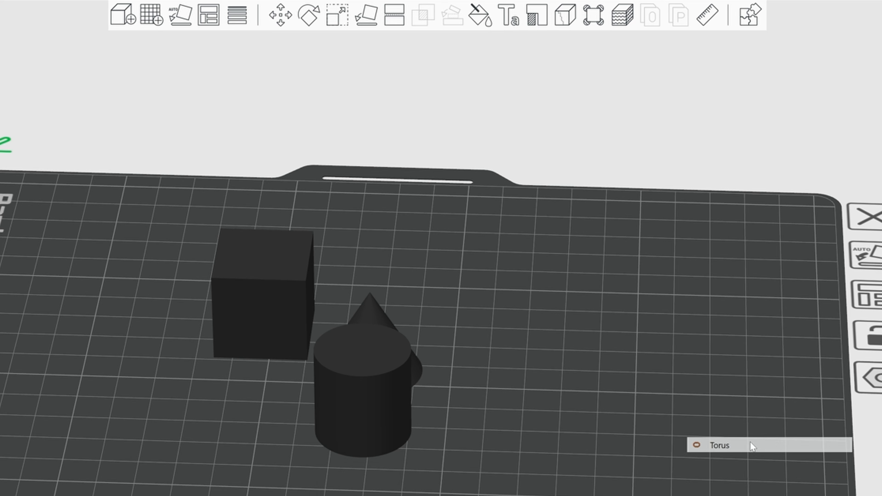
Step: Arrange all objects on the plate using automatic spacing, with multiple materials allowed and alignment to the Y axis, and inspect the layout
right_click(204, 19)
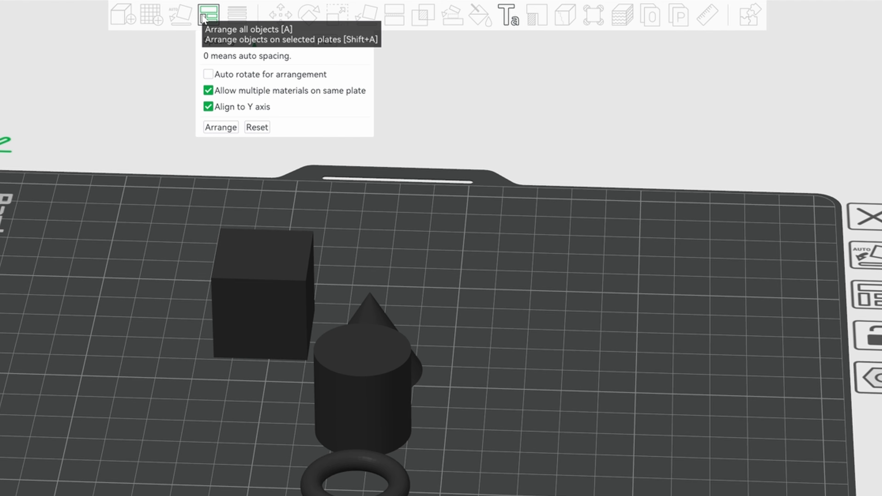
click(226, 130)
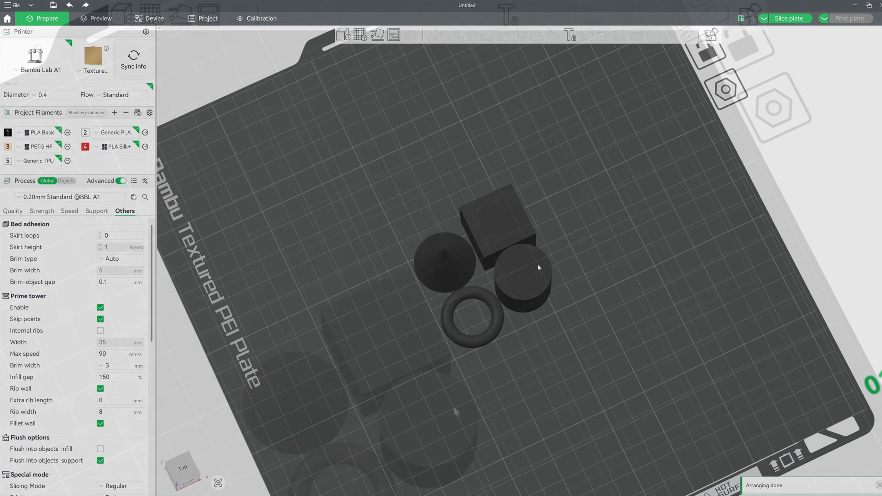
scroll(538, 264, up, 5)
drag(579, 230, 599, 213)
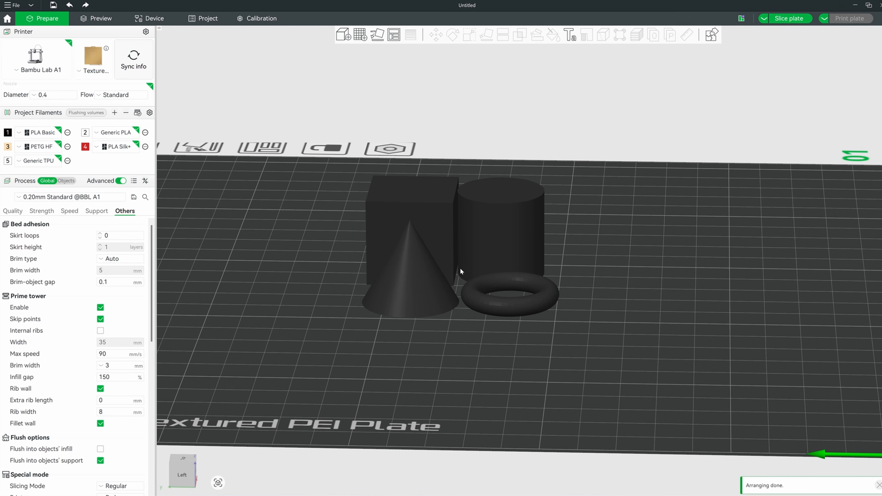
drag(517, 176, 504, 177)
Step: Set the arrangement spacing to 1 and rearrange all objects on the plate
click(394, 35)
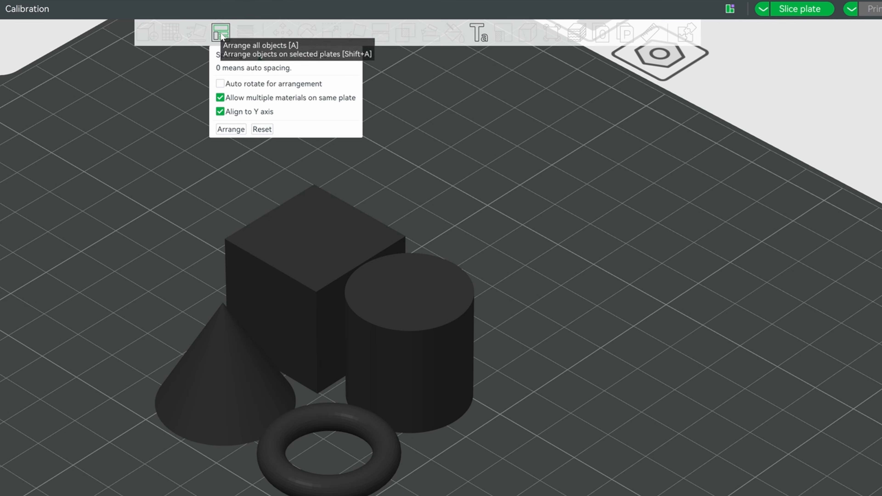
click(316, 55)
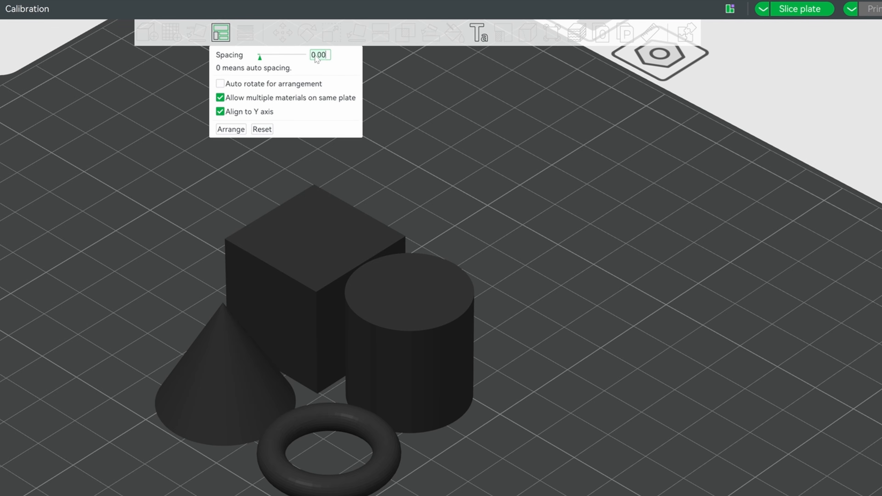
key(BackSpace)
key(BackSpace)
key(BackSpace)
key(BackSpace)
text(1)
click(221, 130)
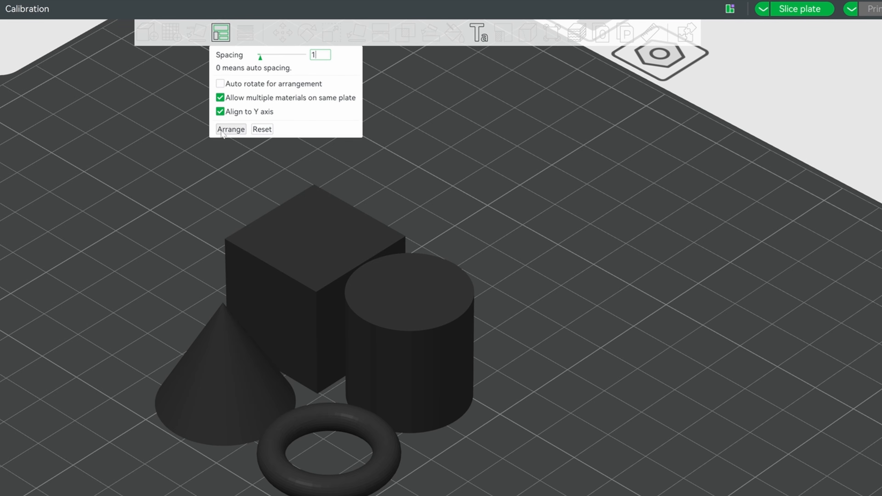
click(220, 33)
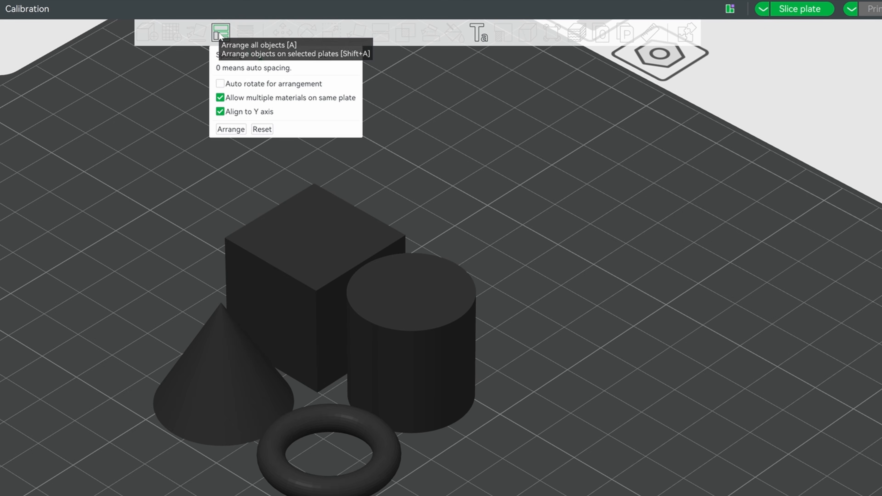
Step: Set the arrangement spacing to 10 and rearrange all objects on the plate
click(324, 55)
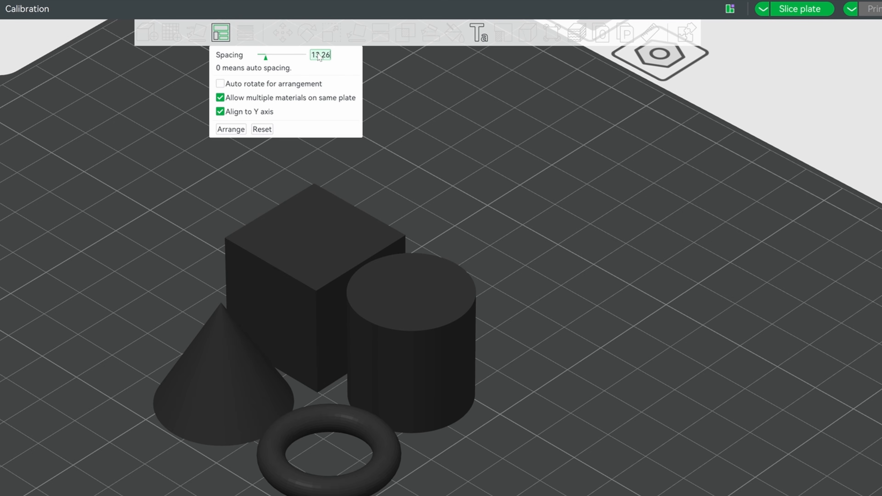
text(10)
click(231, 129)
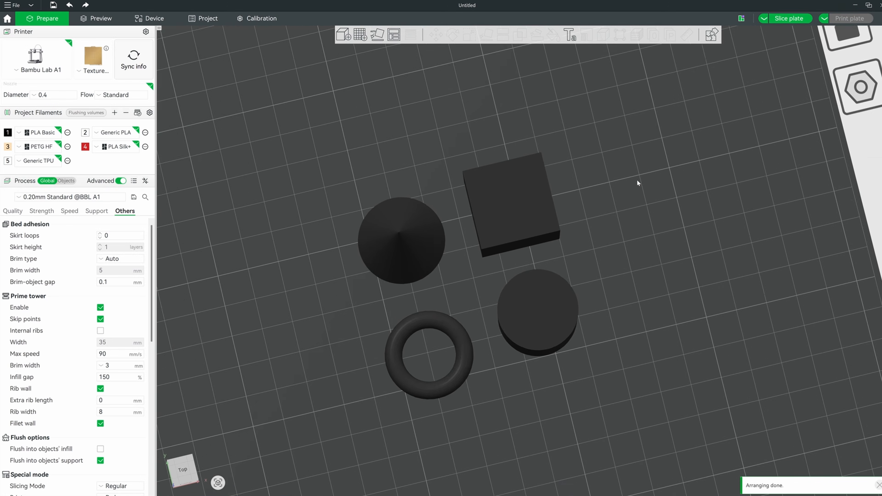
drag(638, 183, 618, 198)
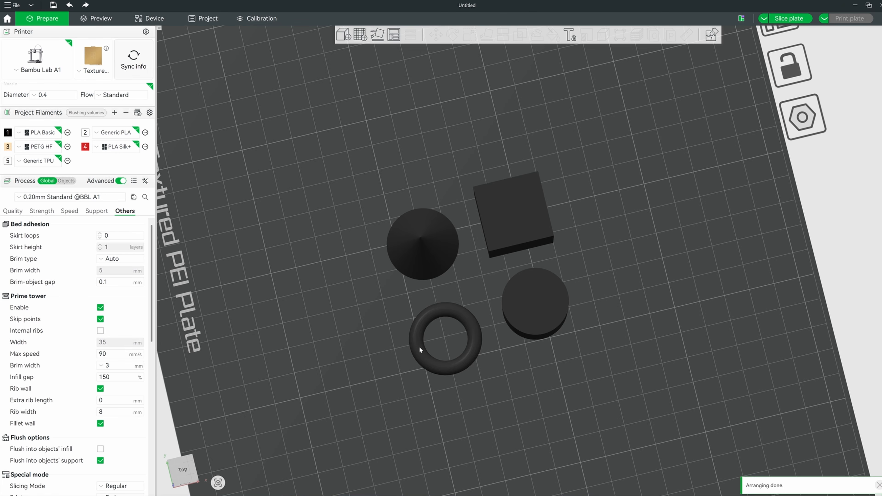
drag(642, 310, 627, 295)
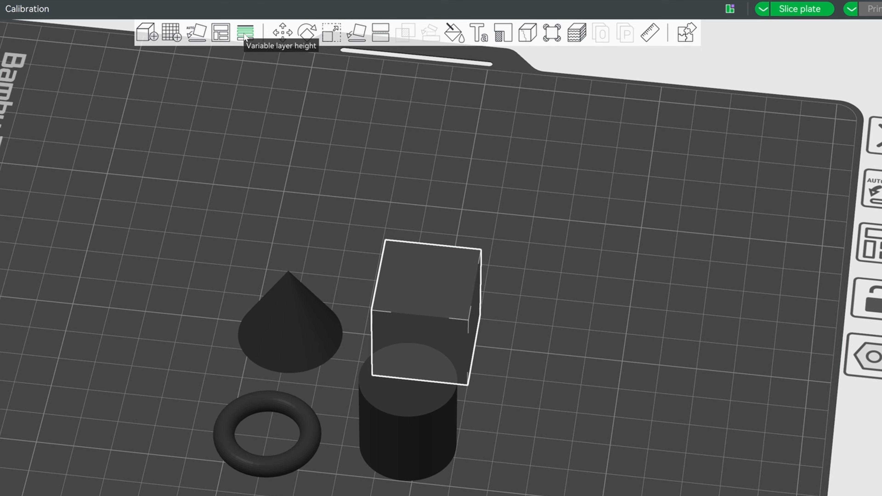
Step: Open the Variable layer height tool for the selected cube
click(245, 37)
drag(559, 254, 571, 244)
scroll(459, 278, up, 4)
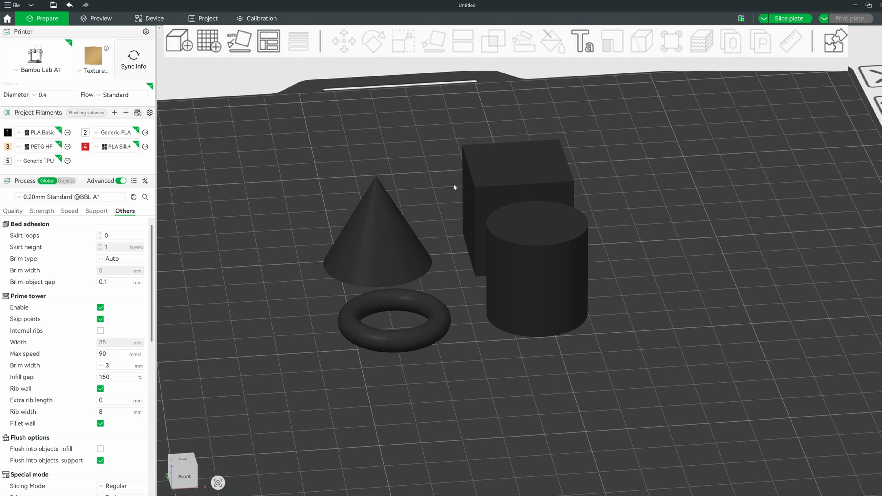
Step: Select the cylinder and shift it freehand across the plate to about X 160, Y 109 mm
drag(454, 184, 424, 217)
click(504, 234)
scroll(424, 218, down, 3)
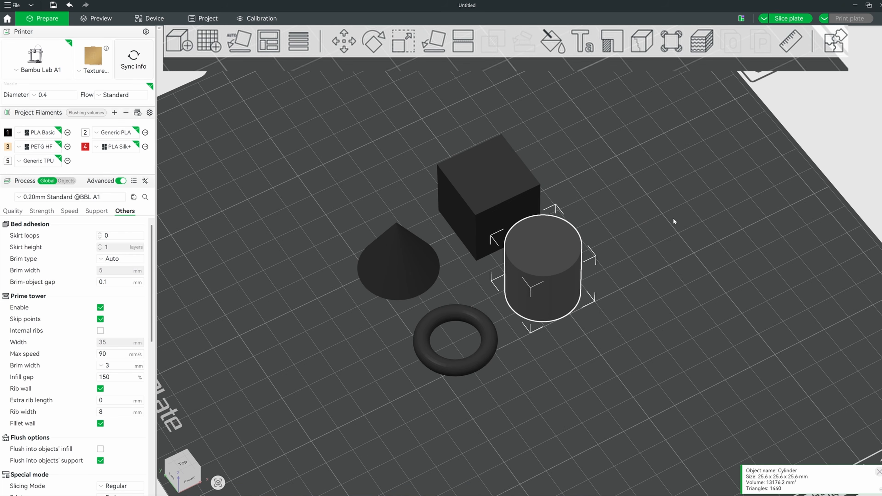
drag(673, 218, 663, 214)
drag(532, 273, 555, 309)
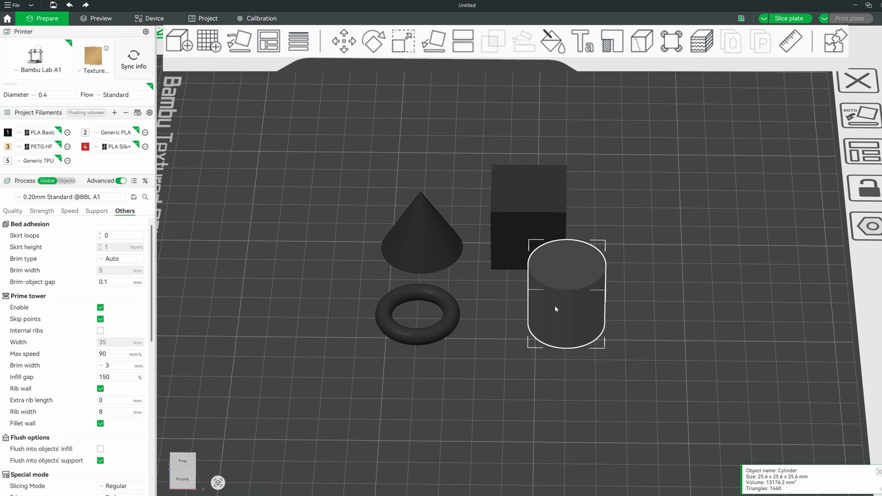
Step: Activate the Move tool on the cylinder and examine its axis handles from the front and from angled views
click(345, 52)
drag(626, 289, 617, 272)
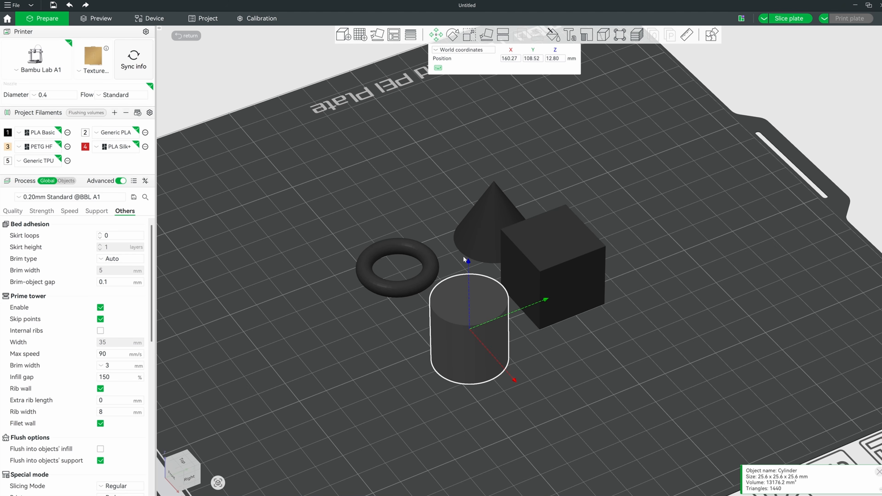
key(0)
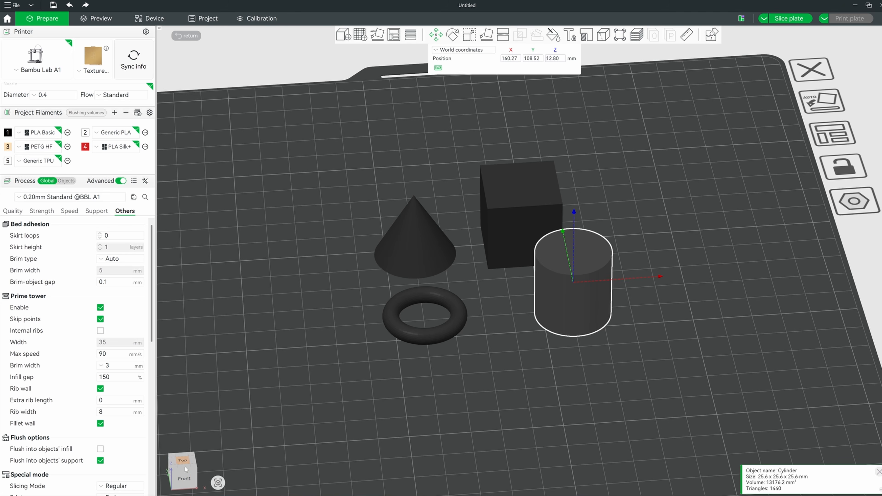
click(183, 479)
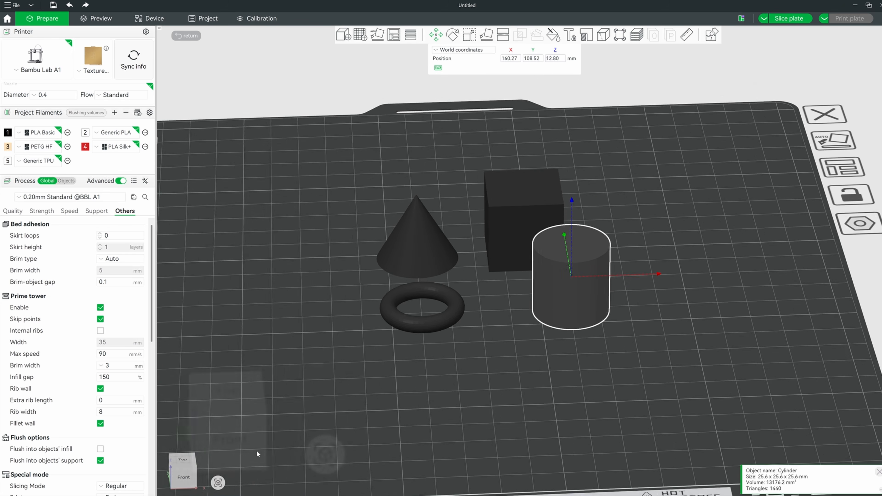
click(182, 480)
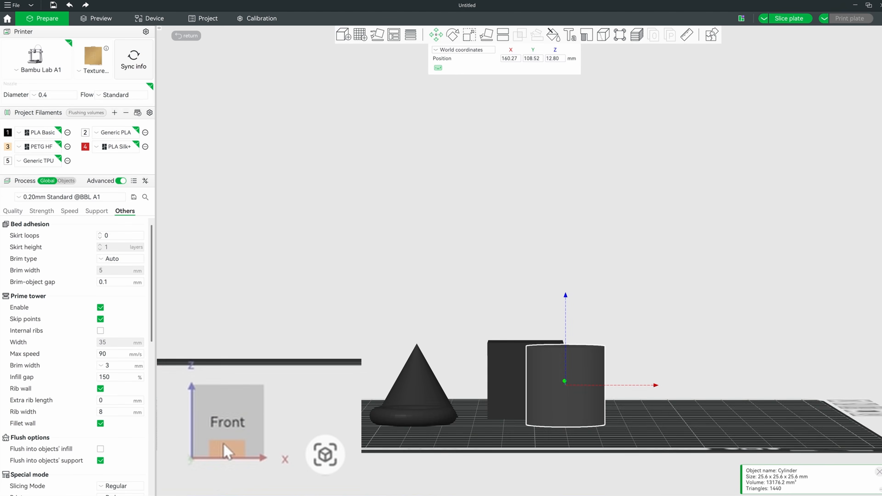
drag(215, 411, 197, 428)
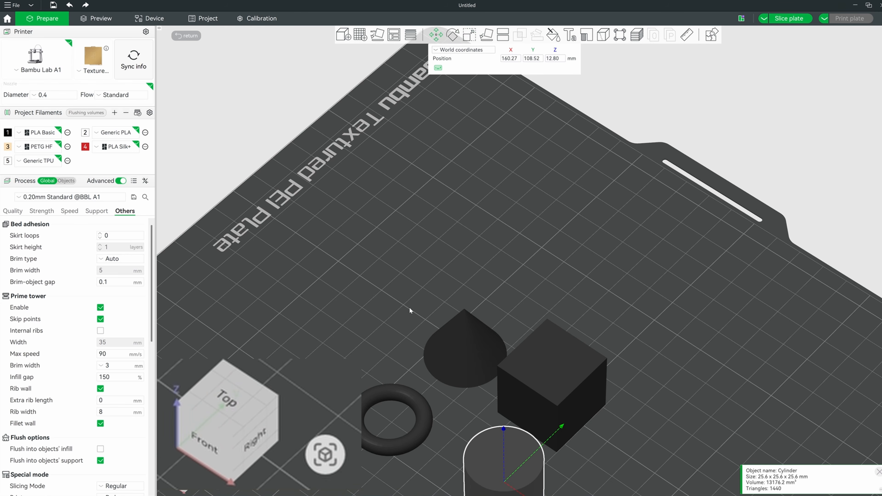
drag(321, 356, 344, 351)
scroll(490, 383, down, 1)
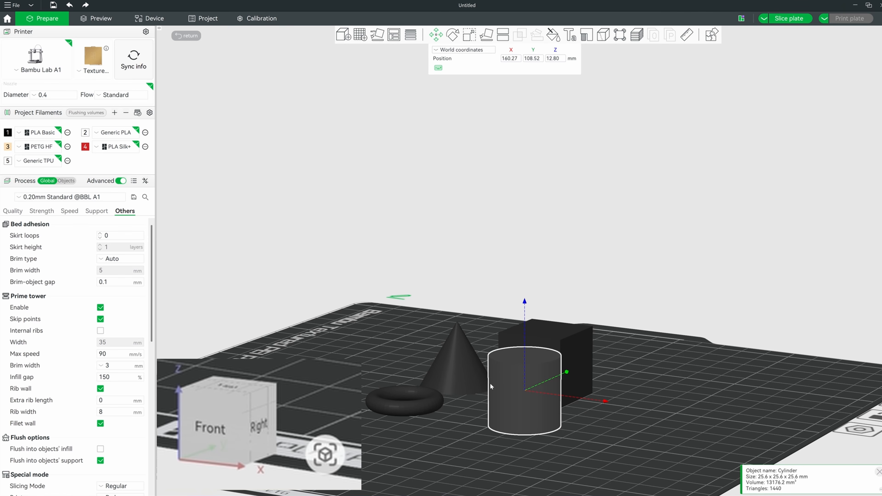
Step: Select the cone and move it in the negative X and positive Y directions, away from the cube and torus
click(451, 377)
drag(400, 371, 379, 390)
scroll(379, 391, down, 3)
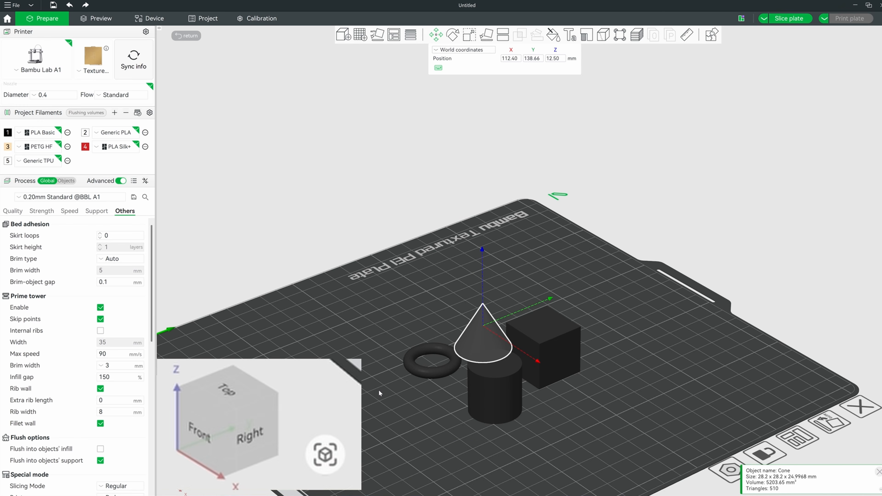
drag(306, 422, 310, 433)
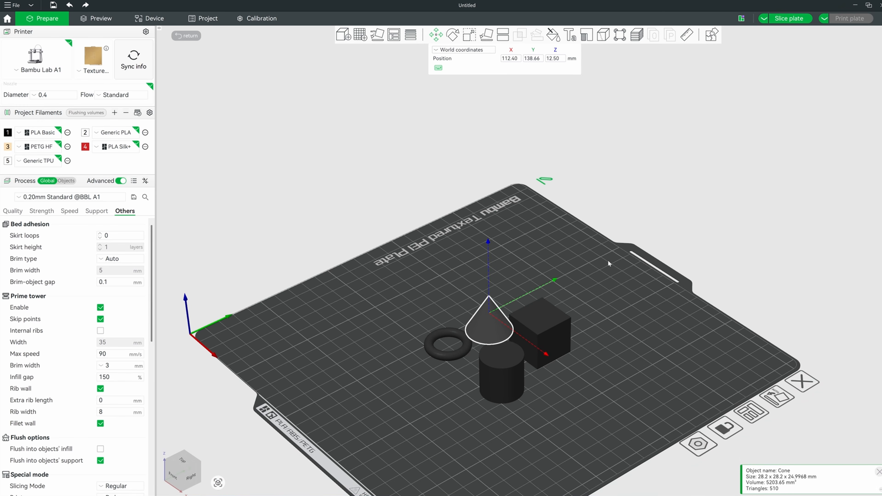
scroll(564, 349, up, 5)
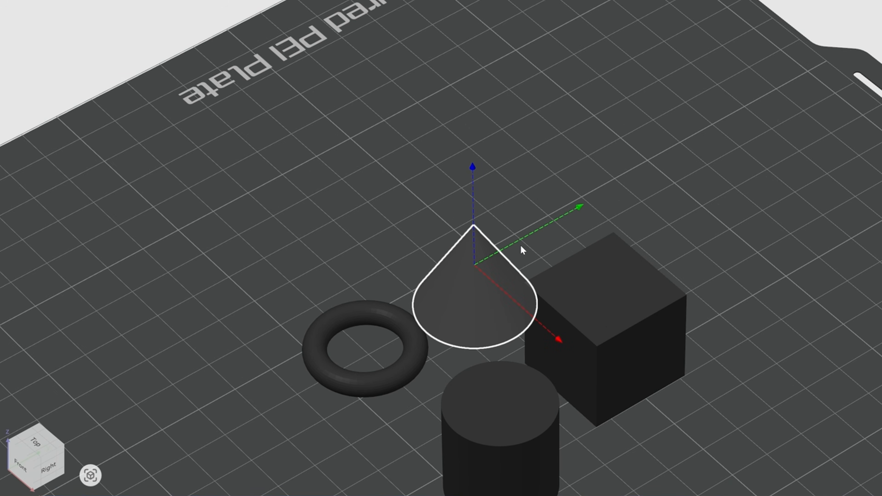
drag(533, 247, 536, 247)
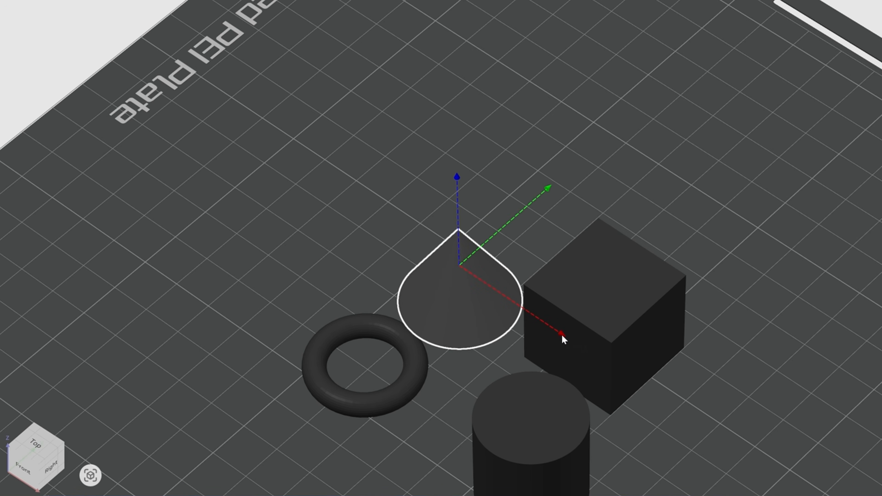
mouse_move(562, 335)
drag(562, 335, 429, 234)
drag(438, 118, 488, 99)
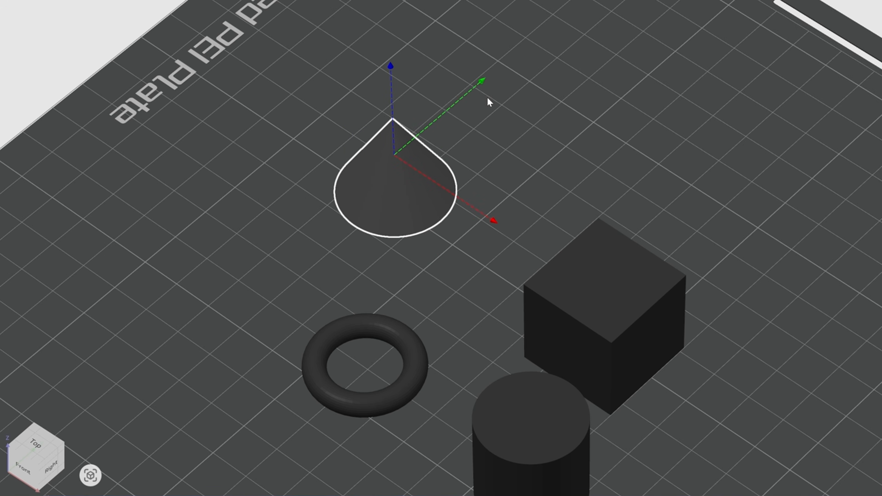
Step: Try to raise the cone off the build plate along the Z axis
drag(376, 199, 380, 188)
drag(397, 54, 395, 0)
drag(261, 207, 299, 159)
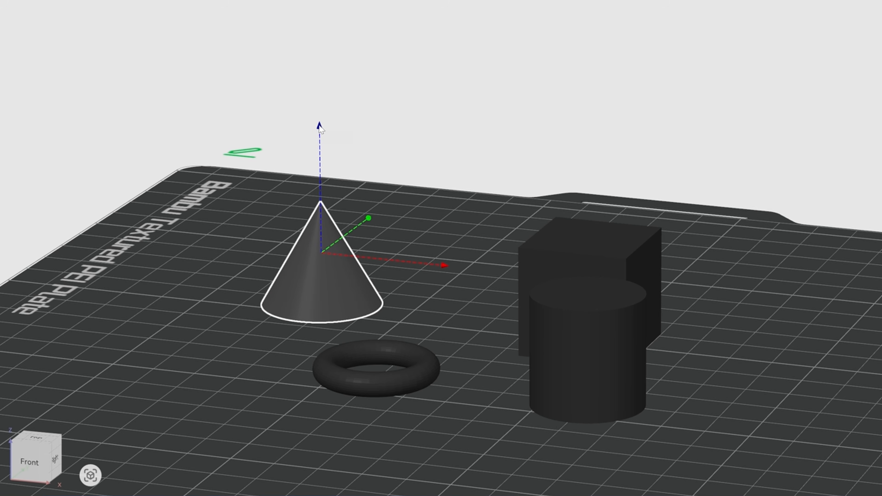
drag(319, 126, 319, 0)
drag(319, 130, 319, 0)
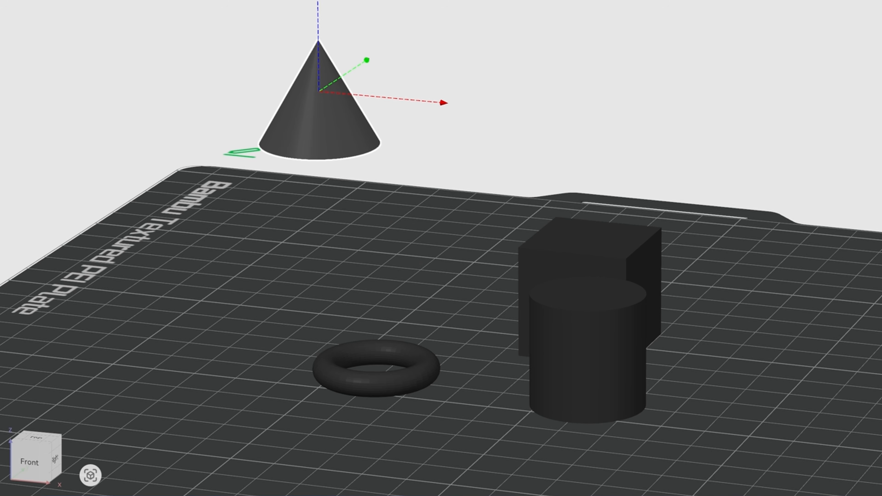
drag(319, 0, 319, 0)
drag(444, 325, 441, 350)
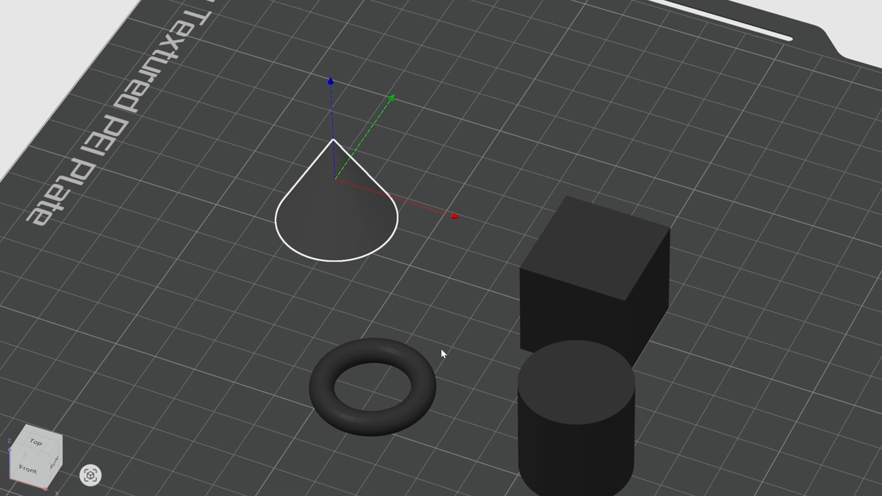
Step: Select the torus and cube in turn, clear the selection, and view the primitives that can be added to the plate
click(386, 352)
right_drag(473, 365, 492, 226)
click(653, 160)
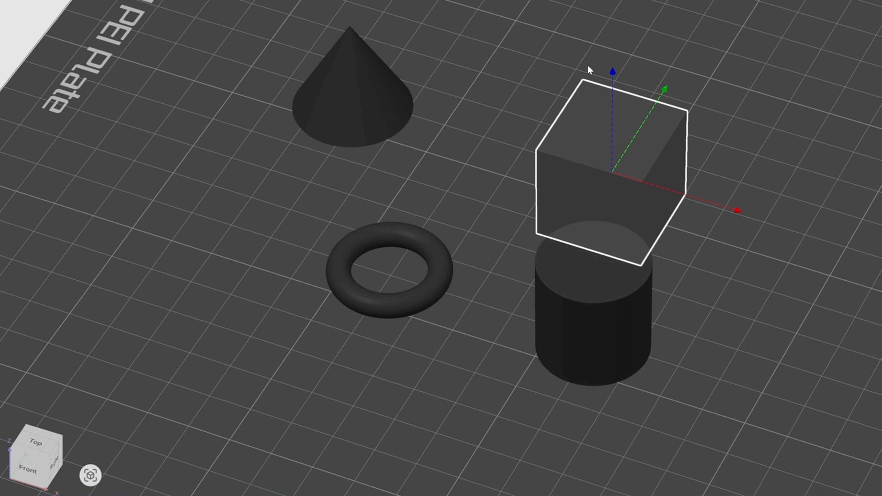
click(519, 52)
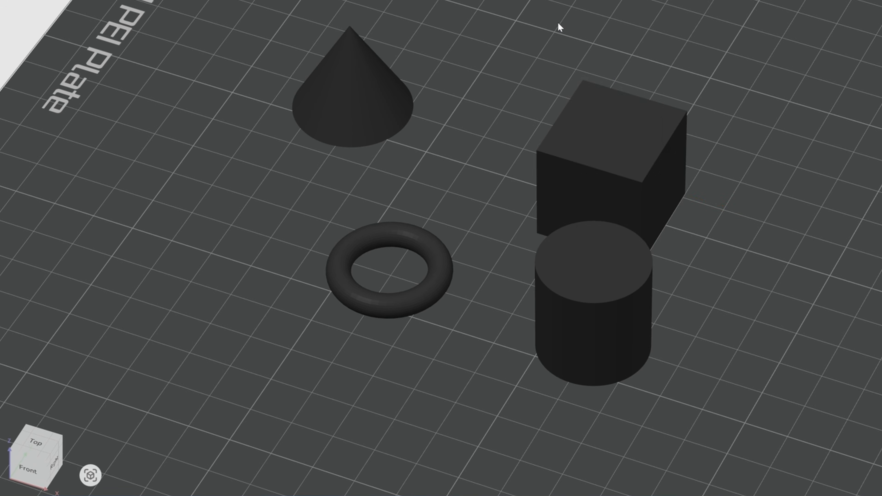
right_click(558, 22)
mouse_move(626, 106)
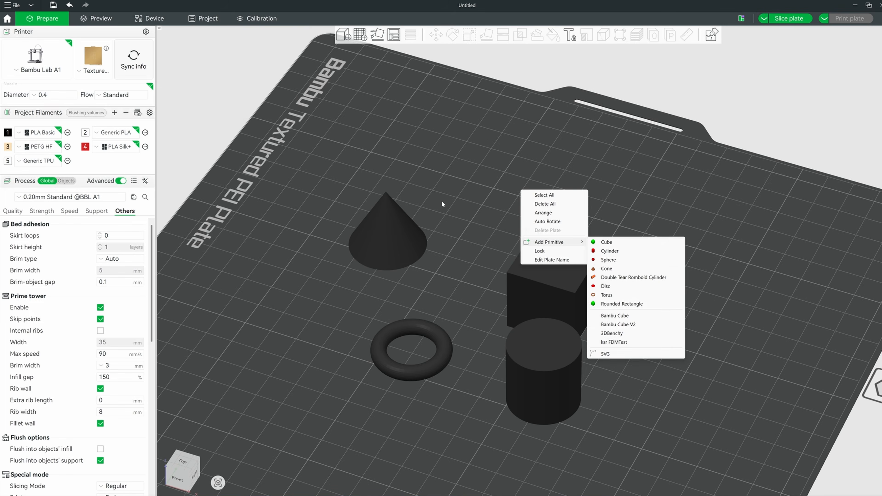
click(439, 39)
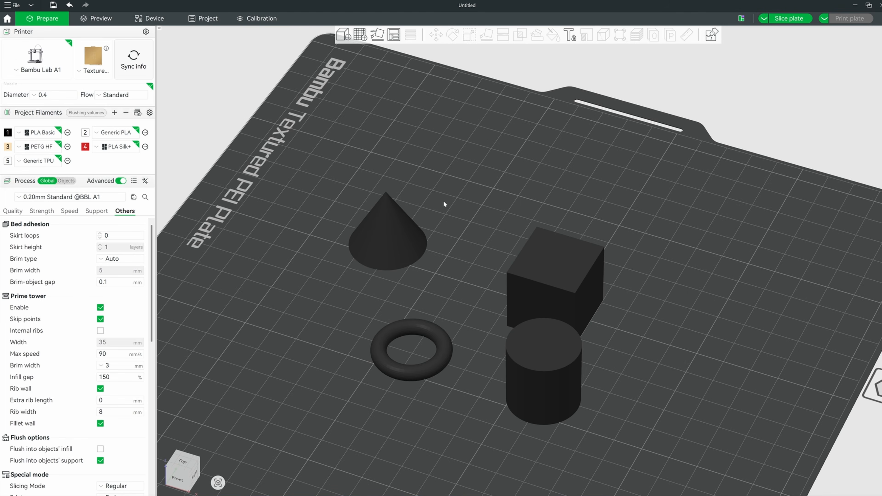
Step: Show the object list for the plate and add a Cone part to the Cube object
click(66, 180)
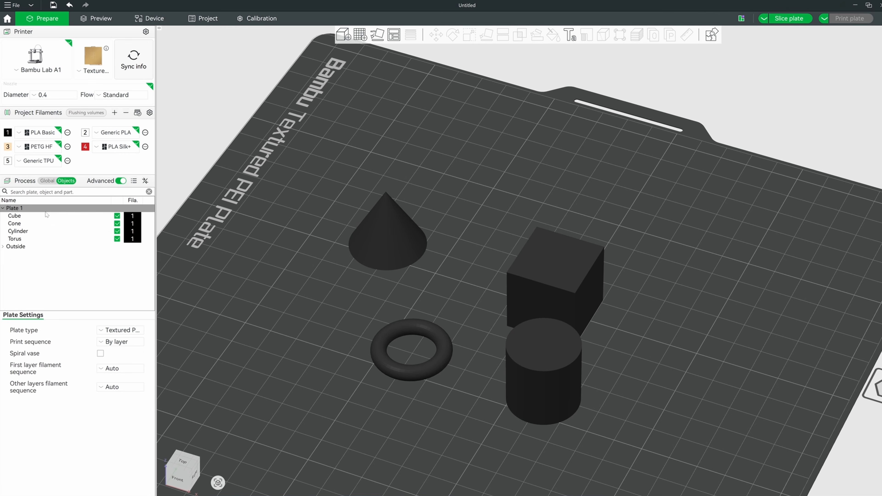
click(562, 275)
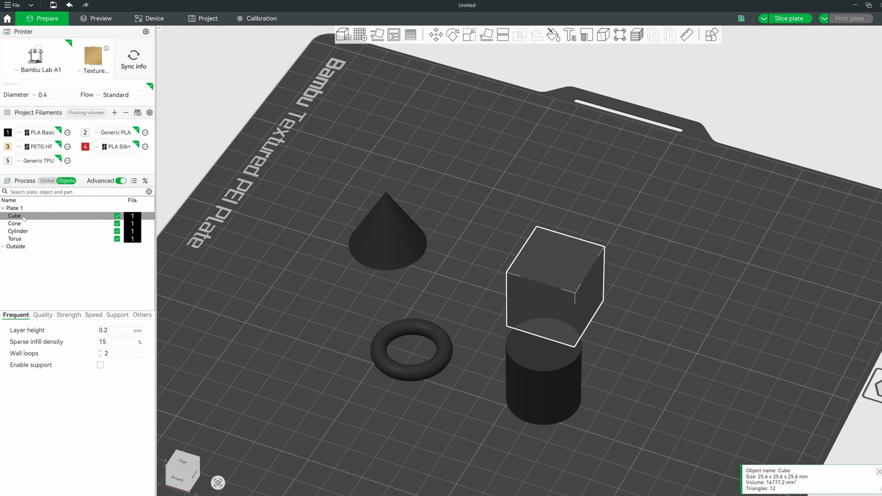
right_click(33, 221)
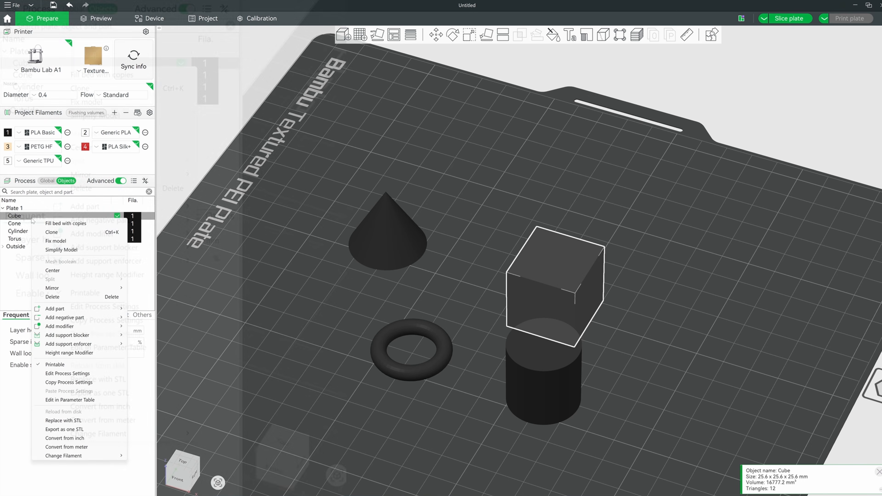
mouse_move(121, 206)
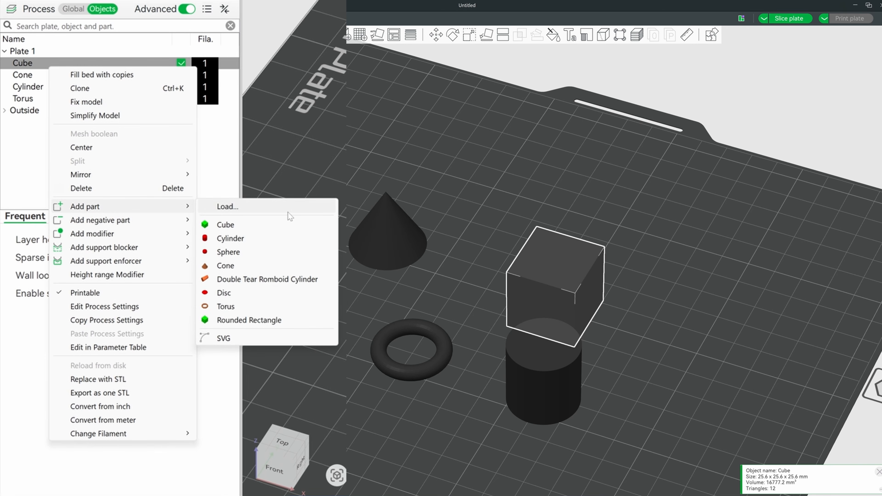
click(266, 266)
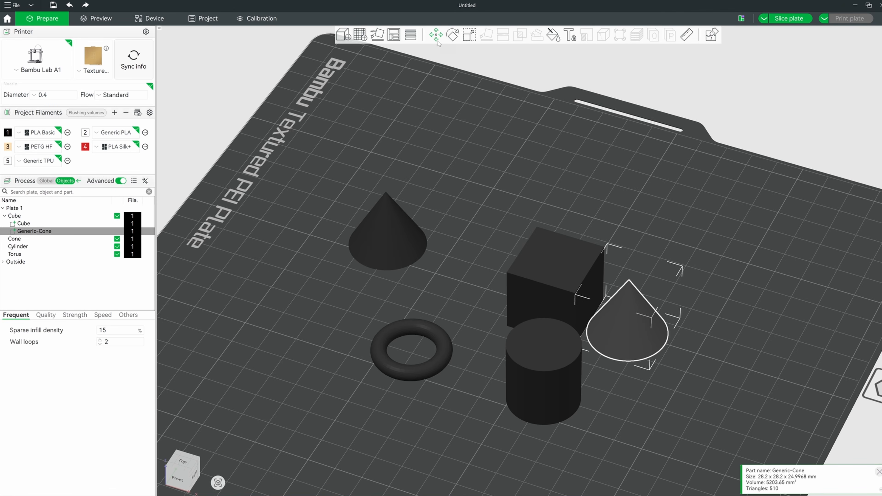
Step: Move the added cone part on top of the cube, to about X -1.5, Y 1.3, Z 23.5 mm in object coordinates
click(437, 39)
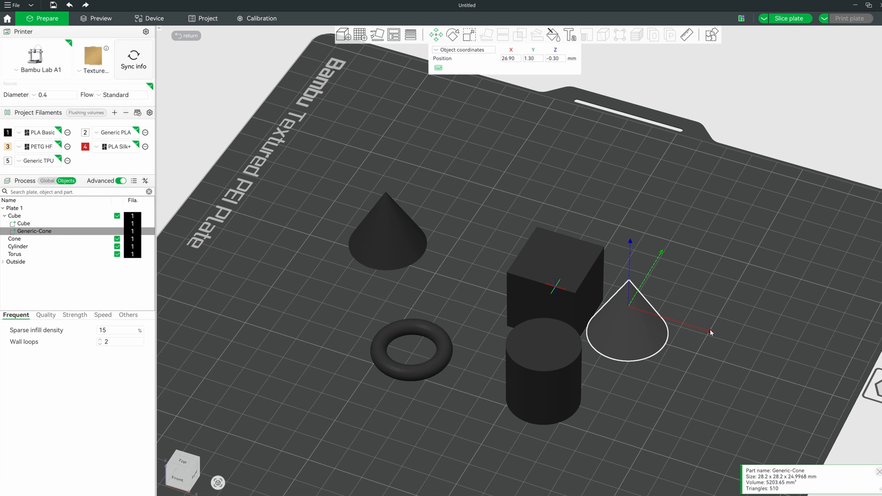
drag(710, 329, 620, 314)
drag(543, 217, 552, 126)
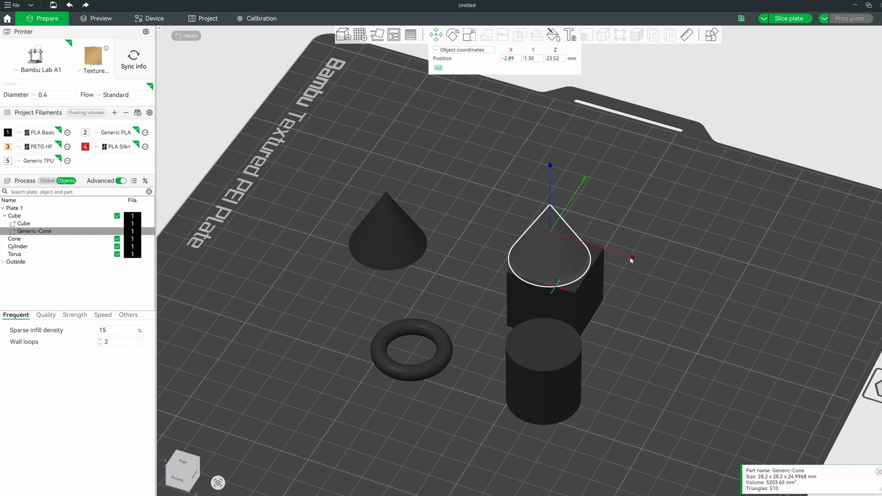
drag(631, 259, 637, 260)
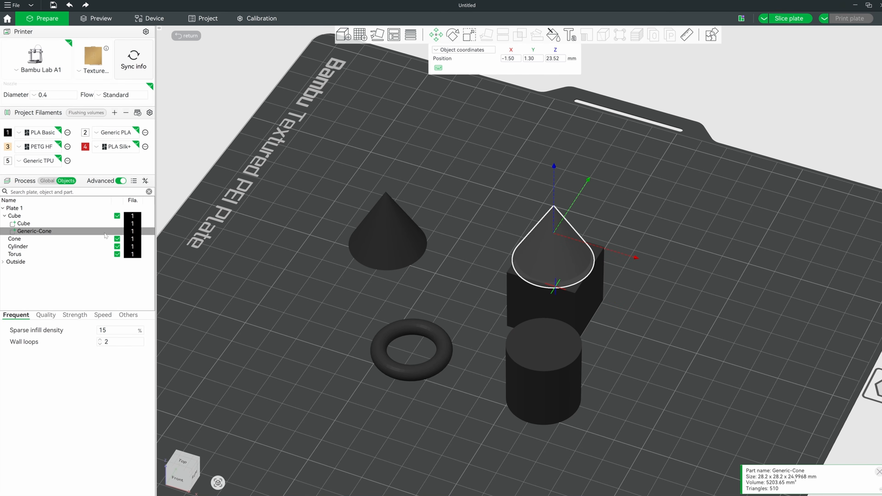
Step: Change the filament of the Generic-Cone part to filament 2, Generic PLA
right_click(131, 233)
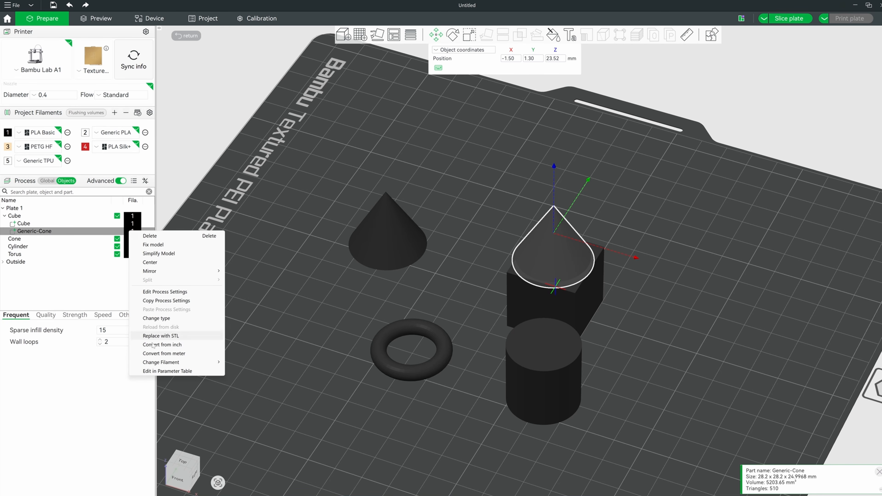
mouse_move(188, 363)
click(295, 305)
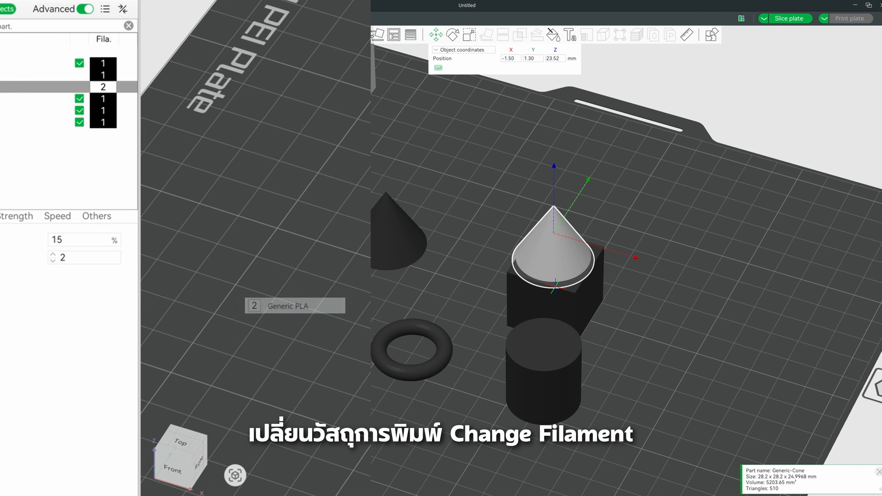
Step: Move the Generic-Cone part on the cube to about X 0.19, Y 1.30, Z 25.12 mm in object coordinates
click(374, 296)
click(571, 244)
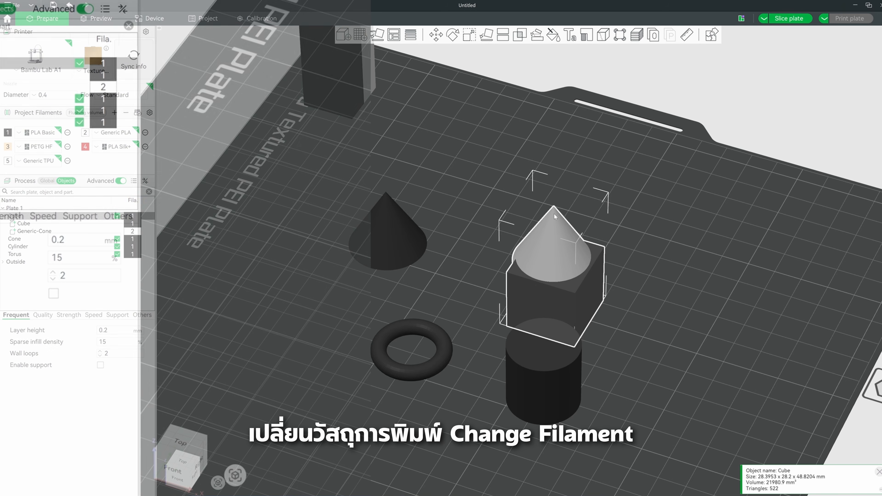
click(17, 89)
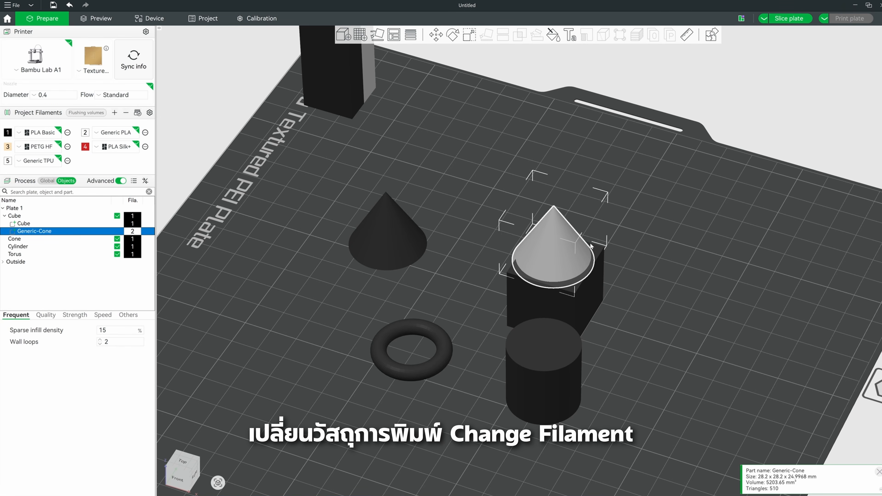
click(435, 35)
drag(635, 258, 641, 259)
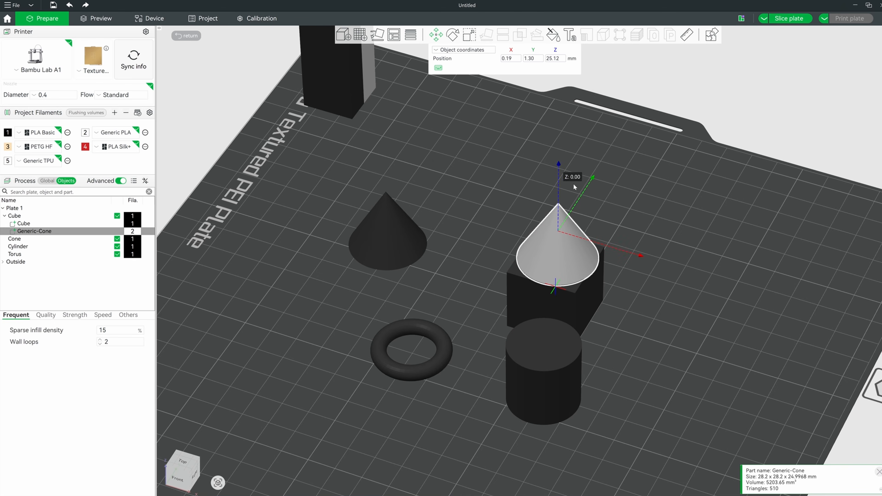
Step: Select the combined Cube object and each of its parts in the object list to examine how they are grouped
click(622, 305)
scroll(622, 305, up, 3)
scroll(623, 306, up, 1)
drag(428, 339, 450, 329)
click(492, 233)
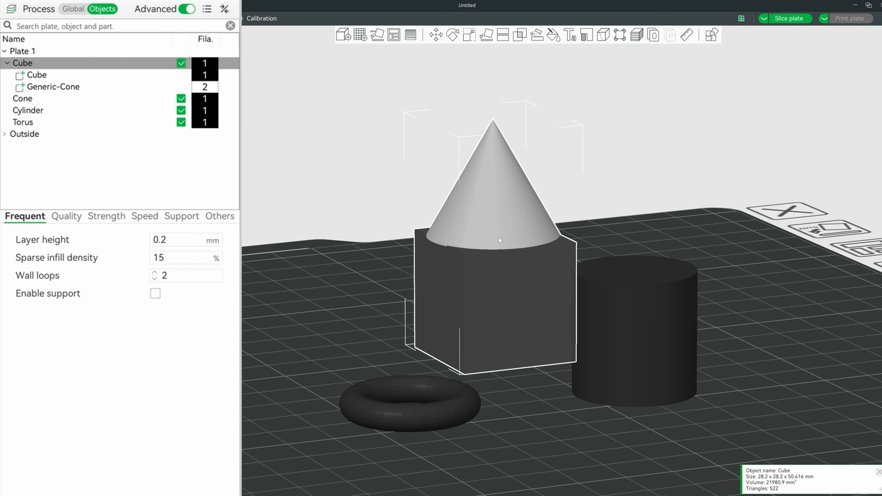
drag(360, 280, 507, 214)
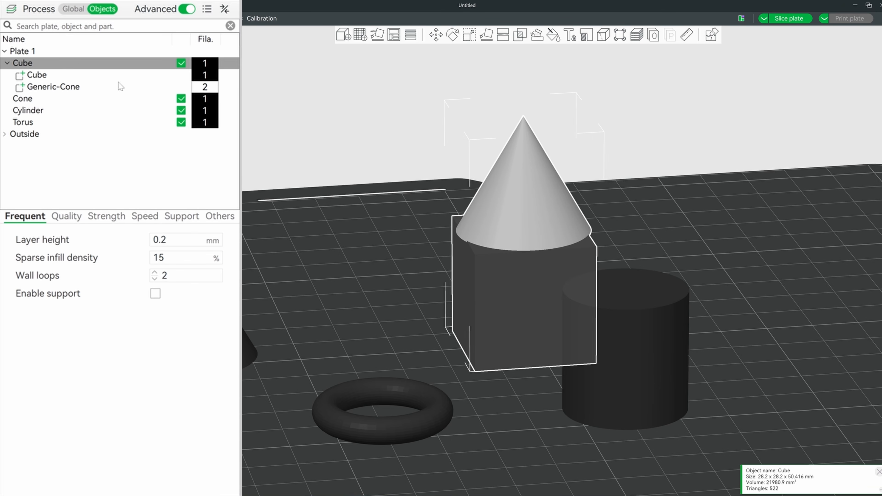
click(62, 87)
click(56, 62)
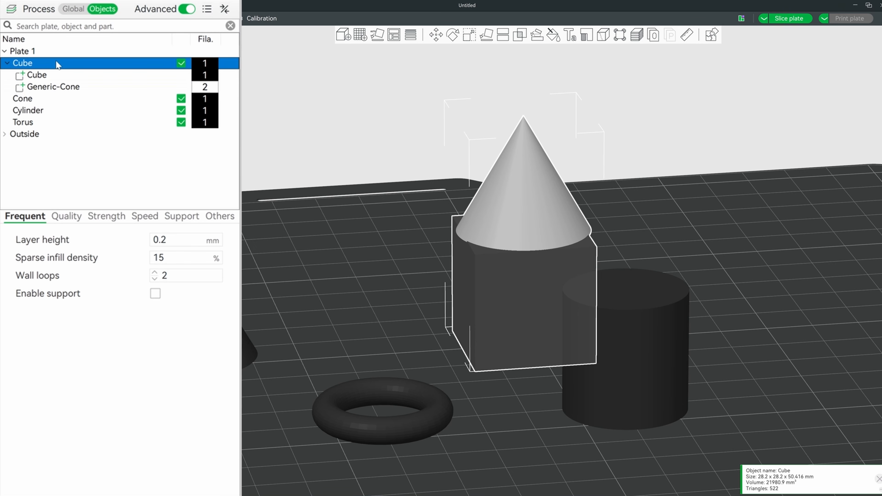
click(57, 75)
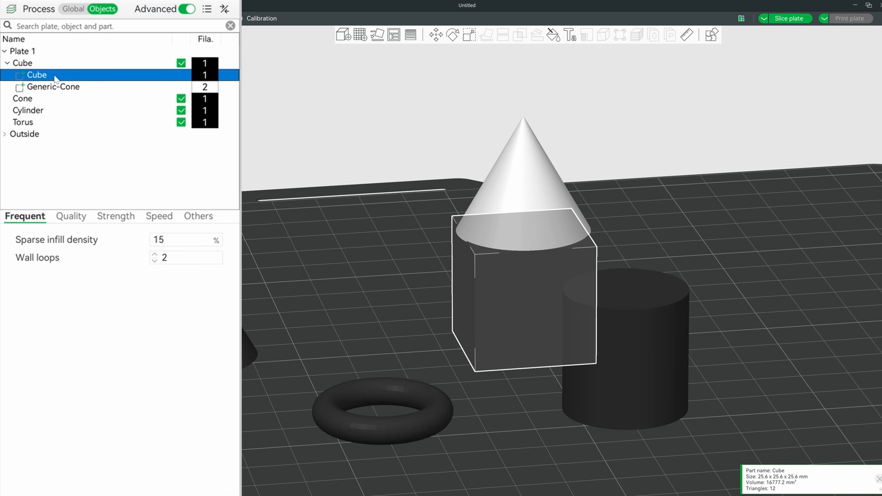
click(84, 85)
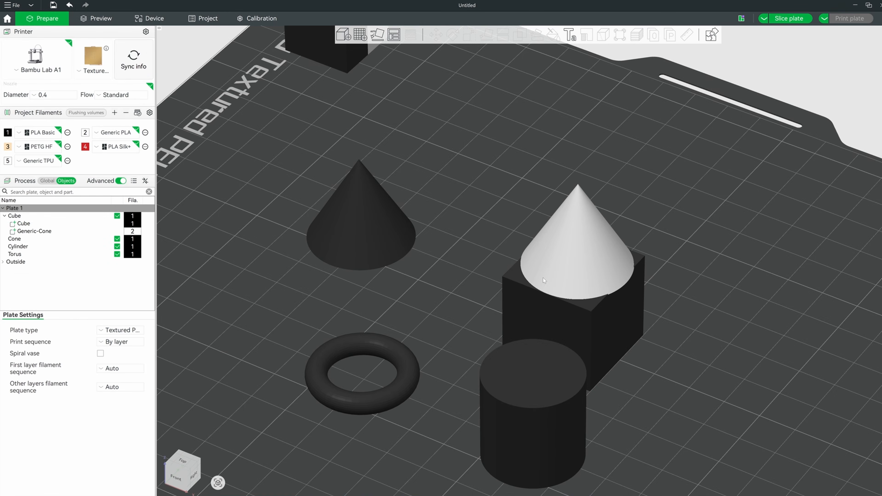
Step: Activate the Rotate tool on the separate Cone, and switch it to the Cube object with the added cone
click(550, 256)
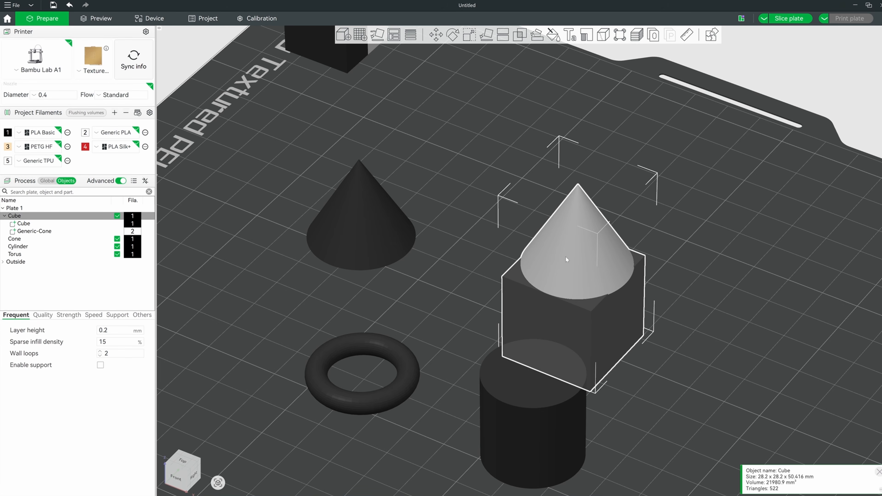
drag(468, 236, 467, 234)
click(330, 253)
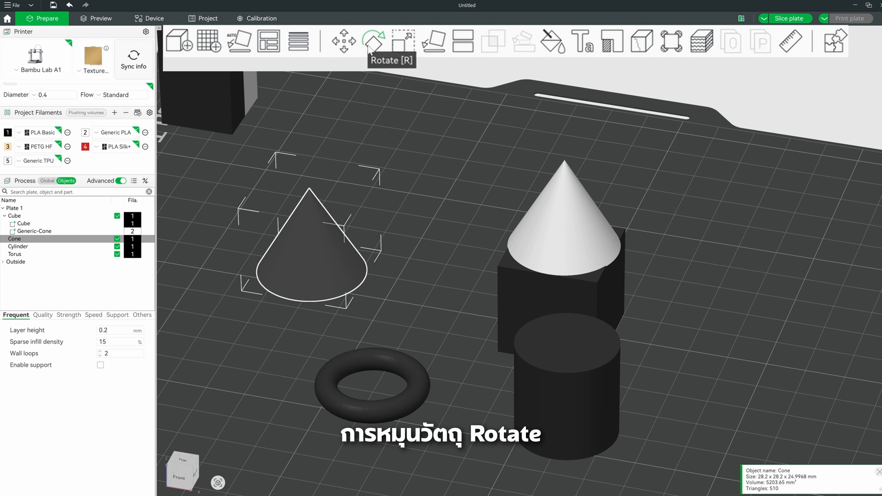
click(370, 48)
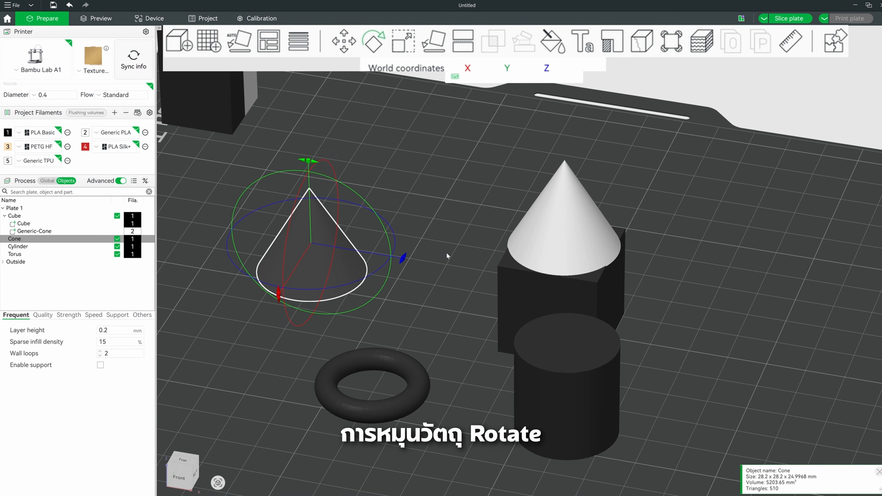
drag(447, 254, 472, 284)
click(616, 259)
right_drag(705, 247, 538, 244)
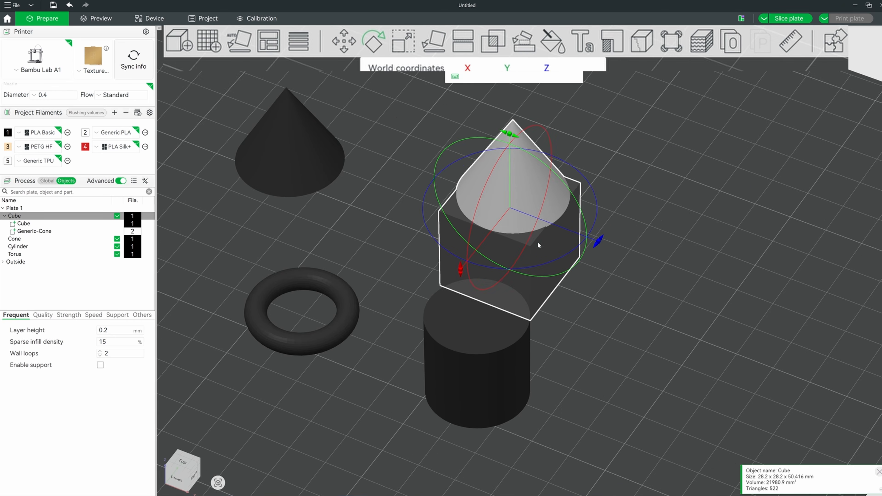
drag(538, 246, 555, 315)
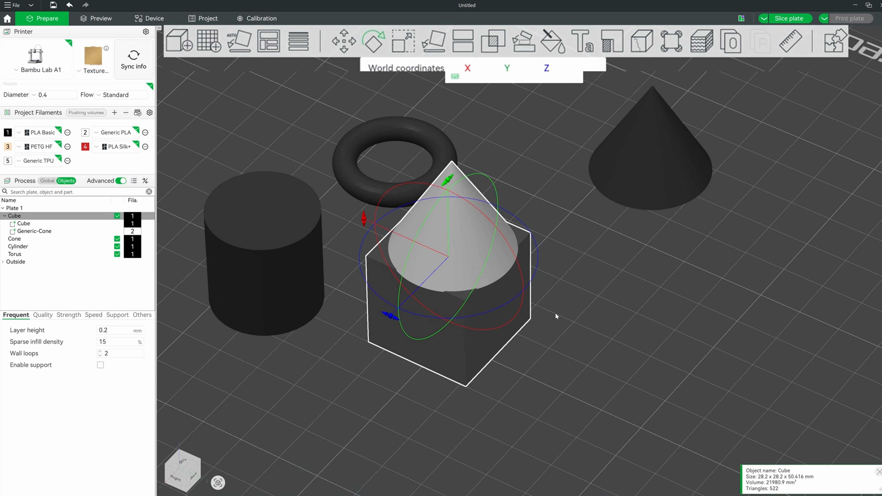
scroll(503, 342, up, 1)
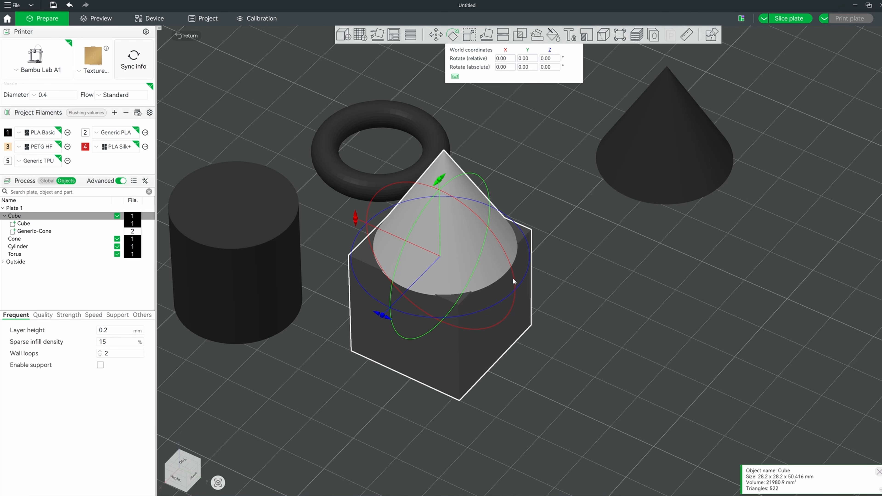
Step: Shift the Cube object across the plate and rotate it slightly about Z, to an absolute Z rotation of about 178.11°
drag(513, 280, 563, 291)
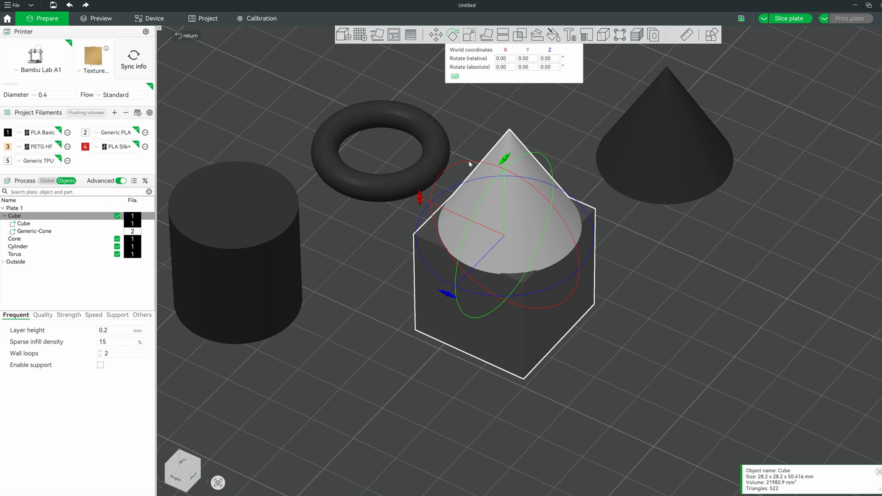
mouse_move(469, 162)
mouse_down()
mouse_move(479, 162)
mouse_move(469, 162)
mouse_up()
scroll(446, 195, up, 2)
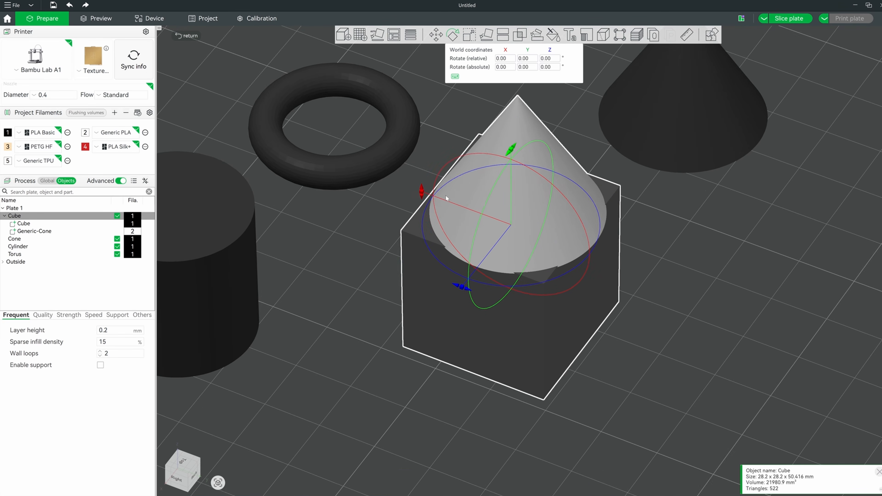
drag(461, 288, 437, 315)
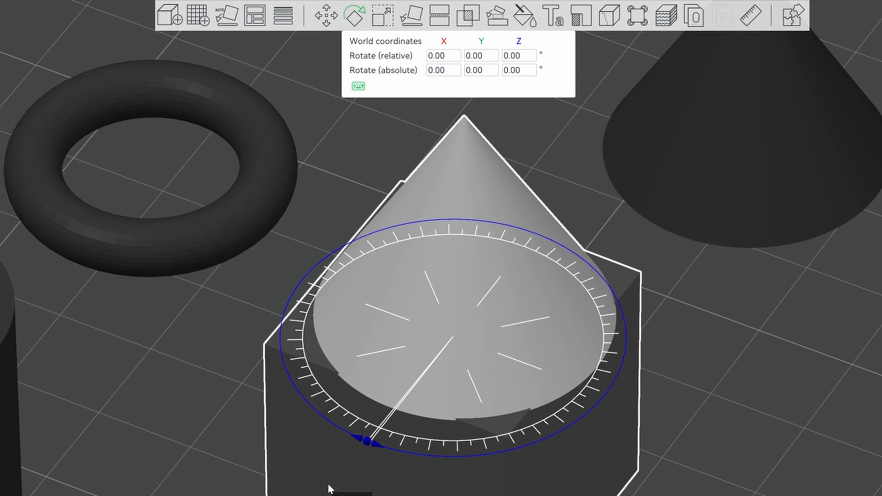
drag(330, 489, 382, 447)
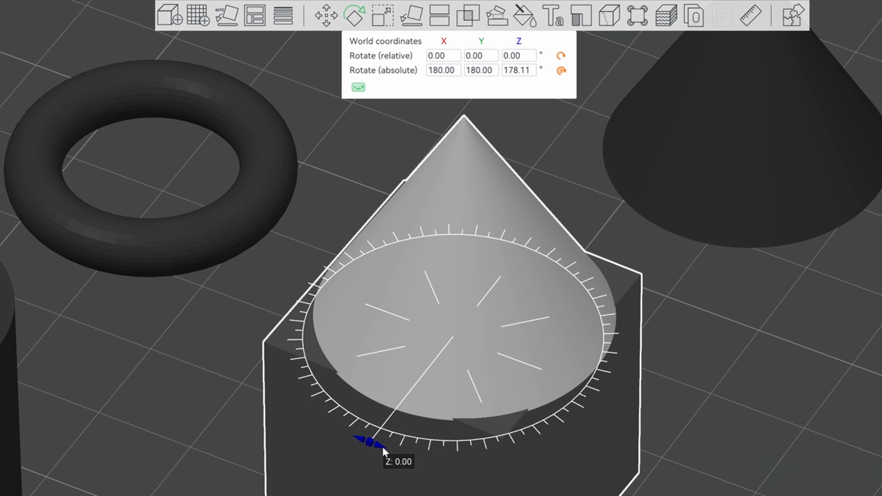
drag(272, 489, 273, 482)
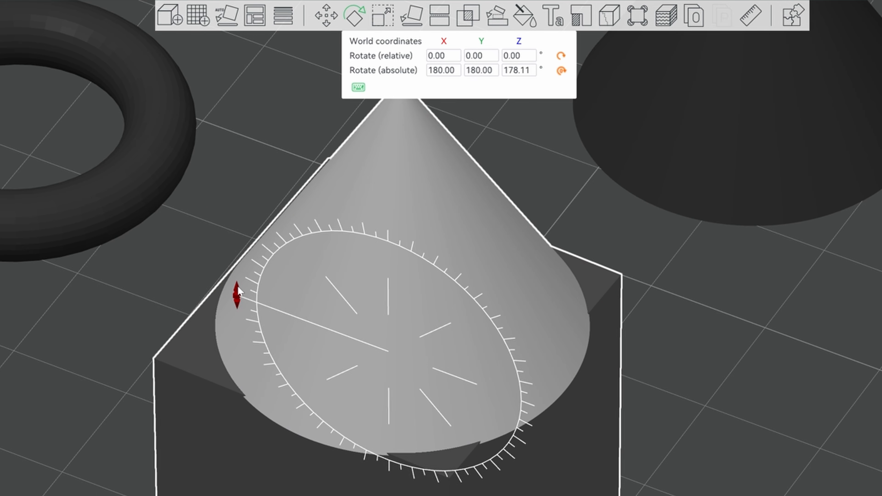
drag(238, 291, 360, 261)
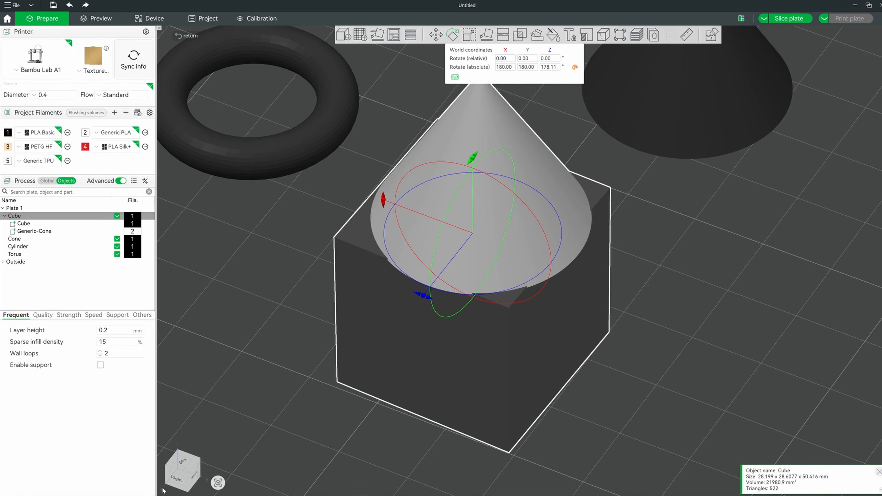
Step: Try rotating the Cube object about X to about -93.60° absolute and about Z to about 82.32° absolute
drag(163, 491, 194, 473)
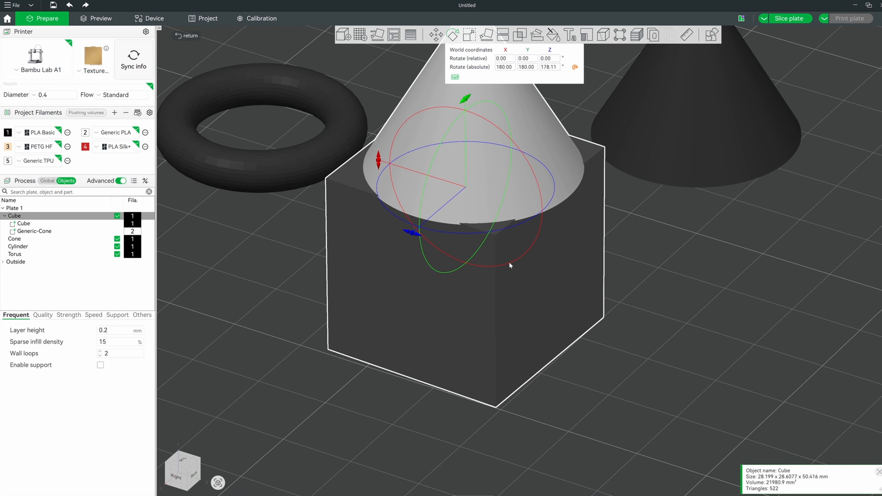
drag(378, 158, 471, 117)
key(6)
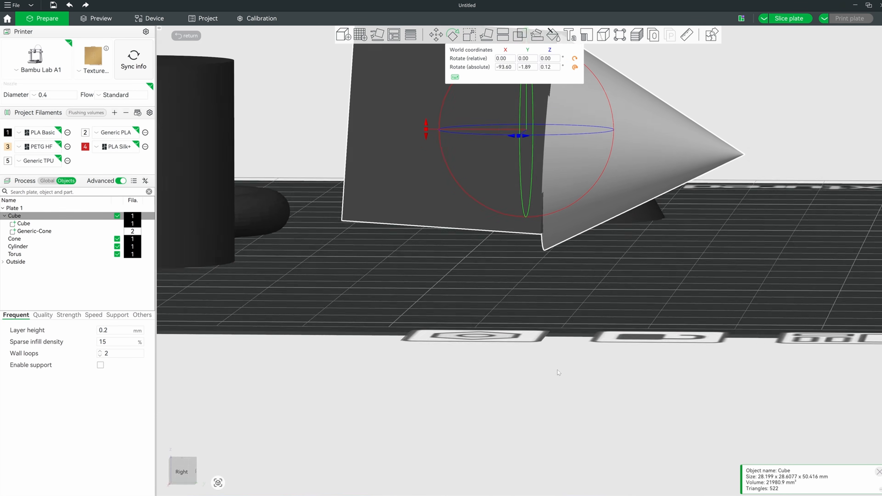
key(0)
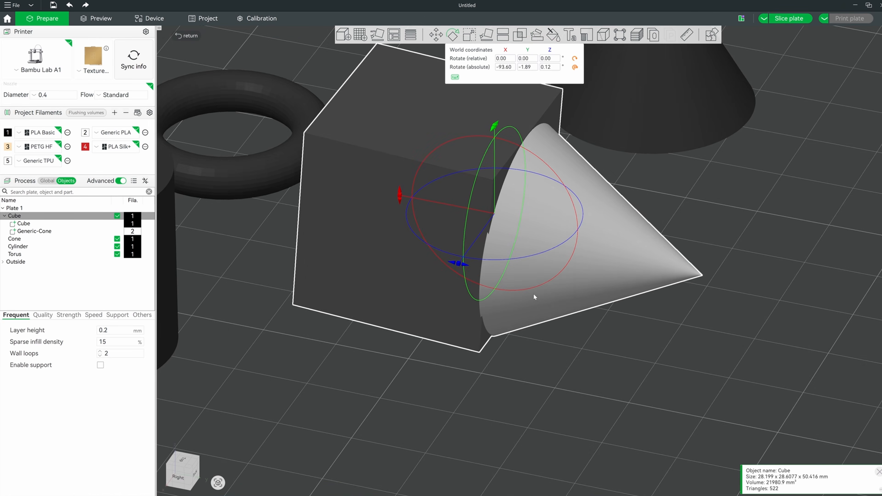
drag(455, 276, 584, 254)
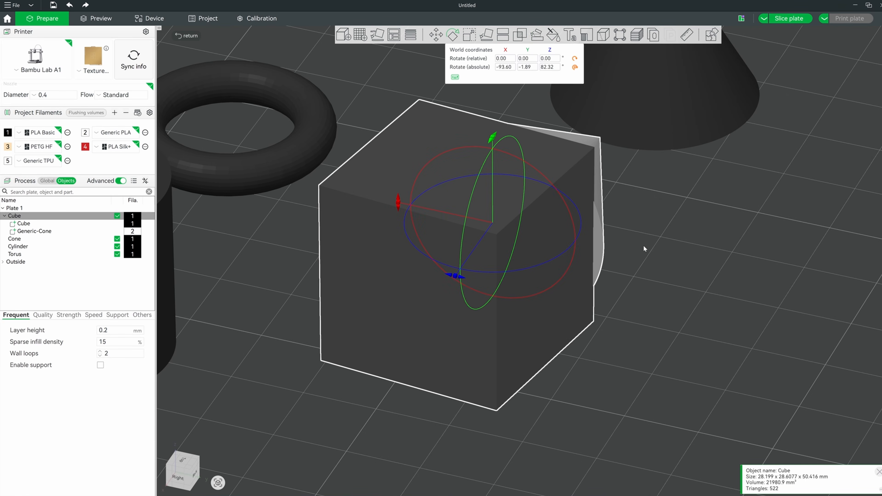
drag(668, 310, 569, 331)
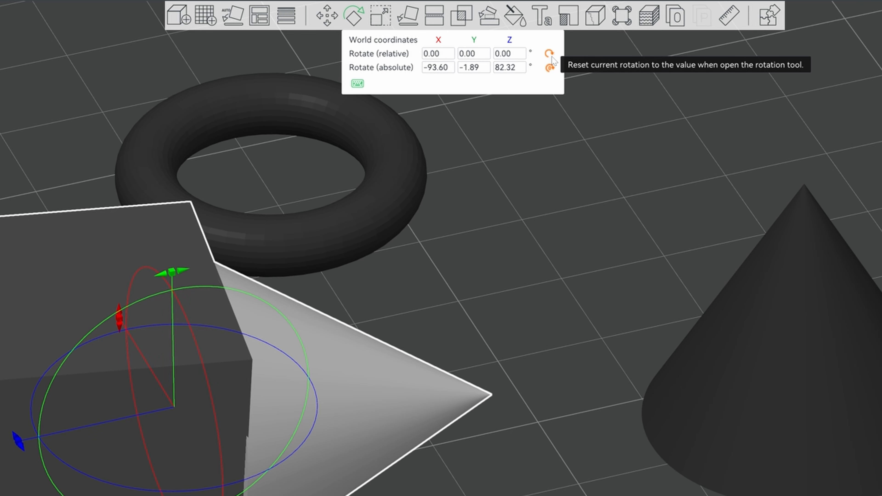
Step: Reset the Cube object's rotation to the value from opening the tool, and reset its absolute rotation to zero
click(551, 57)
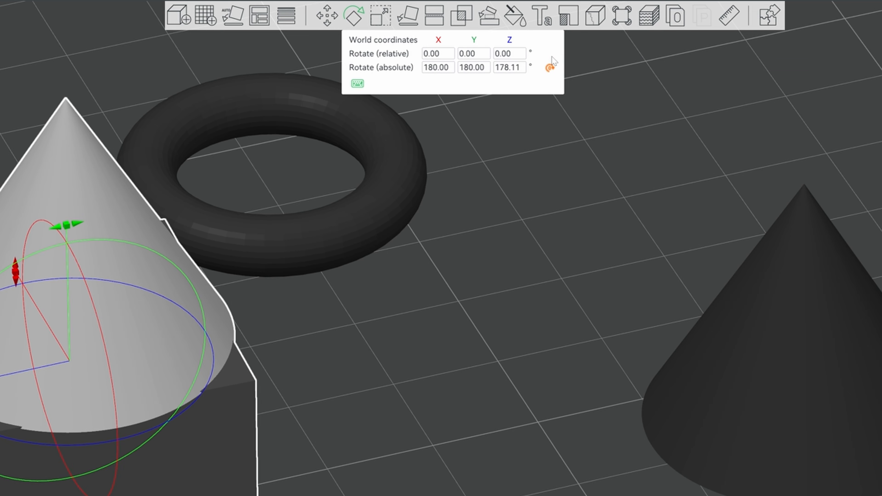
click(549, 67)
right_drag(357, 446, 483, 438)
drag(492, 456, 507, 454)
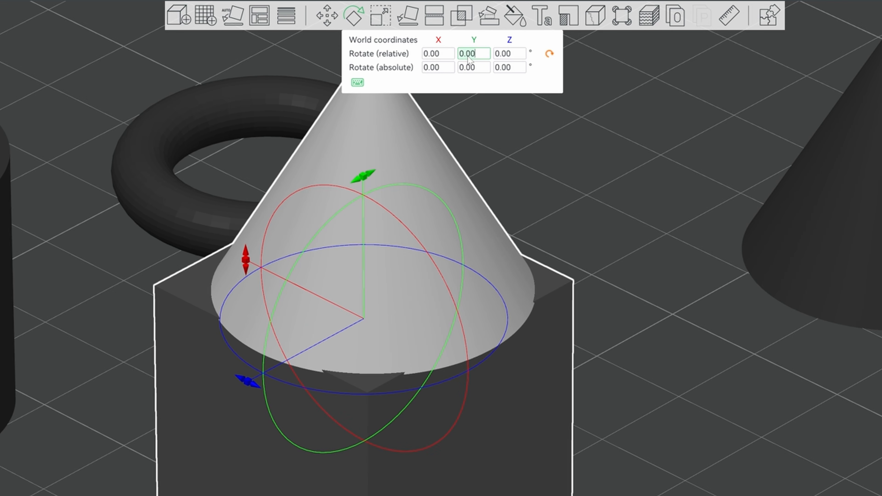
Step: Try a relative rotation of 45° about Y on the Cube object and reset it to the value from opening the tool
text(45)
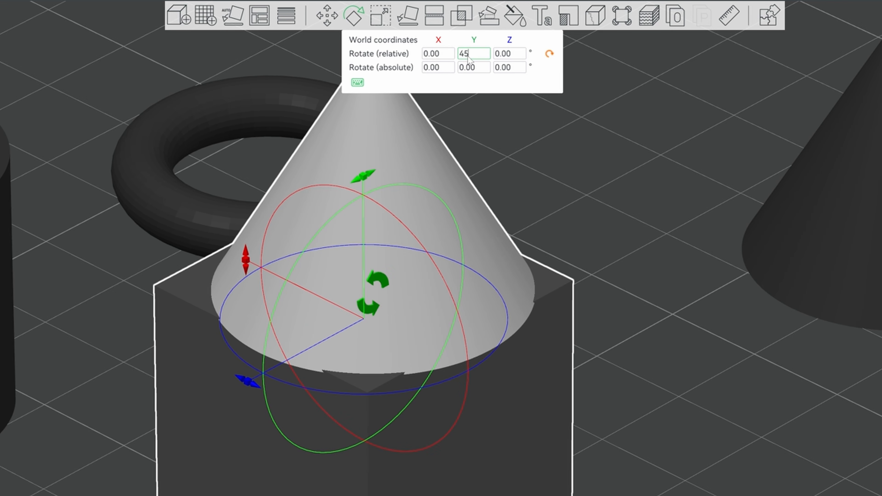
key(Return)
drag(632, 445, 617, 439)
scroll(620, 446, down, 5)
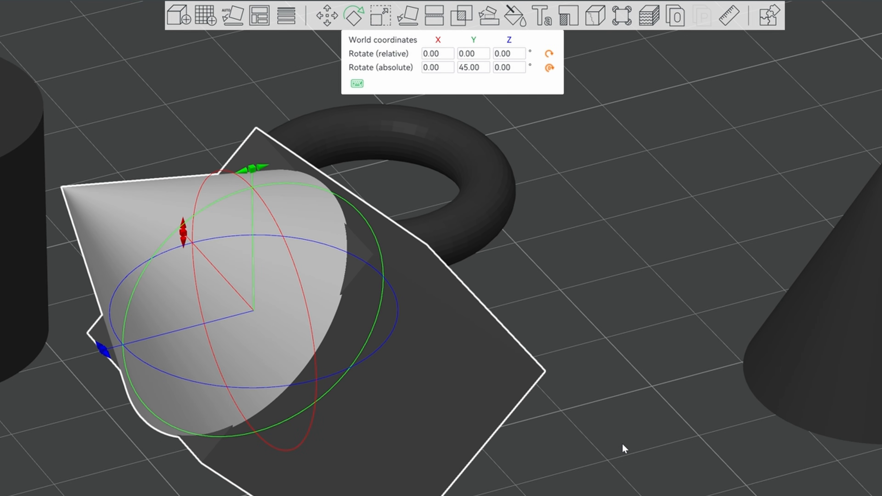
click(548, 54)
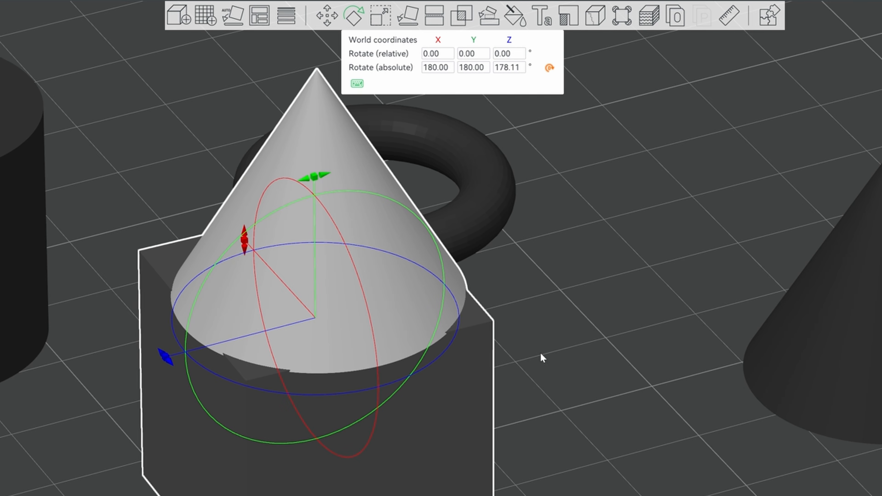
Step: Scale the Cube object uniformly down to about 82.5% with the Scale tool
click(379, 14)
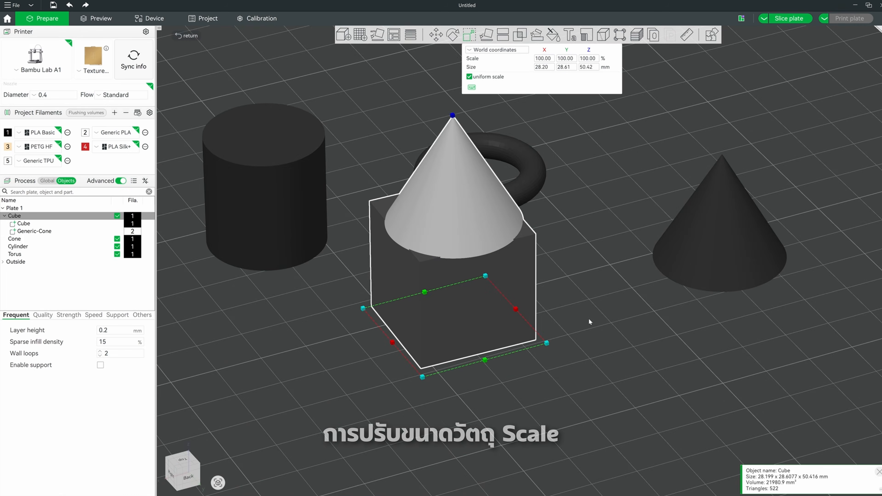
drag(590, 322, 592, 324)
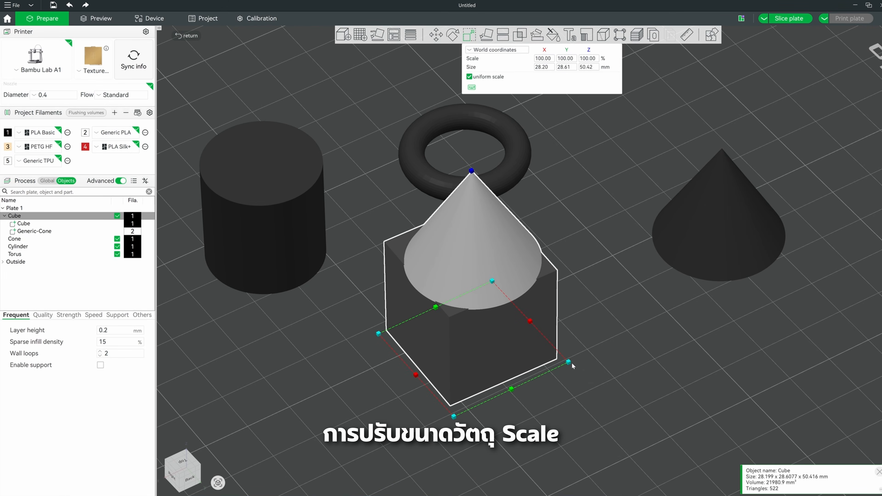
drag(571, 365, 552, 357)
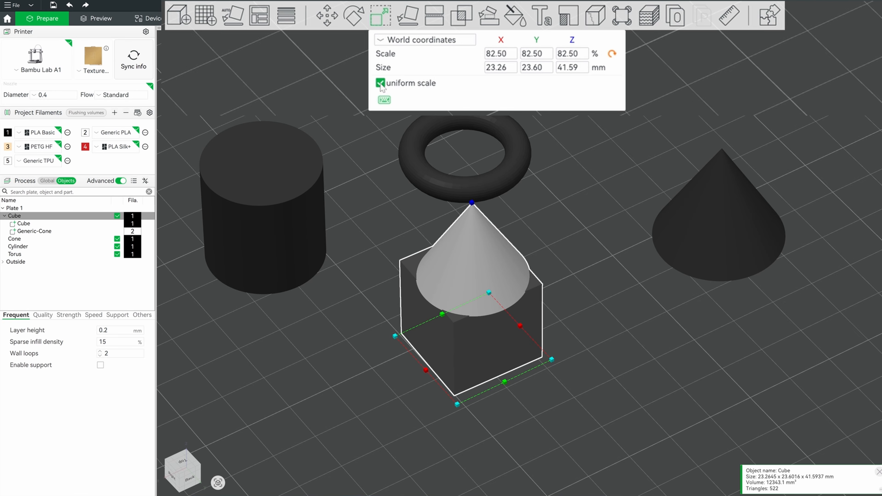
Step: Set the Cube object's X size to 50 mm with uniform scaling kept on
click(499, 68)
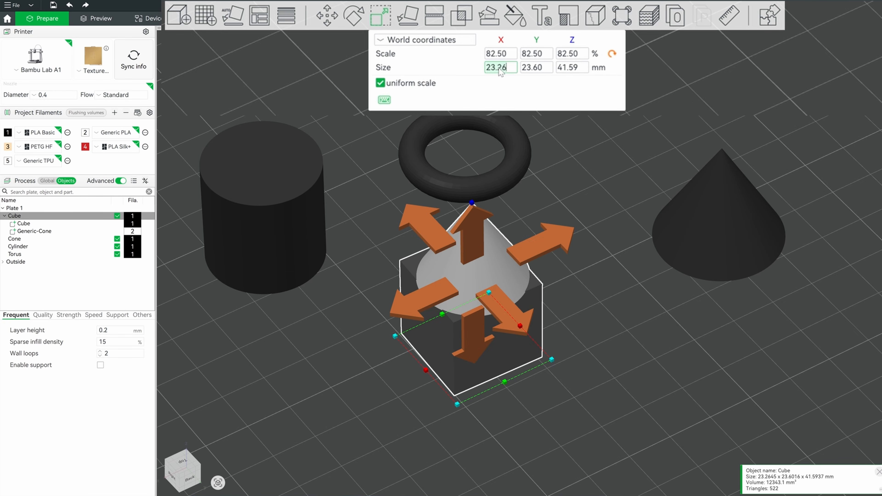
key(BackSpace)
key(BackSpace)
key(BackSpace)
key(BackSpace)
key(BackSpace)
text(50)
key(Return)
scroll(539, 259, down, 1)
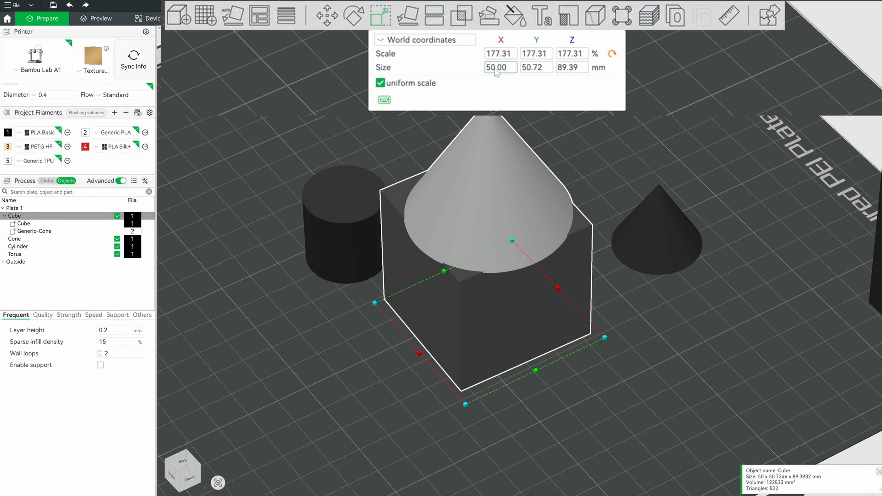
Step: Turn off uniform scaling for the Cube object and set its Y size to 20 mm
click(381, 83)
click(532, 68)
key(BackSpace)
key(BackSpace)
key(BackSpace)
key(BackSpace)
key(BackSpace)
text(20)
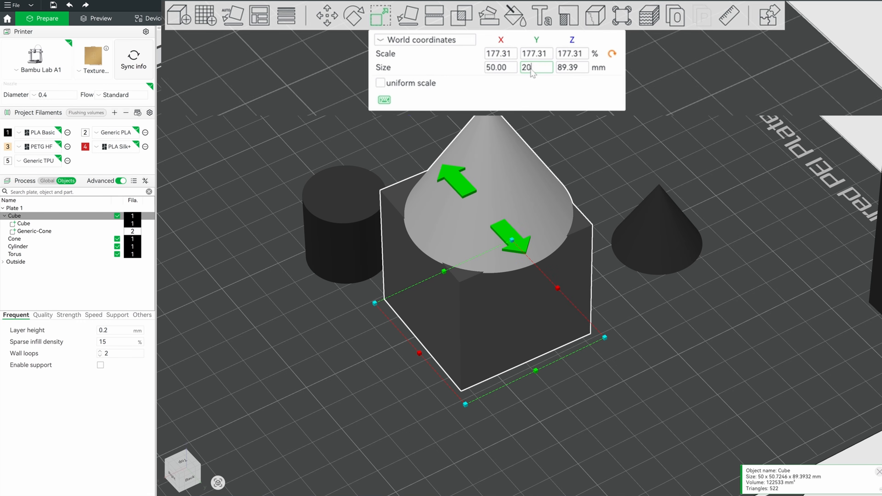
key(Return)
Step: Scale the Cube object freehand to about 25.75 mm in X and about 59.75 mm in Z
drag(606, 223, 654, 328)
scroll(547, 300, up, 2)
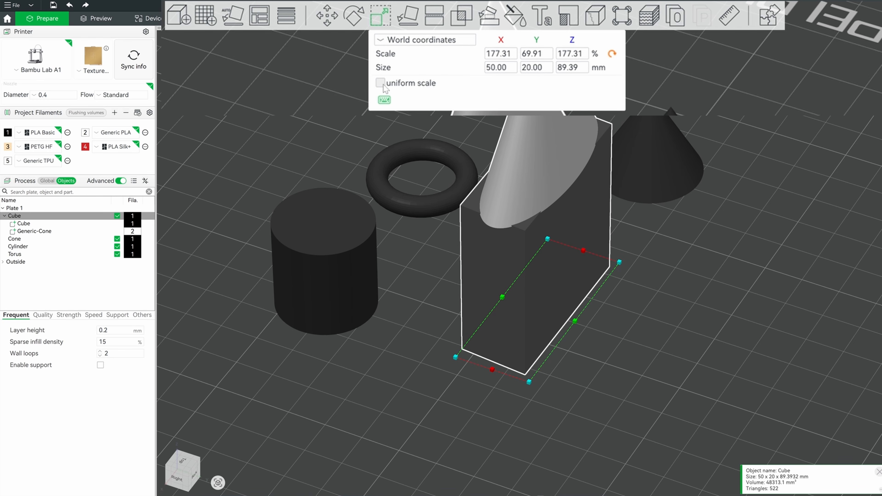
drag(585, 252, 562, 284)
drag(561, 284, 558, 287)
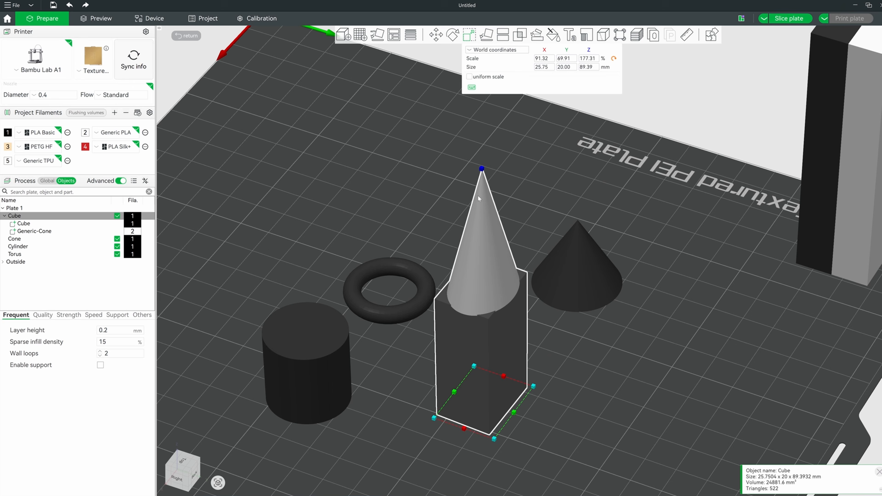
drag(482, 169, 500, 292)
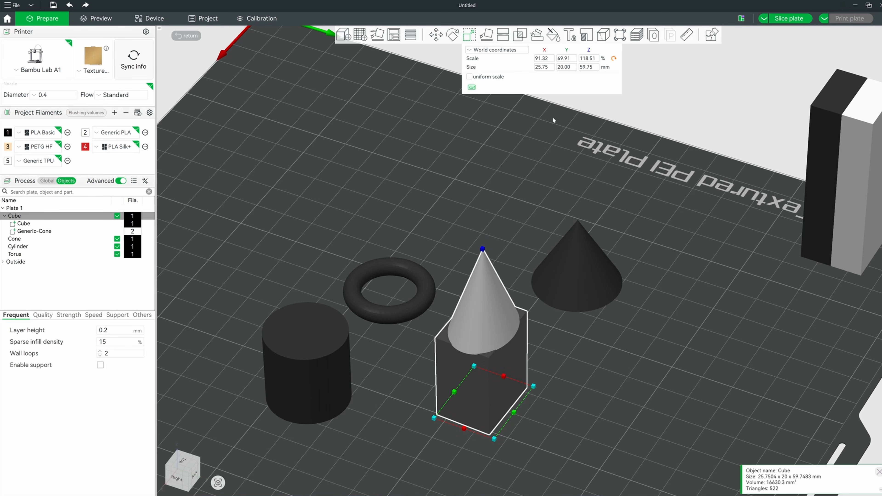
Step: Try laying the Cube object on a slanted facet beside its cone with Lay on Face in Convex hull mode, and undo it
drag(508, 158, 516, 117)
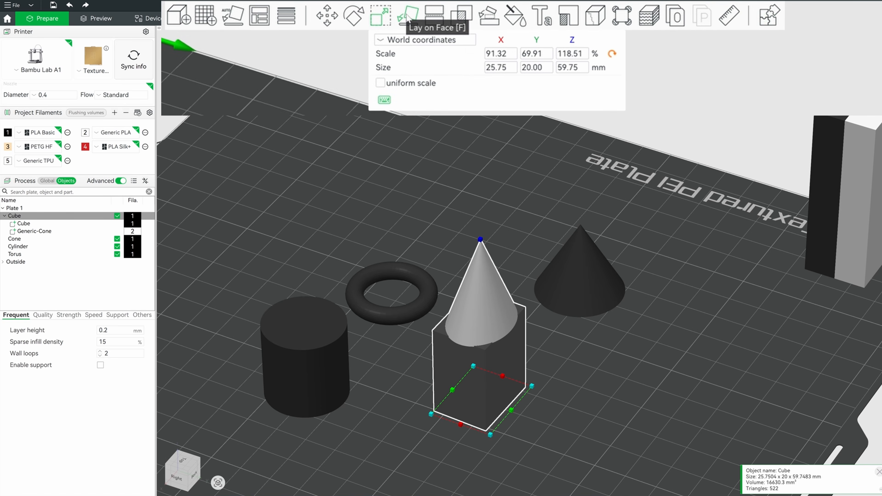
click(389, 65)
click(477, 313)
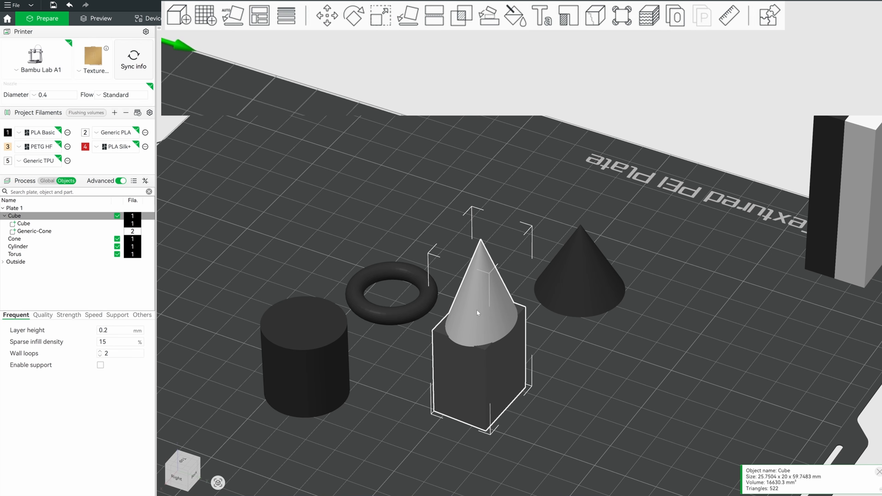
click(407, 16)
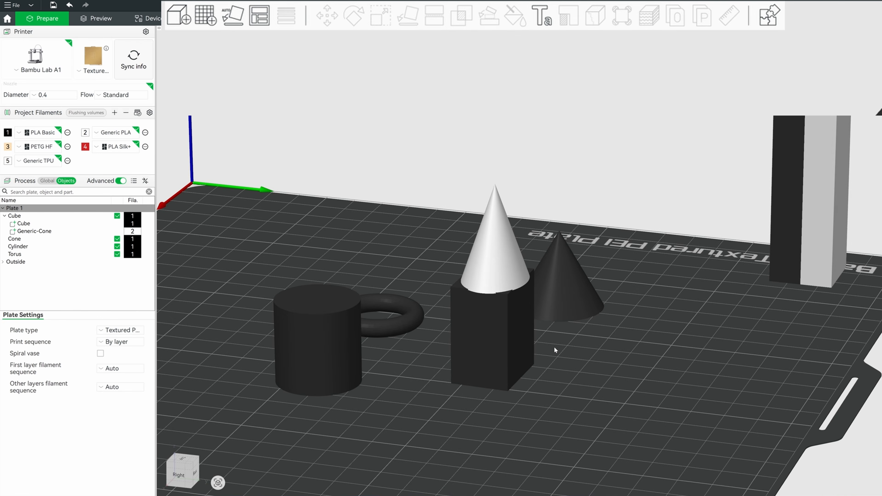
click(498, 350)
click(409, 17)
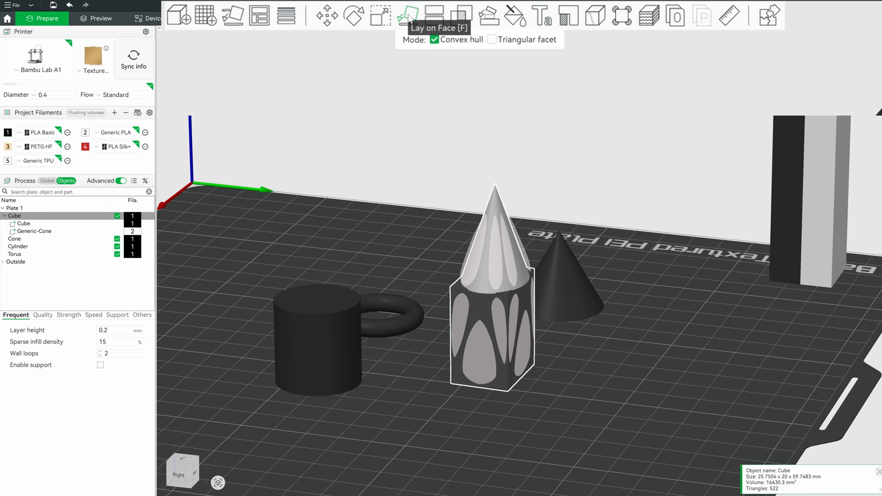
click(520, 243)
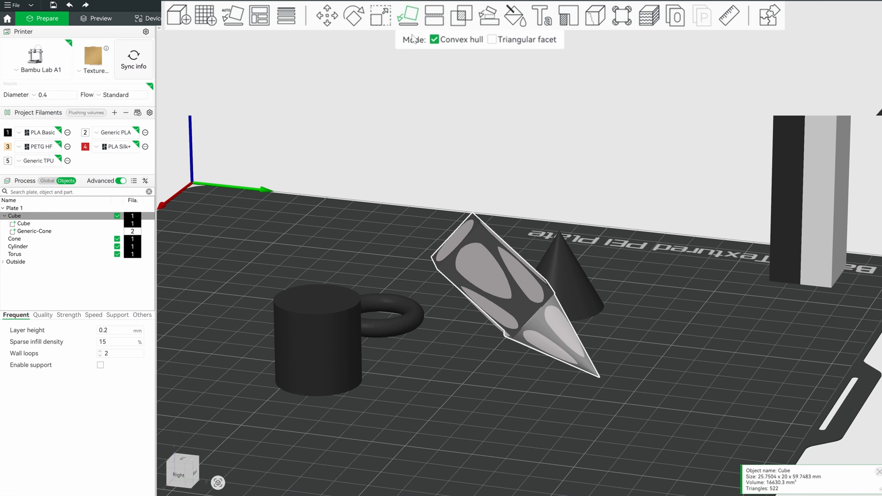
key(ctrl+z)
Step: Start a planar Cut on the Cube object and lower the cutting plane to a height of about 17.03 mm
click(485, 156)
drag(548, 160, 538, 181)
click(497, 282)
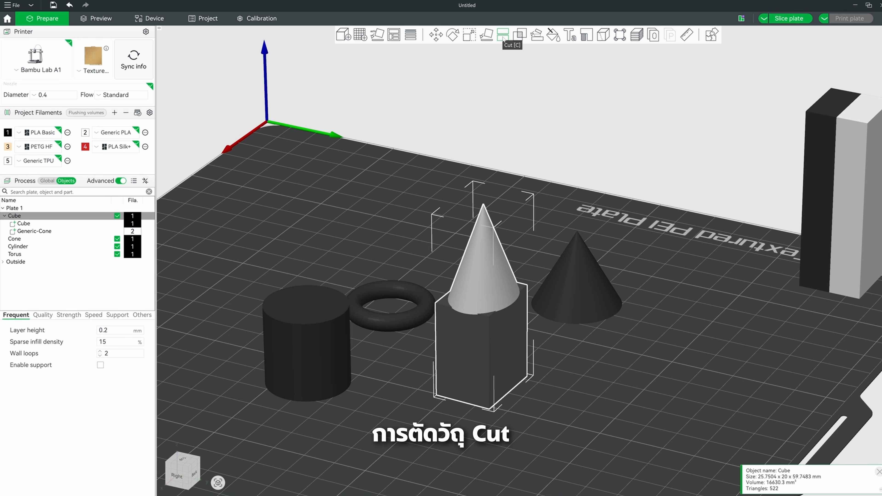
click(503, 36)
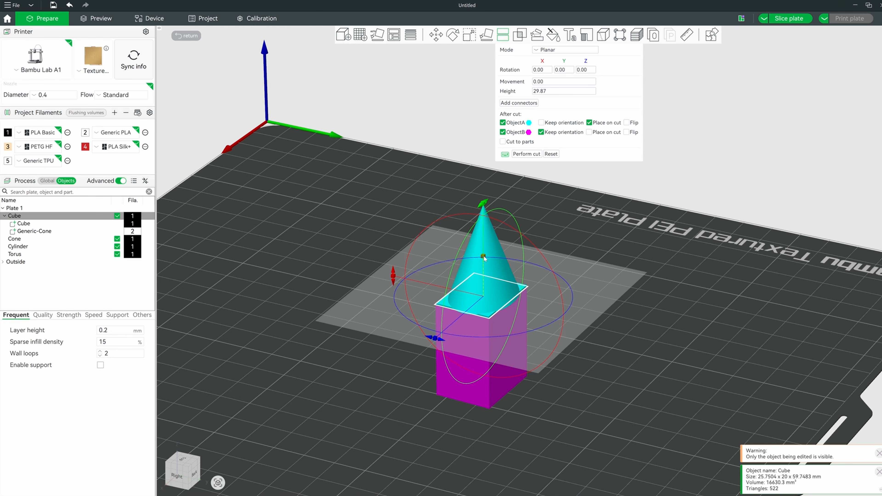
drag(485, 258, 494, 311)
scroll(550, 344, up, 3)
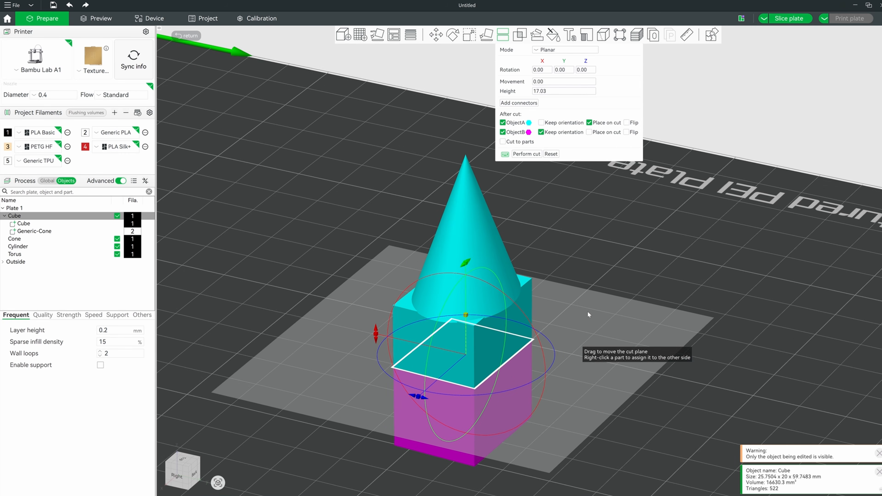
right_drag(588, 312, 590, 269)
scroll(602, 229, up, 2)
scroll(589, 267, down, 1)
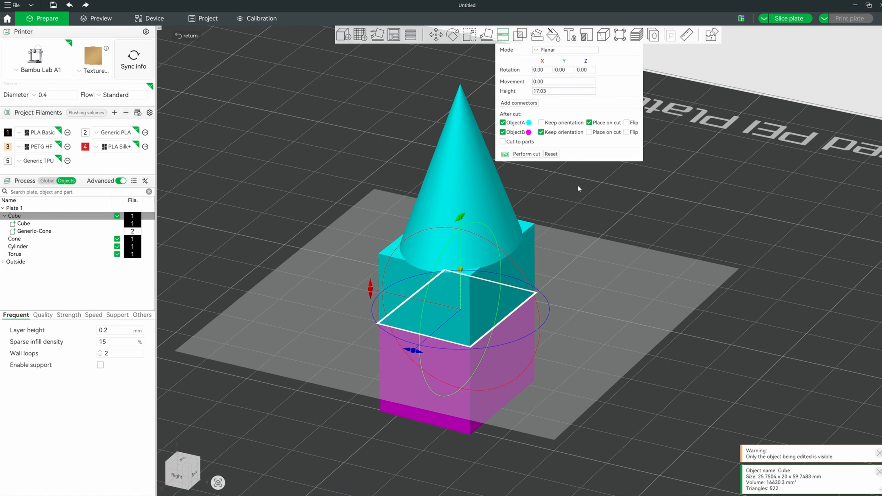
Step: Try the Dovetail cut mode and return to Planar
click(560, 50)
click(553, 68)
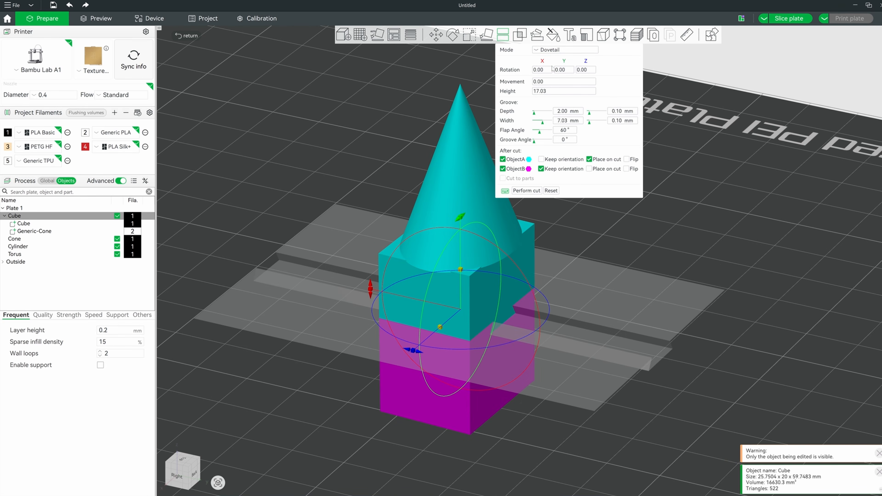
click(559, 50)
click(554, 60)
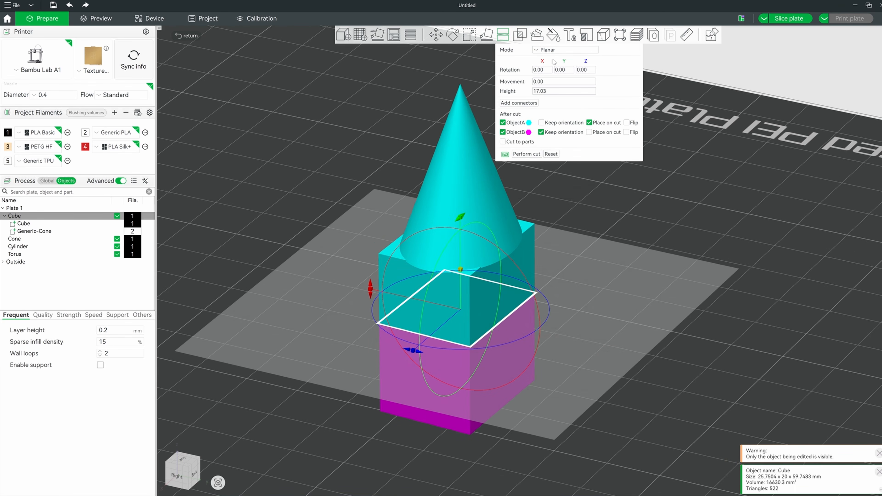
Step: Add a Plug connector near the centre of the Cube object's cut face
drag(590, 196, 585, 202)
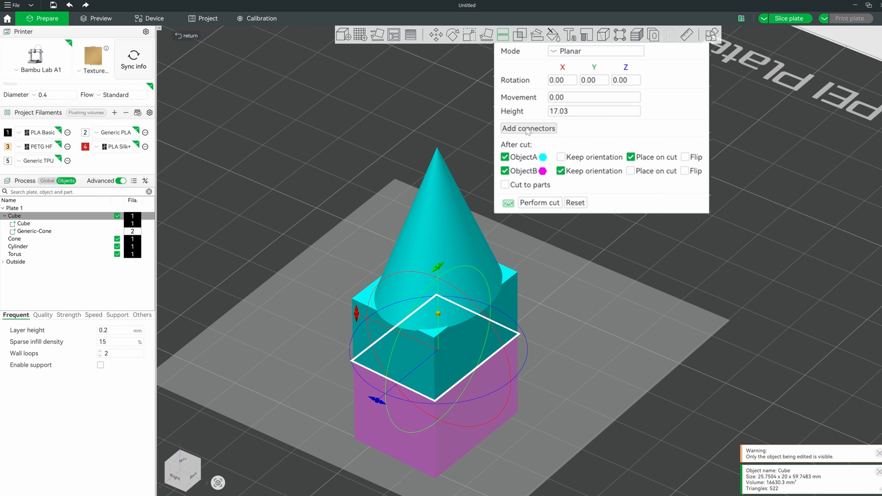
click(521, 128)
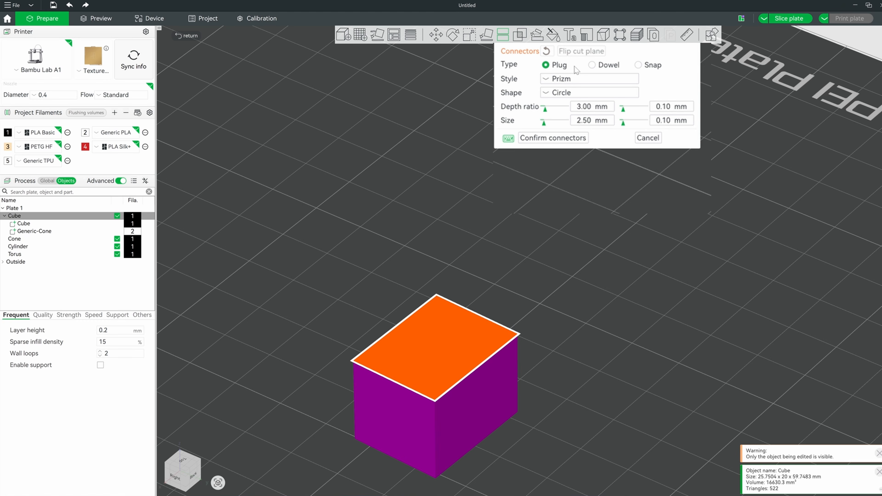
click(436, 349)
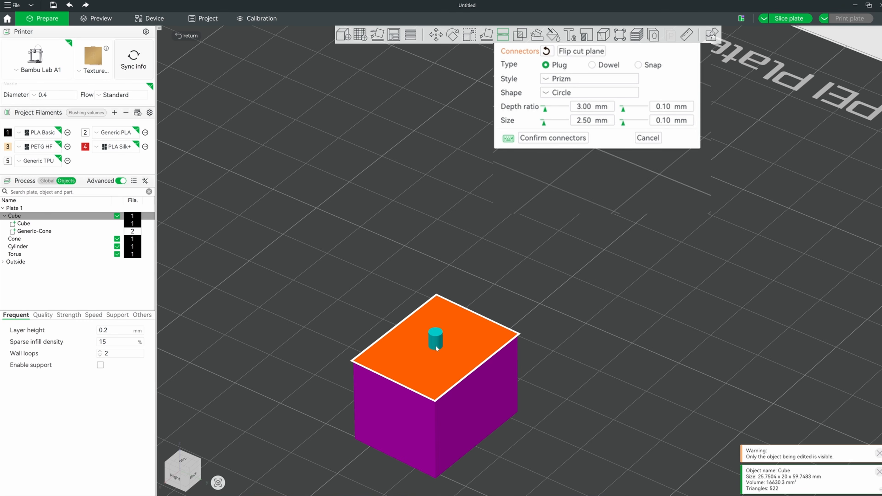
Step: Try the Frustum style on the connector and return to Prizm
click(575, 79)
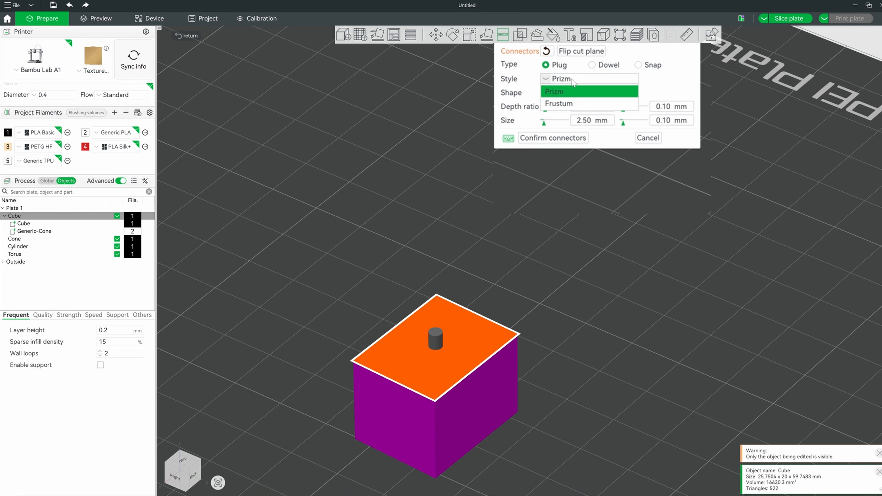
click(565, 105)
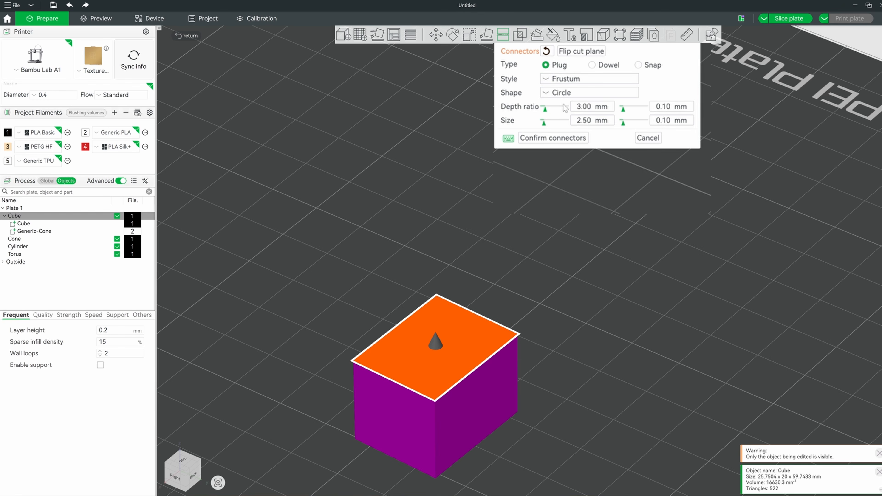
click(574, 80)
click(570, 92)
Step: Try the Triangle shape on the connector and set its shape to Hexagon
click(572, 92)
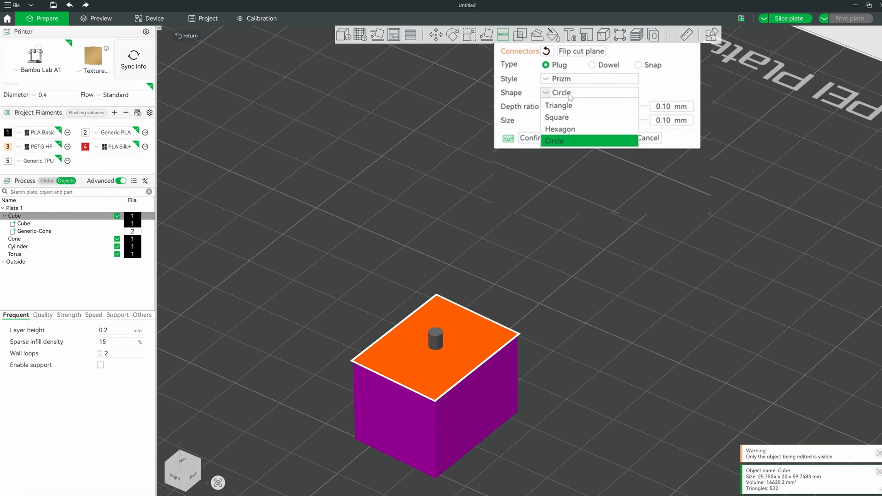
click(563, 105)
click(569, 94)
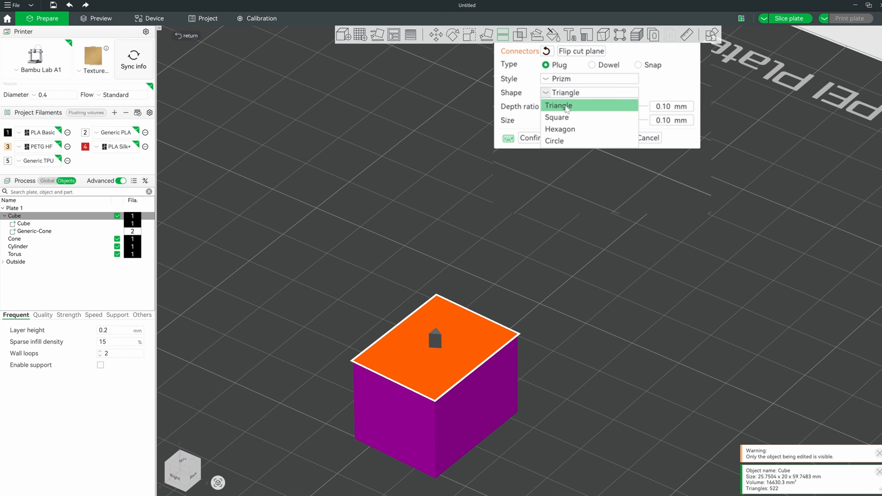
click(560, 129)
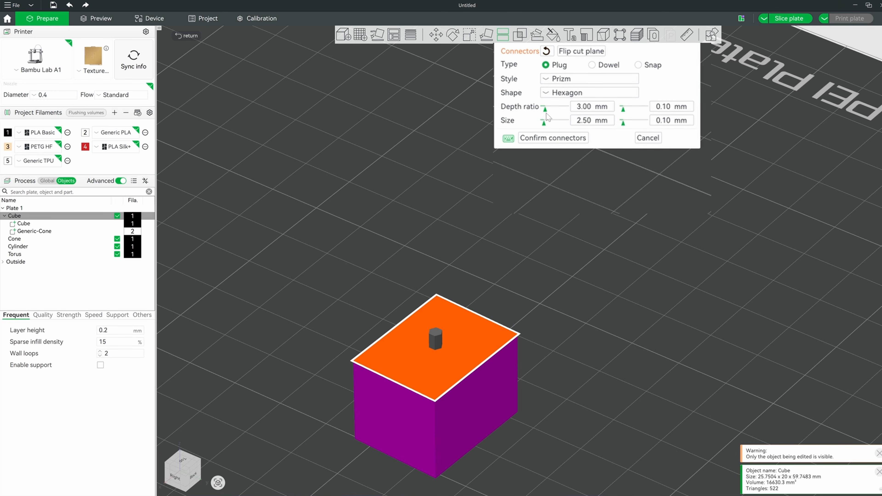
Step: Set the connector's depth to about 4.60 mm with 0.00 mm tolerance and its size to about 7.89 mm, and confirm it
drag(545, 109, 559, 128)
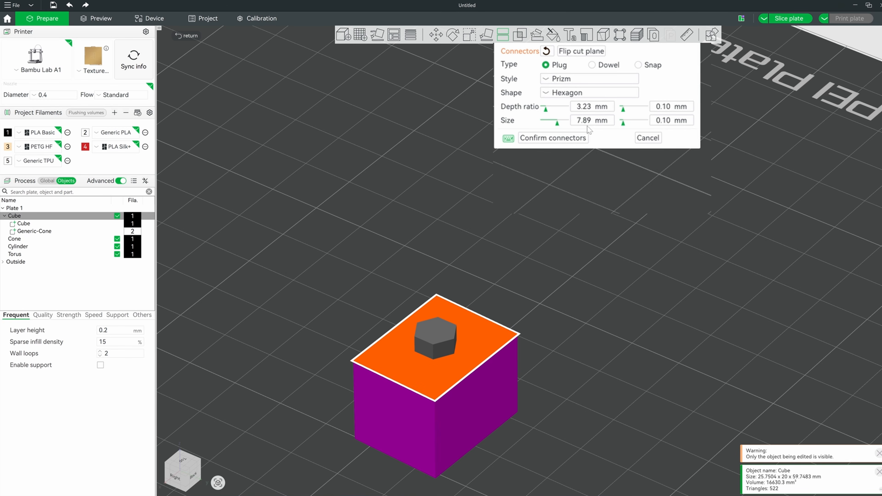
drag(623, 110, 620, 113)
drag(546, 110, 551, 112)
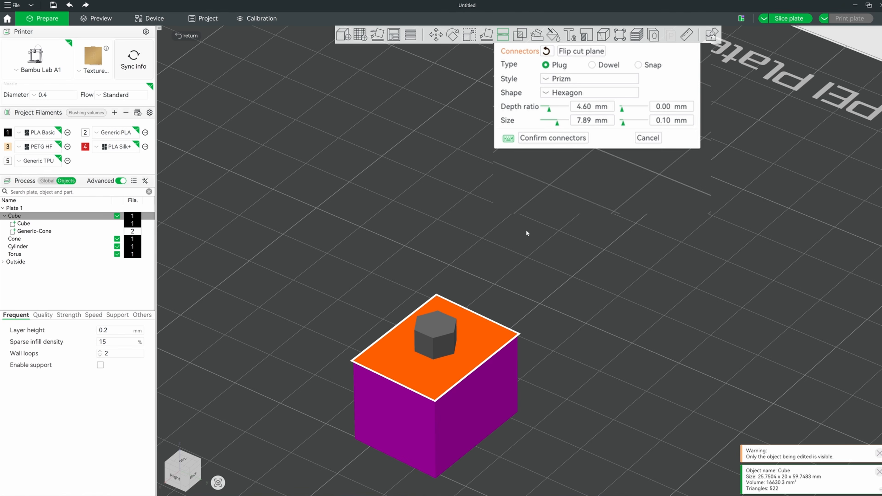
click(562, 139)
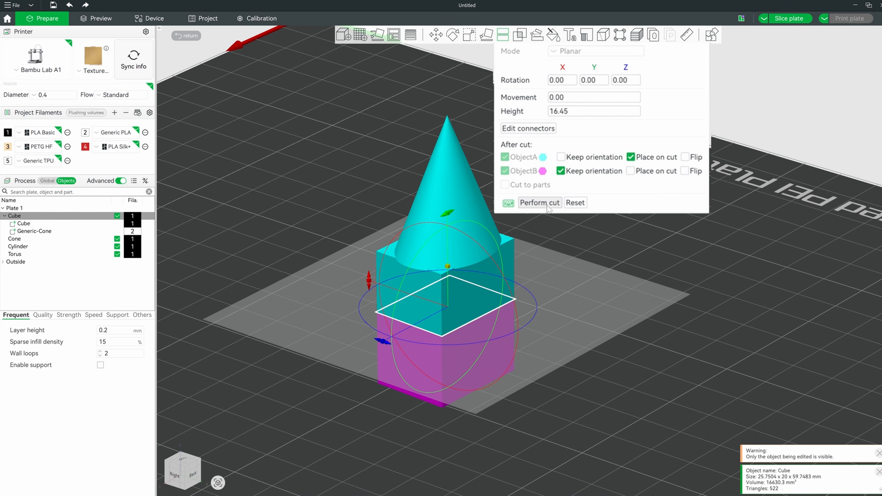
Step: Perform the planar cut on the Cube object at a height of about 16.45 mm and deselect the two pieces
click(540, 203)
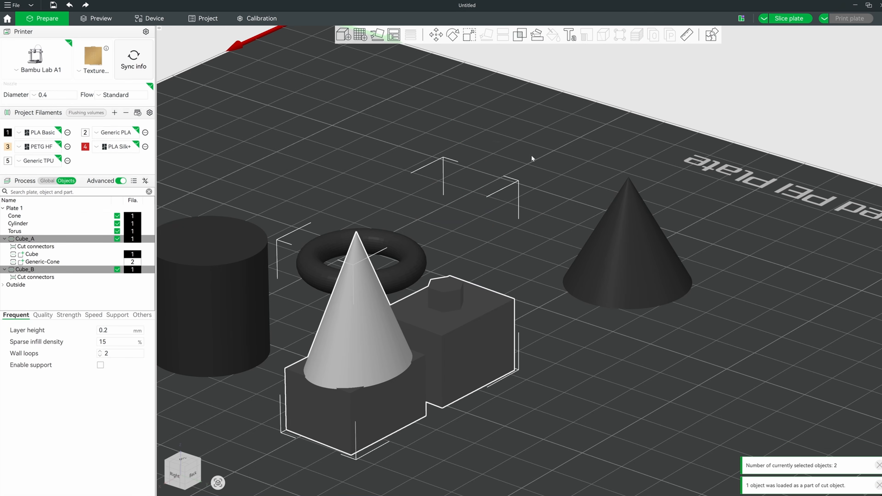
drag(553, 361, 493, 357)
right_drag(493, 357, 605, 307)
click(605, 307)
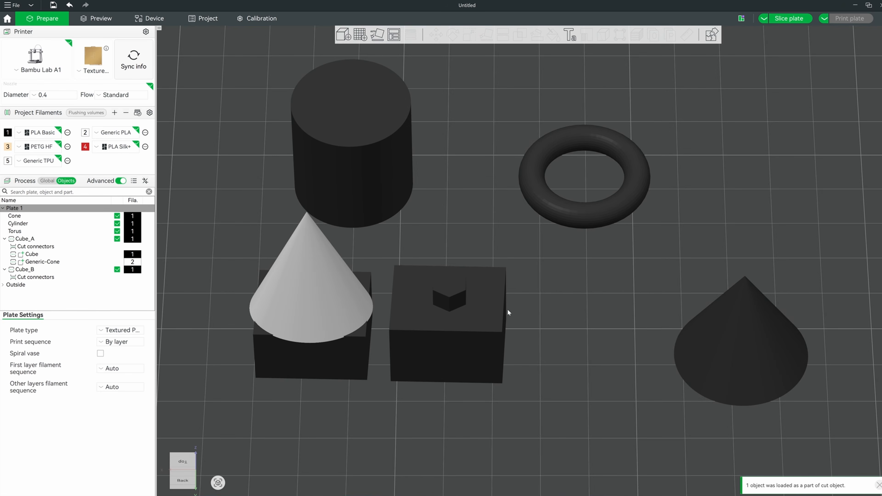
Step: Examine the two cut pieces from above and below, checking the hexagonal plug and its matching socket
drag(509, 337, 517, 304)
click(488, 226)
drag(568, 329, 459, 291)
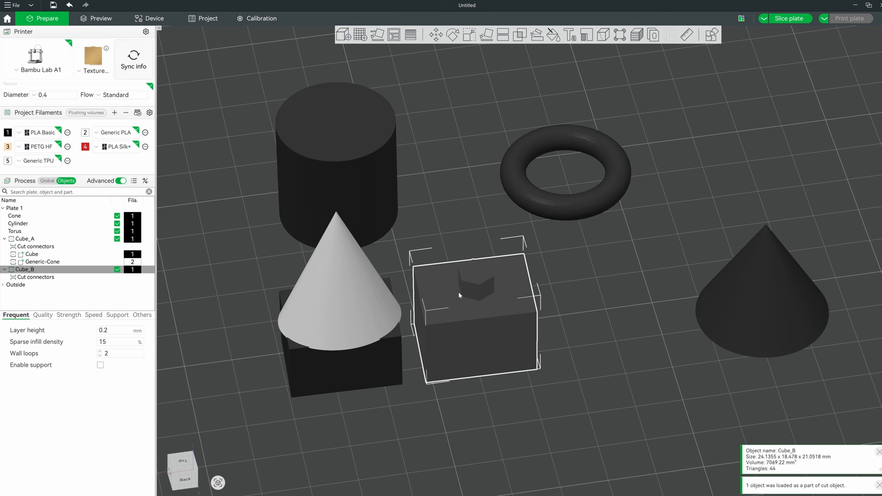
scroll(464, 280, up, 3)
drag(539, 319, 456, 306)
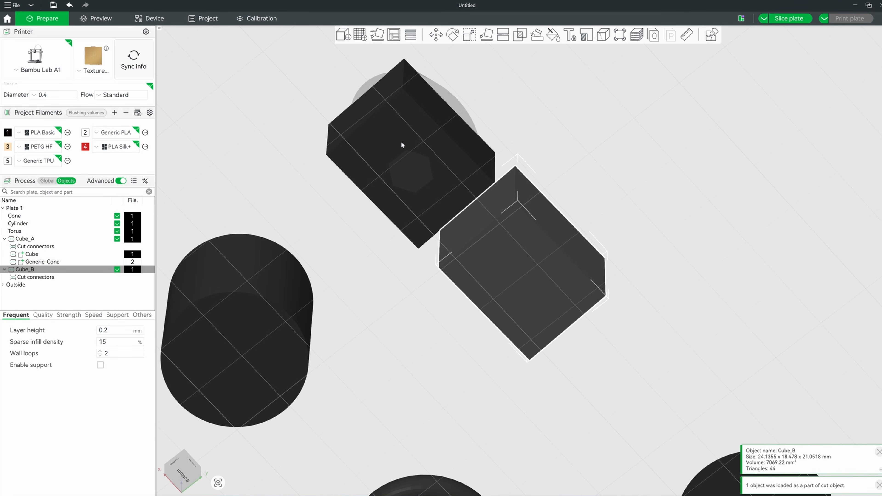
click(482, 170)
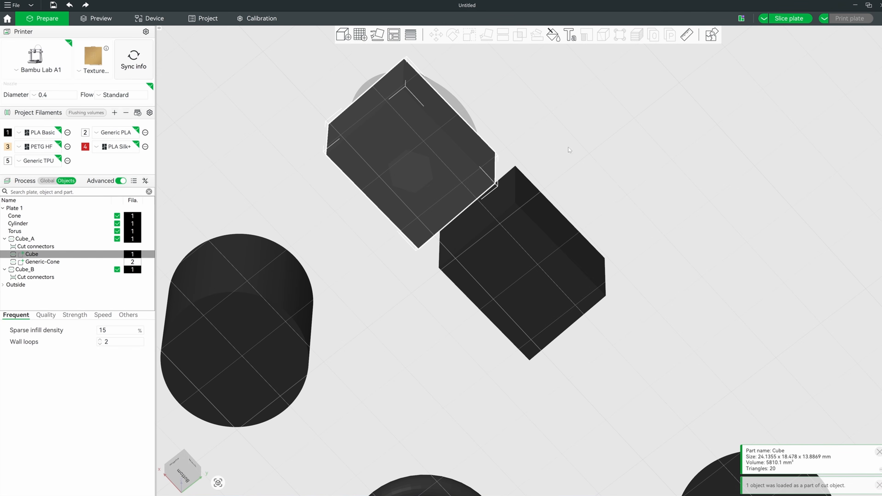
click(578, 156)
key(2)
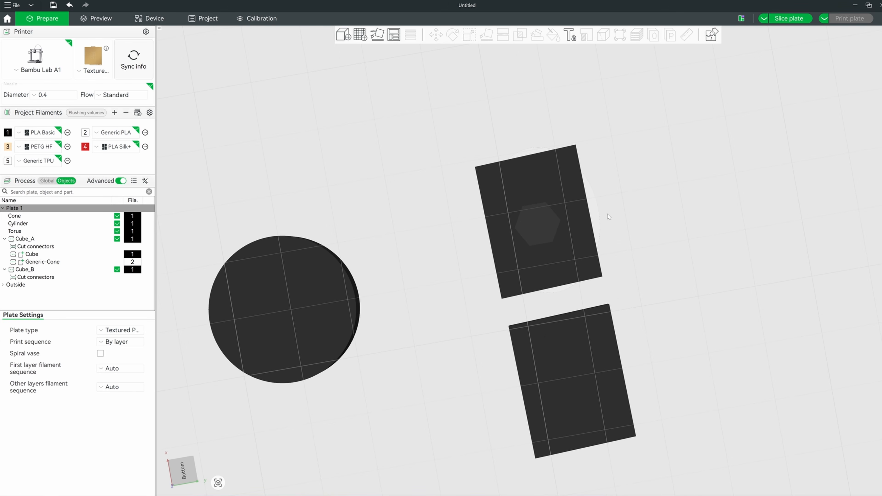
drag(664, 208, 639, 250)
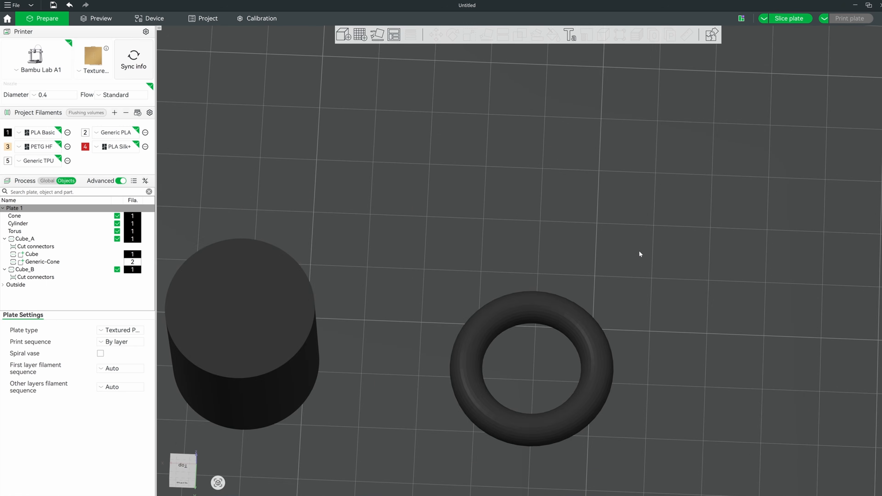
right_drag(637, 248, 635, 140)
click(464, 321)
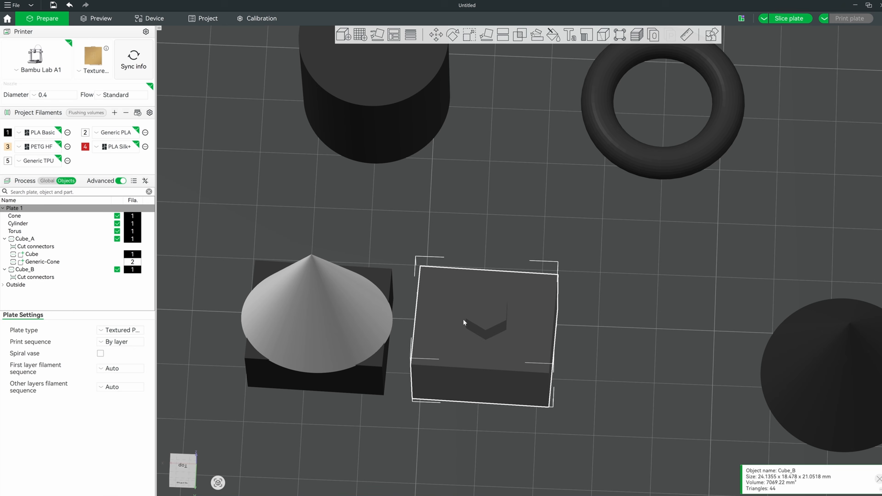
click(636, 269)
click(538, 337)
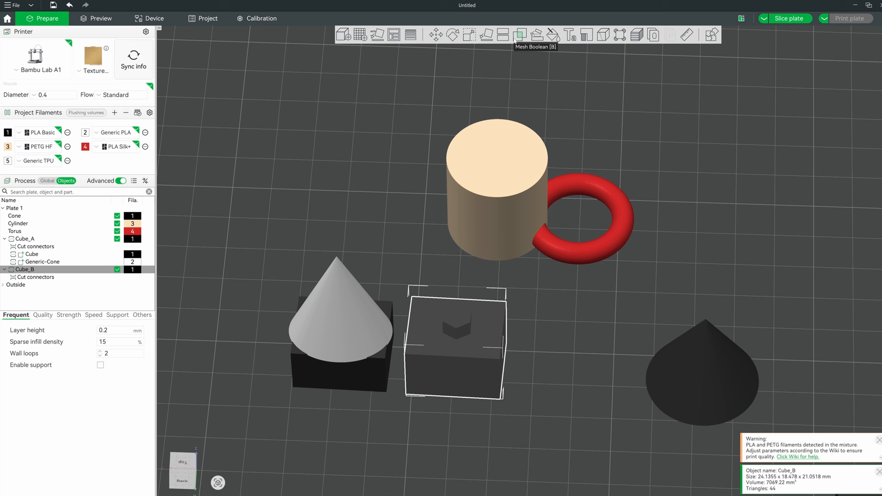
Step: Start colour painting on Cube_B with filament 4 and a 1.00 pen, and brush its top face red around the hexagonal plug
click(554, 40)
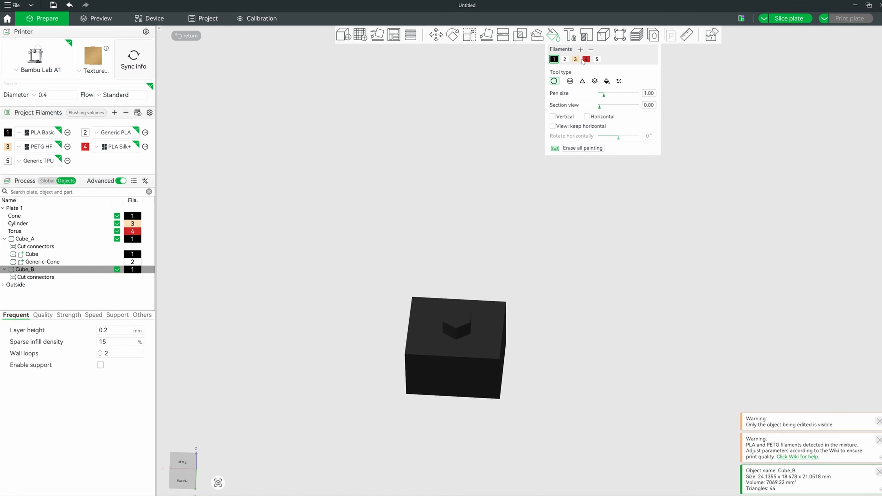
click(587, 59)
right_drag(455, 334, 449, 227)
drag(414, 267, 423, 270)
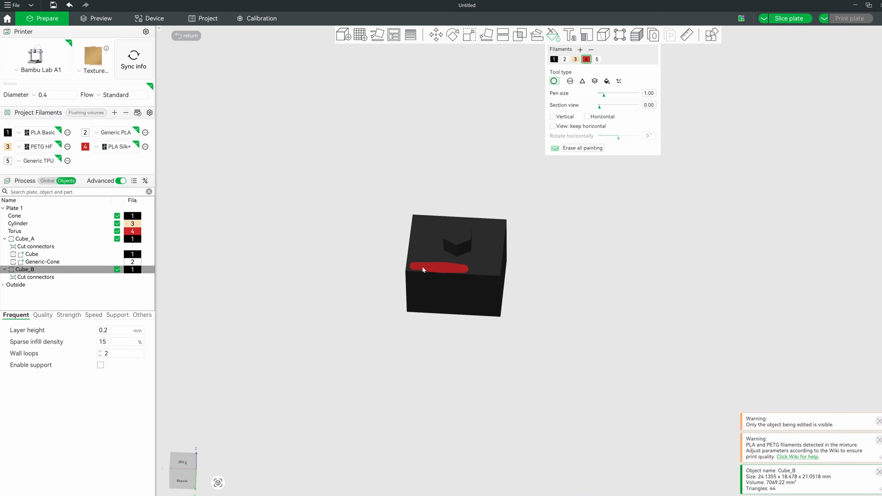
drag(500, 270, 496, 231)
drag(496, 266, 483, 261)
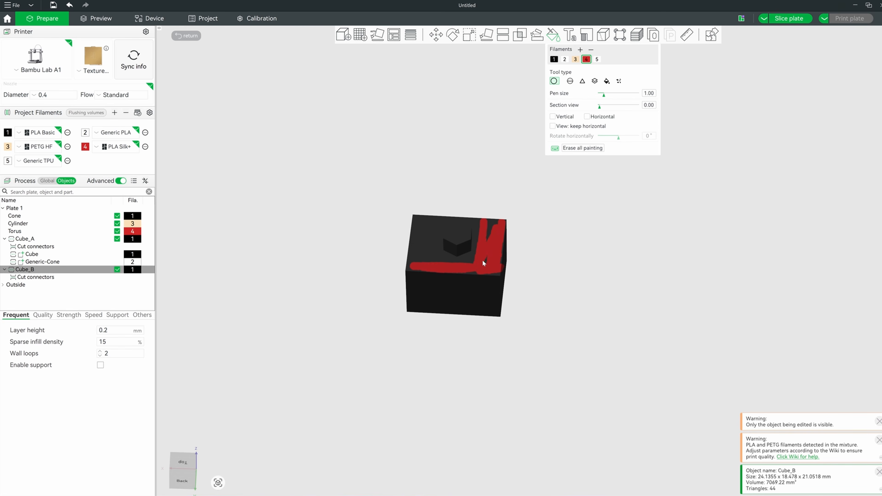
drag(500, 223, 423, 220)
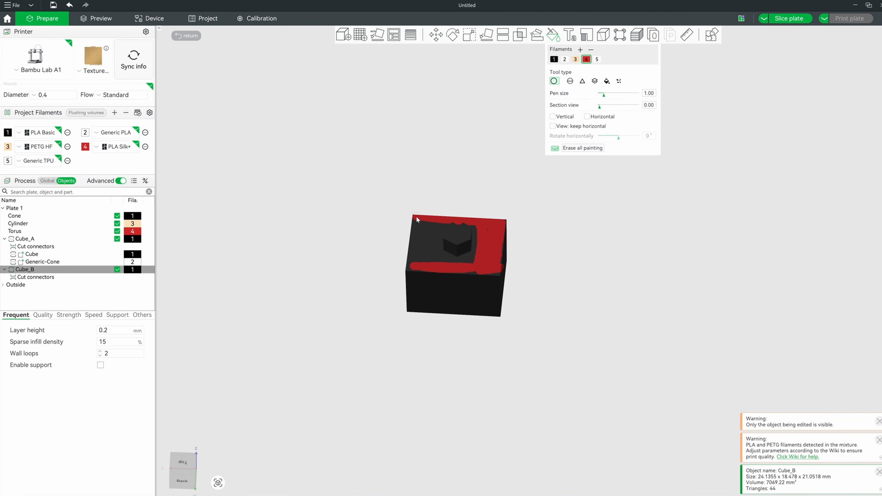
mouse_move(419, 250)
mouse_down()
mouse_move(431, 225)
mouse_move(439, 262)
mouse_move(469, 272)
mouse_up()
Step: Paint the hexagonal plug red and a smiley face on Cube_B's side, and deselect everything
mouse_move(528, 304)
mouse_down()
mouse_move(542, 304)
mouse_move(471, 233)
mouse_up()
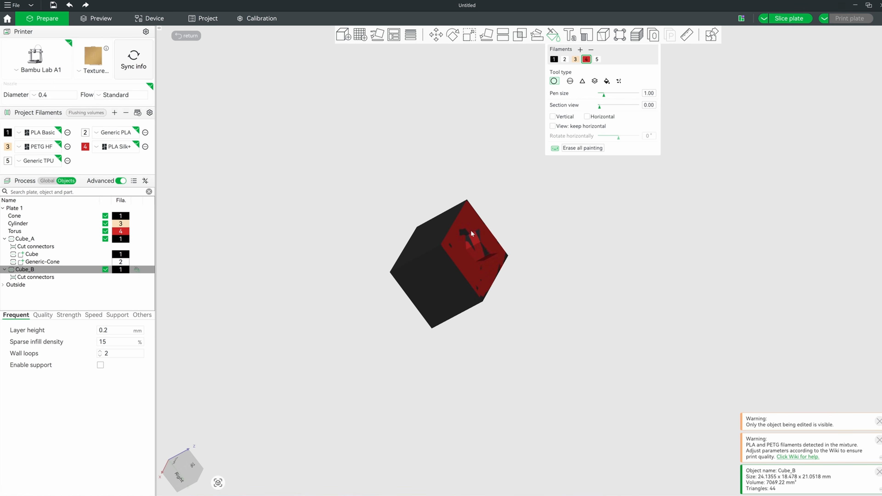
drag(484, 287, 498, 269)
drag(463, 331, 478, 248)
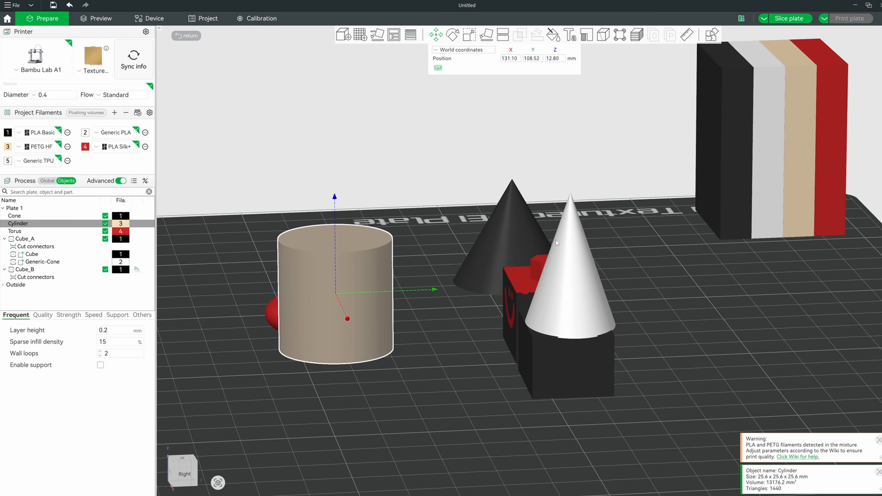
right_drag(556, 240, 533, 227)
mouse_move(551, 282)
mouse_down()
mouse_move(563, 283)
mouse_move(547, 282)
mouse_up()
click(436, 347)
drag(436, 347, 444, 349)
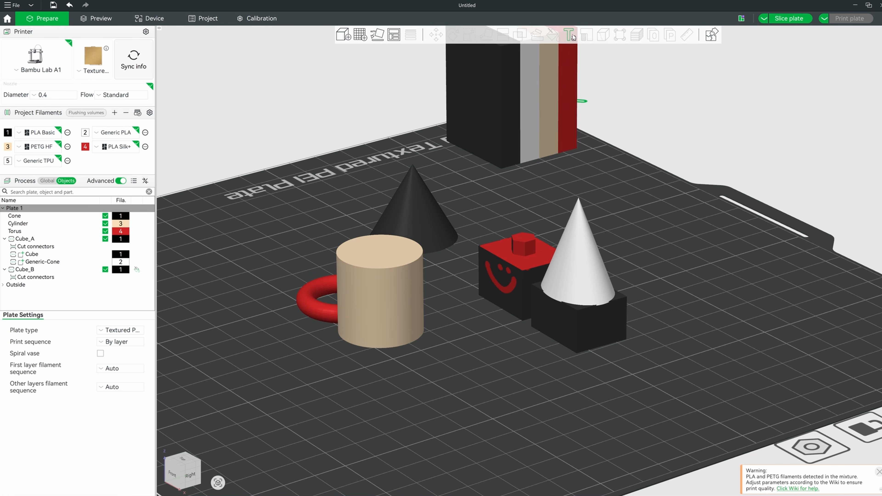
Step: Add a text object to the plate and move the torus and the cylinder away from it
click(570, 35)
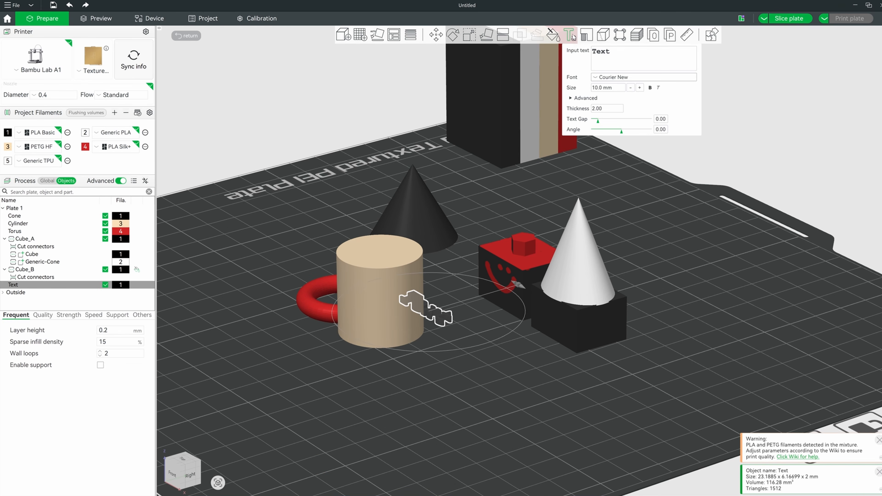
drag(446, 398, 465, 419)
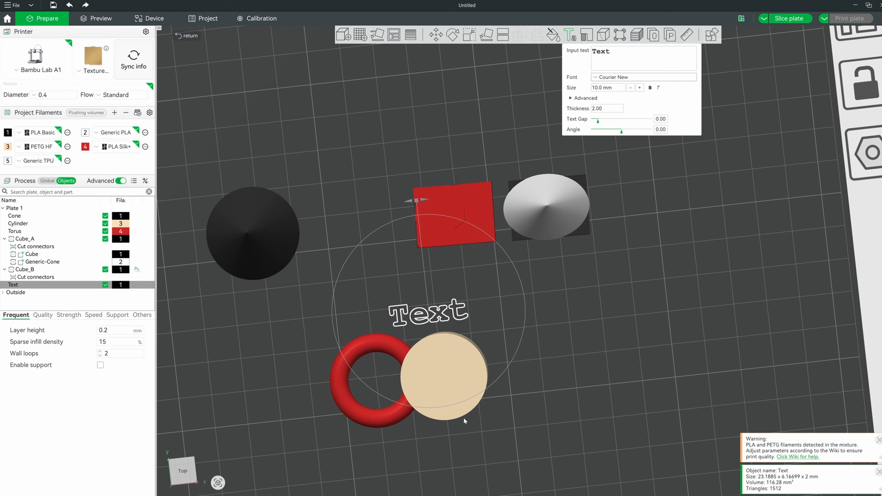
click(444, 396)
click(359, 401)
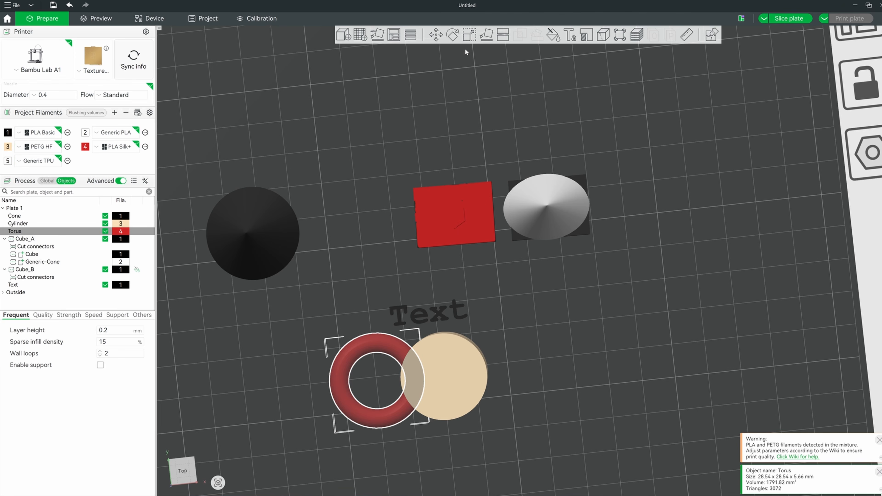
click(442, 36)
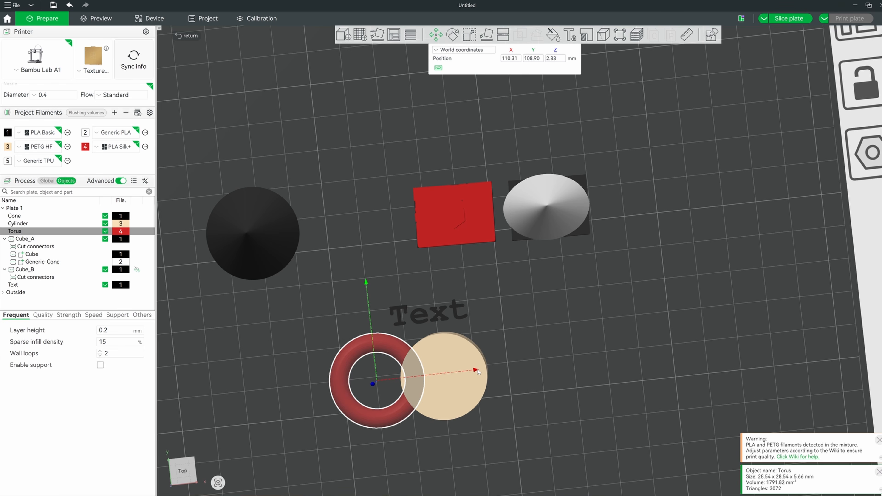
drag(475, 371, 322, 387)
click(343, 386)
click(467, 377)
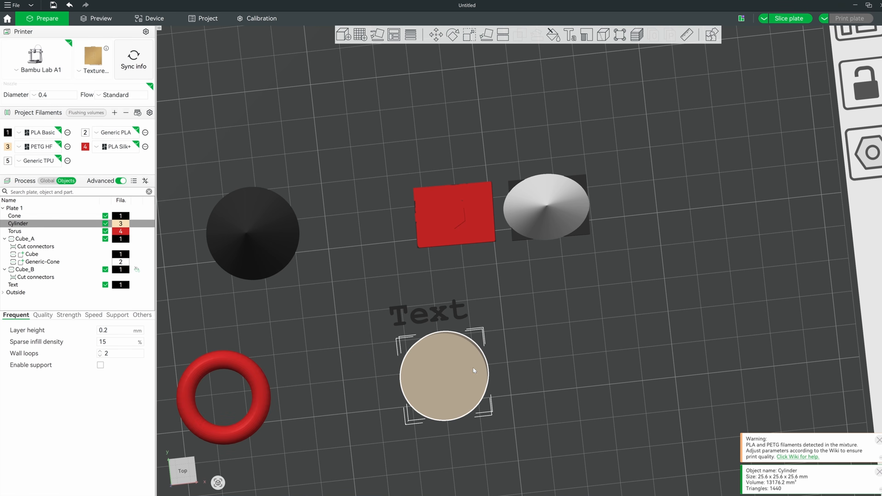
scroll(519, 261, up, 2)
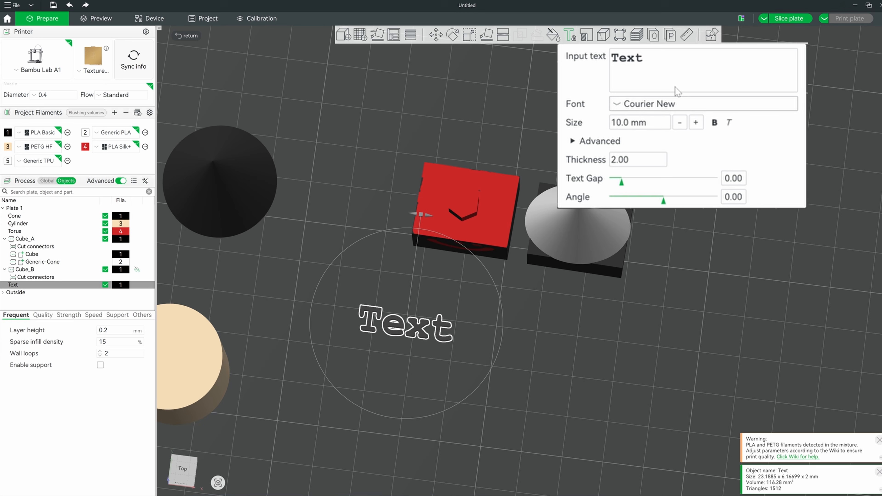
Step: Replace the text object's wording with "Hello, 3D Print!"
drag(683, 63, 563, 51)
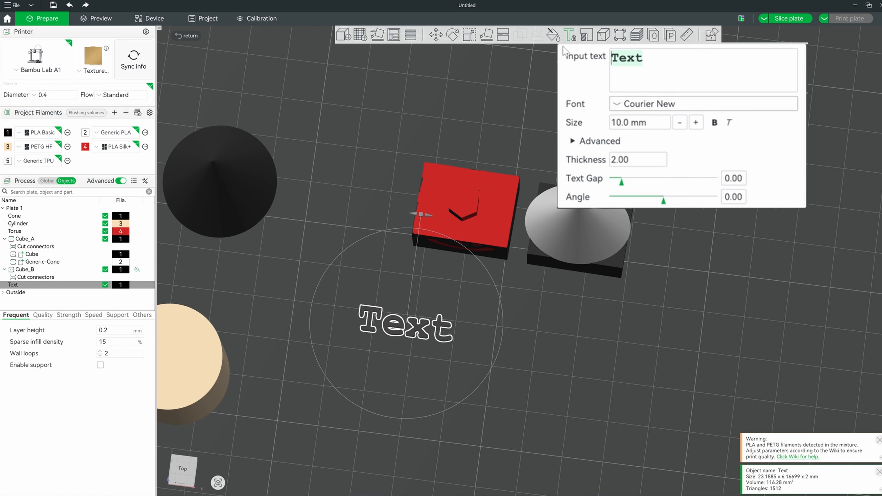
text(Hello)
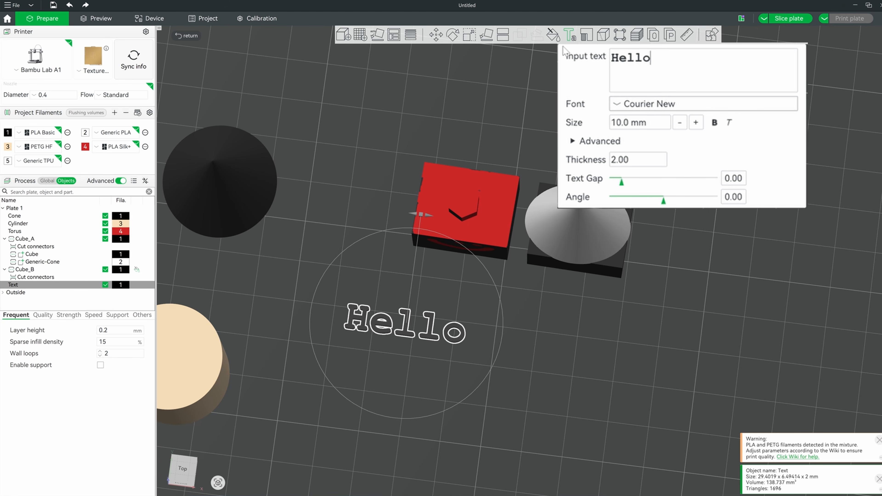
text(, )
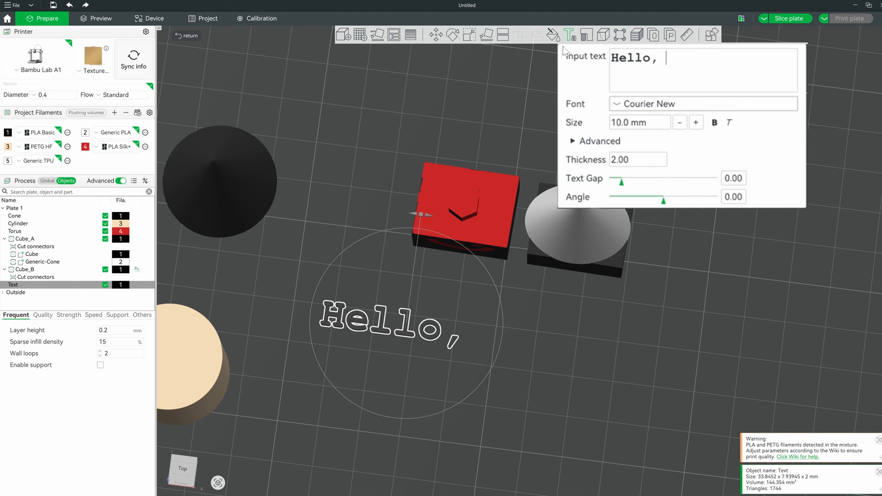
text(3D )
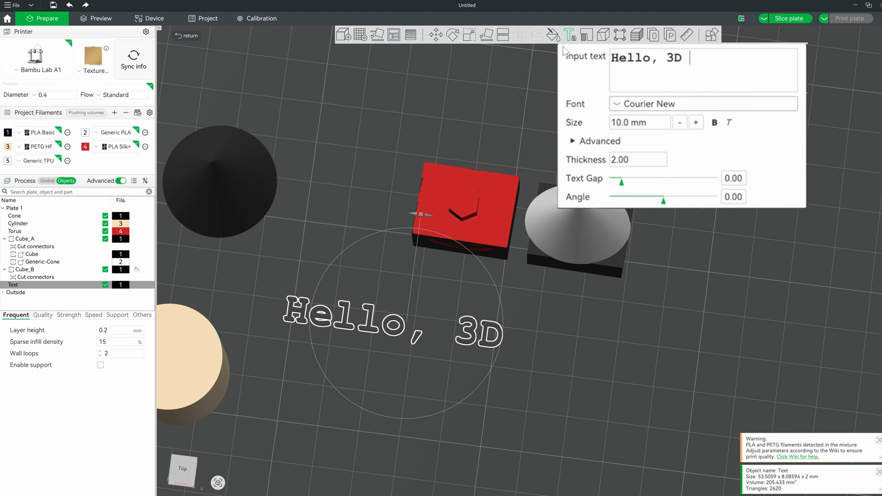
text(Print!)
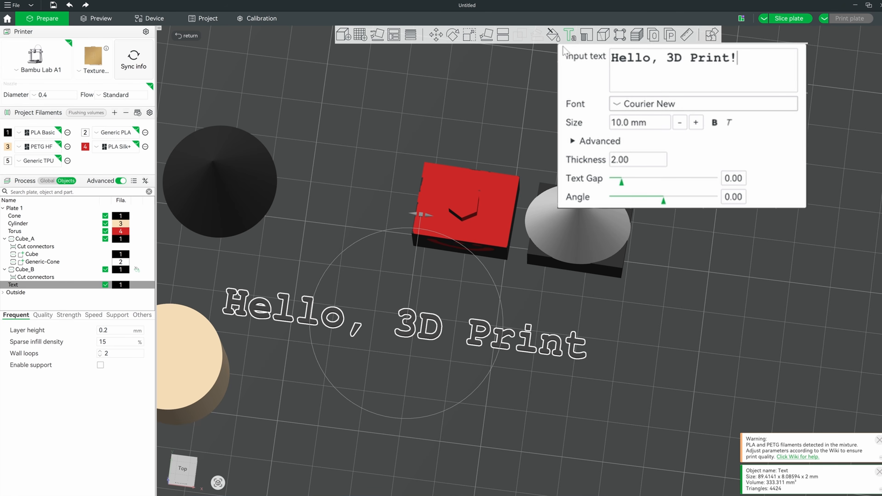
Step: Try the Microsoft Tai Le font on the text and set its font to Owners Black
click(677, 108)
scroll(672, 182, down, 10)
click(672, 183)
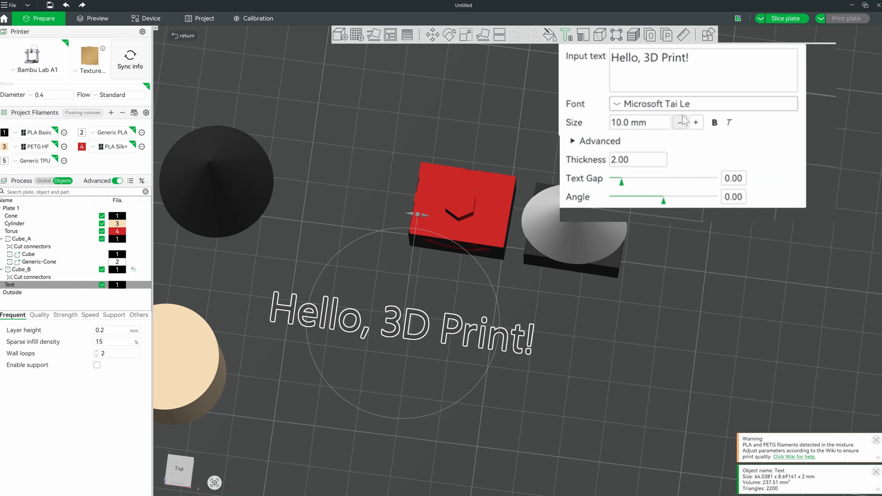
click(686, 112)
scroll(753, 204, down, 10)
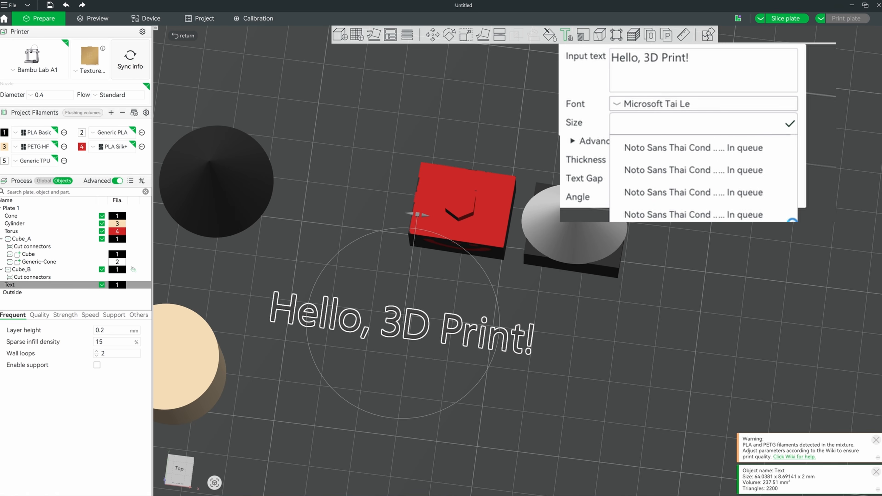
click(653, 220)
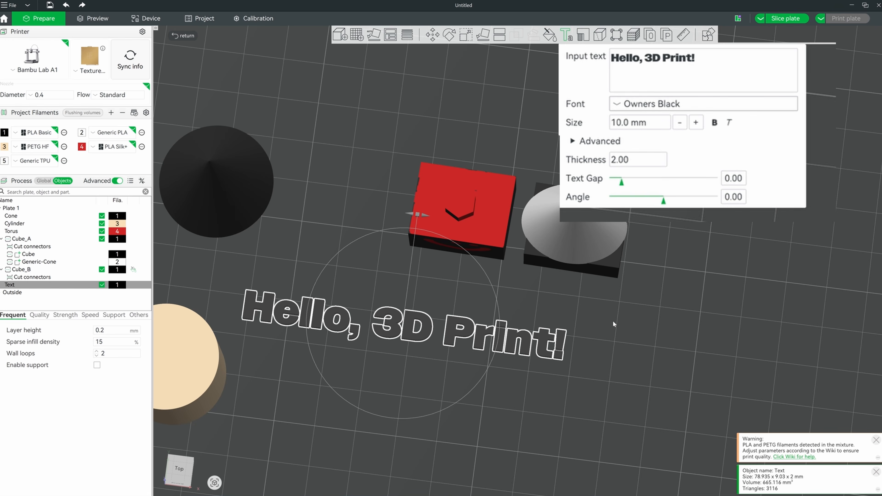
right_drag(620, 318, 686, 267)
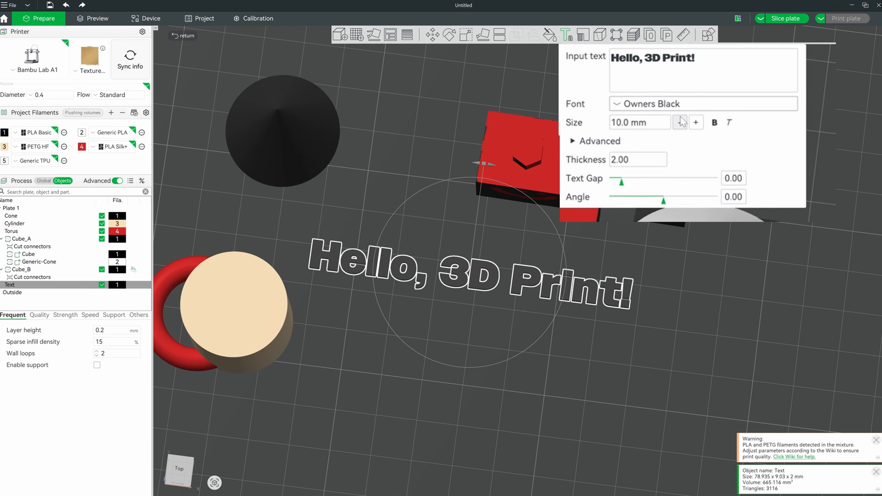
drag(572, 348, 511, 357)
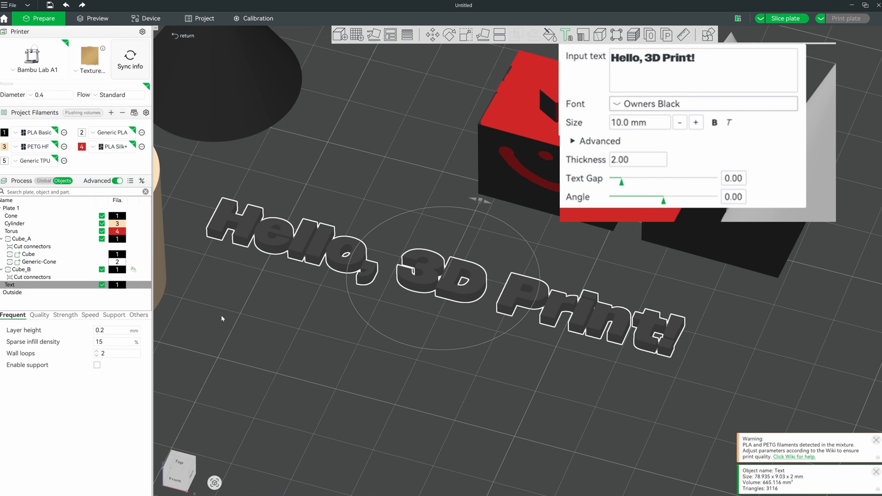
Step: Change the text object's filament to filament 2, Generic PLA
right_click(40, 286)
mouse_move(87, 279)
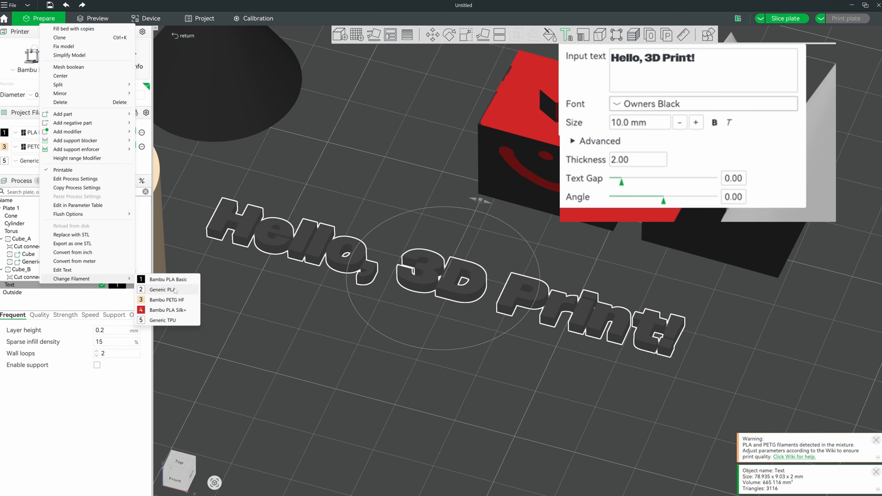
click(163, 290)
middle_drag(326, 371, 362, 389)
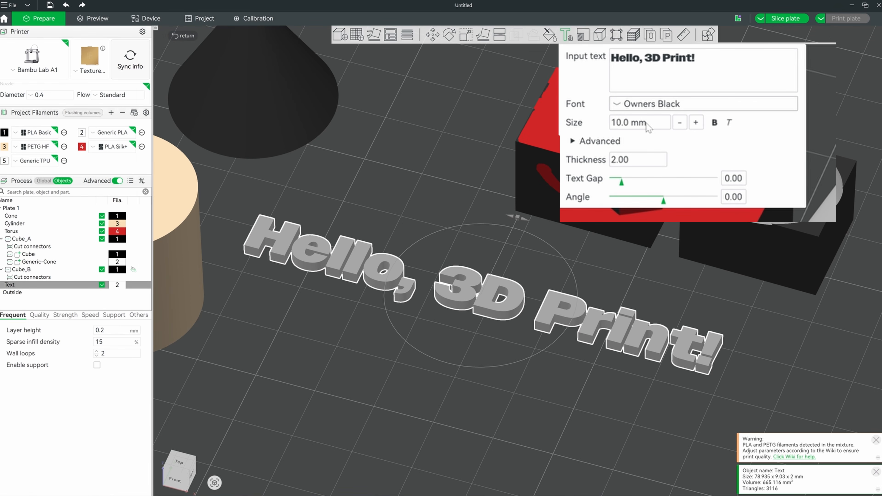
Step: Try text thicknesses of 3 and 4 mm and set the thickness to 5 mm
click(624, 161)
text(3)
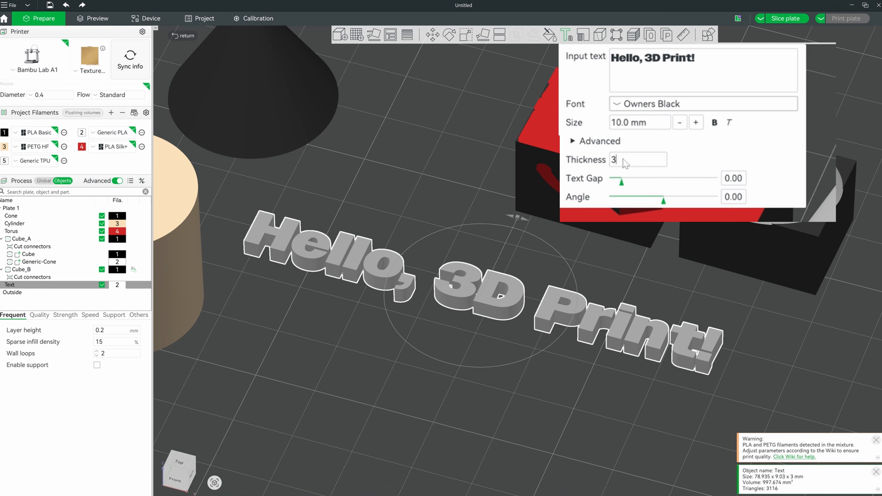
drag(623, 159, 604, 163)
text(4)
key(Return)
click(640, 161)
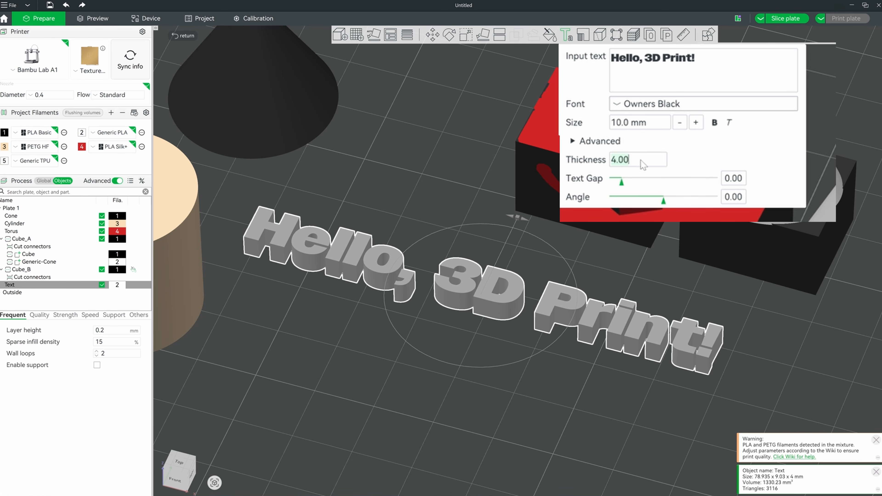
text(5)
key(Return)
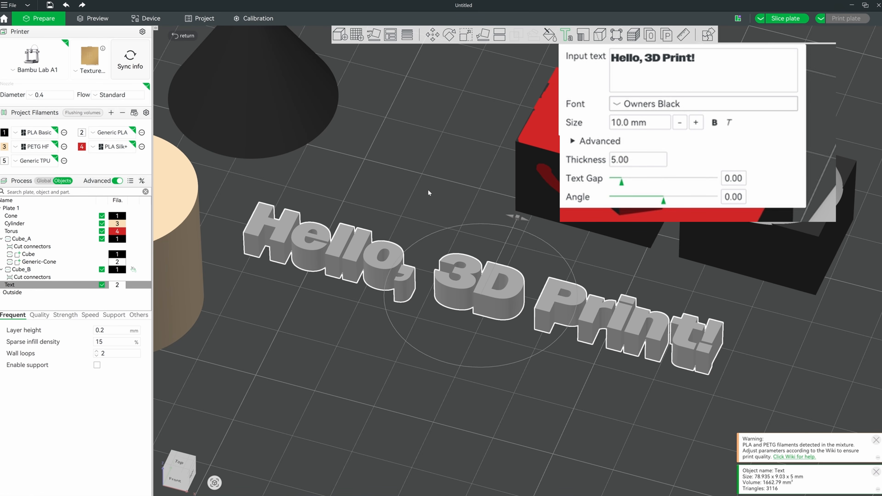
mouse_move(428, 189)
mouse_down()
mouse_move(394, 180)
mouse_move(413, 196)
mouse_move(441, 181)
mouse_up()
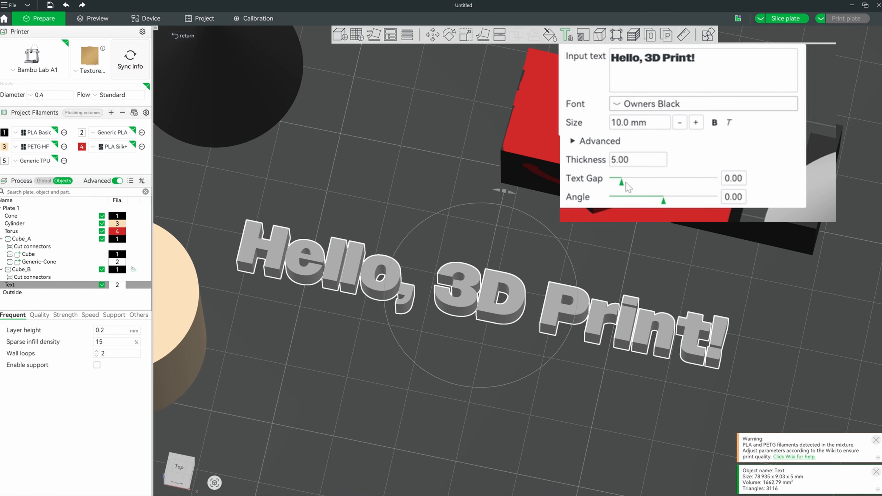
Step: Widen the text gap to about 1.98, try a slight text angle, and reset the angle to 0
drag(626, 183, 664, 201)
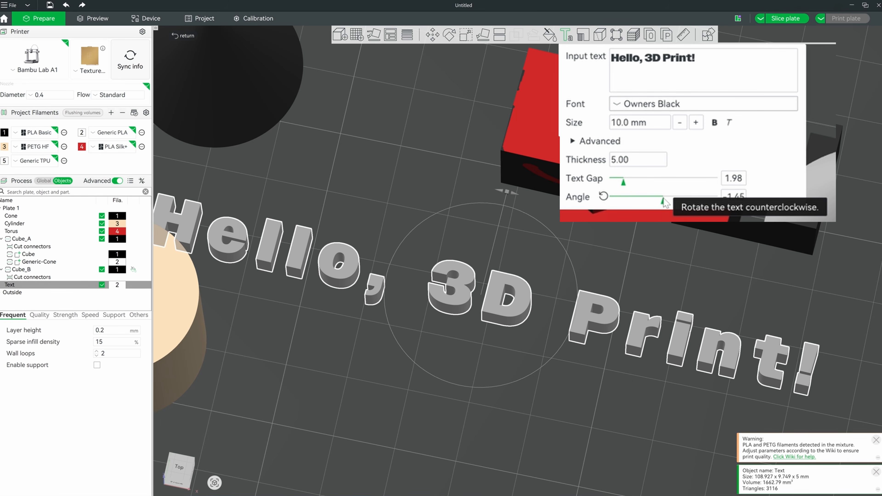
click(724, 197)
text(0)
key(Return)
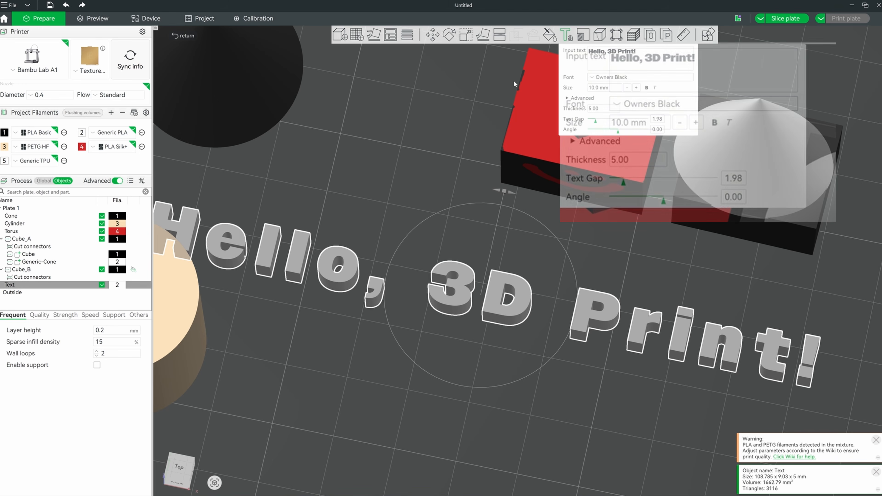
Step: Rotate the text object 45° about the Z axis to an absolute angle of 135°, and reselect it
click(445, 37)
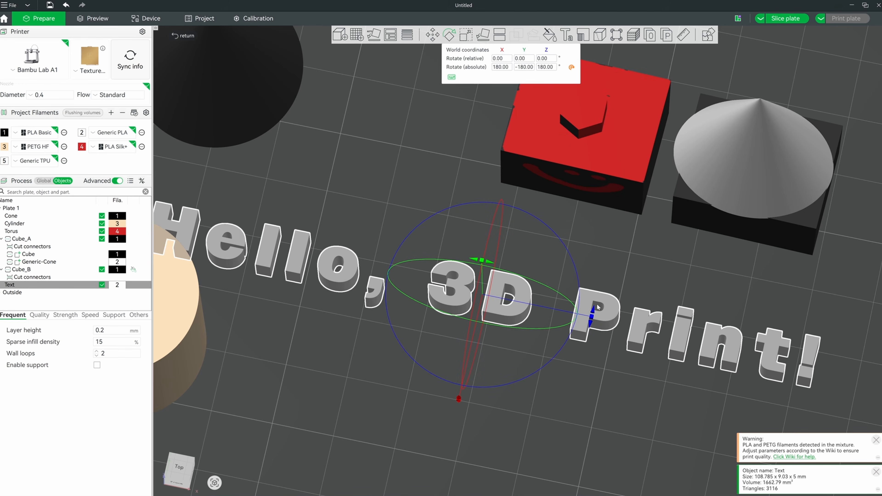
drag(595, 313, 543, 378)
scroll(620, 295, down, 7)
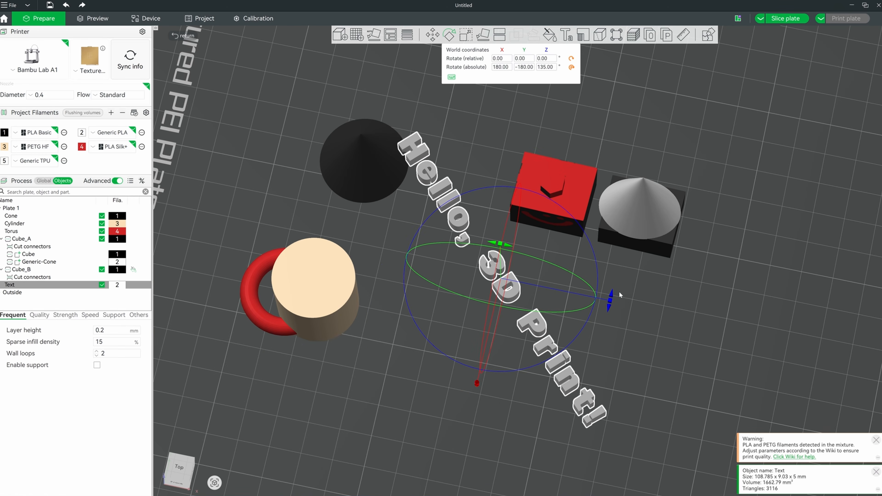
click(597, 94)
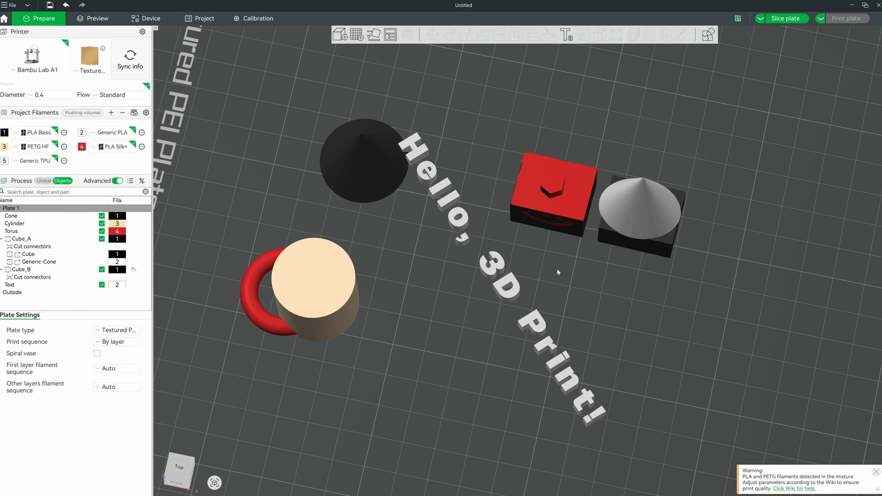
drag(557, 271, 550, 263)
click(512, 284)
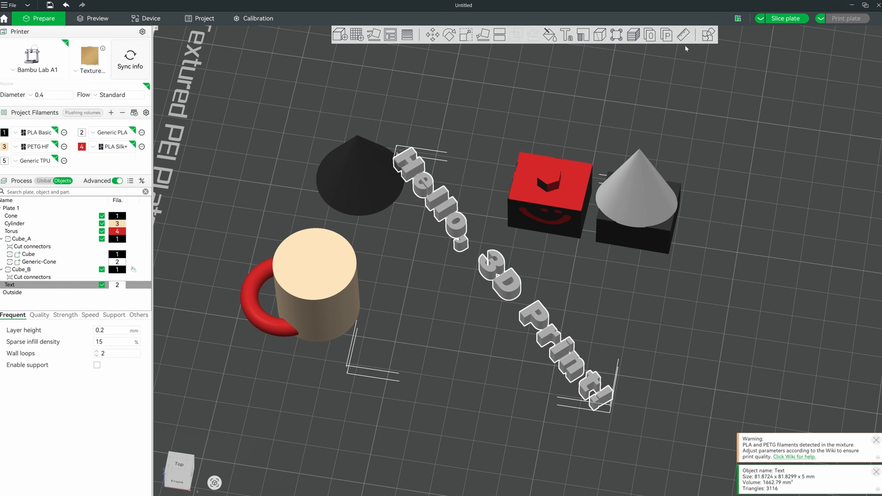
Step: Move the text object along the Y and X axes, away from the cone and the cubes
key(m)
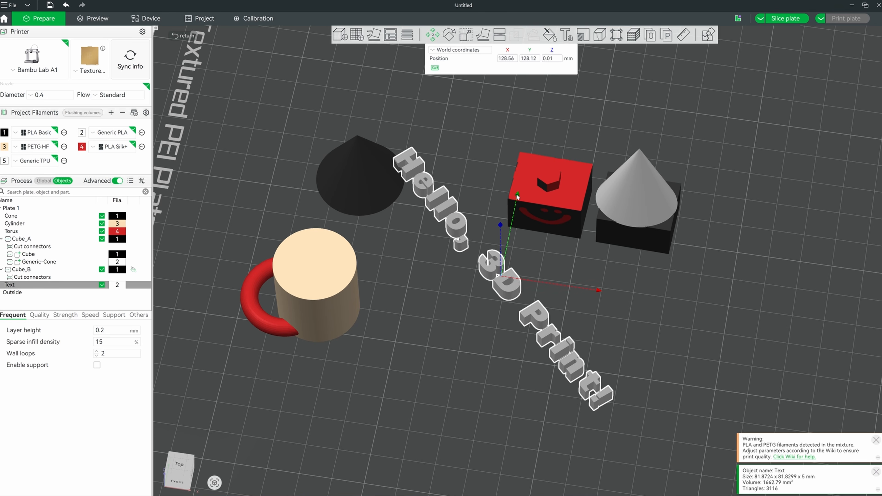
drag(518, 192, 512, 259)
drag(588, 341, 657, 334)
Step: Select the cylinder, slice the plate and inspect the sliced objects from several angles
click(322, 309)
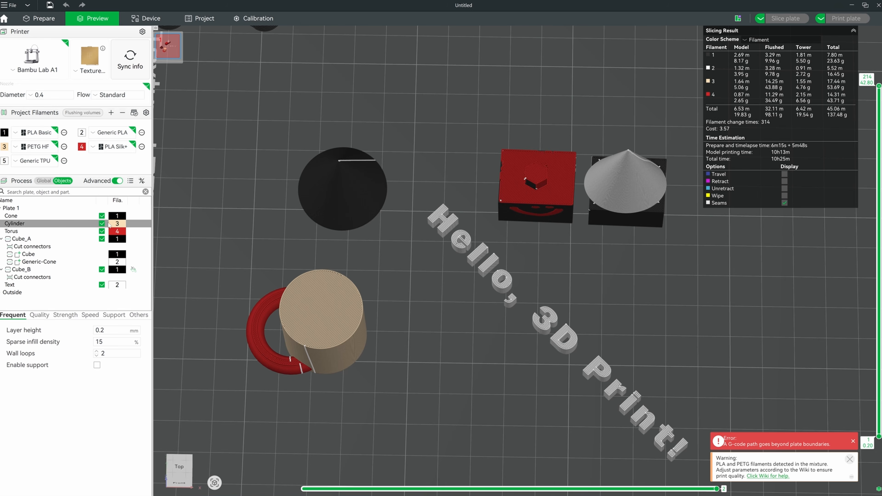
drag(390, 334, 556, 200)
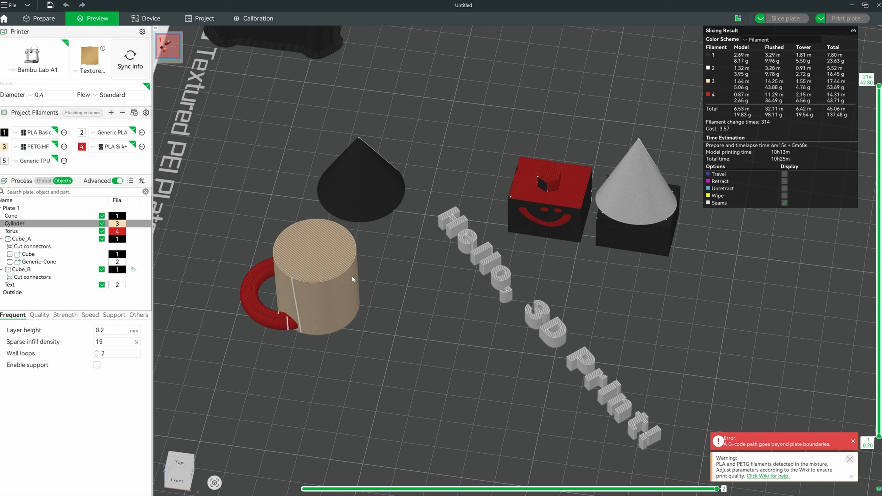
drag(312, 257, 445, 173)
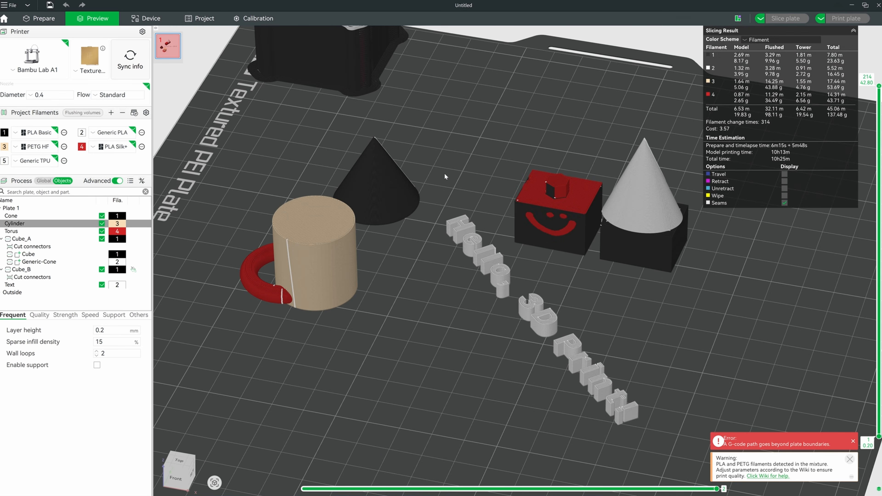
drag(582, 211, 586, 213)
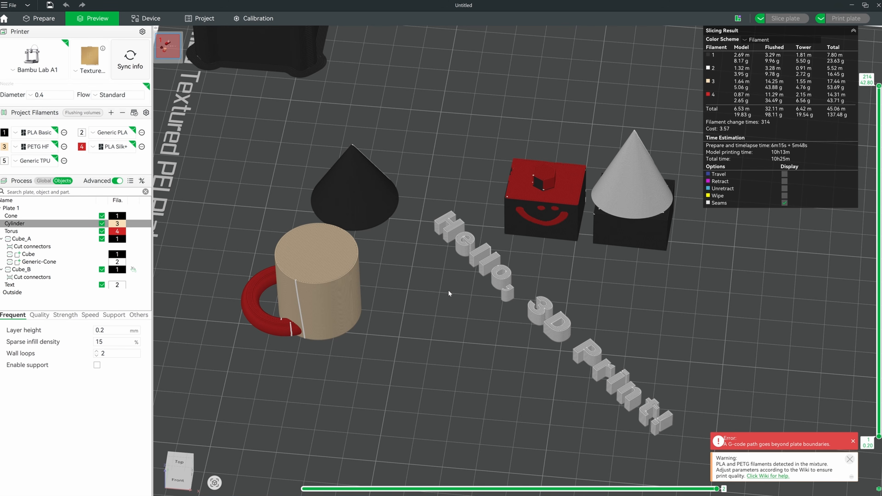
Step: Return to plate preparation and change the cylinder's filament to filament 4, Bambu PLA Silk+
click(57, 22)
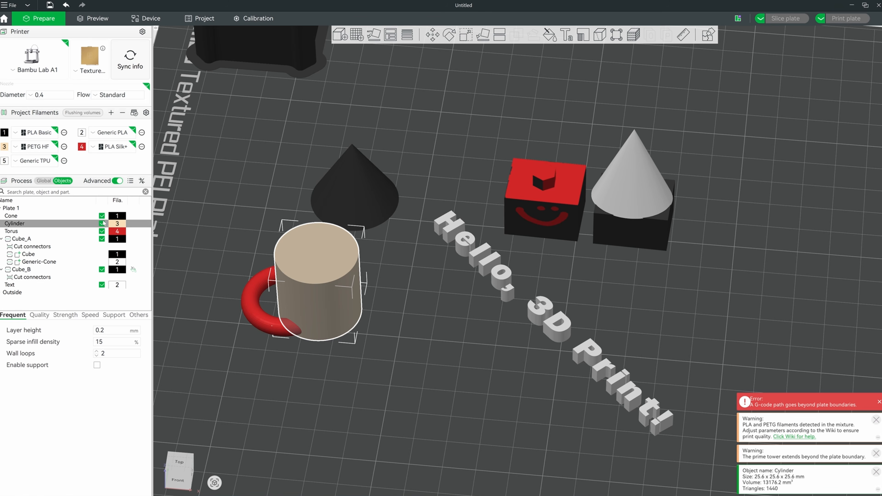
right_click(87, 227)
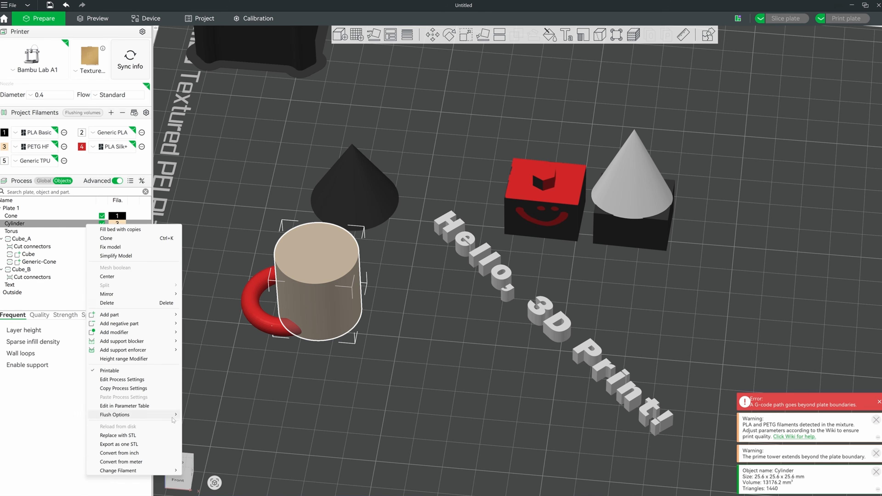
mouse_move(166, 472)
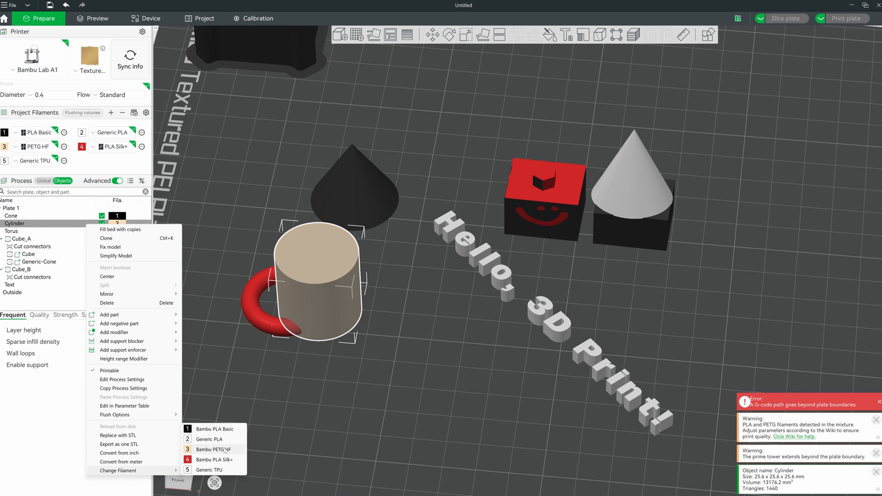
click(225, 460)
click(471, 386)
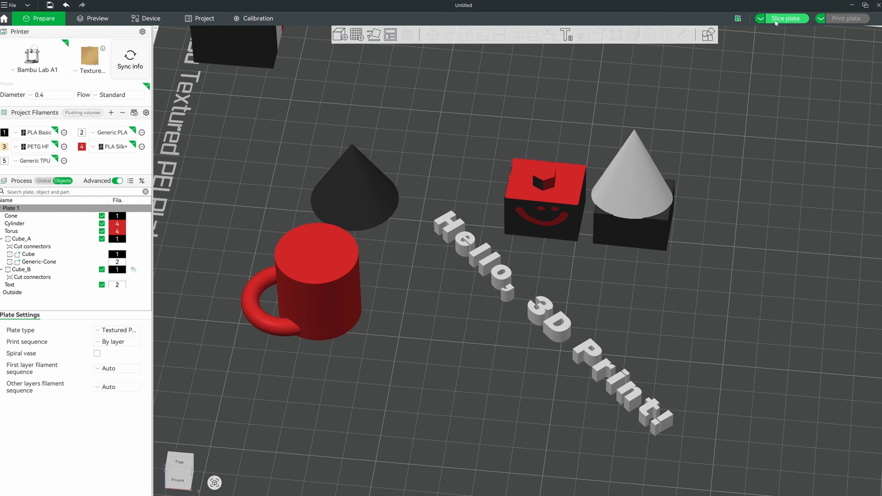
Step: Slice the plate again, review the filament usage and prime tower, and dismiss the conflict warning
click(784, 19)
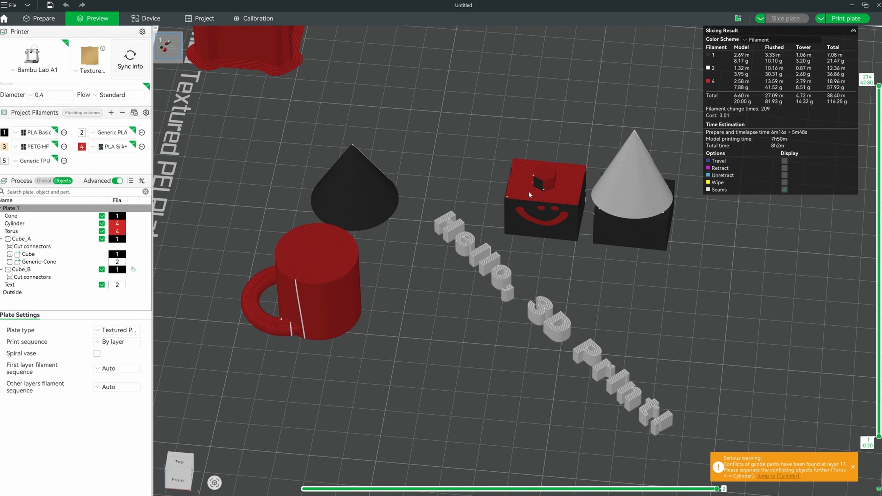
right_drag(718, 235, 687, 234)
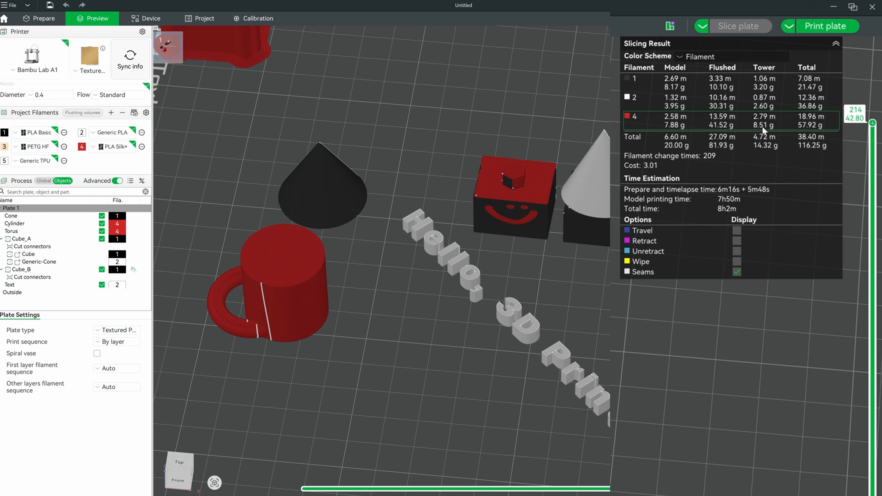
scroll(312, 120, down, 4)
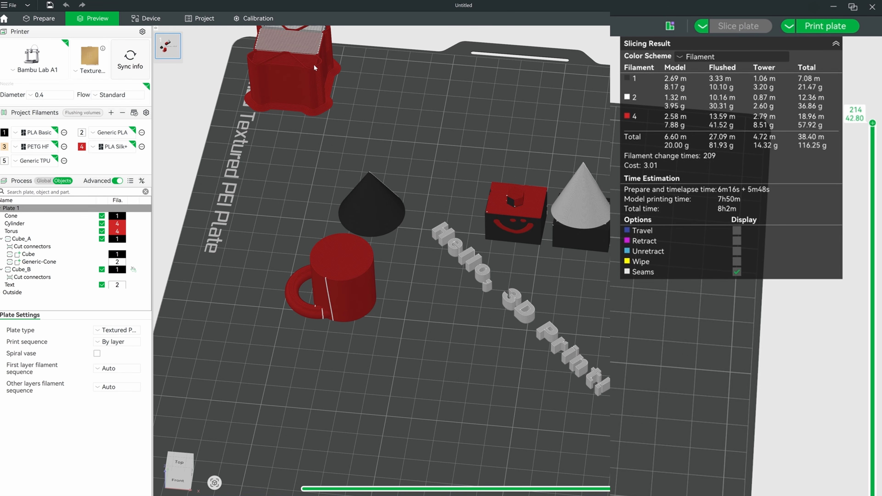
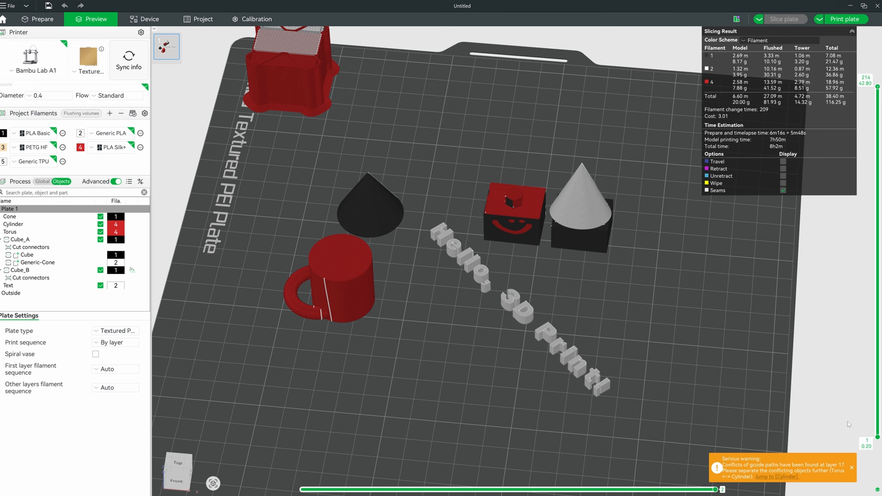
click(851, 467)
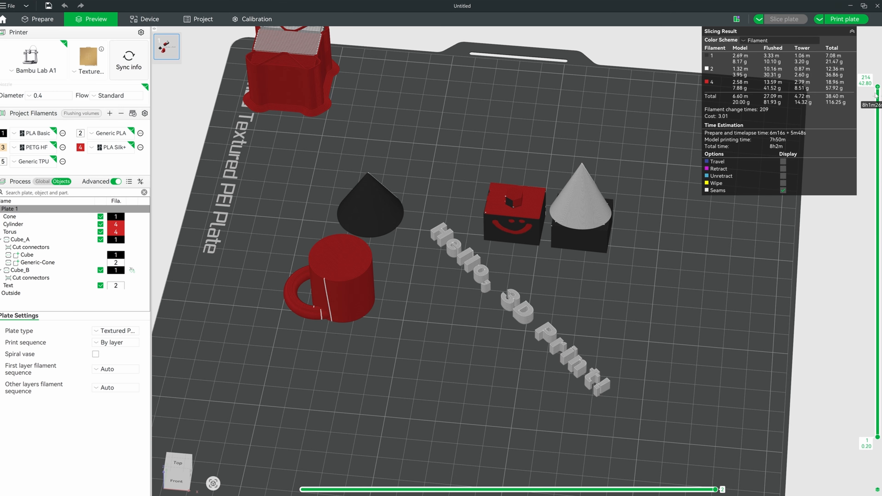
Step: Limit the preview to layer 1 and step through its toolpath from the start to move 555
drag(877, 87, 847, 495)
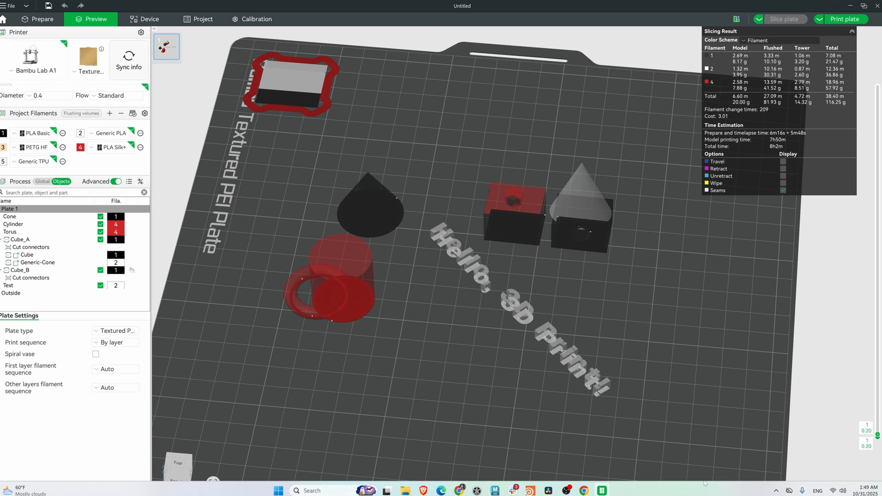
mouse_move(716, 490)
mouse_down()
mouse_move(629, 489)
mouse_move(611, 478)
mouse_move(728, 490)
mouse_move(399, 480)
mouse_move(295, 492)
mouse_move(307, 491)
mouse_up()
scroll(611, 478, up, 3)
drag(308, 491, 393, 453)
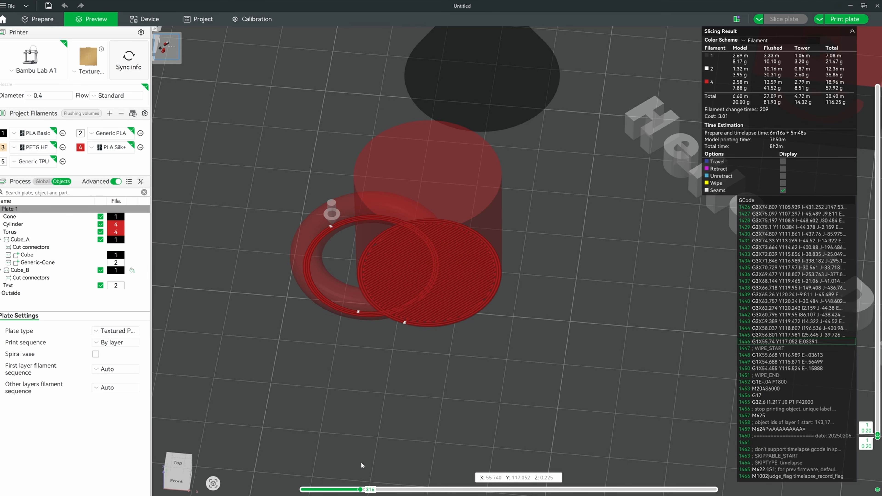
middle_drag(578, 365, 542, 364)
scroll(541, 365, down, 8)
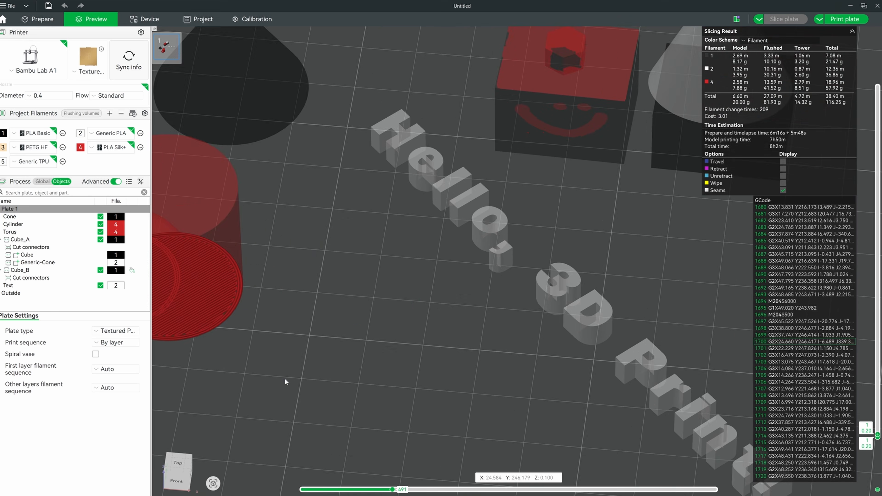
drag(397, 487, 405, 491)
scroll(434, 370, down, 5)
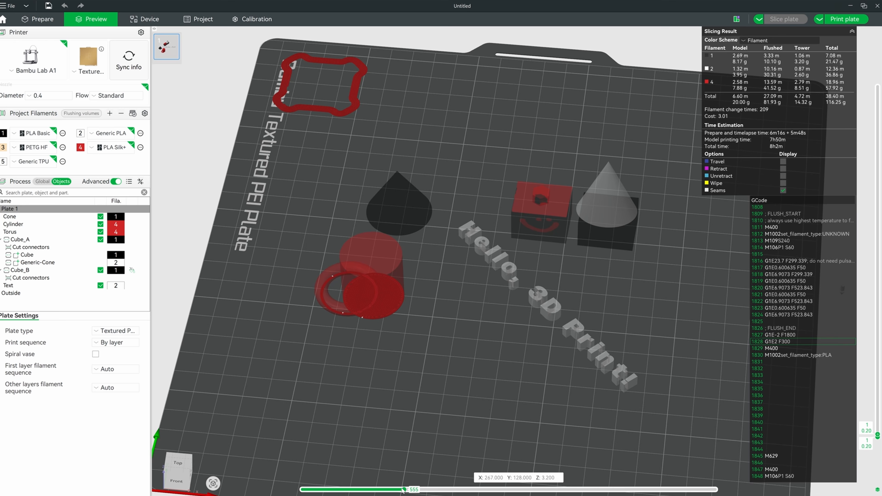
Step: Step through the rest of the layer 1 toolpath, checking the black parts and the prime tower
mouse_move(403, 489)
mouse_down()
mouse_move(393, 490)
mouse_move(504, 472)
mouse_up()
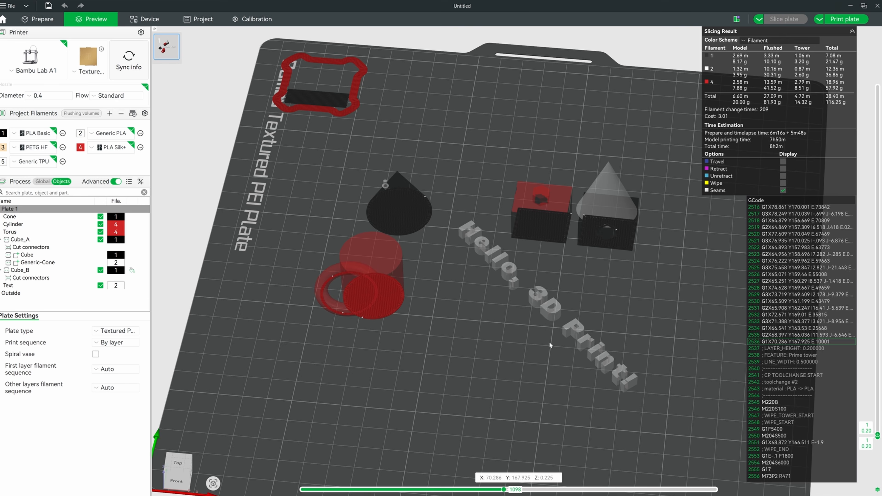
scroll(549, 341, up, 5)
right_drag(510, 337, 507, 340)
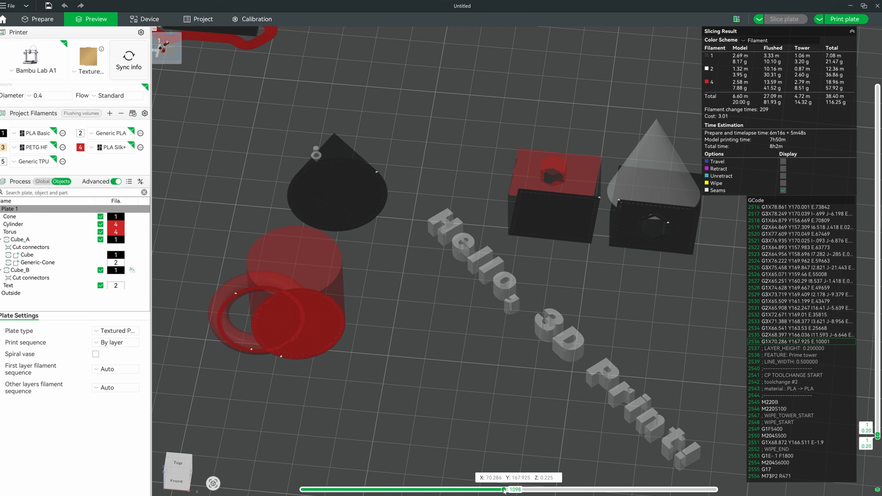
drag(504, 490, 523, 490)
scroll(521, 378, down, 3)
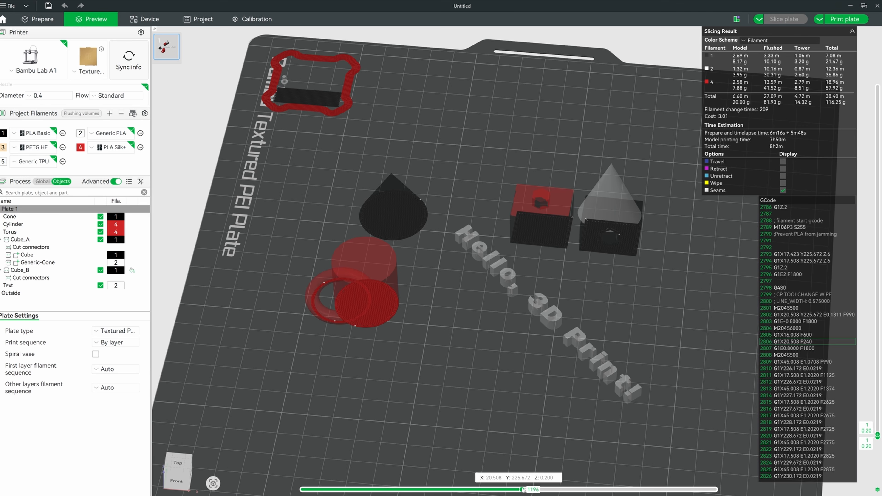
drag(523, 490, 734, 474)
Step: Preview layer 2 and step through its toolpath from the start to move 1666
scroll(878, 434, up, 1)
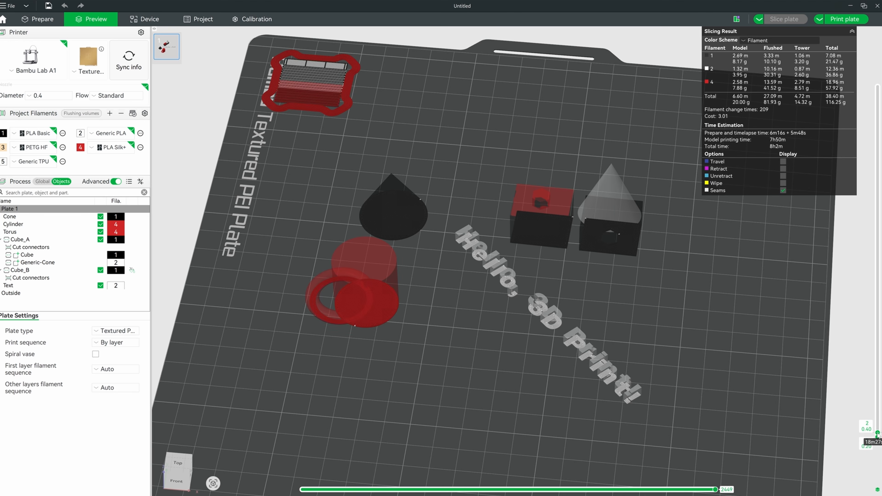
drag(715, 490, 107, 486)
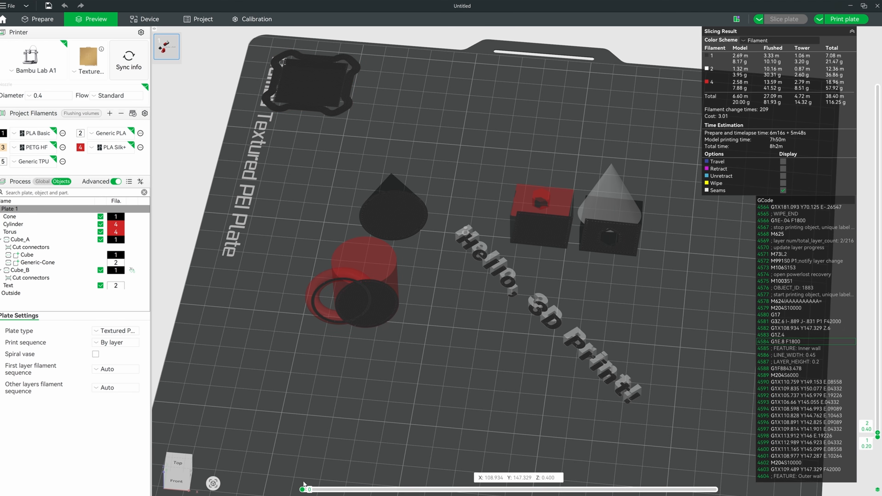
drag(304, 484, 536, 466)
drag(545, 462, 586, 454)
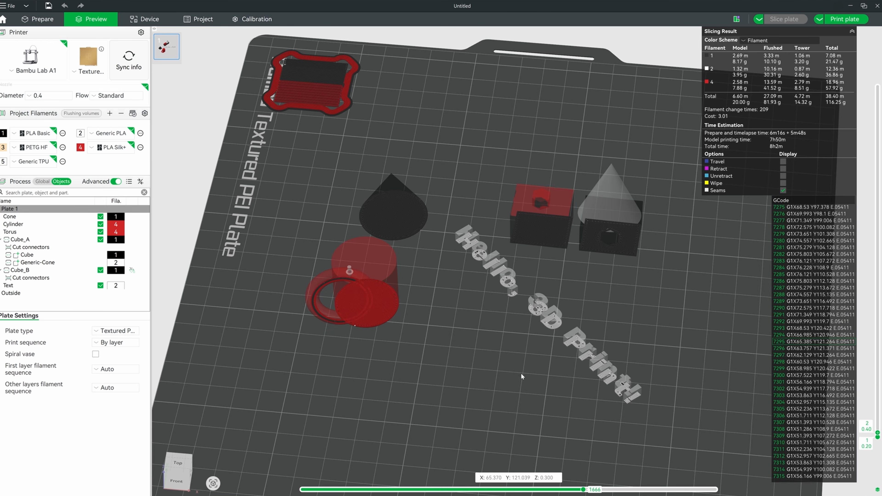
scroll(521, 374, up, 3)
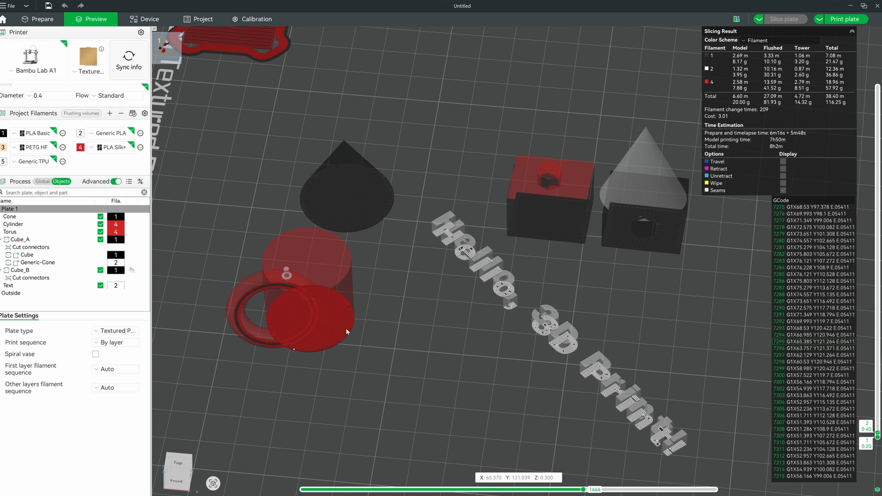
mouse_move(358, 318)
mouse_down()
mouse_move(363, 303)
mouse_move(354, 310)
mouse_up()
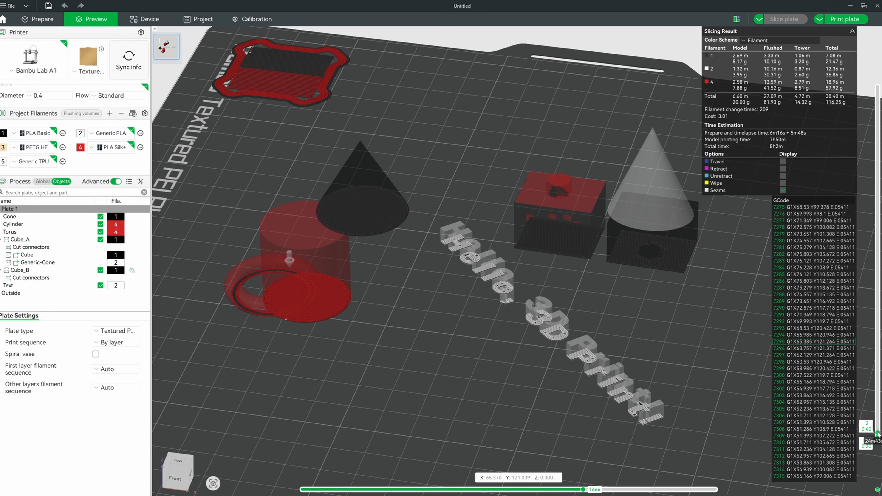
Step: Raise the previewed layer range to layer 190 and inspect the nearly complete models and prime tower
drag(878, 435, 834, 124)
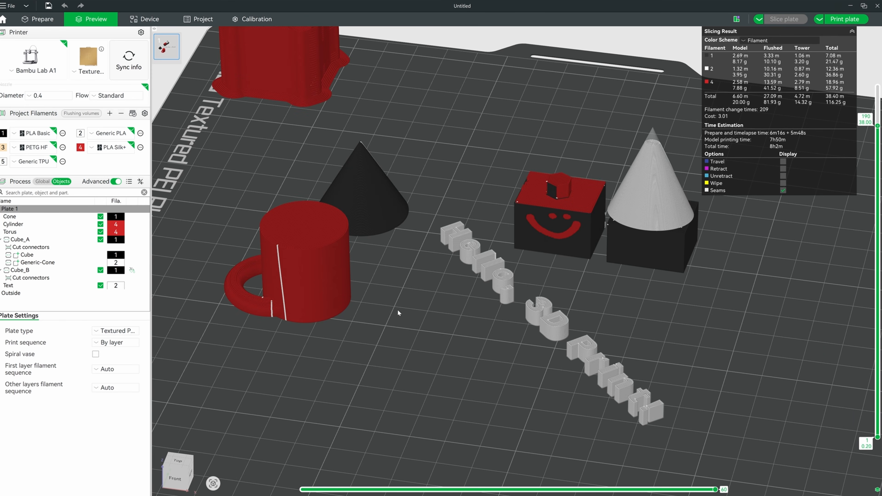
drag(396, 307, 396, 309)
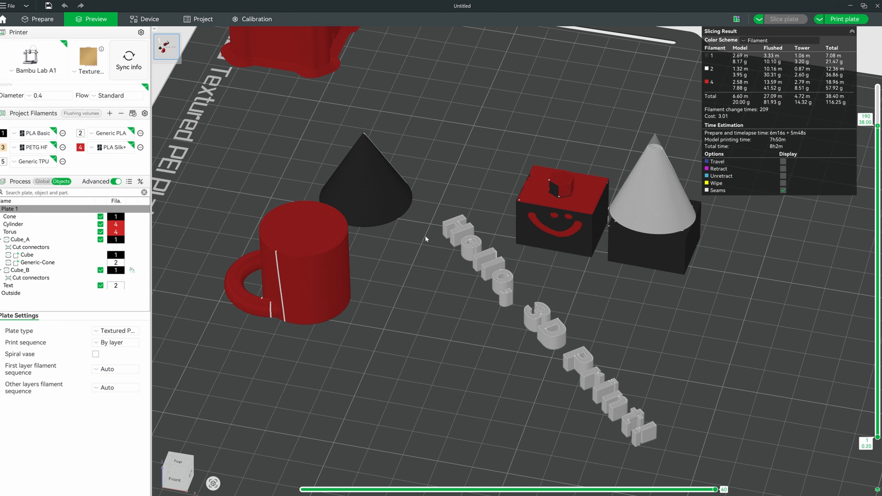
scroll(341, 260, down, 3)
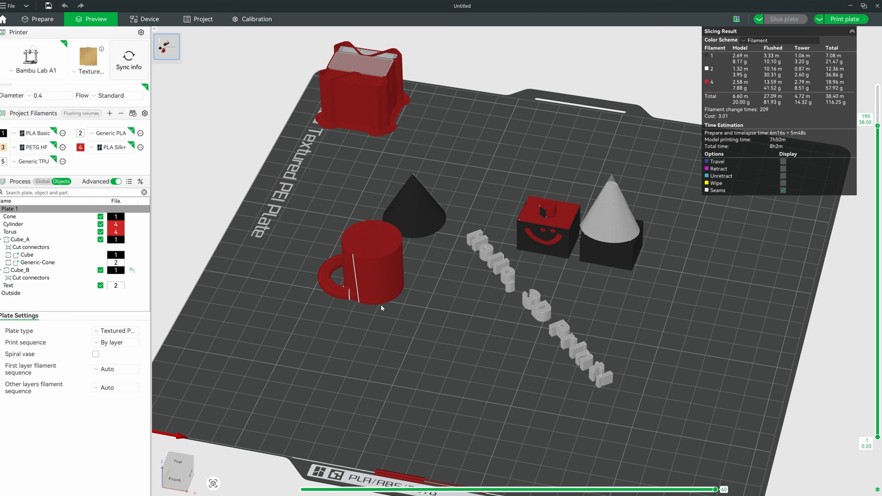
scroll(543, 289, up, 2)
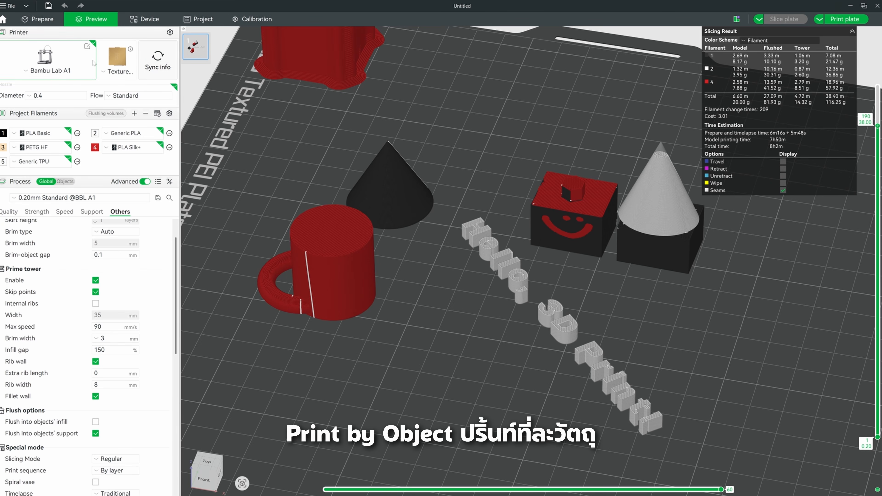
Step: Switch between the object list and the global process settings, and review the Others settings down to Special mode
click(47, 182)
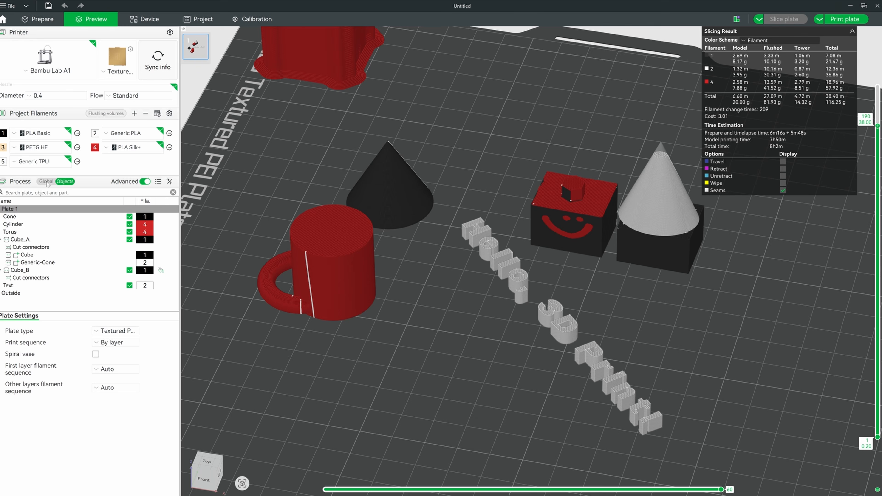
click(47, 182)
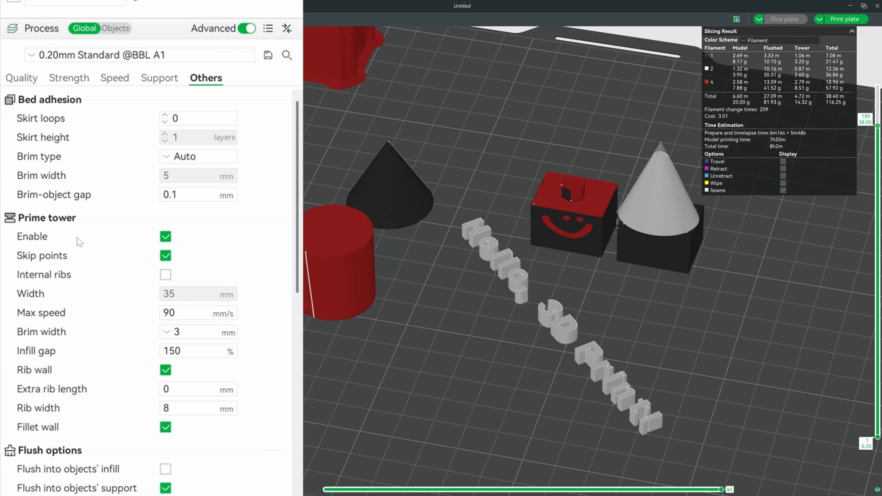
scroll(77, 240, down, 2)
scroll(79, 244, down, 5)
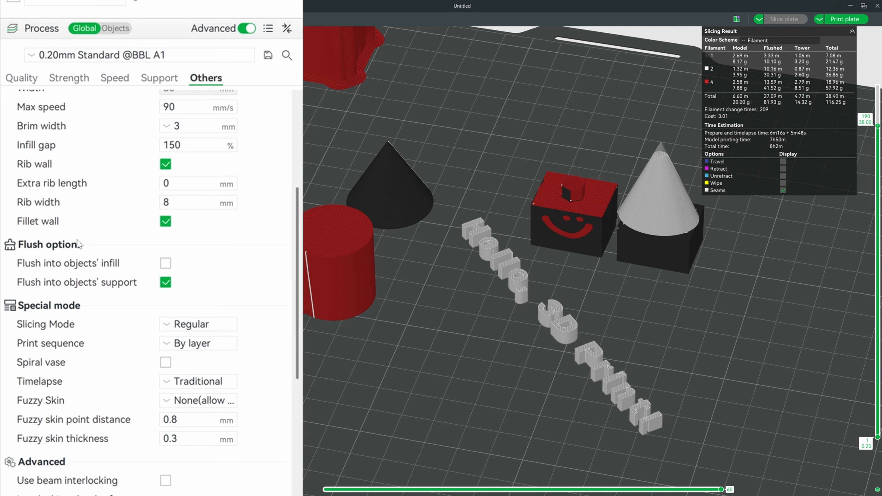
scroll(79, 244, down, 2)
scroll(83, 273, down, 3)
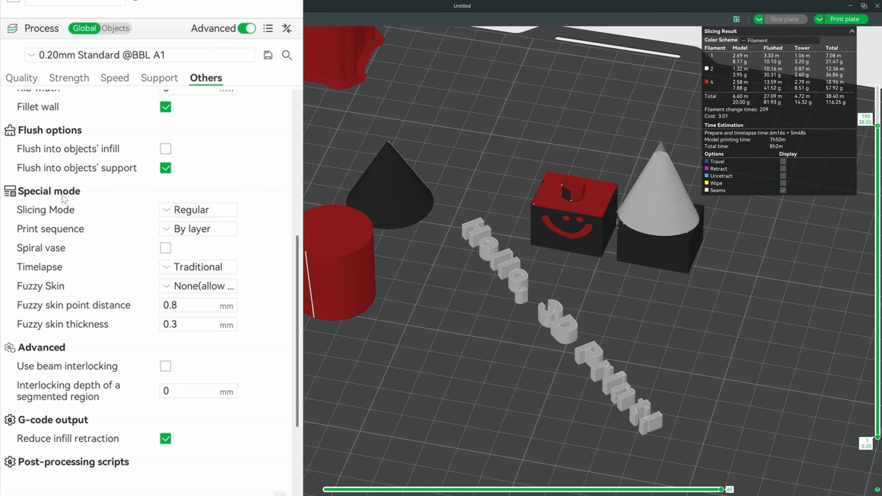
Step: Look up the explanation of Print sequence under Special mode and open its choices
mouse_move(66, 233)
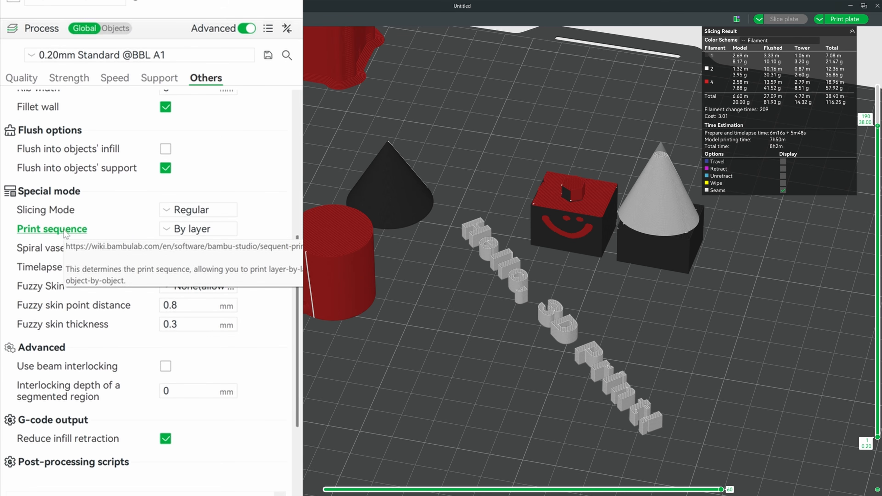
click(190, 235)
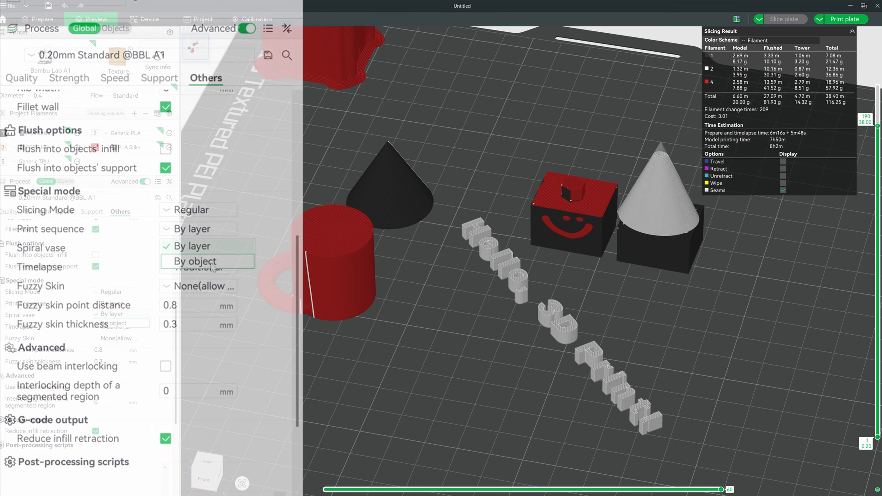
click(145, 300)
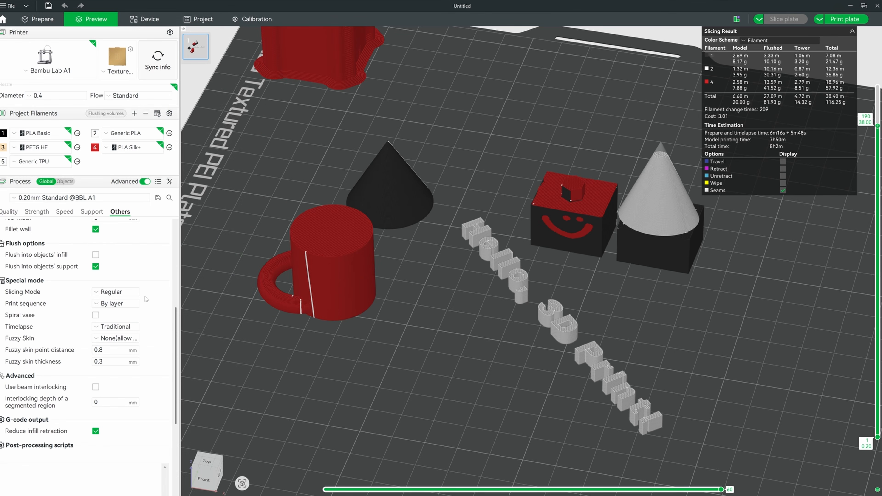
click(128, 305)
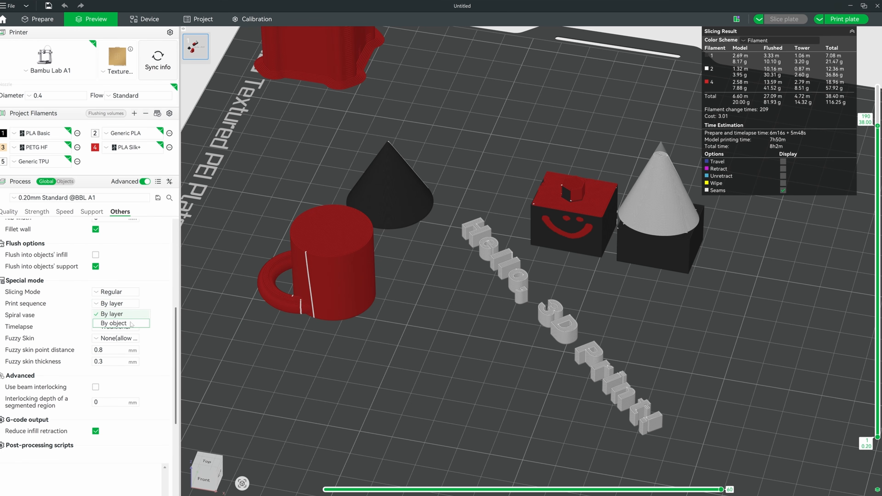
Step: Set the print sequence to By object and accept printing by object despite the timelapse limitation
click(145, 325)
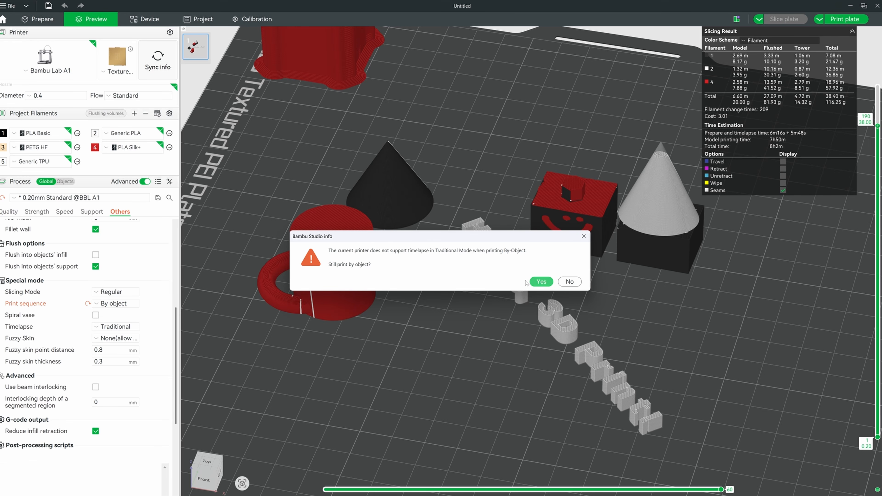
click(541, 282)
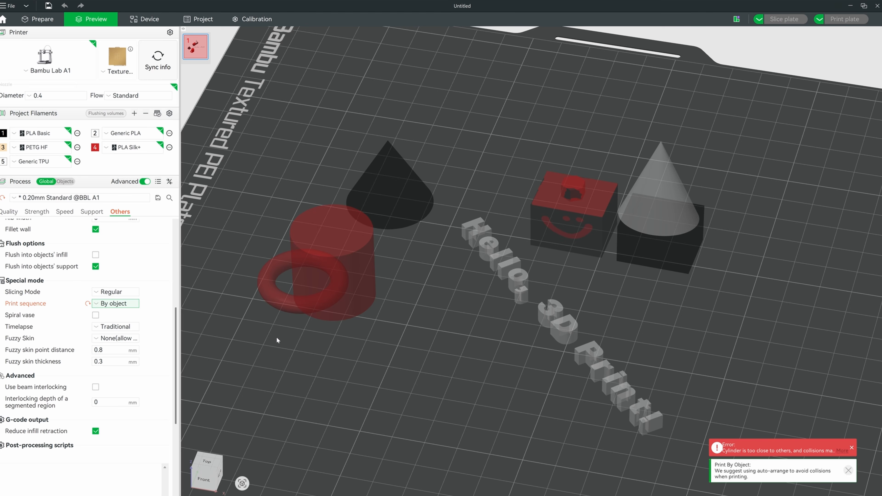
drag(277, 340, 618, 288)
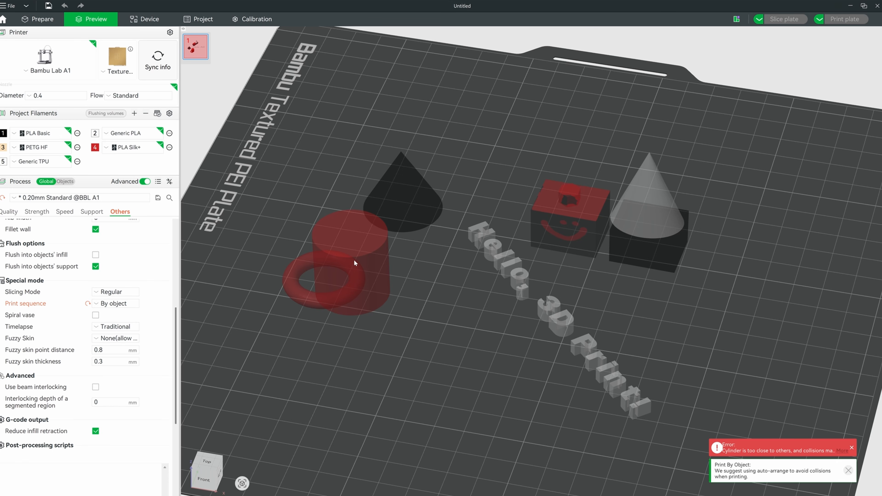
mouse_move(353, 259)
mouse_down()
mouse_move(365, 265)
mouse_move(344, 260)
mouse_up()
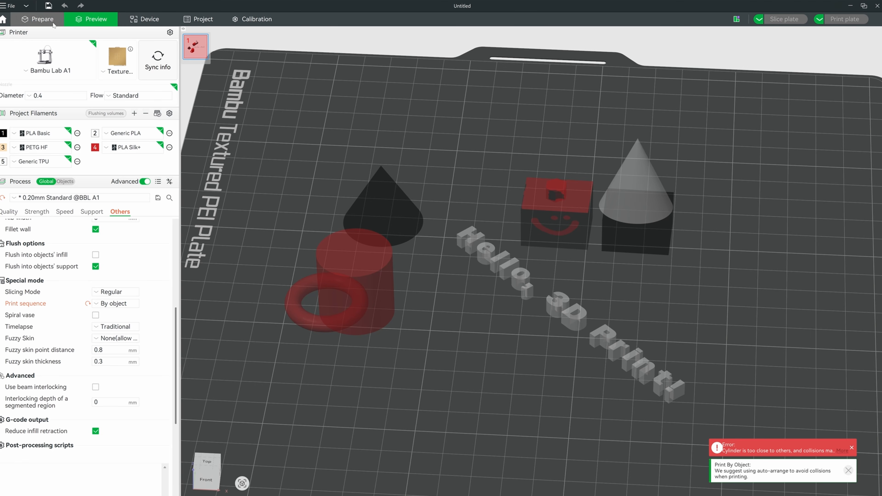
drag(343, 282, 289, 243)
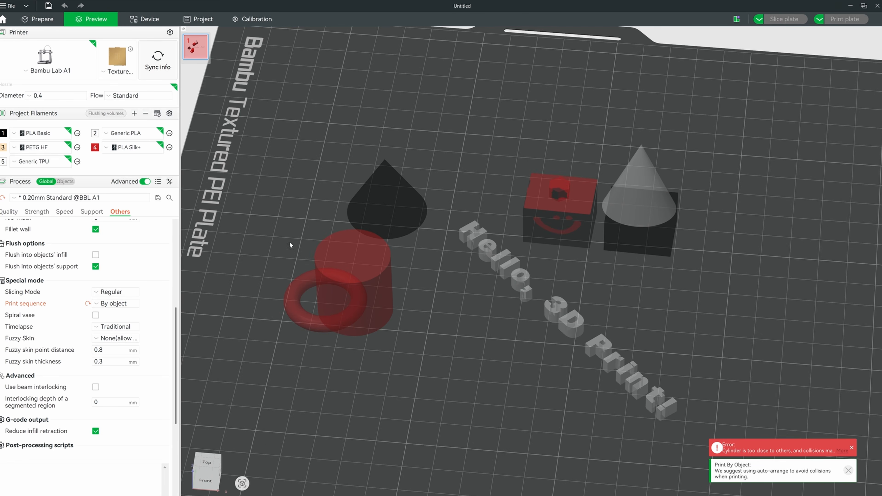
Step: Return to plate editing and move the cylinder along Y toward the front of the plate, to about Y 66 mm
click(53, 22)
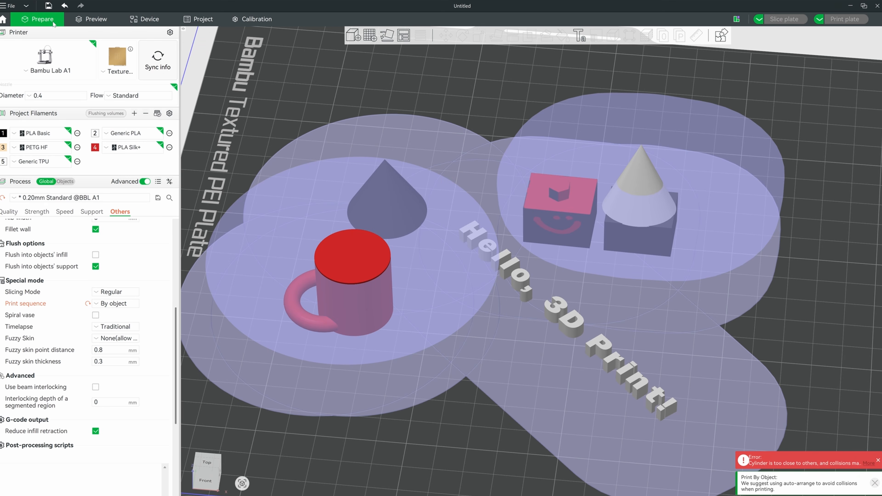
click(354, 275)
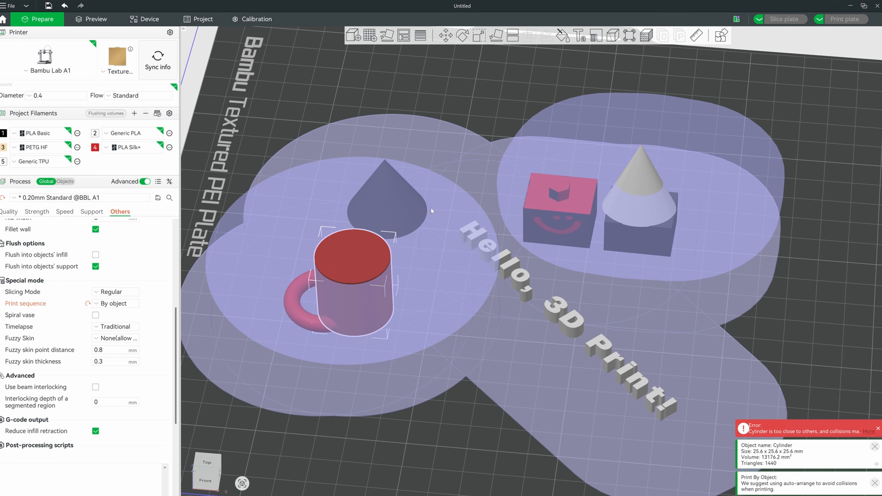
scroll(453, 315, down, 3)
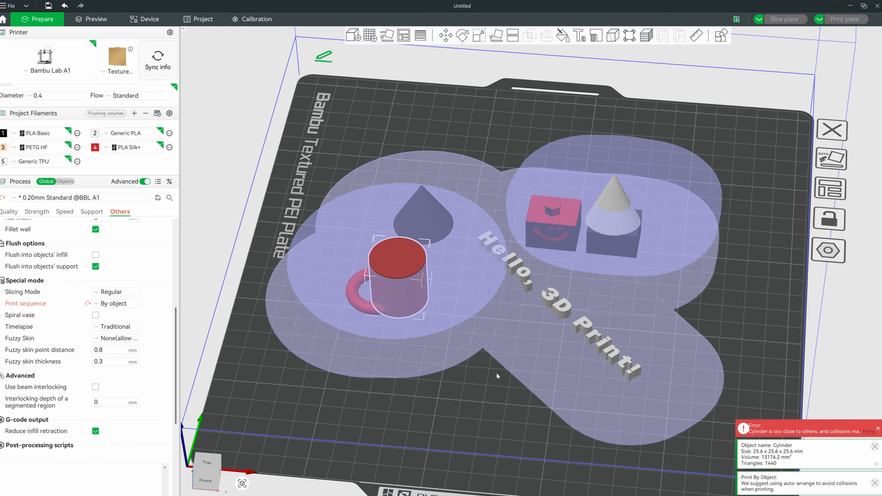
drag(497, 373, 495, 384)
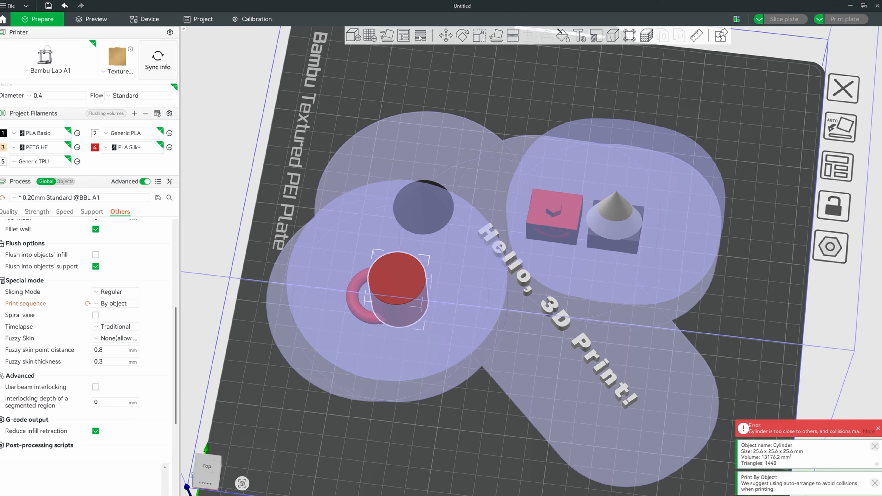
click(445, 35)
drag(413, 200, 398, 305)
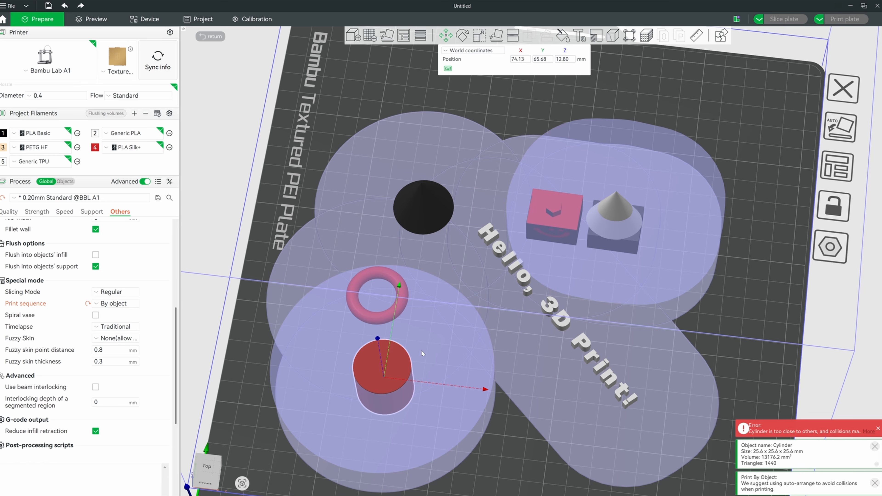
Step: Move the torus along Y toward the back of the plate, to about Y 194 mm
scroll(422, 353, down, 3)
drag(425, 268, 420, 294)
drag(500, 395, 464, 393)
click(414, 272)
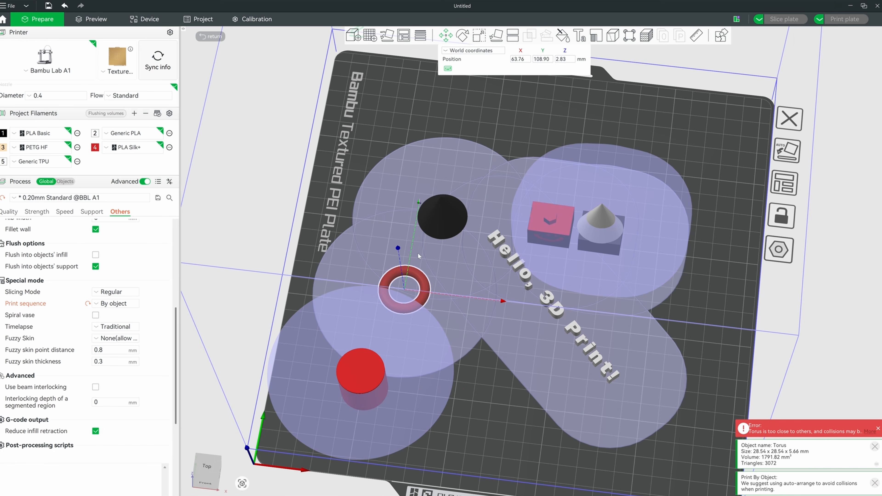
drag(424, 208, 443, 83)
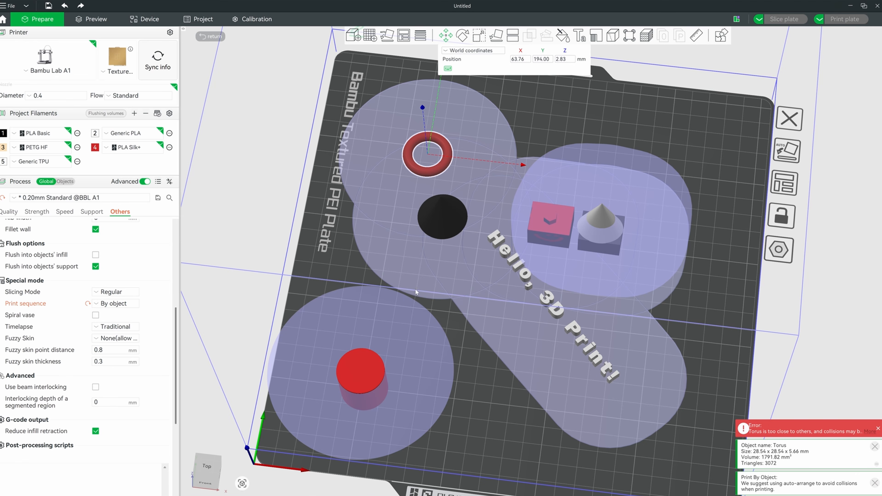
Step: Move the "Hello, 3D Print!" text toward the front of the plate and shift it along X
right_drag(473, 247, 443, 258)
click(486, 274)
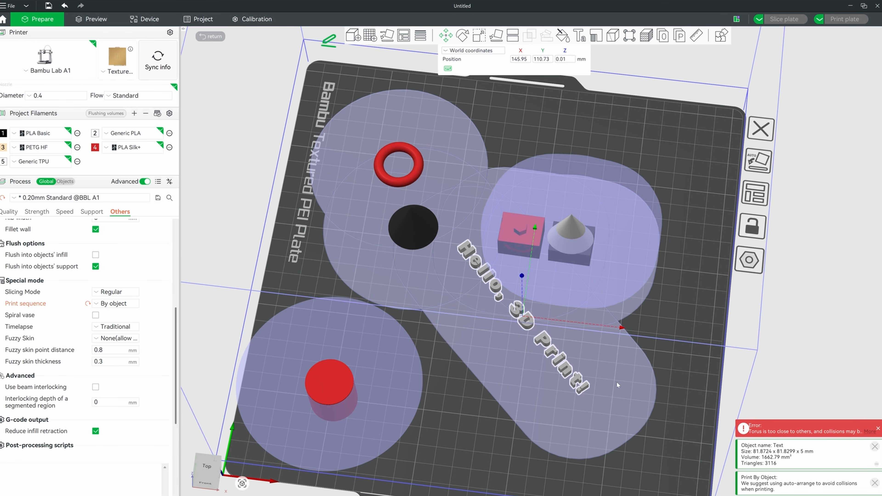
right_drag(594, 347, 573, 286)
scroll(573, 287, down, 1)
drag(515, 168, 511, 203)
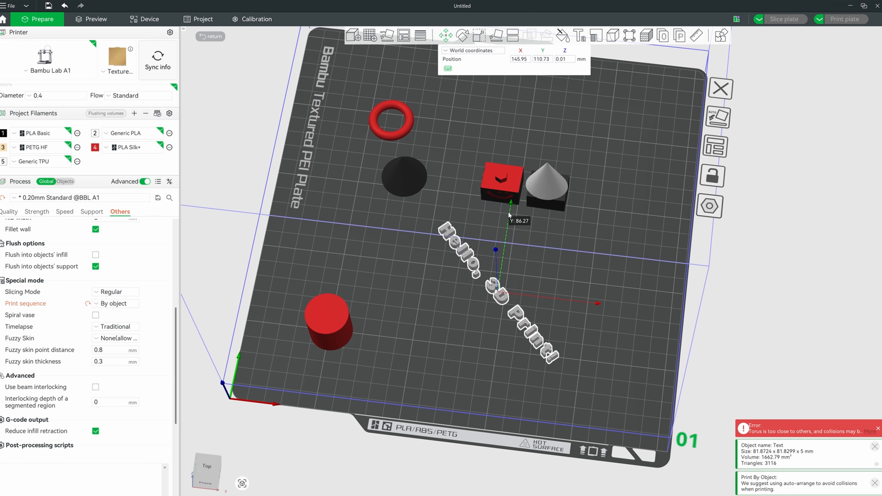
drag(596, 306, 632, 310)
drag(540, 214, 535, 246)
drag(628, 341, 611, 339)
Step: Move Cube_A and Cube_B apart, spreading them along the back of the plate
click(550, 189)
double_click(505, 182)
click(549, 184)
drag(660, 166, 625, 184)
drag(544, 260, 675, 316)
drag(527, 226, 630, 195)
Step: Rotate the text about 46° around Z and move it parallel to the plate's front edge
click(452, 245)
drag(542, 250, 526, 282)
click(462, 35)
drag(443, 409, 516, 356)
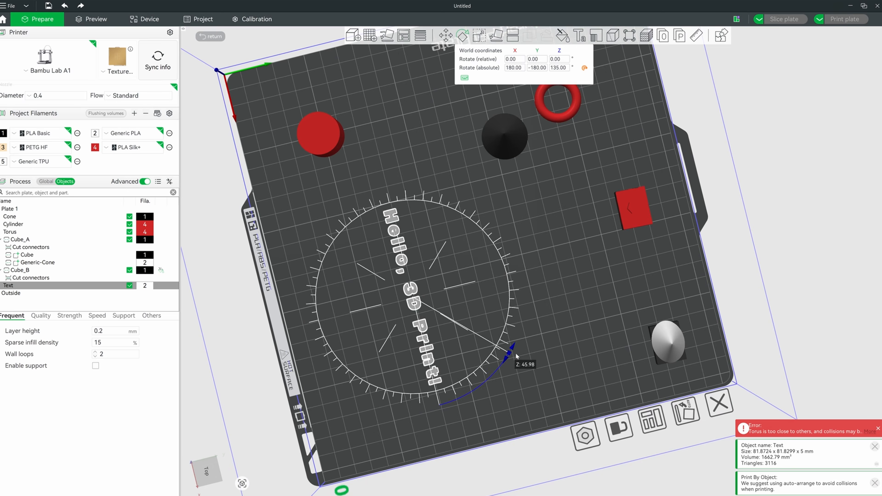
click(446, 35)
drag(507, 274, 454, 288)
drag(384, 412, 390, 441)
Step: Move the cone along X away from the torus, and move the torus to about Y 143 mm
drag(504, 134, 463, 165)
drag(486, 261, 519, 402)
click(571, 116)
drag(654, 74, 573, 94)
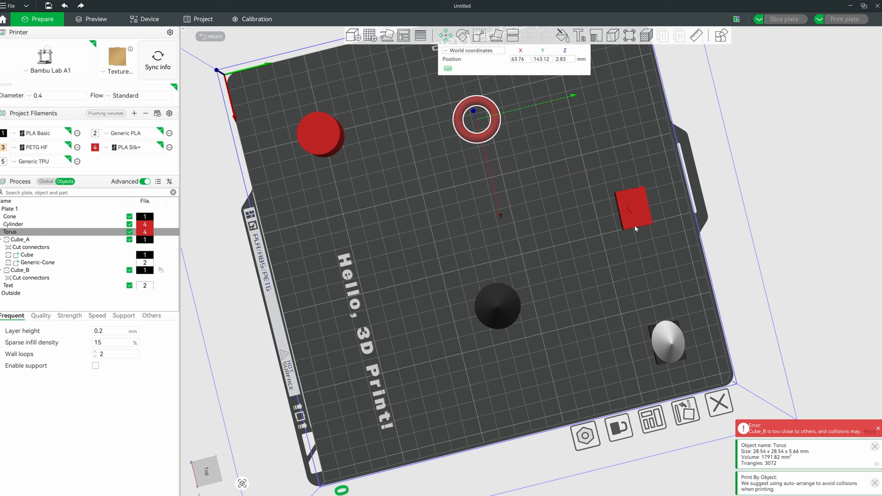
drag(423, 241, 446, 227)
drag(430, 118, 430, 126)
Step: Adjust the spacing of the objects on the plate to separate their clearance zones
click(570, 138)
drag(658, 203, 648, 218)
click(524, 313)
drag(595, 241, 599, 236)
click(424, 407)
drag(492, 347, 484, 353)
click(305, 197)
drag(374, 266, 365, 256)
drag(477, 277, 500, 277)
middle_drag(486, 179, 497, 278)
Step: Reposition the torus between the cylinder and the plate's back edge, at about X 54 mm, Y 152 mm
click(396, 243)
drag(496, 278, 501, 280)
drag(490, 266, 475, 266)
drag(357, 238, 353, 229)
scroll(353, 229, down, 3)
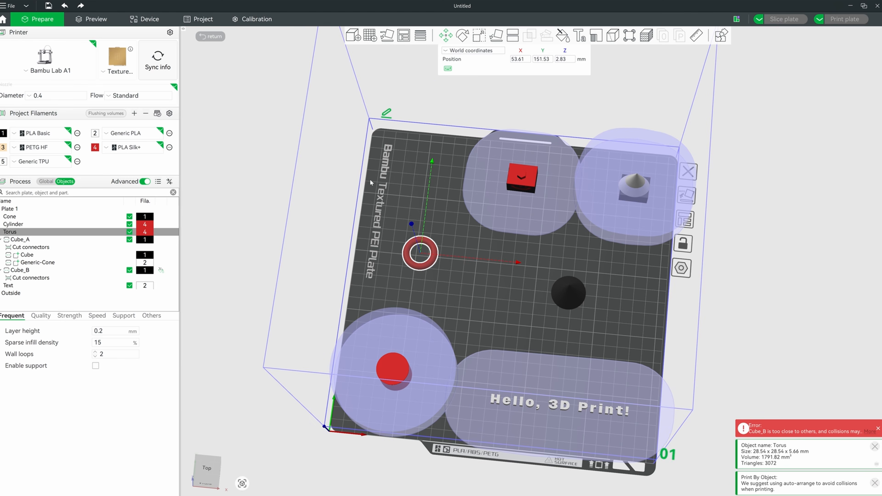
Step: Add a second build plate and move Cube_A and Cube_B onto it
click(370, 35)
click(21, 239)
click(21, 269)
click(21, 240)
click(446, 35)
drag(594, 167, 731, 183)
click(401, 154)
drag(497, 164, 847, 197)
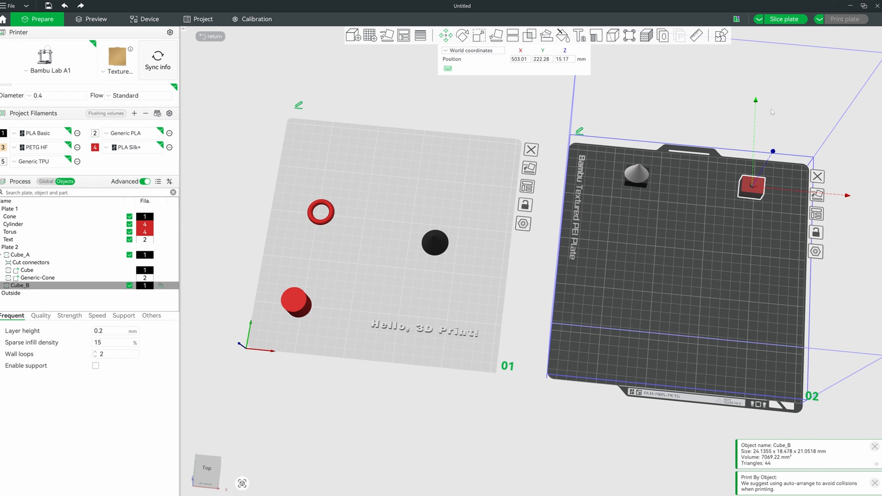
Step: Space the cube halves on plate 2, moving Cube_A forward and keeping Cube_B near the back right corner
drag(722, 271, 730, 264)
click(630, 181)
drag(632, 106, 631, 139)
click(446, 35)
drag(748, 237, 690, 231)
click(733, 327)
click(777, 464)
click(446, 35)
drag(839, 253, 758, 236)
drag(577, 259, 632, 261)
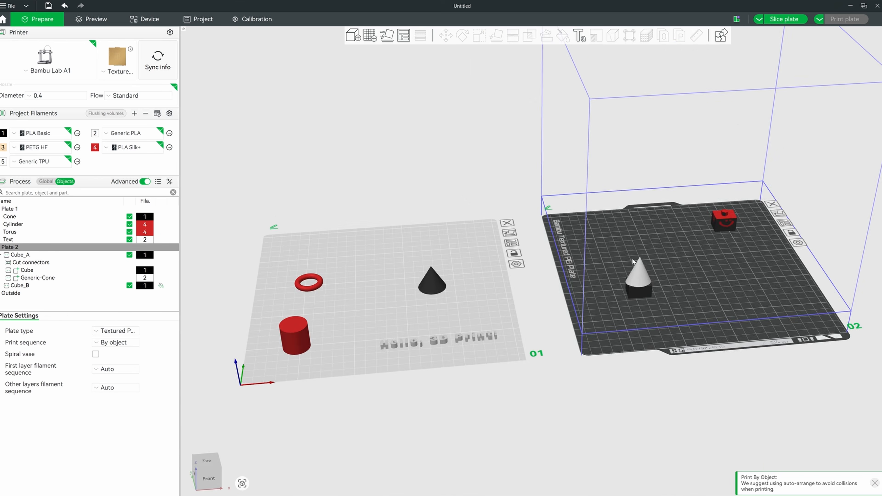
Step: Shift the torus on plate 1 toward the back and right, and adjust the cylinder's position along Y
click(369, 226)
click(446, 36)
drag(386, 144, 390, 122)
drag(466, 201, 503, 204)
click(481, 248)
click(339, 293)
drag(361, 215, 364, 201)
Step: Move the cone along X onto plate 2, to about X 475 mm, and shift it toward the plate's front
click(487, 247)
drag(586, 260, 861, 293)
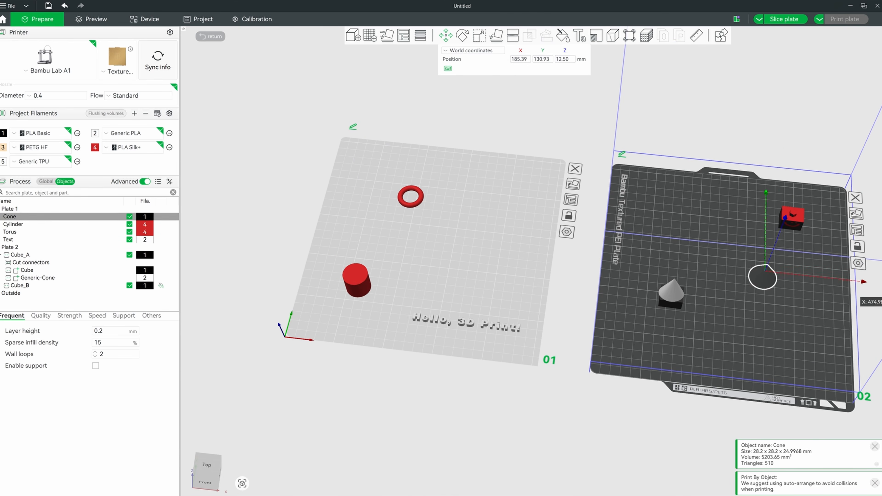
drag(776, 205, 777, 245)
drag(576, 312, 608, 309)
Step: Move the text toward the back of plate 1 and shift the torus farther from the cylinder along X
click(483, 369)
drag(477, 289, 475, 242)
click(479, 323)
click(448, 37)
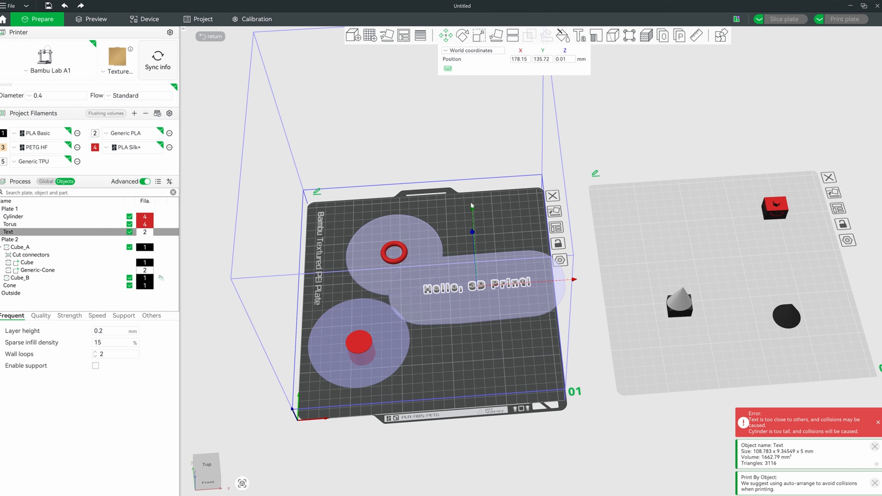
drag(479, 324, 479, 343)
drag(381, 266, 374, 250)
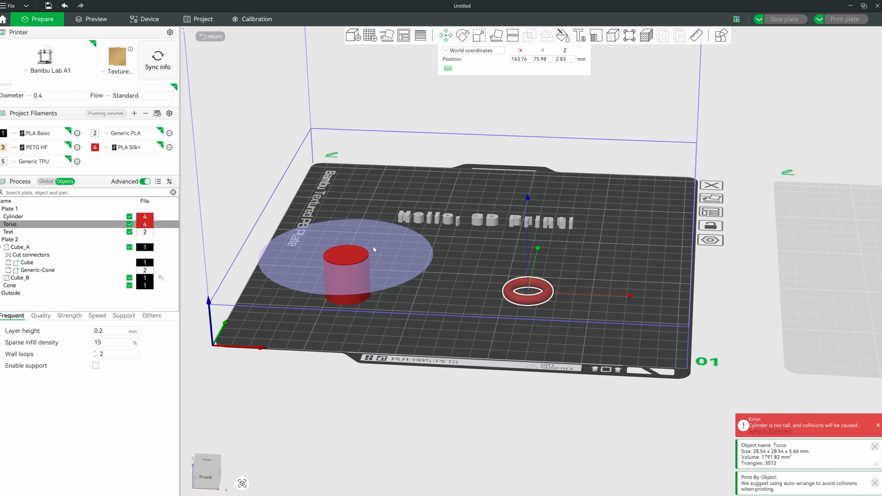
drag(633, 298, 670, 299)
drag(670, 300, 683, 300)
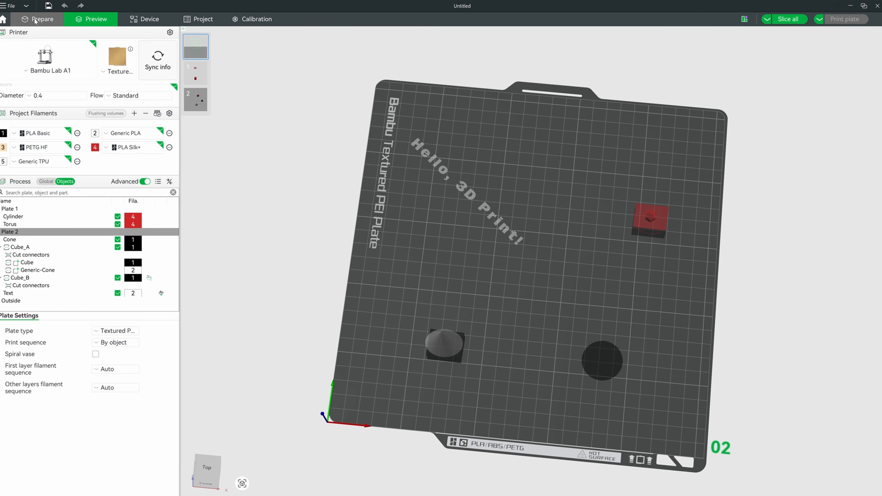
Step: Add a third build plate and move the "Hello, 3D Print!" text from plate 2 onto it
click(35, 21)
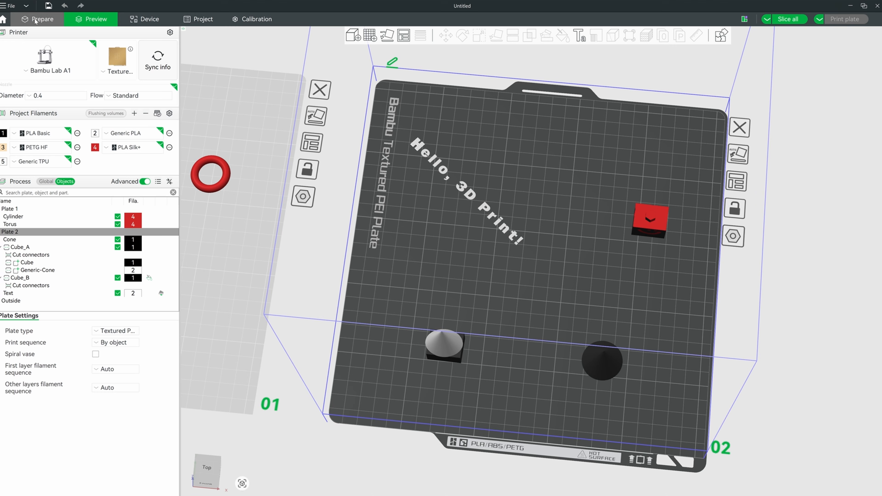
click(478, 186)
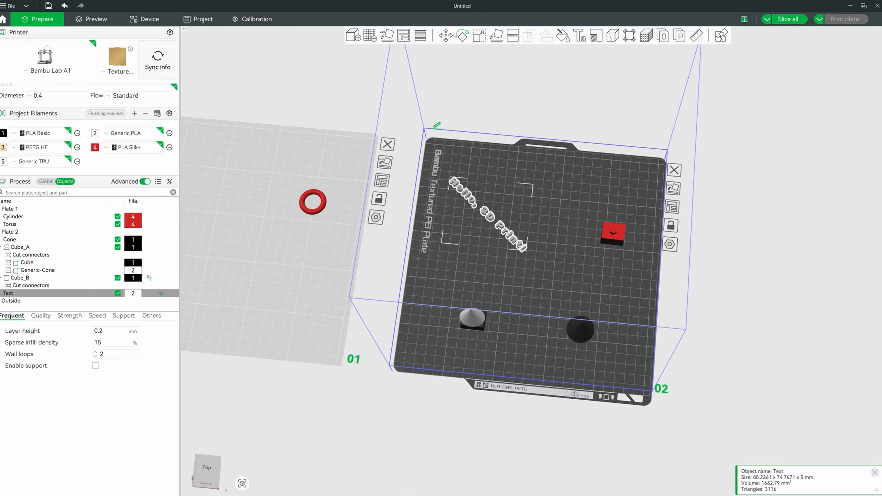
click(370, 35)
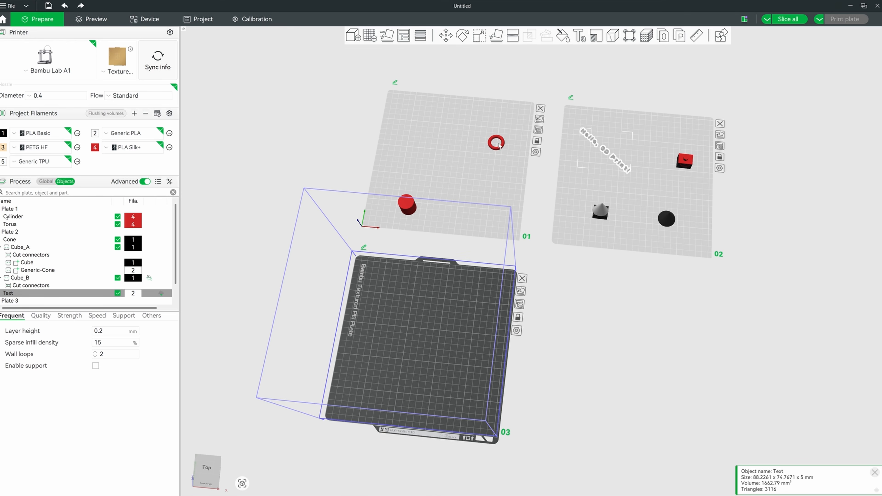
click(446, 34)
Step: Try to slice all plates and inspect the text on plate 3 in the preview
click(793, 20)
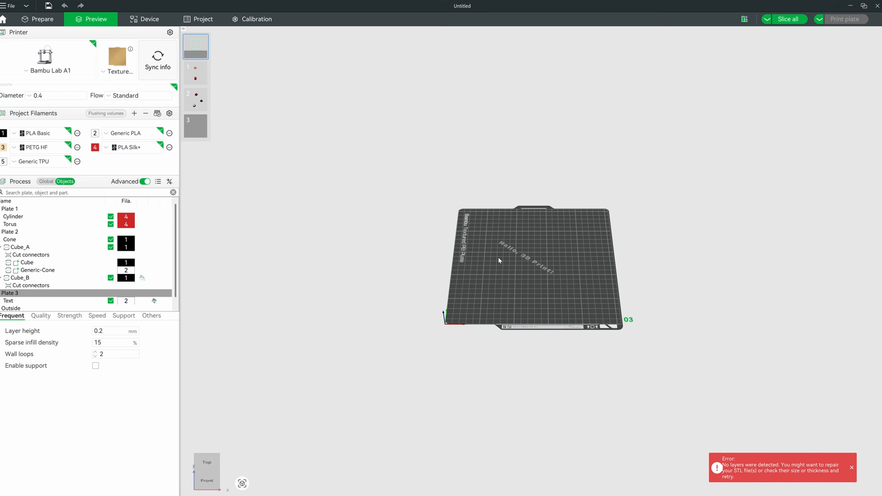
scroll(500, 264, up, 10)
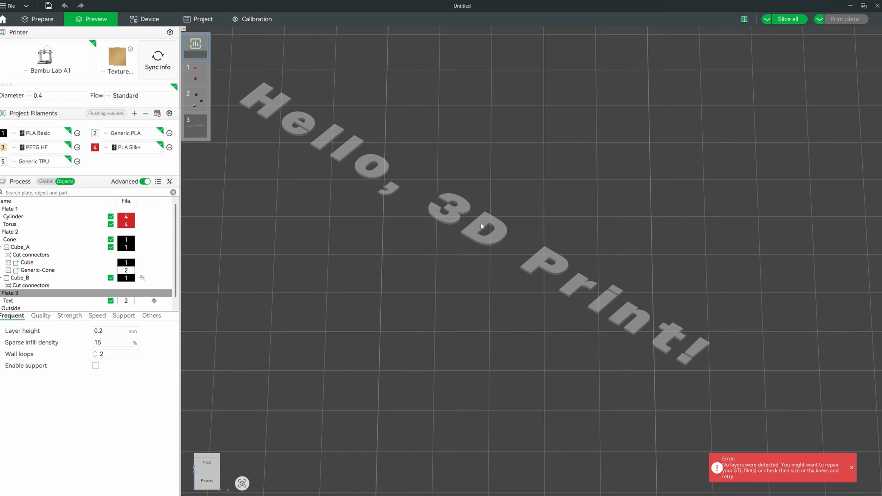
key(3)
key(0)
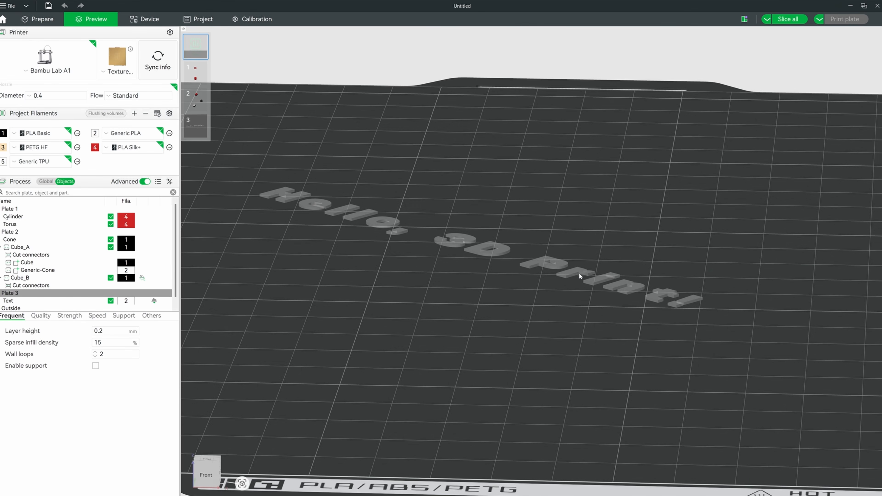
drag(580, 280, 309, 81)
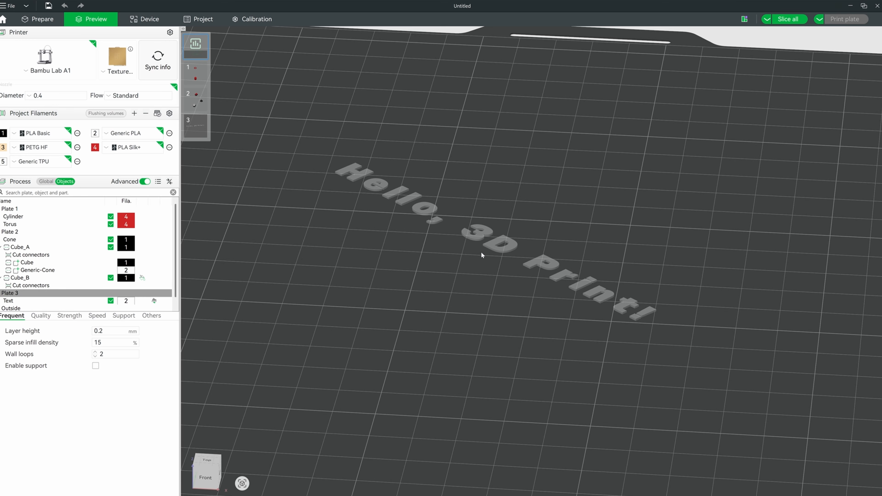
Step: Auto-orient the text on plate 3 and slice all plates
click(36, 19)
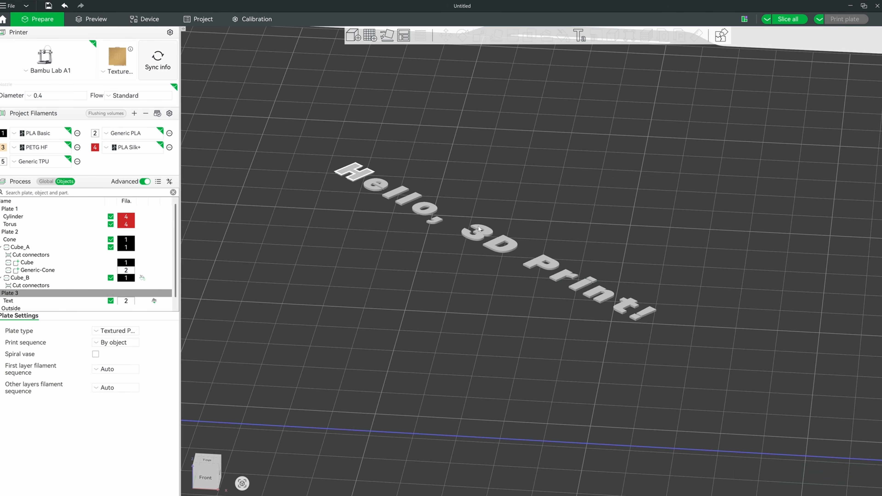
click(390, 38)
click(395, 286)
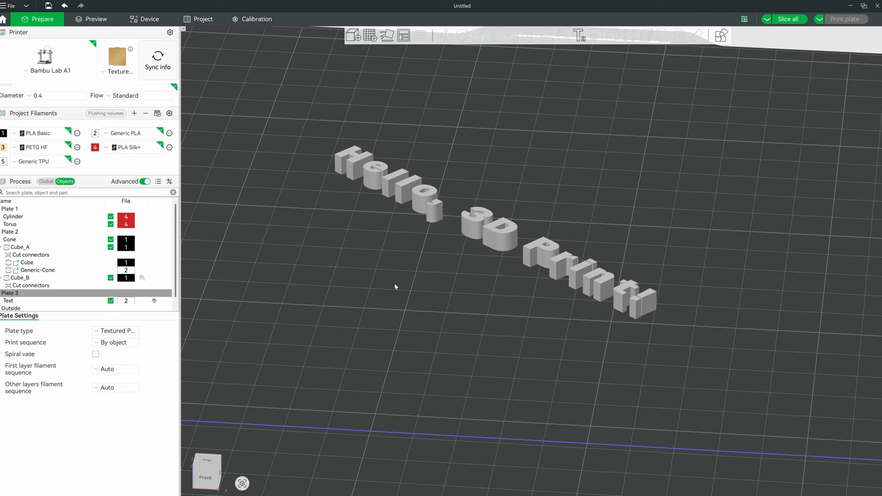
scroll(395, 286, down, 3)
click(787, 18)
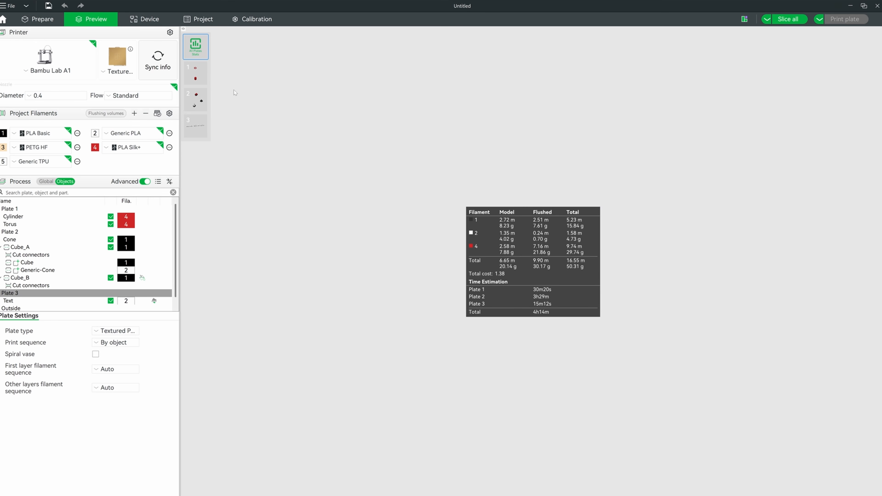
Step: Examine plate 1's sliced cylinder and torus together with its filament use and time estimate
click(196, 73)
scroll(625, 264, down, 4)
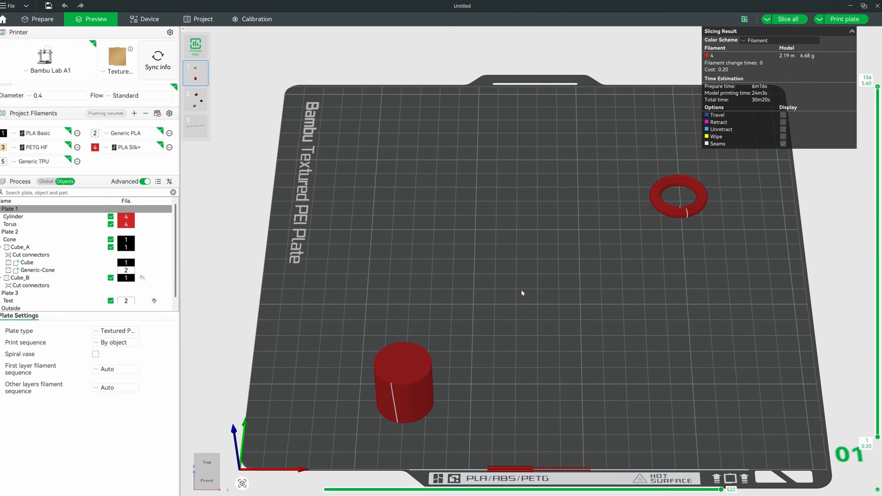
drag(521, 293, 545, 293)
scroll(547, 292, down, 2)
drag(594, 253, 652, 211)
scroll(650, 211, up, 2)
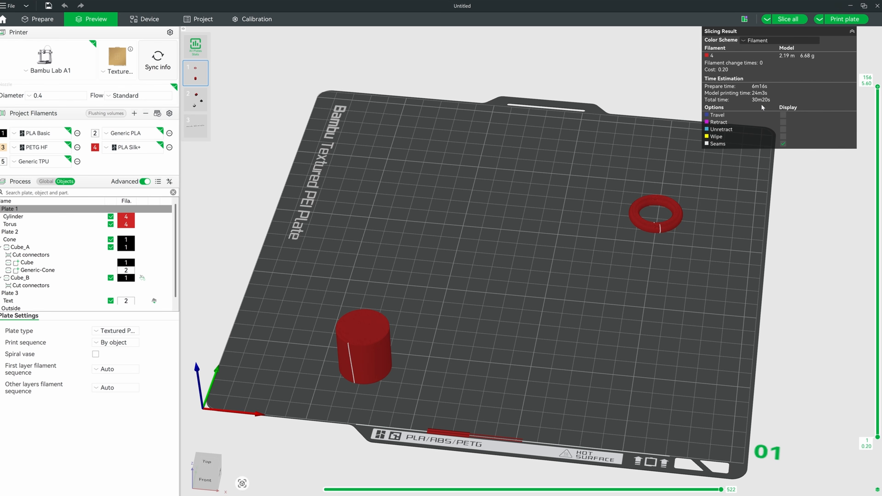
Step: Review plate 2's filament use, filament changes and print time, and step its preview up to the cone's finished layers
scroll(603, 279, down, 3)
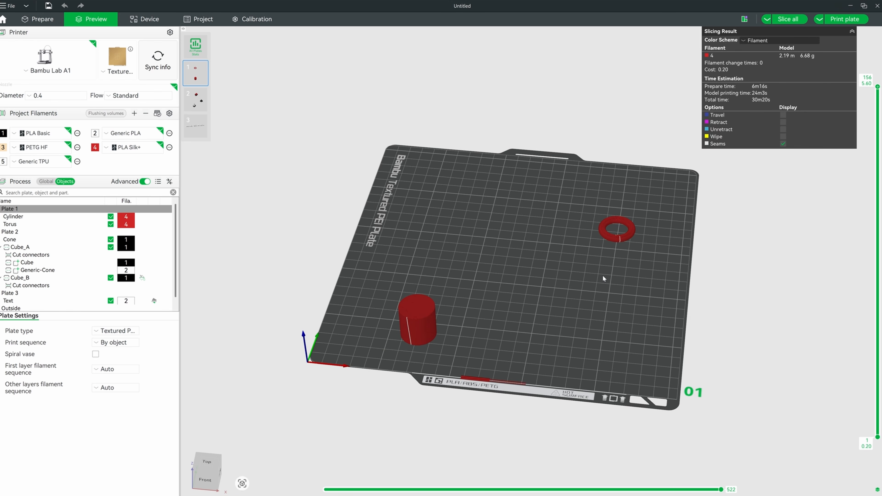
click(199, 105)
drag(575, 252, 642, 243)
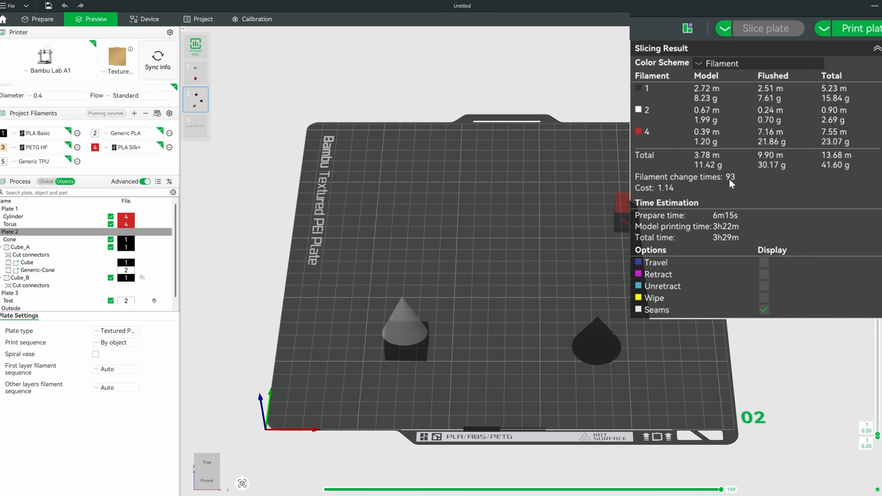
scroll(577, 264, up, 1)
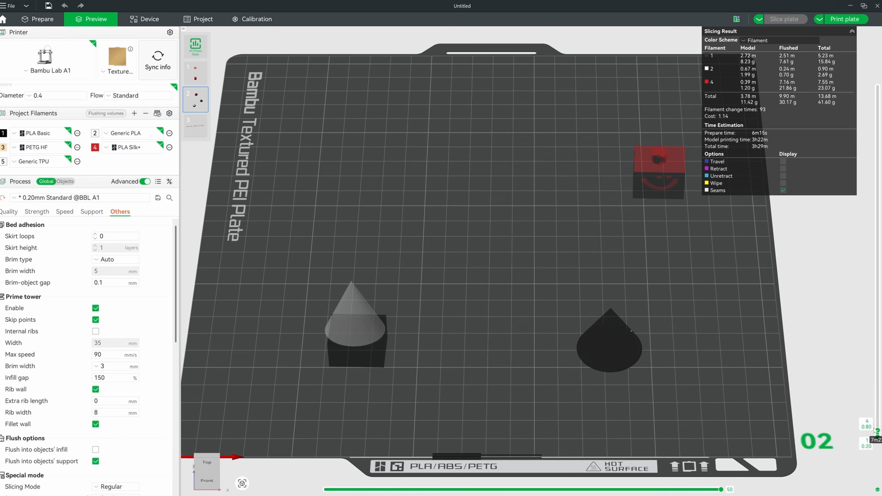
drag(878, 434, 837, 172)
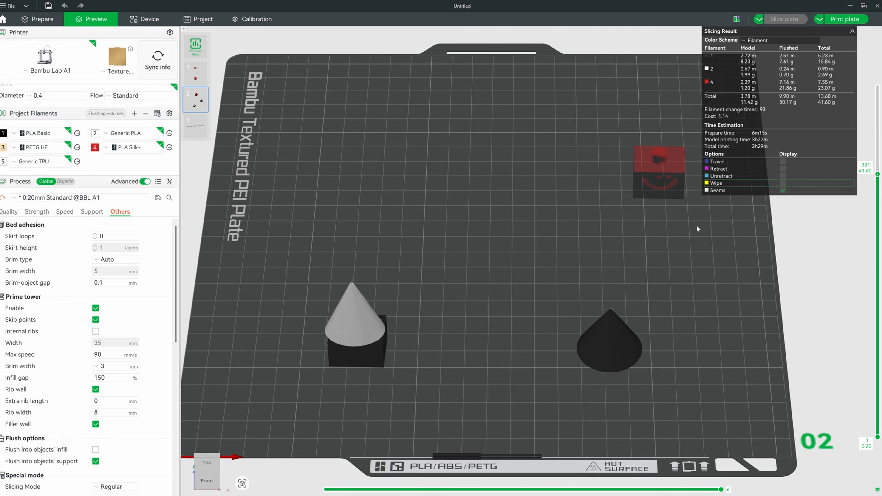
Step: Examine the smiley cube on plate 2 layer by layer, from its first layers through the internal infill to the full height
right_drag(528, 279, 347, 307)
scroll(483, 186, up, 6)
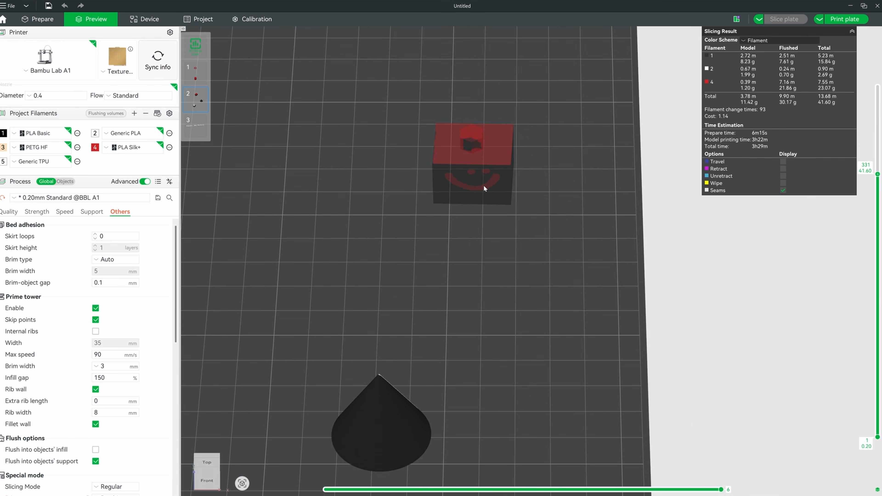
drag(484, 314, 495, 313)
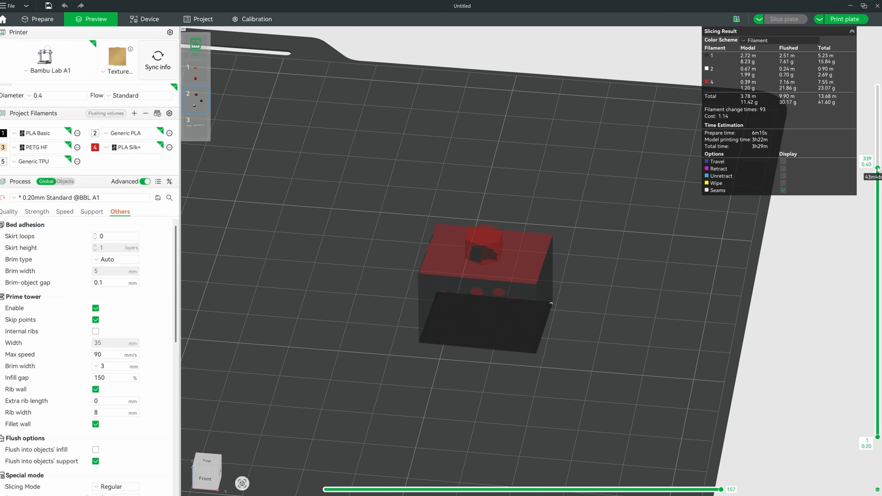
drag(877, 173, 877, 157)
scroll(542, 327, up, 4)
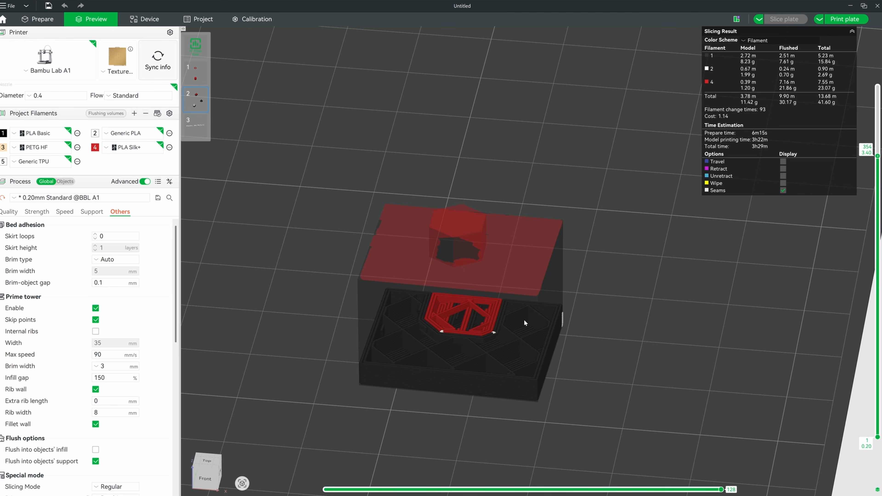
scroll(461, 363, up, 2)
scroll(461, 362, up, 2)
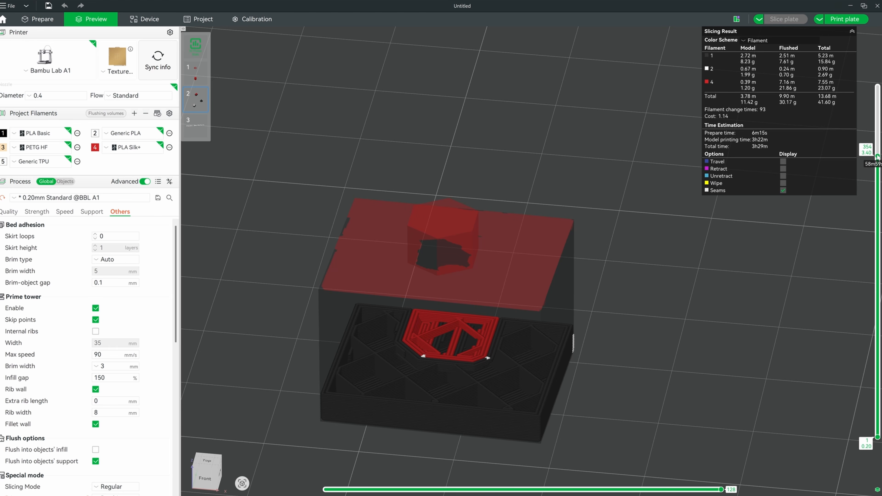
drag(878, 156, 880, 80)
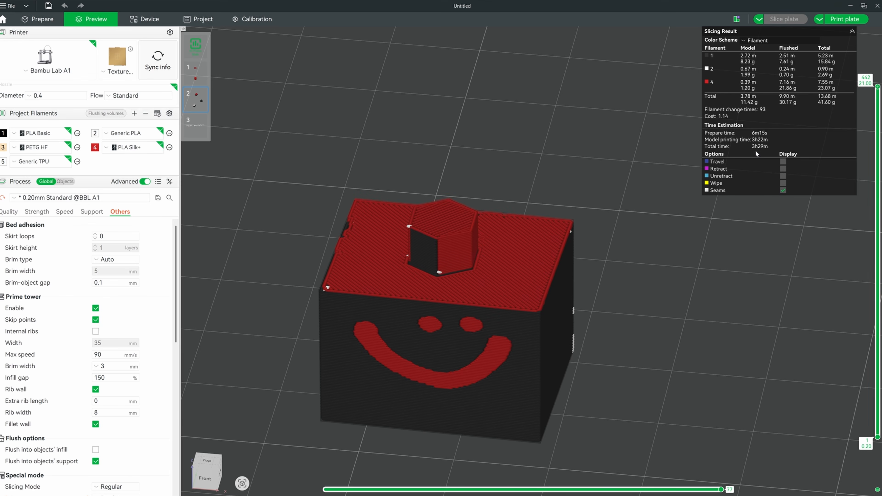
scroll(638, 292, down, 4)
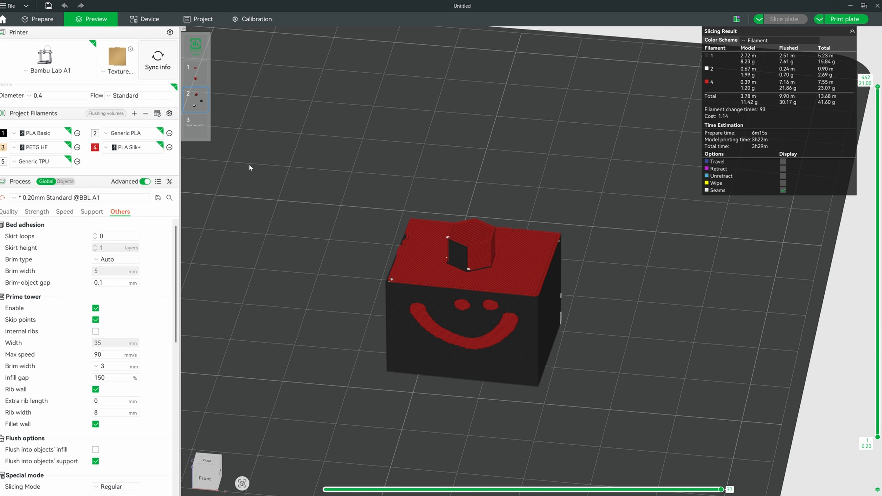
Step: Review plate 3's sliced "Hello, 3D Print!" text with its filament and time estimate, and step down through its layers
click(196, 131)
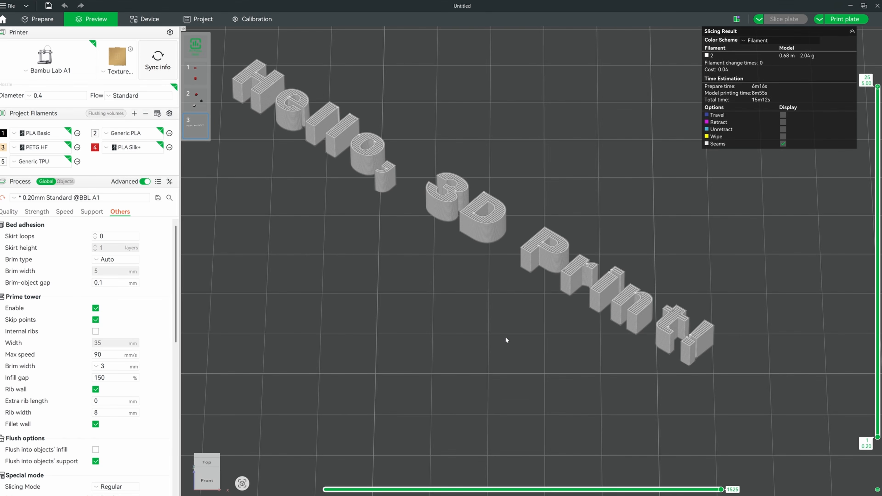
scroll(505, 336, down, 3)
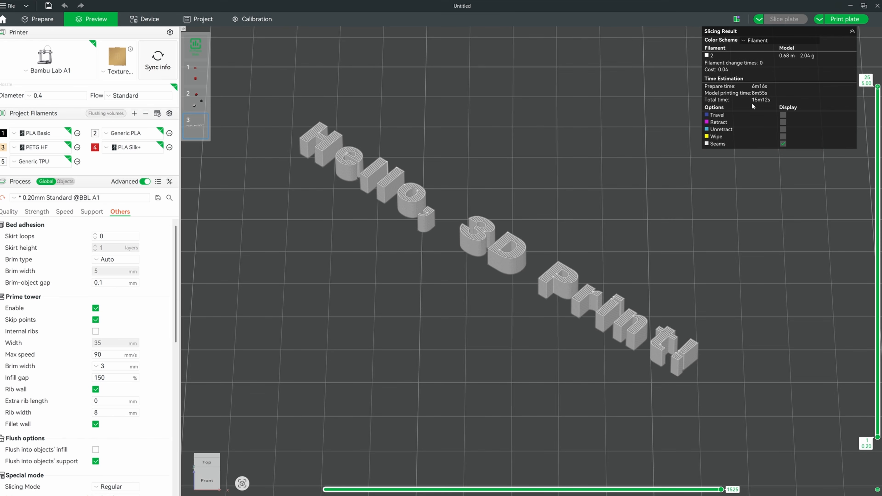
drag(878, 86, 868, 298)
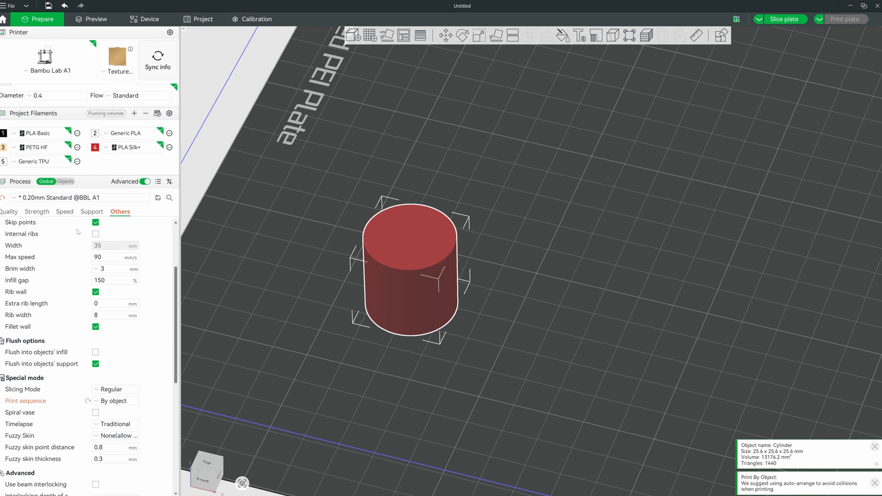
Step: Show the global strength settings and inspect the walls and grid infill inside plate 1's cylinder at layer 26
click(46, 215)
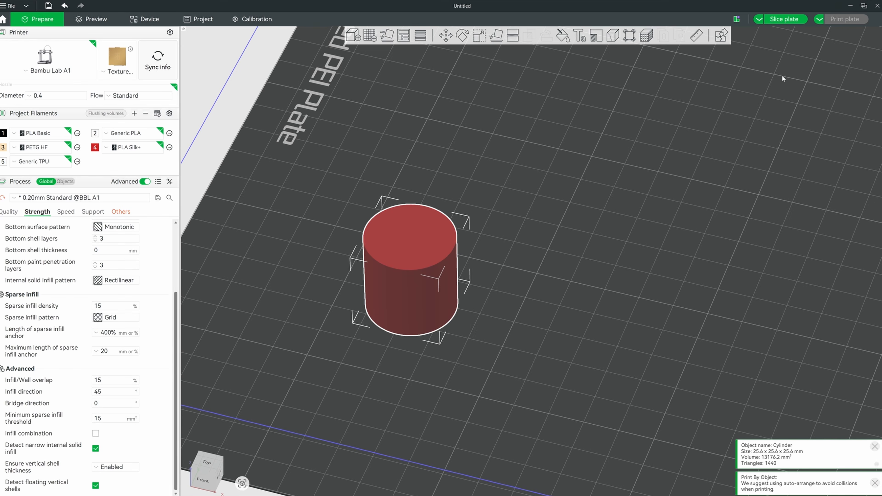
click(95, 21)
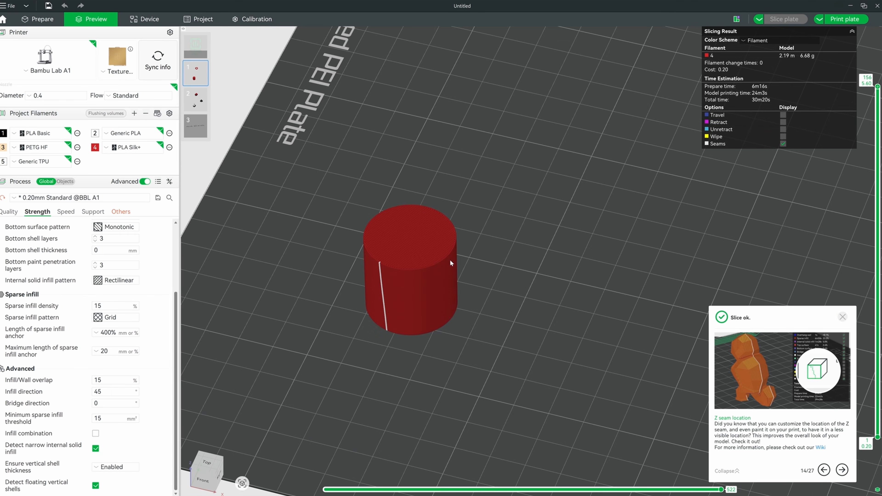
drag(878, 86, 876, 380)
scroll(425, 340, up, 5)
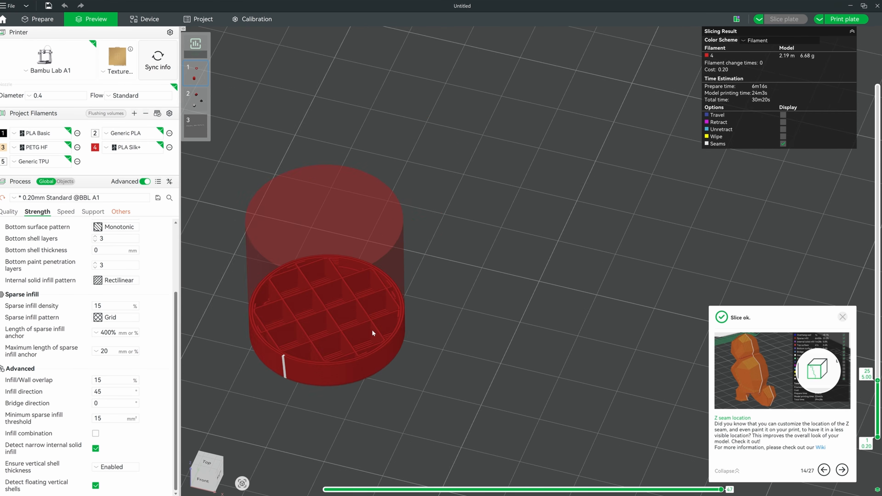
middle_drag(535, 249, 564, 249)
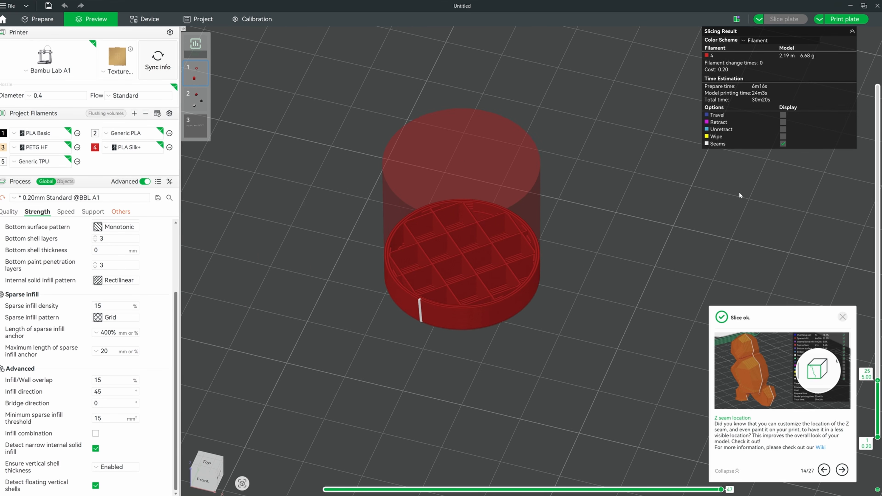
click(842, 317)
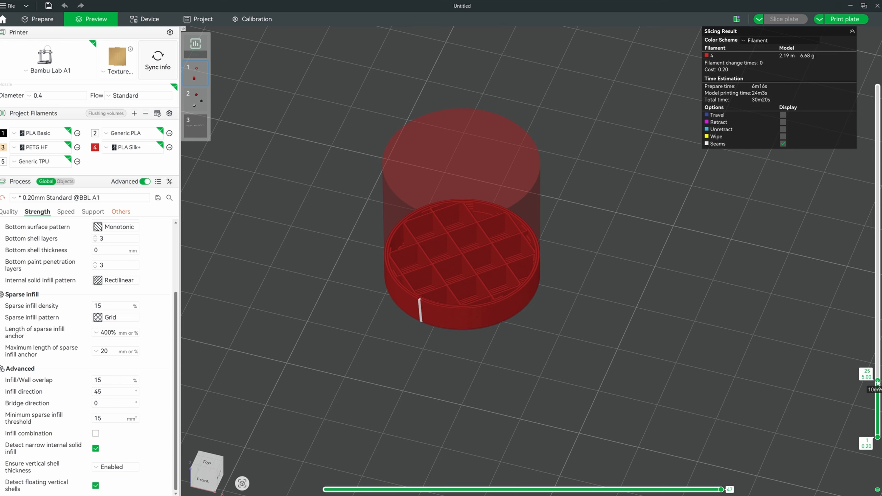
mouse_move(877, 380)
mouse_down()
mouse_move(876, 442)
mouse_move(878, 378)
mouse_up()
scroll(505, 316, up, 2)
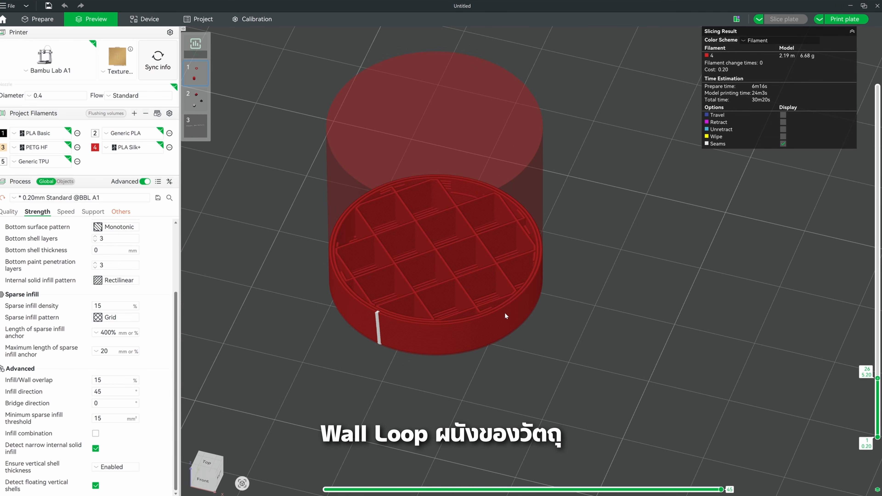
Step: Set the wall loops to 4, reslice plate 1 and inspect the cylinder's walls down to layer 17
scroll(152, 325, up, 3)
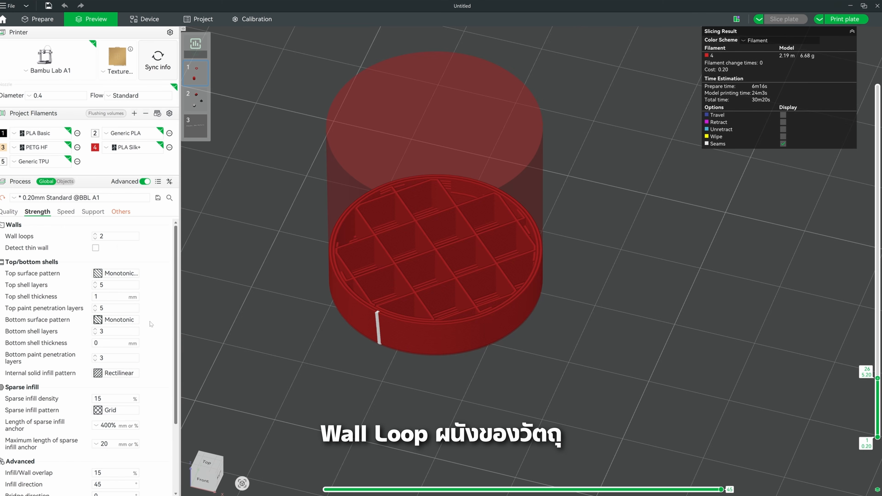
click(95, 235)
click(95, 235)
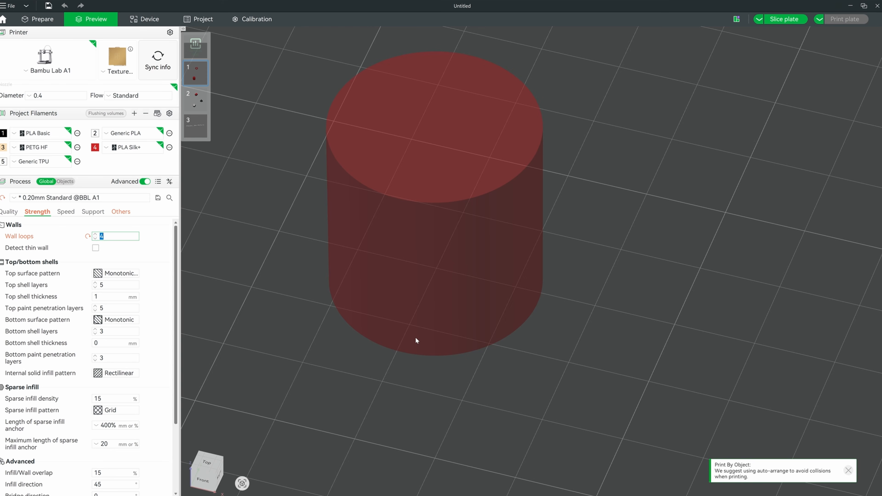
click(781, 19)
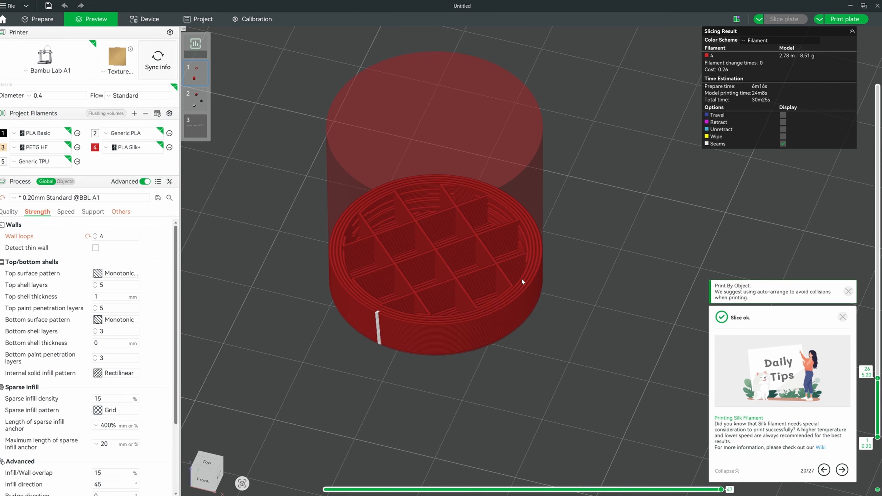
scroll(521, 281, up, 2)
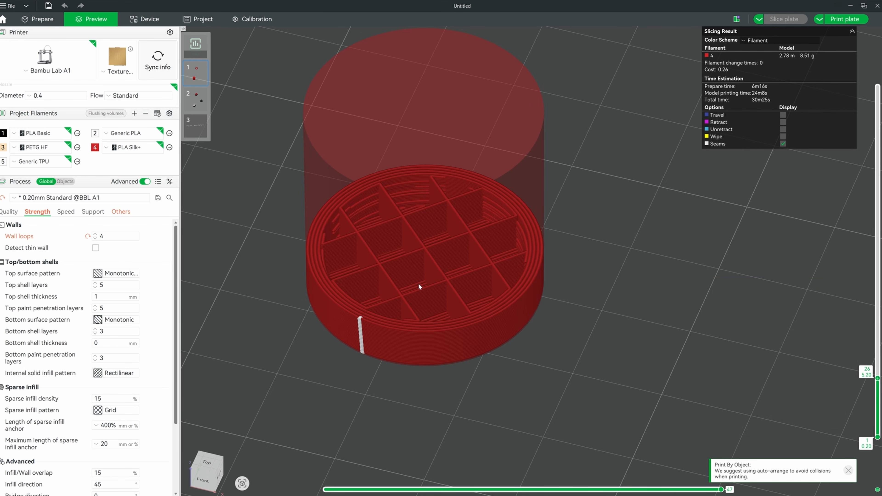
drag(869, 379, 870, 403)
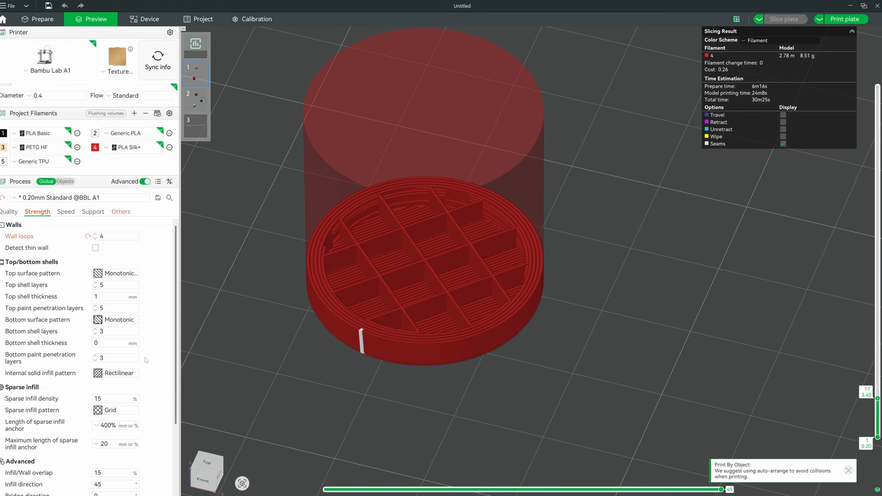
Step: Set the sparse infill density to 20%, reslice plate 1 and inspect the cylinder's infill up to layer 36
scroll(158, 347, down, 3)
scroll(158, 347, down, 1)
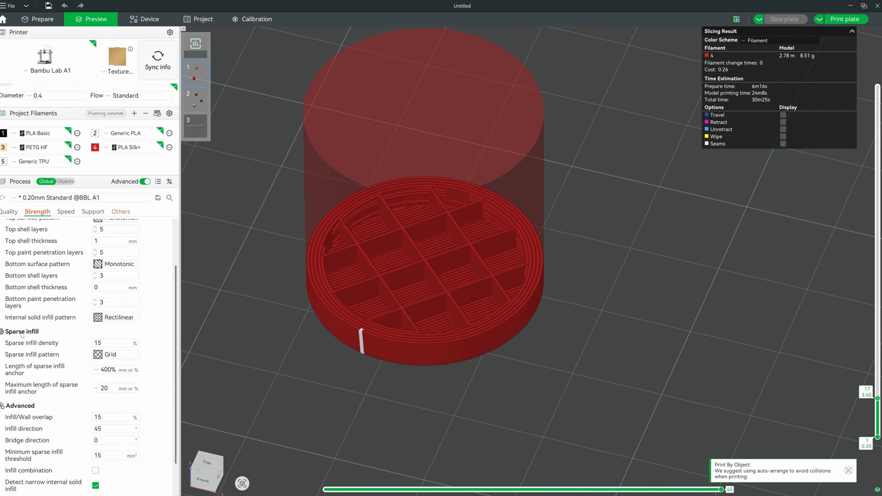
scroll(21, 333, down, 1)
drag(105, 330, 88, 330)
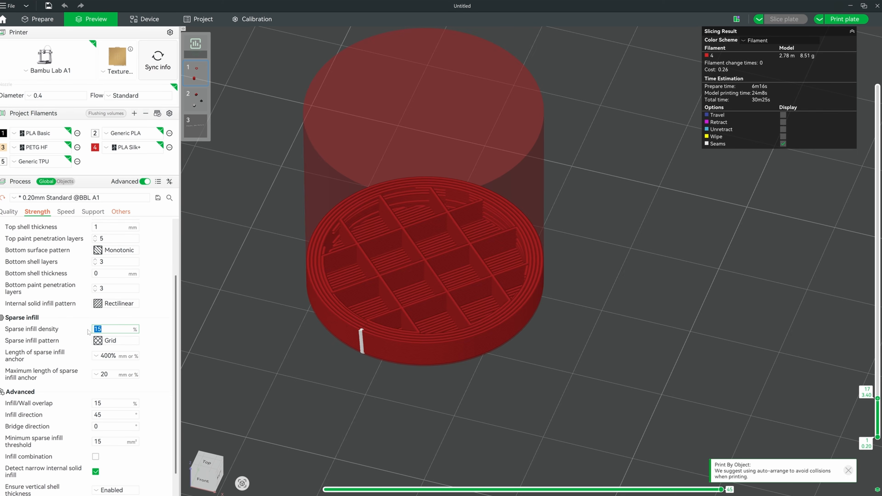
text(20)
click(785, 20)
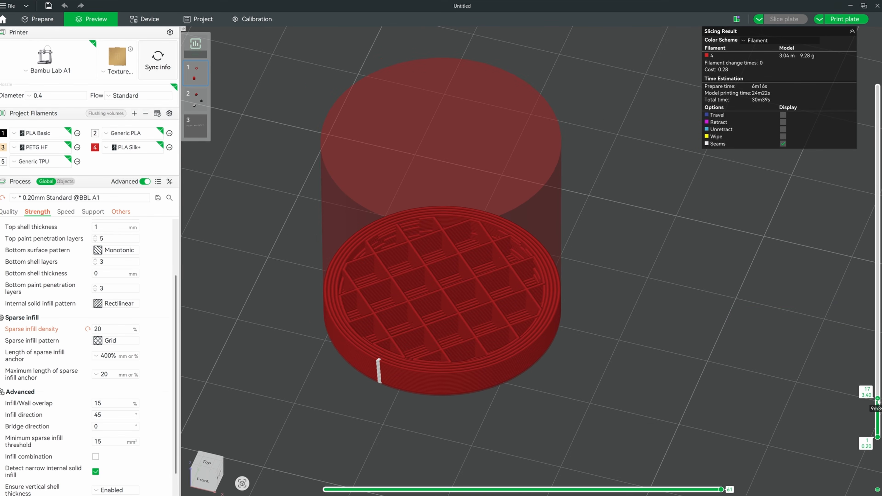
drag(875, 401, 851, 356)
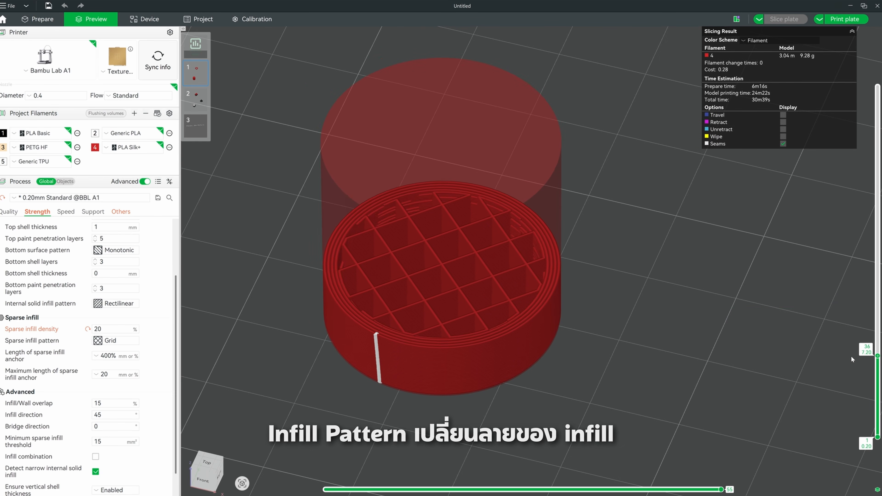
Step: Change the sparse infill pattern to Honeycomb, reslice plate 1 and inspect the cylinder's infill at layer 57
click(116, 327)
scroll(118, 320, down, 2)
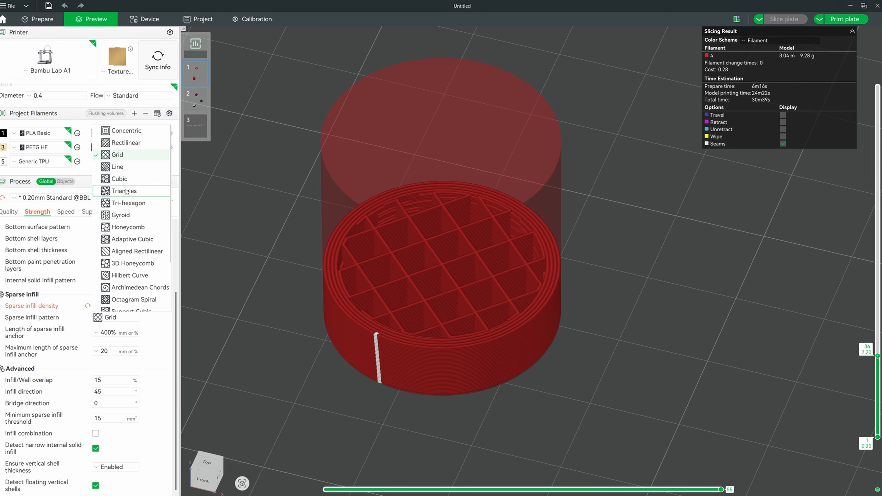
click(130, 227)
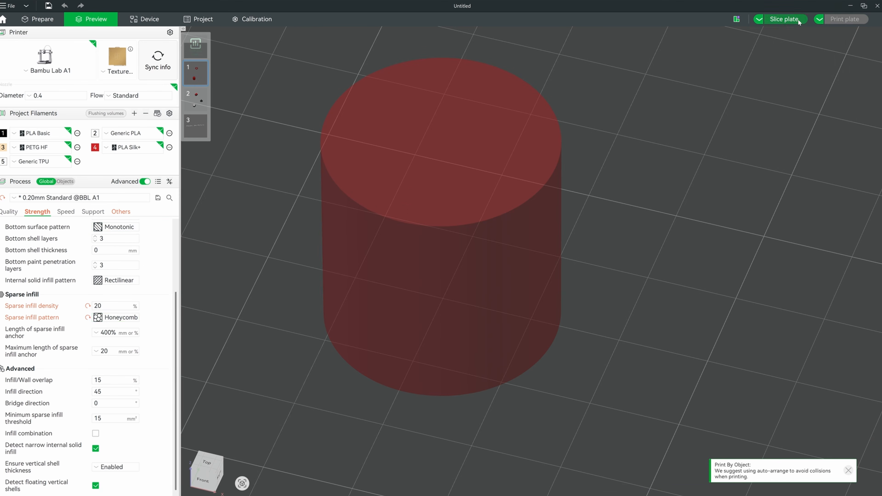
click(798, 20)
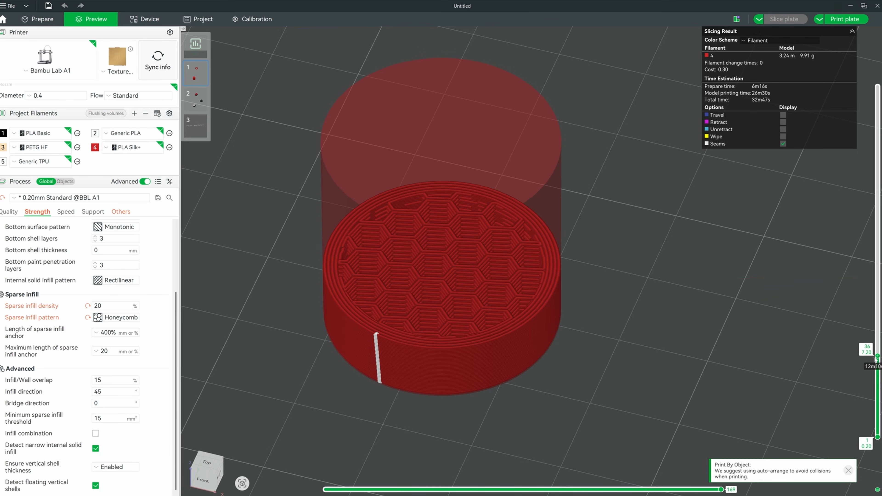
drag(867, 356, 865, 310)
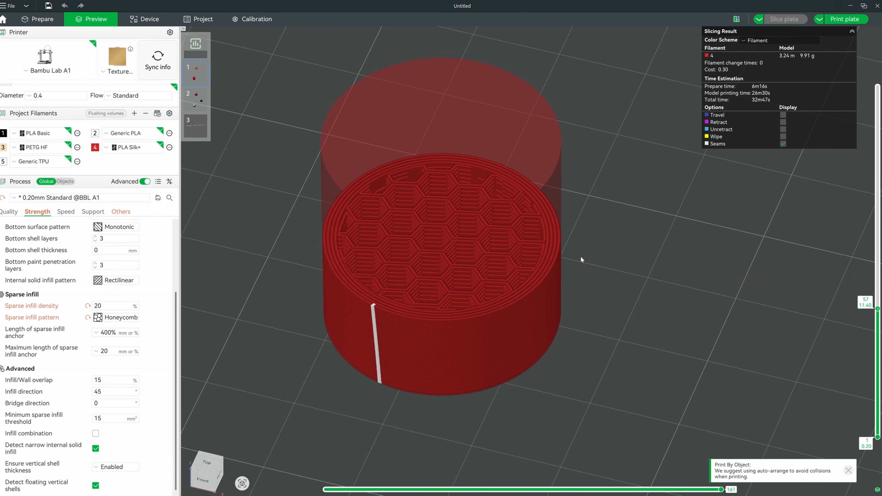
drag(639, 267, 638, 276)
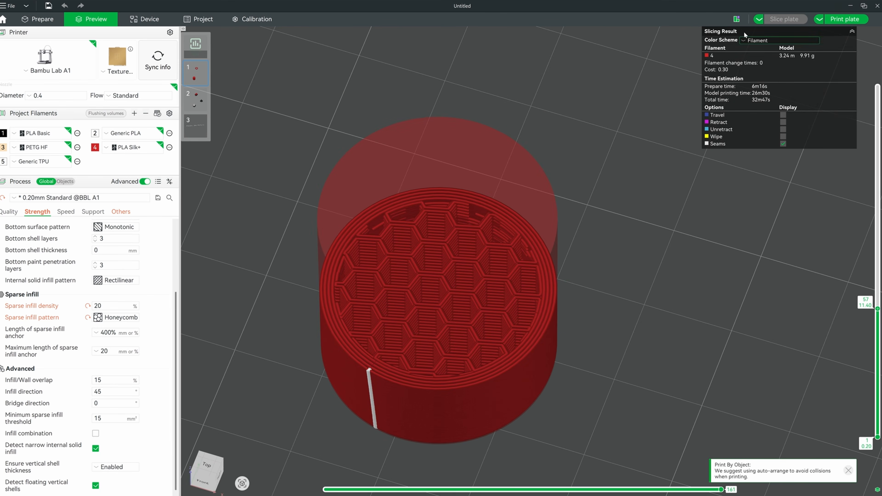
Step: Set the top surface pattern to Concentric, reslice plate 1 and inspect the cylinder's top surface at layer 156
drag(859, 310, 850, 91)
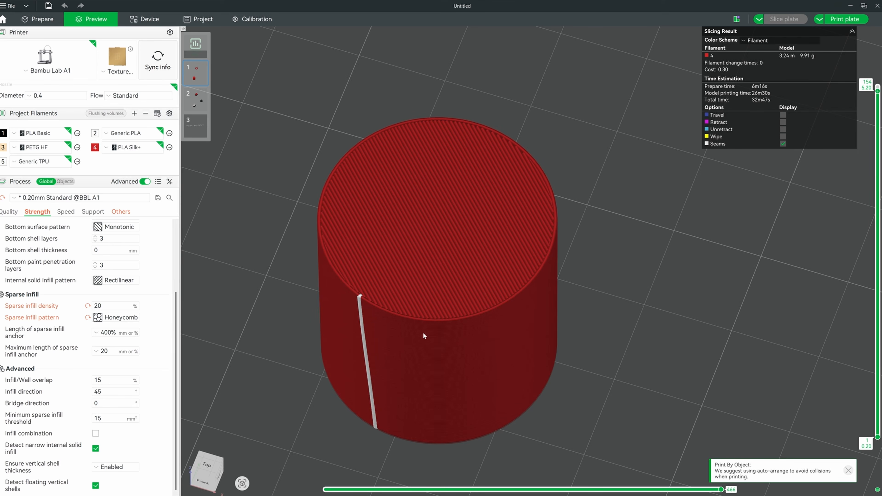
scroll(104, 278, up, 3)
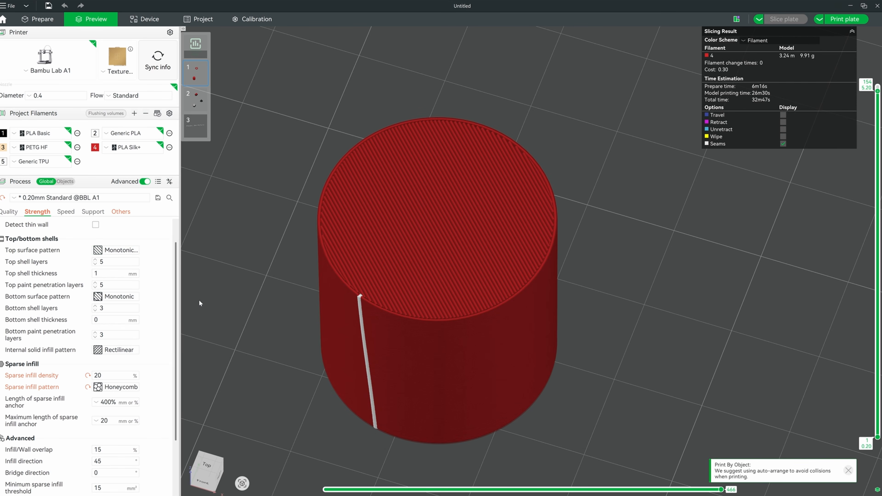
click(123, 251)
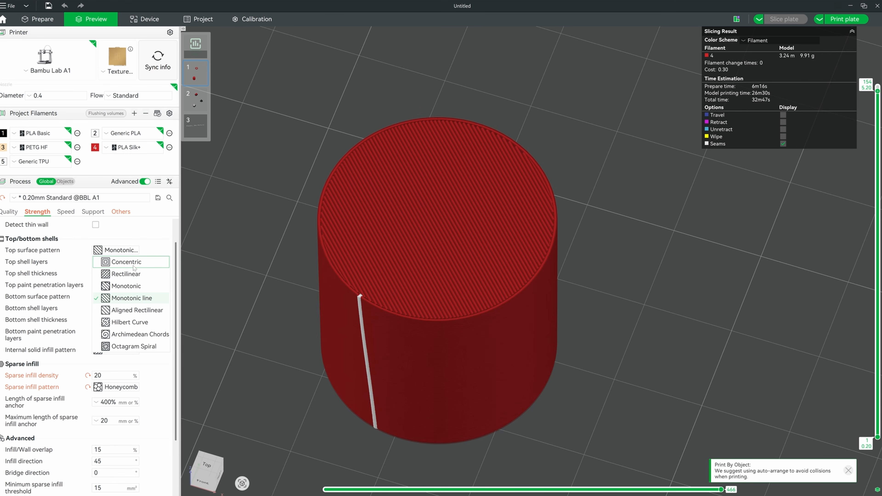
click(131, 263)
click(794, 20)
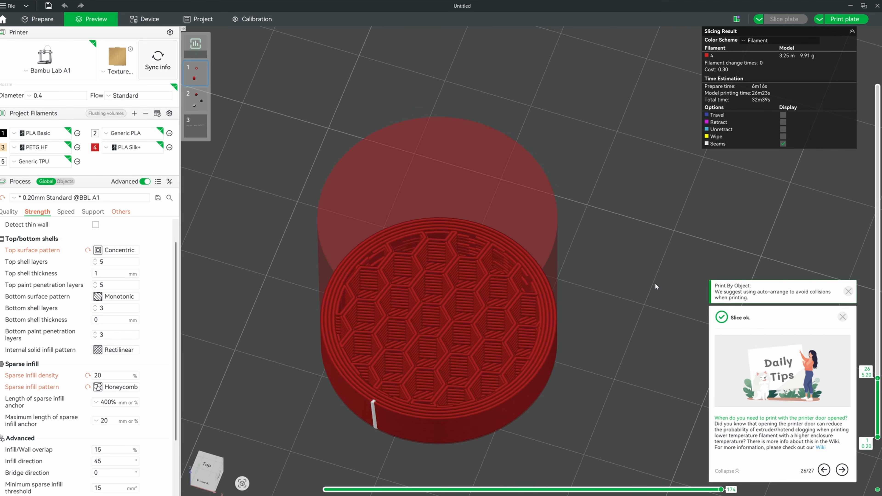
drag(870, 376, 877, 86)
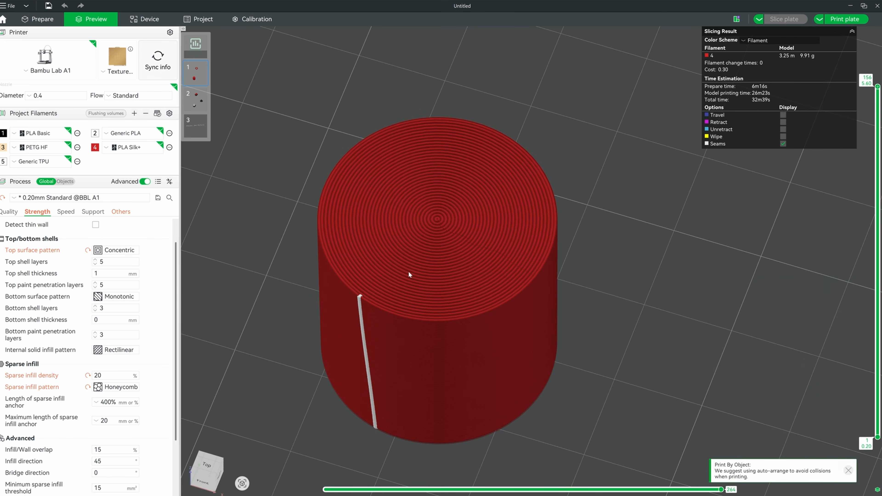
Step: Change the top surface pattern to Hilbert Curve, reslice plate 1 and inspect the cylinder's top surface
click(118, 250)
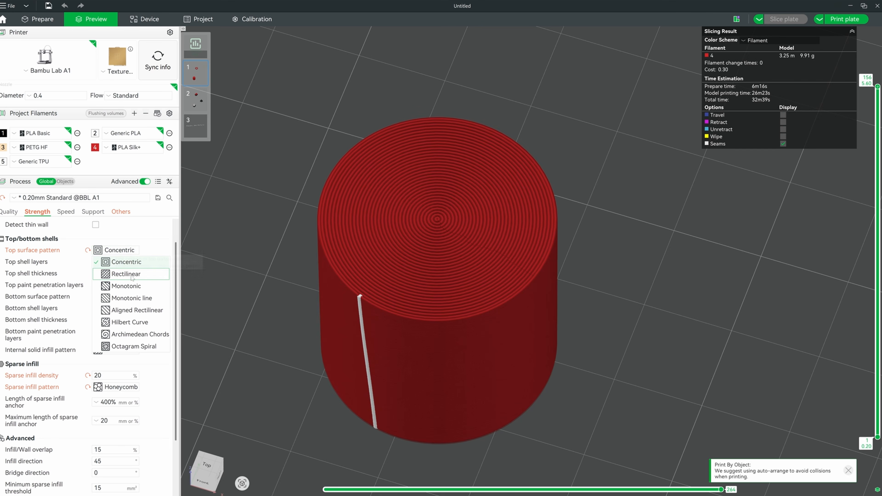
click(132, 323)
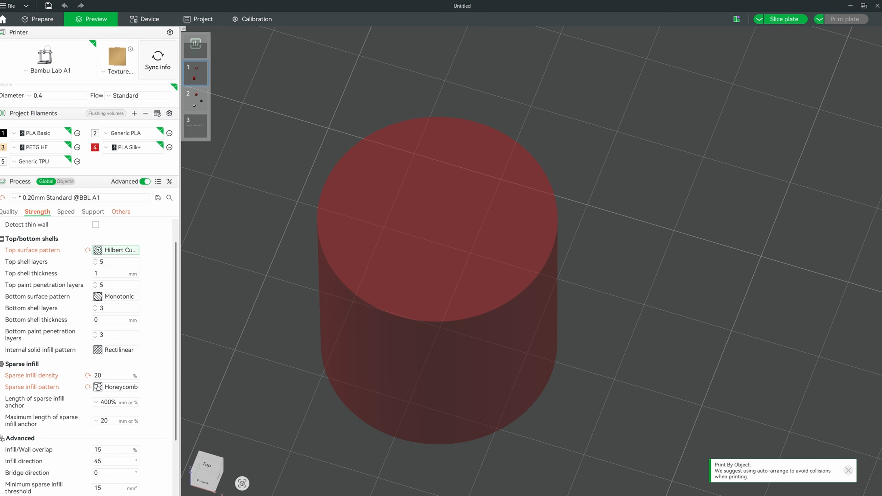
click(787, 20)
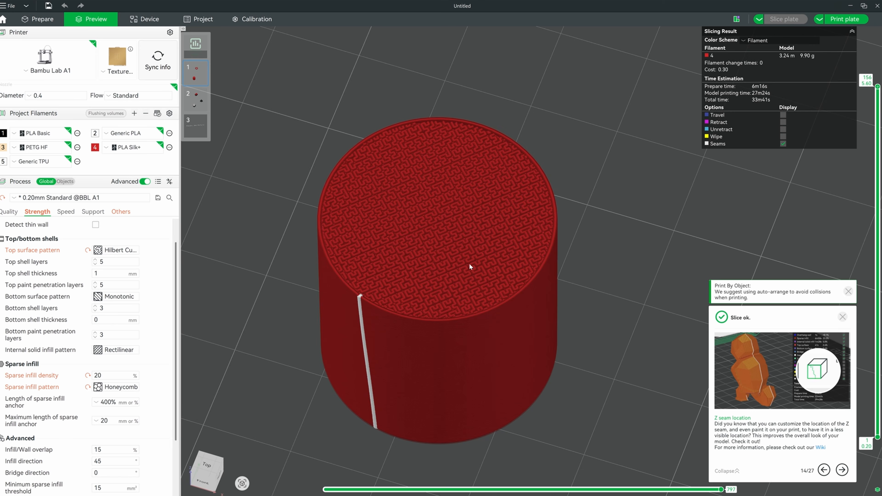
scroll(424, 242, up, 3)
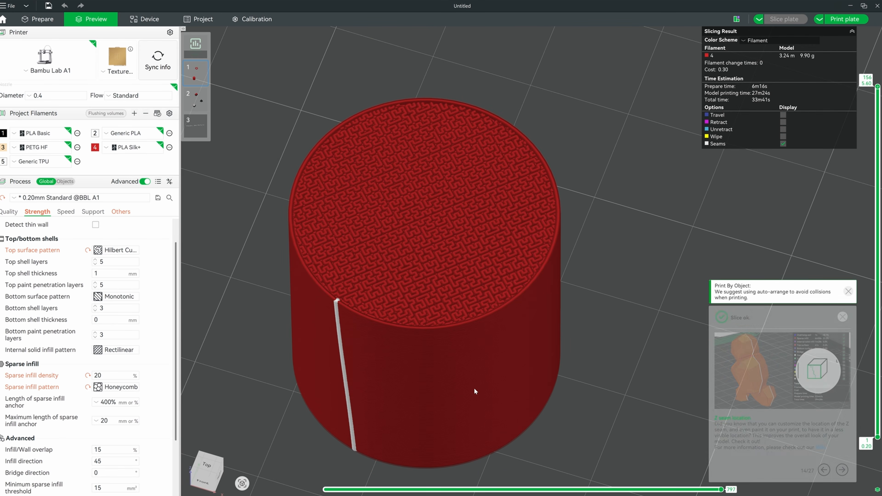
Step: Set the bottom surface pattern to Octagram Spiral, reslice plate 1 and compare the cylinder's underside with its top
drag(475, 386, 484, 302)
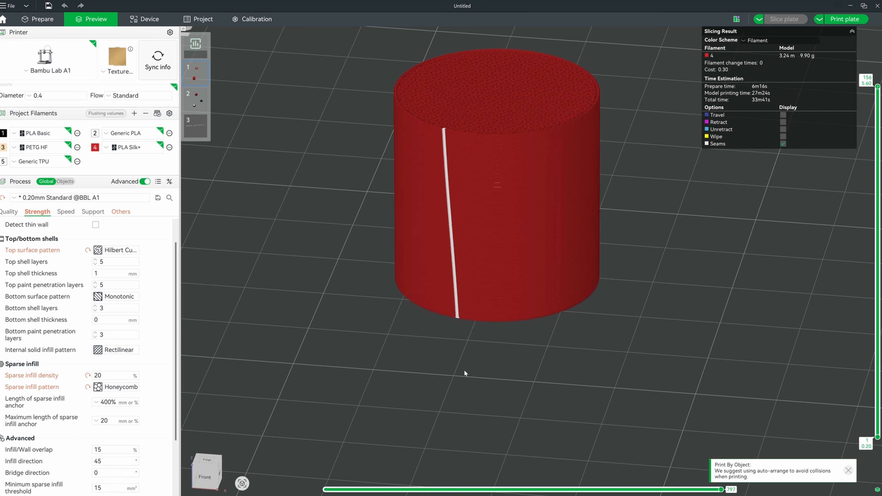
drag(465, 373, 493, 277)
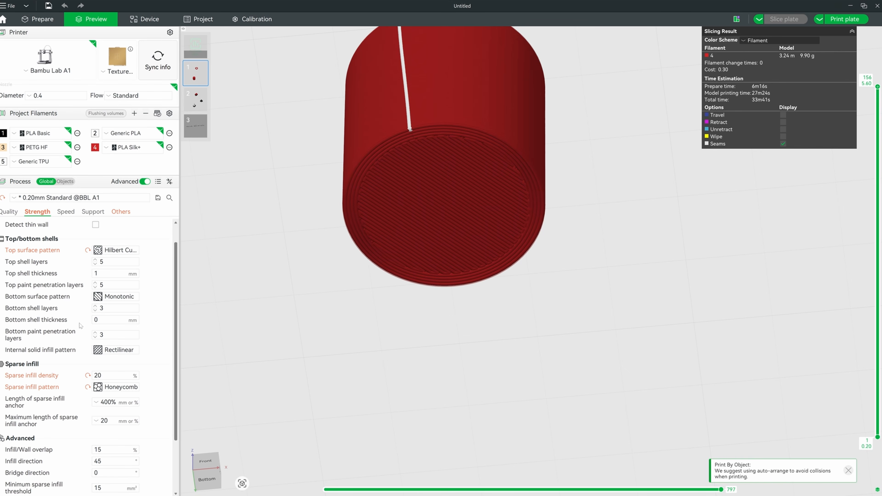
click(106, 299)
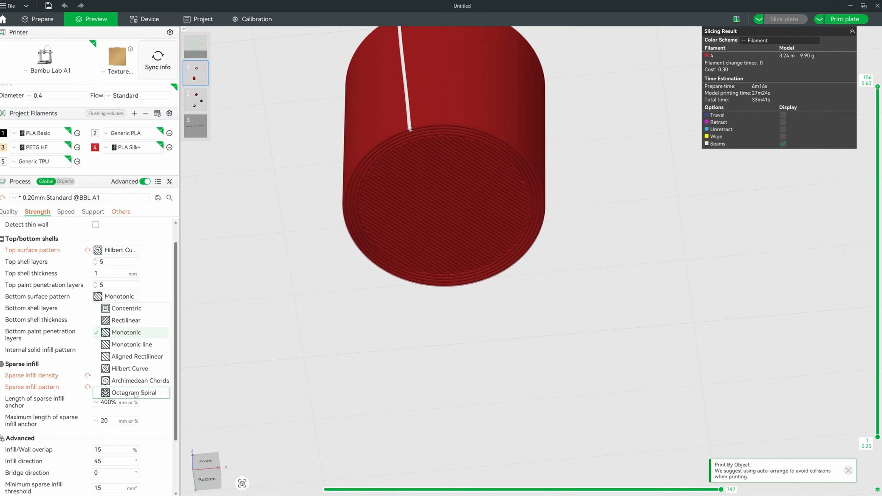
click(115, 394)
click(780, 20)
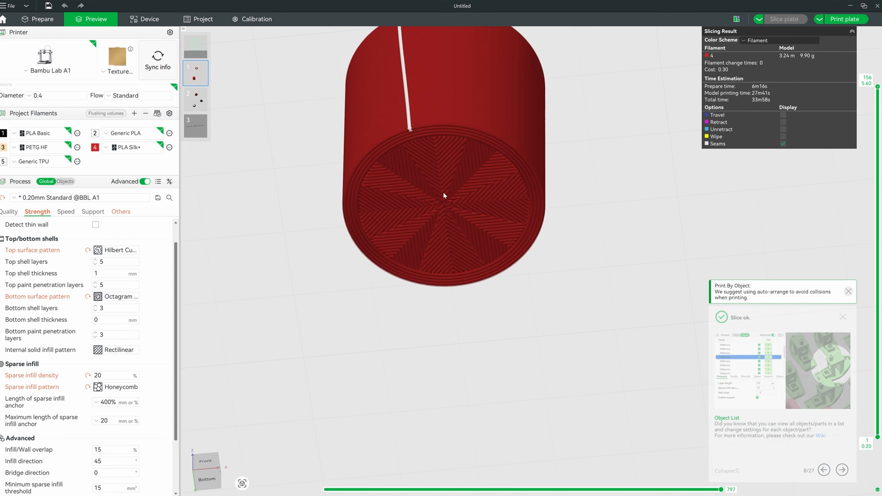
drag(578, 173, 435, 226)
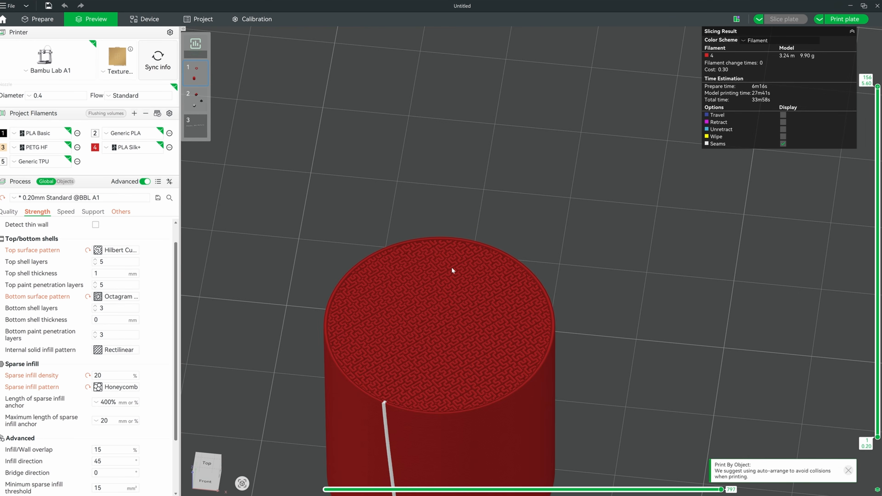
middle_drag(452, 271, 453, 213)
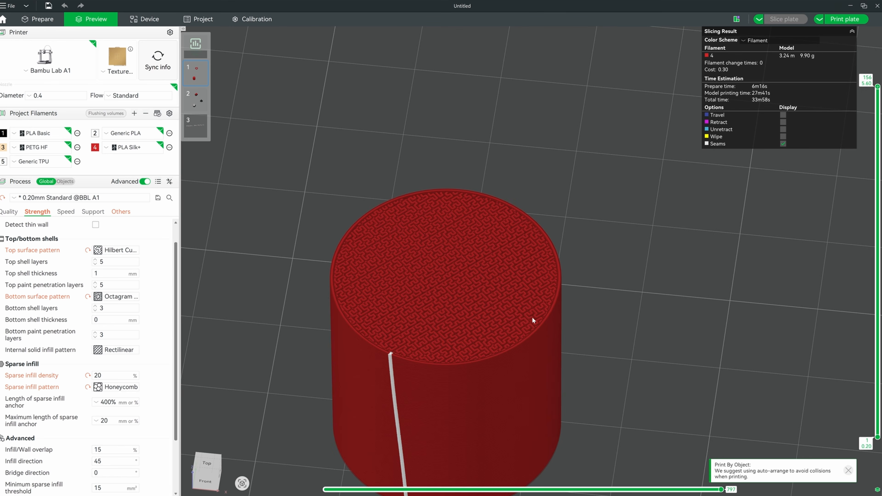
Step: Lower the preview to layer 129 and look over the remaining sparse infill and advanced strength settings
drag(877, 86, 877, 146)
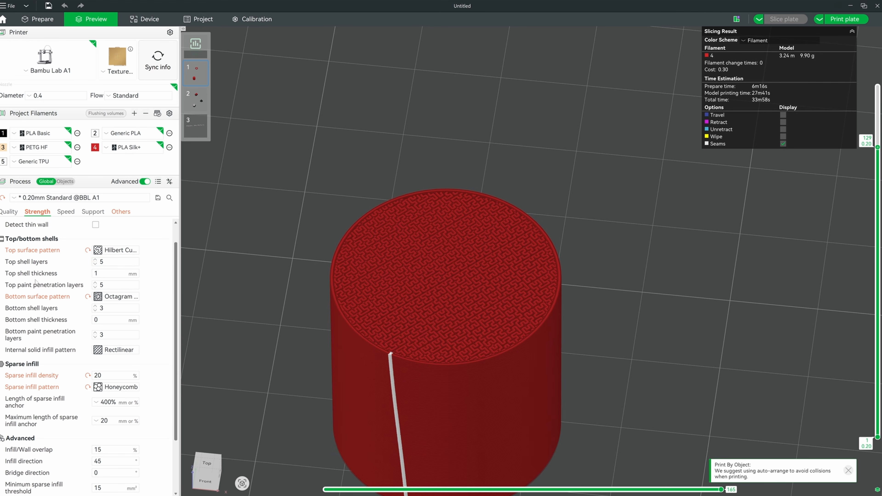
scroll(36, 283, down, 3)
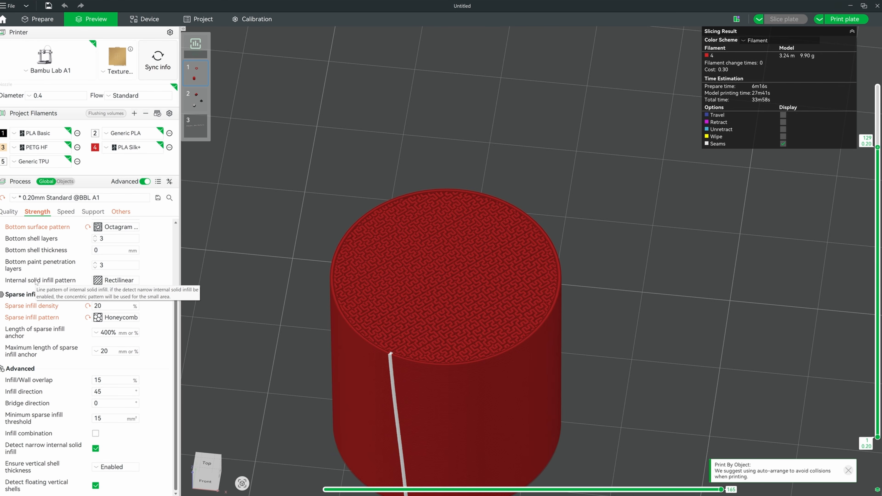
scroll(406, 266, down, 4)
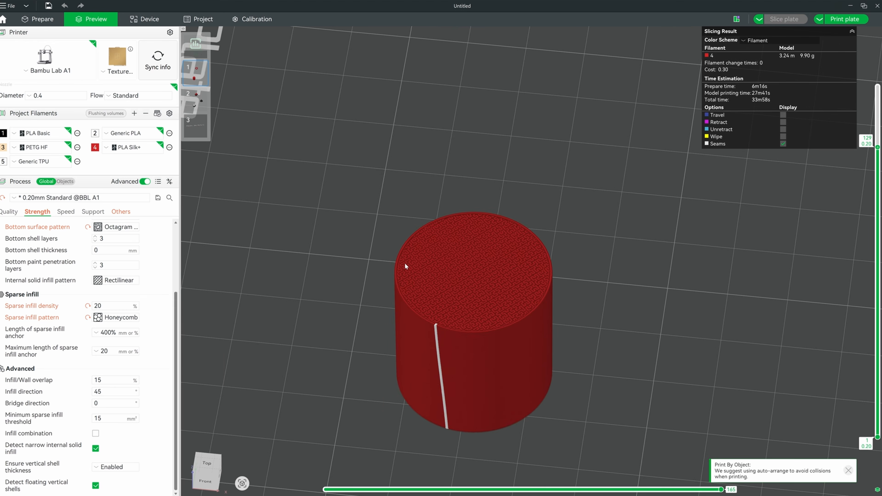
right_drag(620, 264, 504, 244)
right_drag(592, 243, 486, 243)
scroll(486, 242, down, 2)
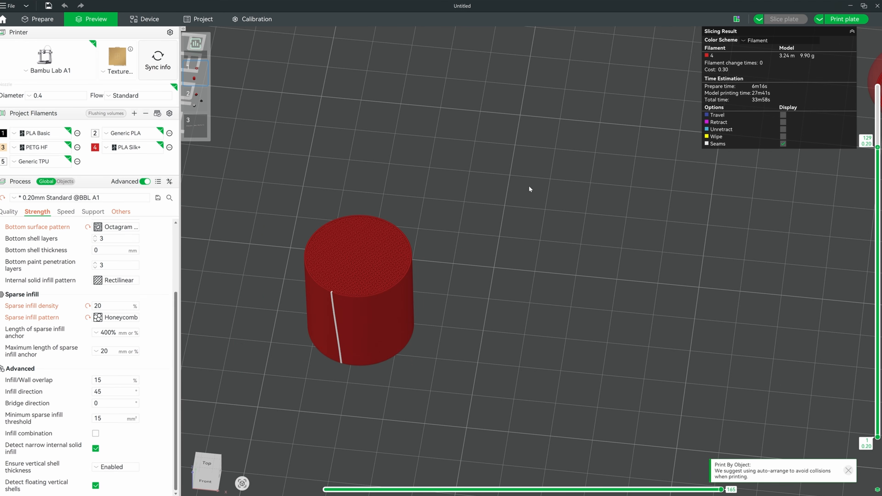
Step: Set Fuzzy Skin to Contour in the special mode settings and reslice plate 1
scroll(529, 189, down, 2)
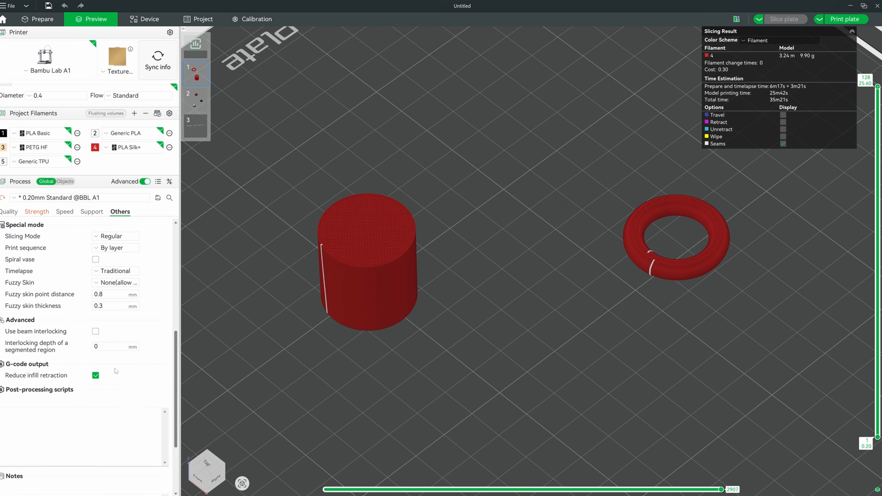
scroll(107, 370, up, 2)
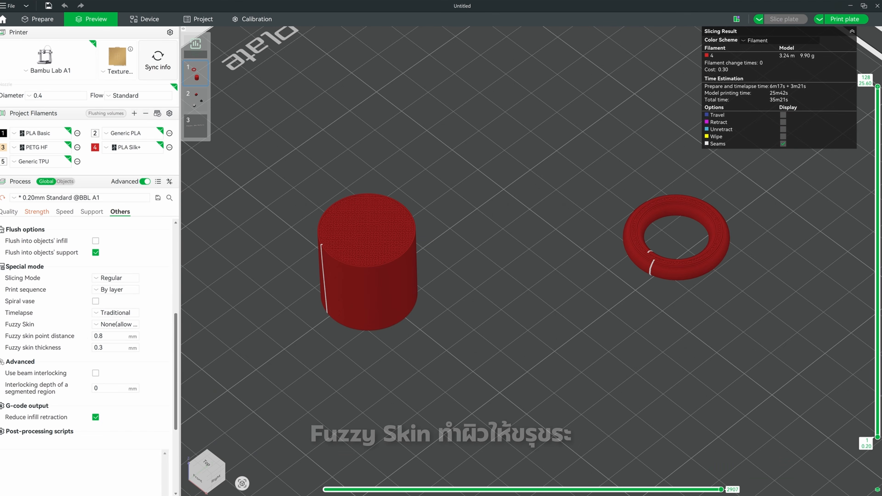
mouse_move(99, 326)
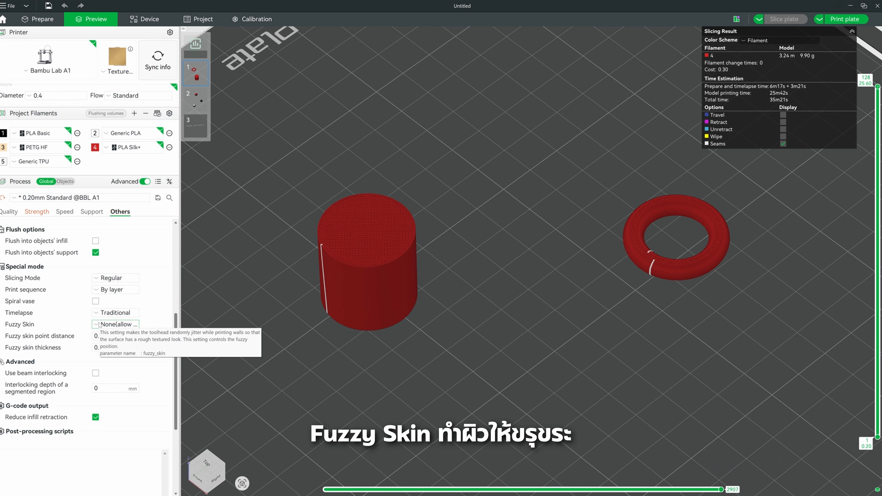
click(117, 325)
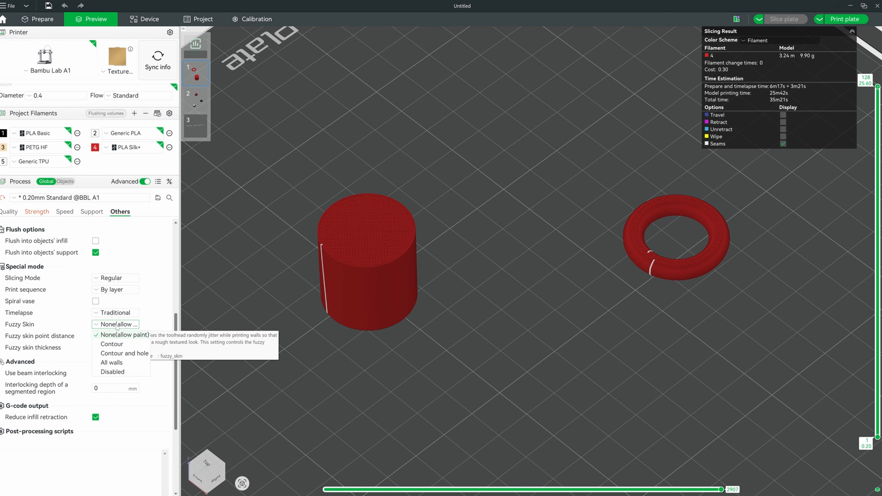
click(111, 344)
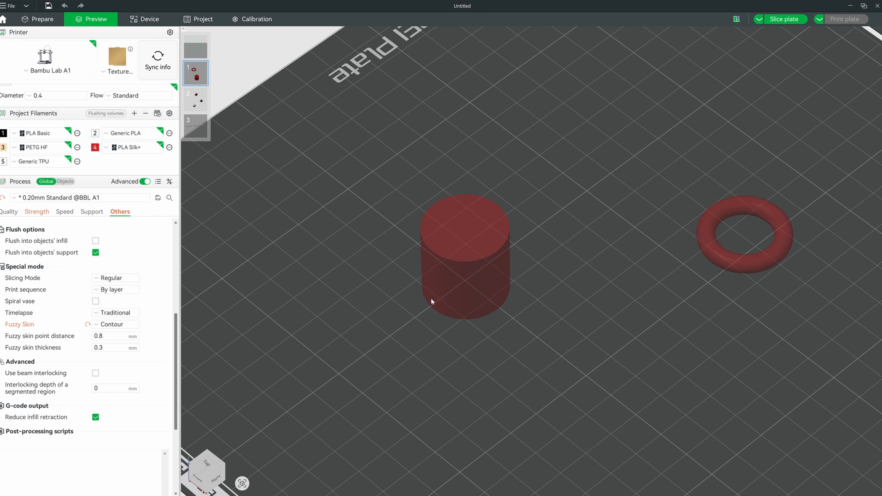
click(783, 18)
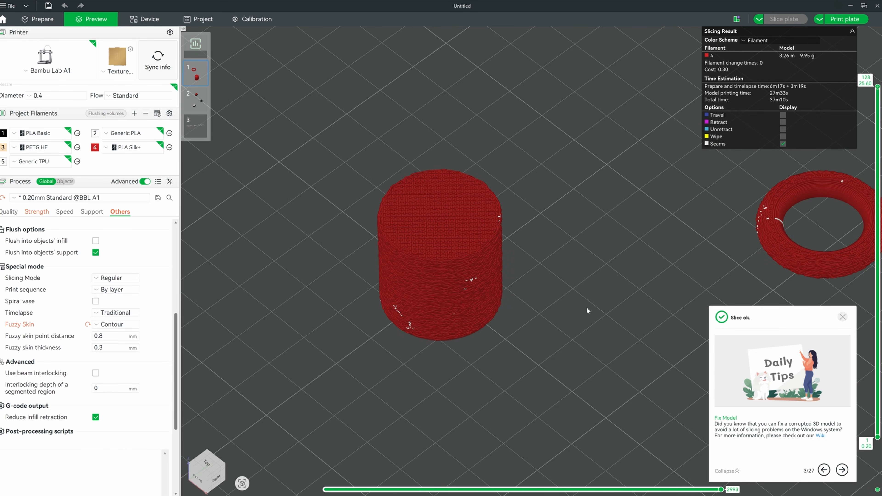
Step: Examine the fuzzy skin texture on the cylinder's outer walls up close in the sliced preview
scroll(466, 301, down, 2)
scroll(422, 292, up, 5)
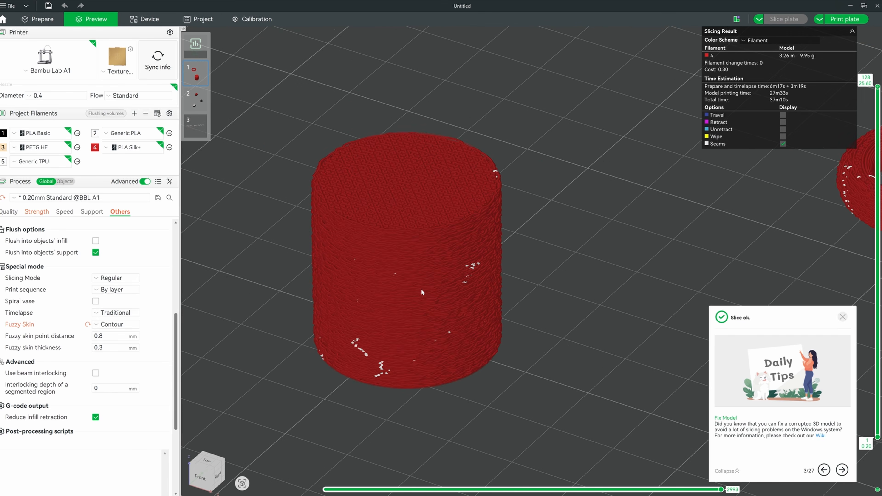
scroll(422, 292, up, 1)
scroll(564, 268, up, 1)
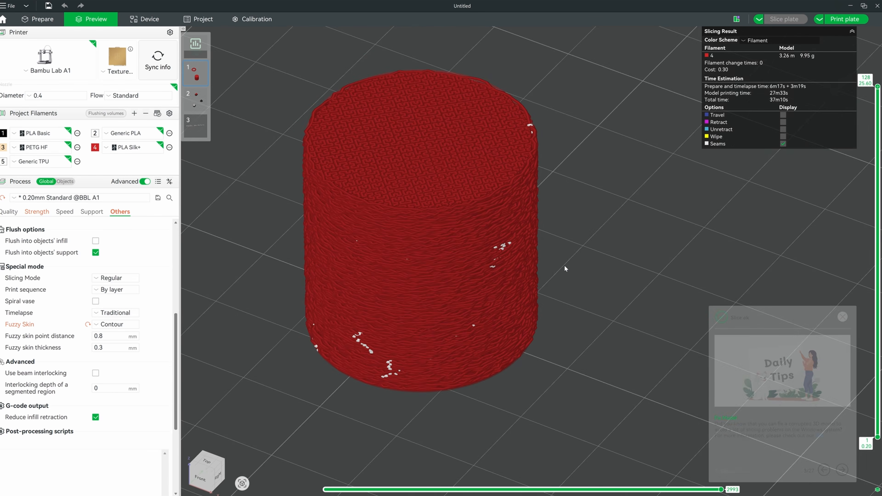
drag(549, 255, 553, 260)
right_drag(553, 260, 573, 221)
drag(877, 88, 791, 77)
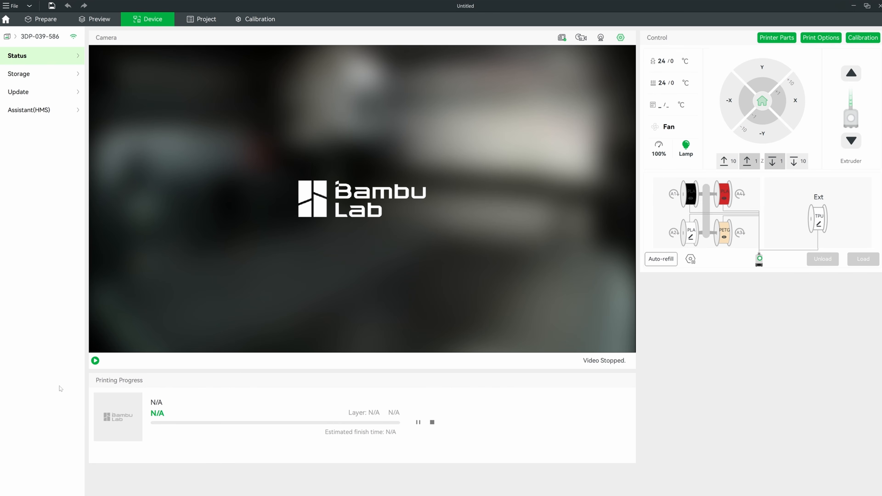
Step: Play the printer's live camera feed and home all axes so the toolhead can be moved
click(96, 361)
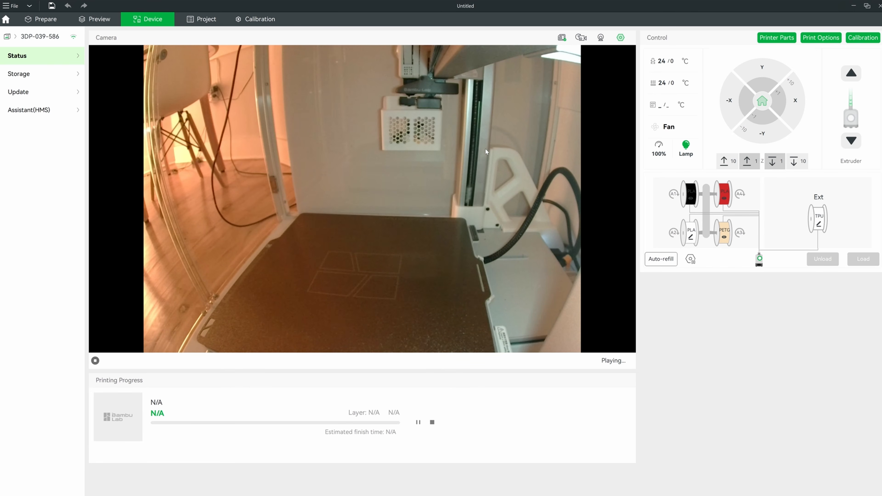
click(96, 361)
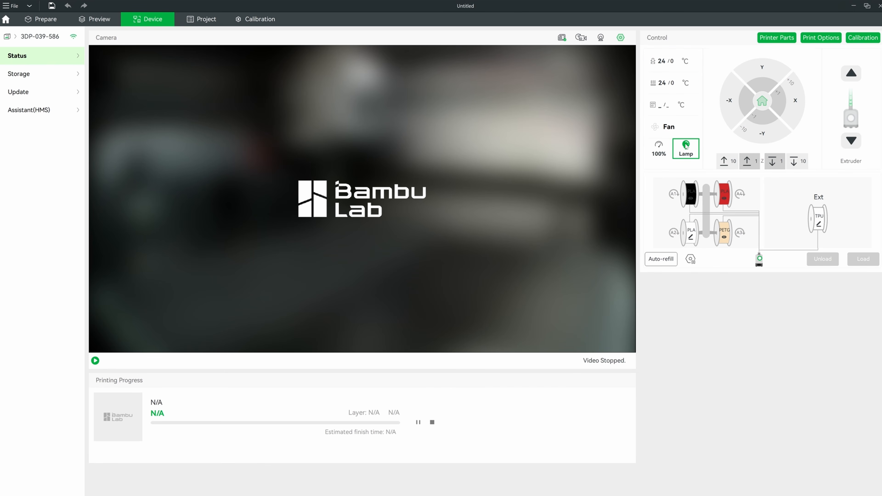
click(95, 360)
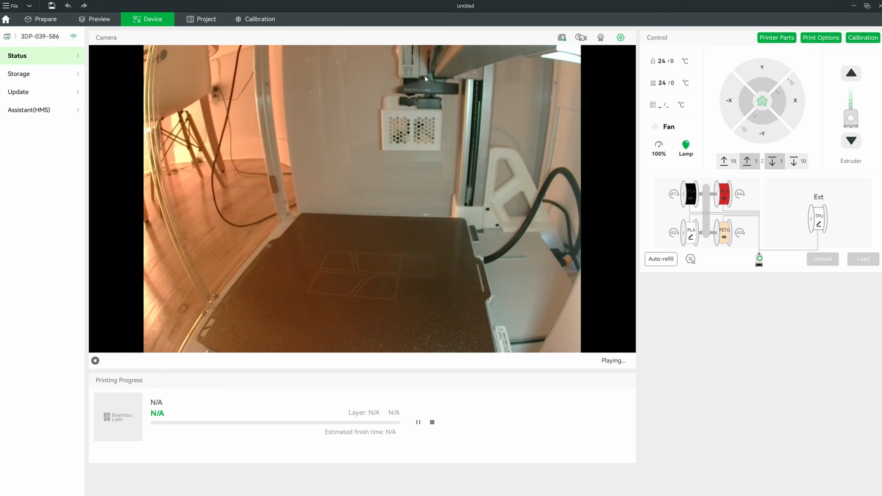
click(802, 108)
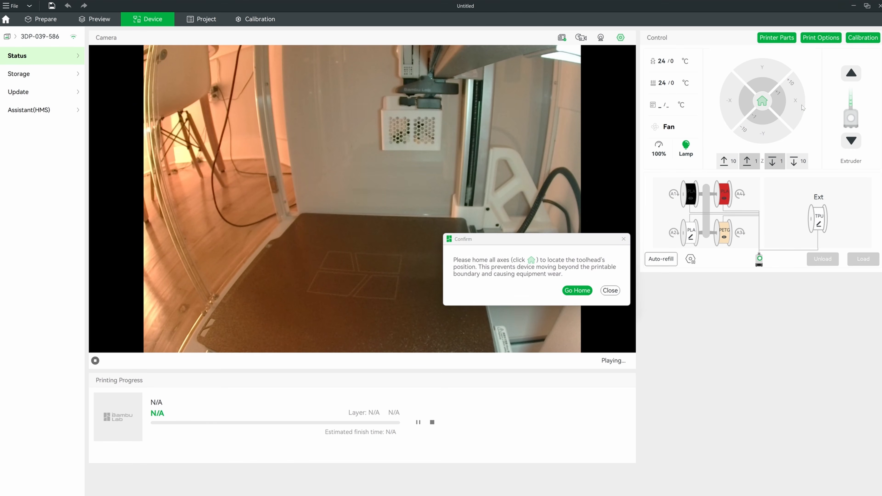
click(573, 291)
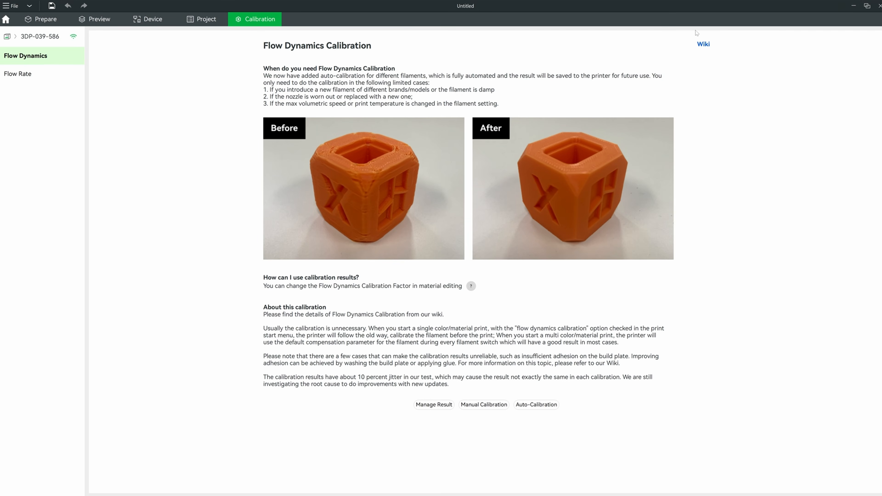
Step: Open the Flow Dynamics Calibration wiki page in the browser and read when the calibration should be performed
click(704, 45)
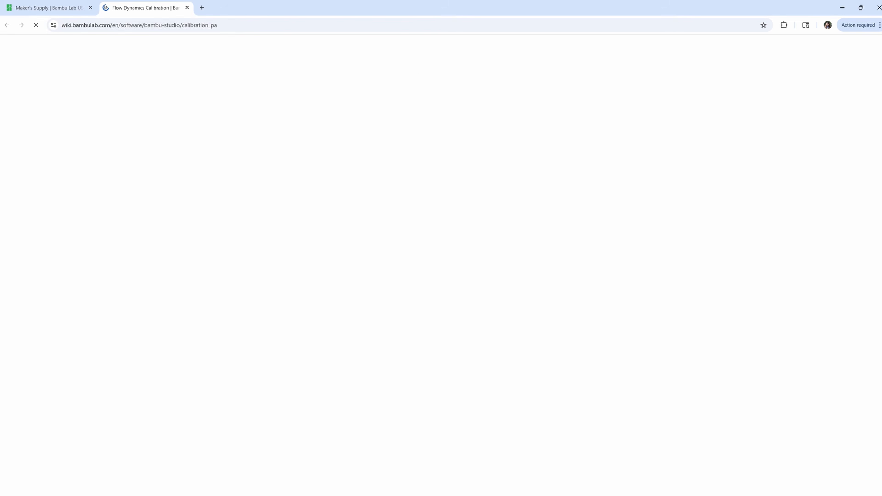
scroll(351, 406, down, 3)
scroll(352, 406, down, 7)
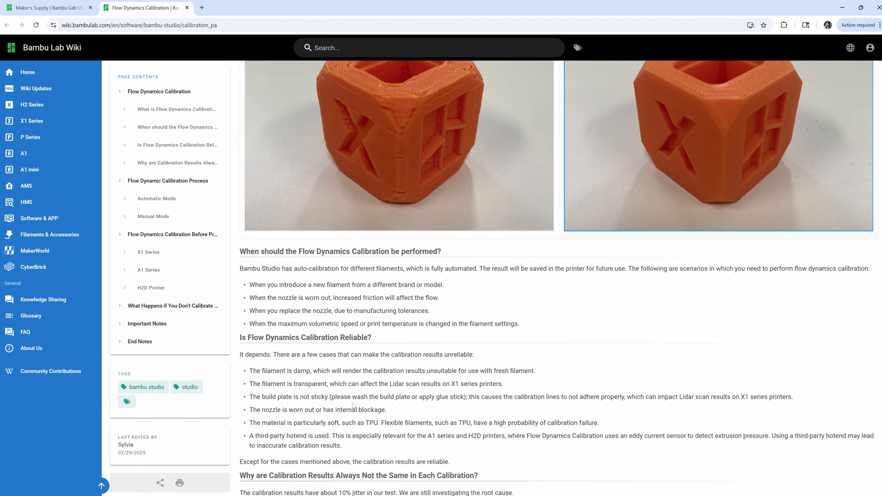
Step: Skim the automatic calibration steps and manual mode section of the Flow Dynamics wiki page, then return to Bambu Studio
scroll(352, 406, down, 18)
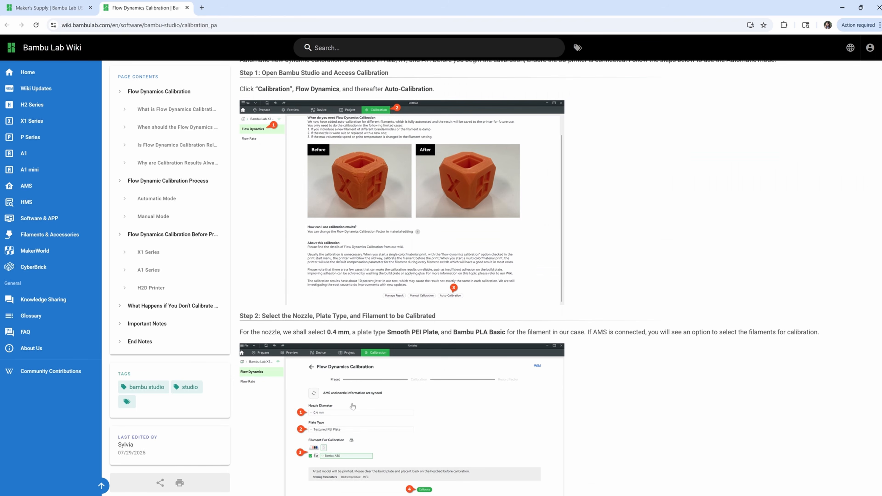
scroll(352, 406, down, 17)
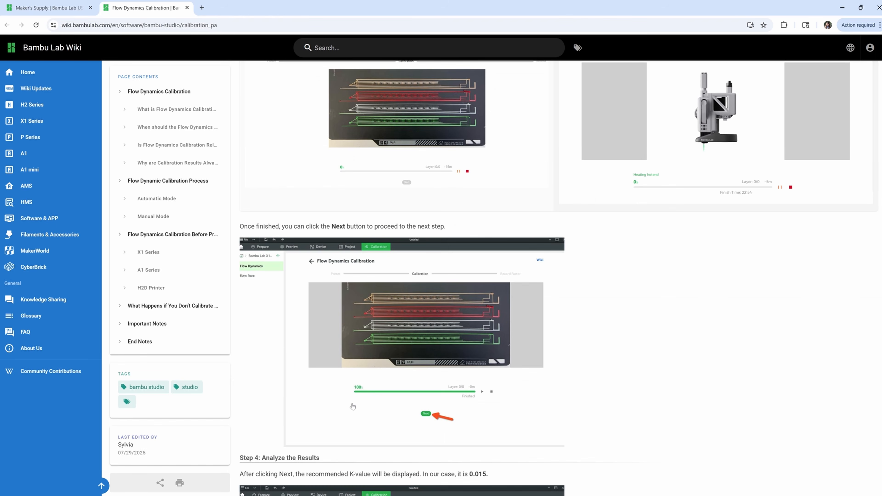
scroll(352, 406, down, 1)
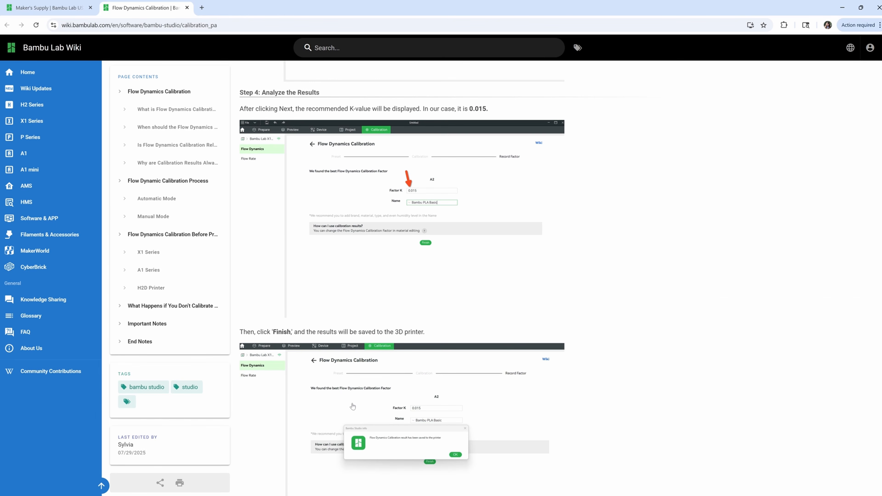
scroll(353, 406, down, 18)
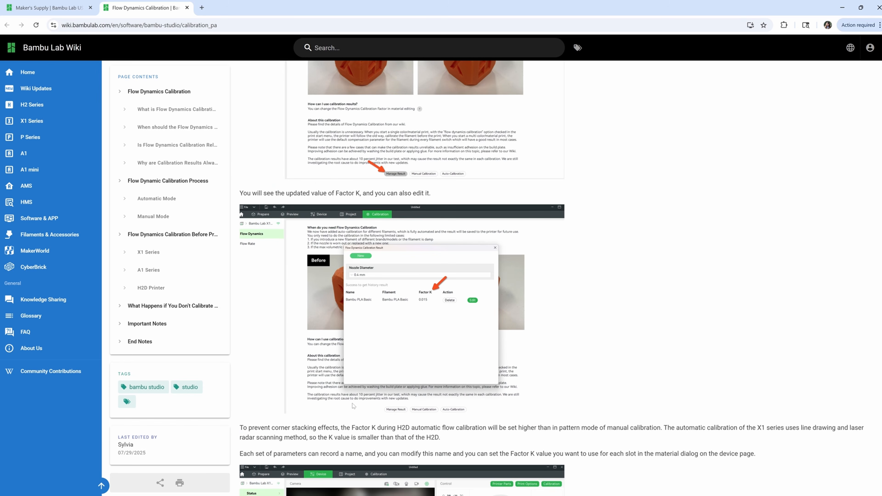
scroll(352, 406, down, 9)
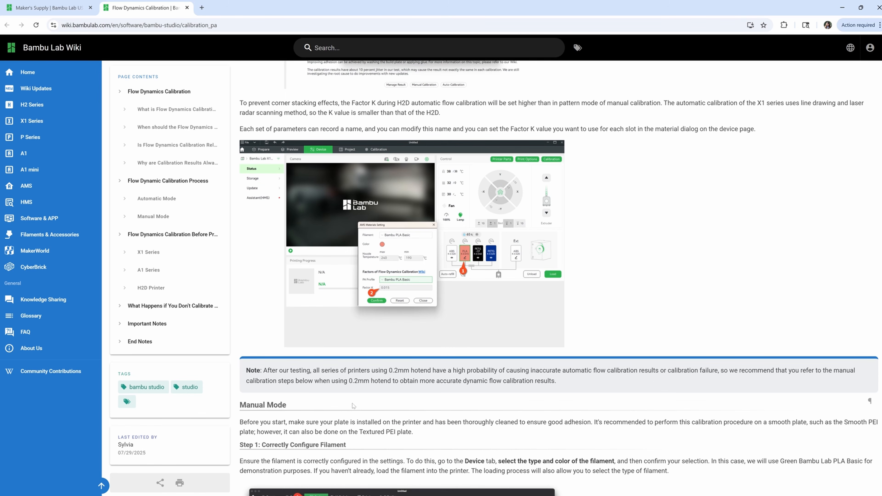
click(843, 7)
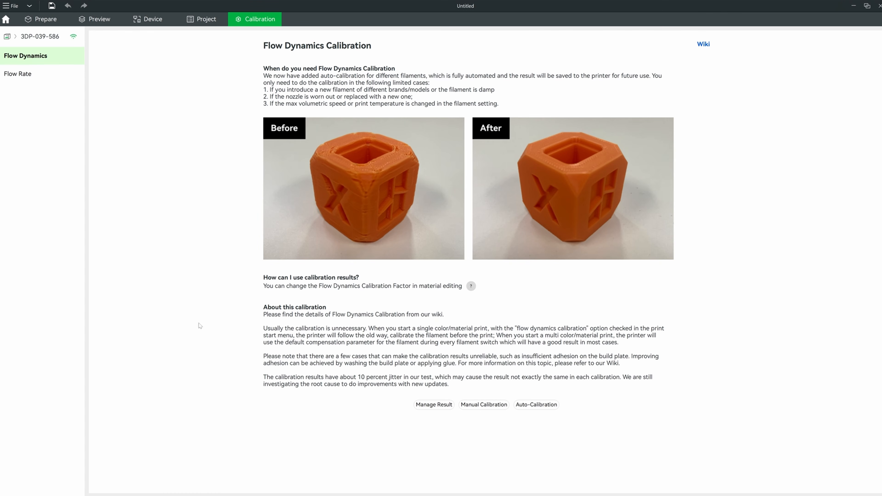
Step: Open the Flow Rate calibration page and its wiki guide, and skim the manual calibration types and process
click(57, 78)
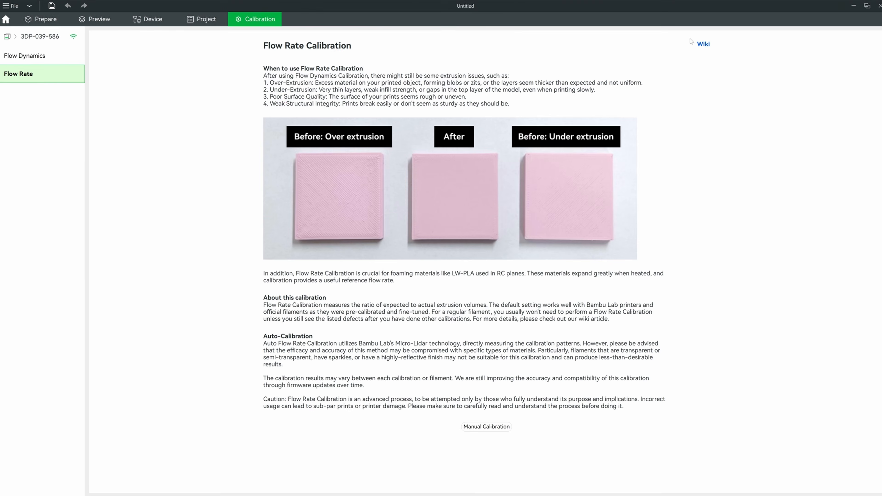
click(705, 45)
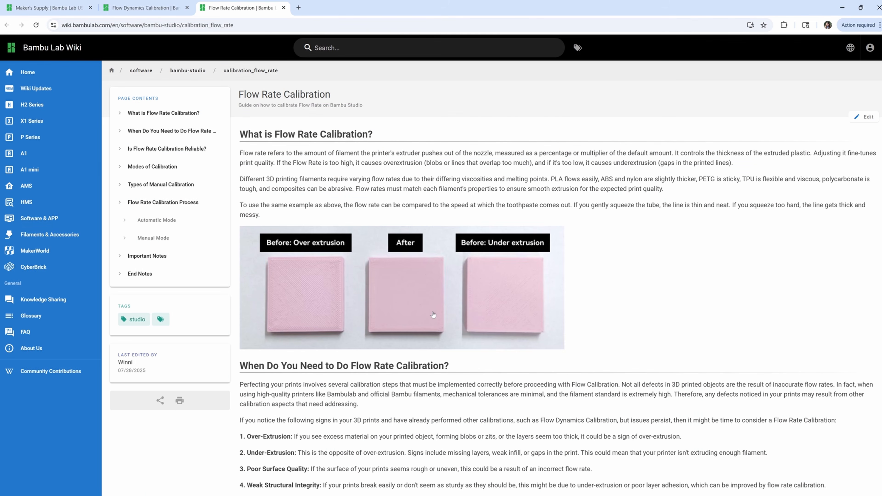
scroll(433, 315, down, 20)
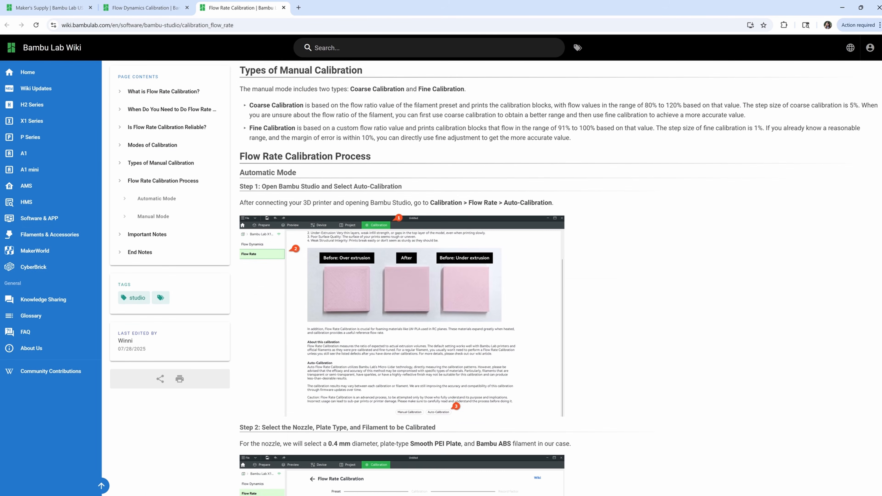
scroll(433, 314, down, 8)
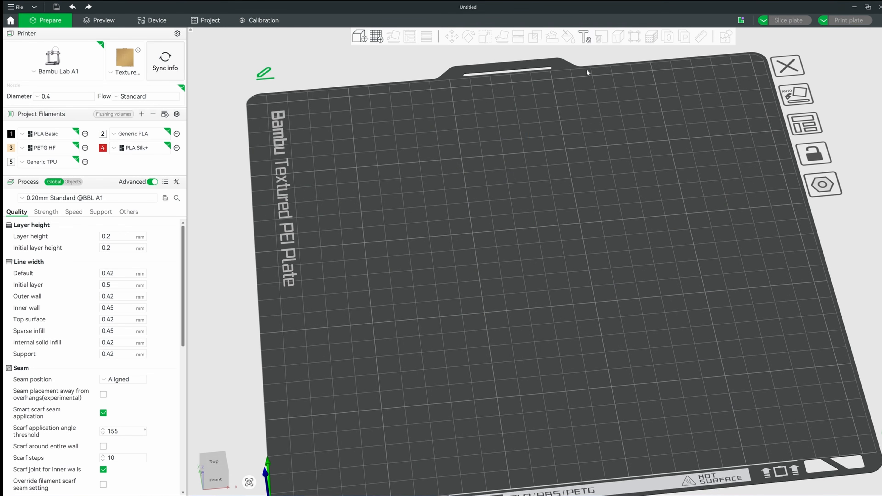
Step: Add a text object reading "Palm Journeys" to the empty plate
click(584, 36)
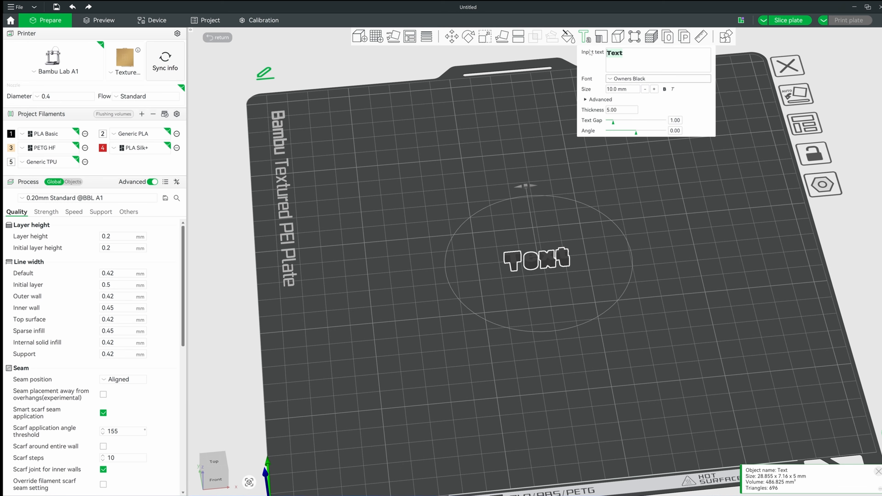
text(Palm)
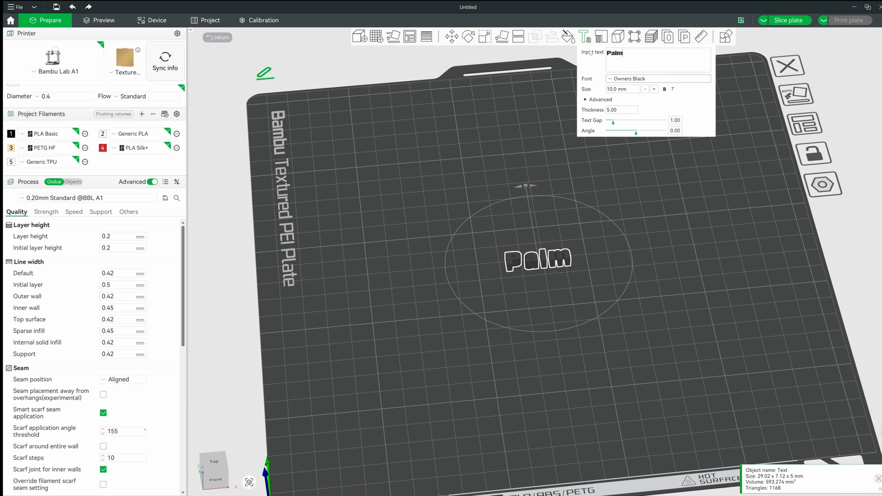
text( Journeys)
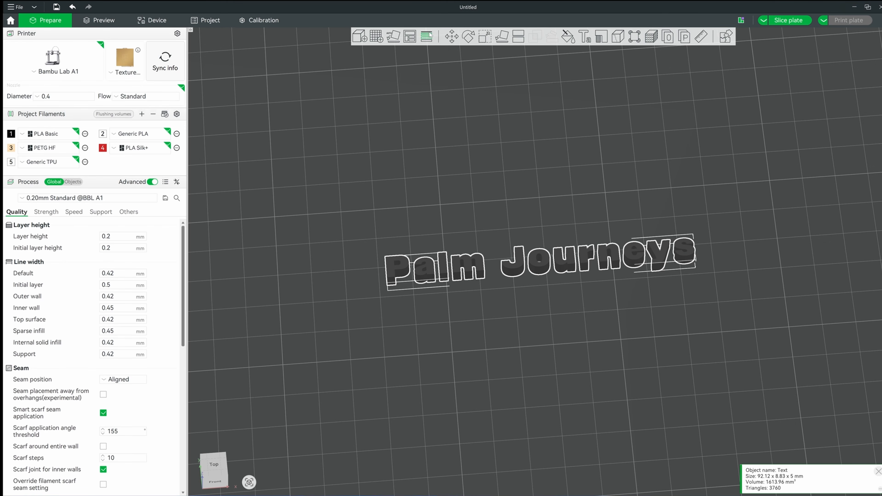
click(431, 125)
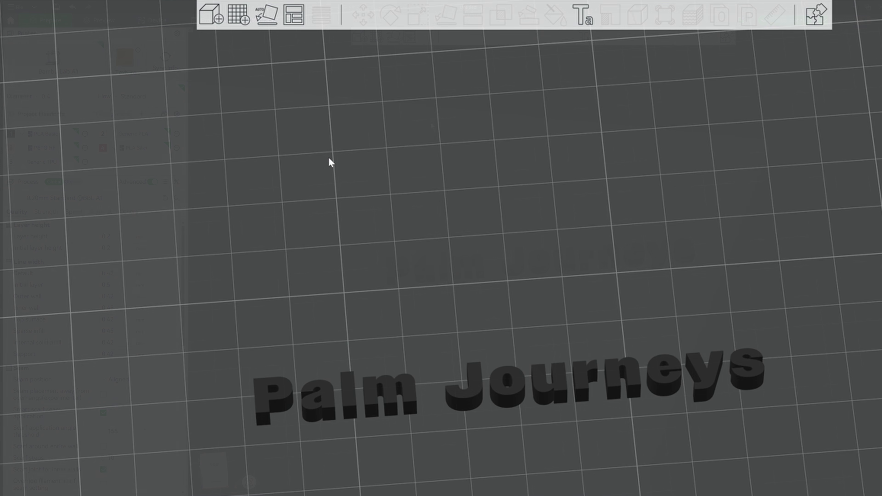
Step: Add a cube primitive to the plate beside the text
right_click(329, 158)
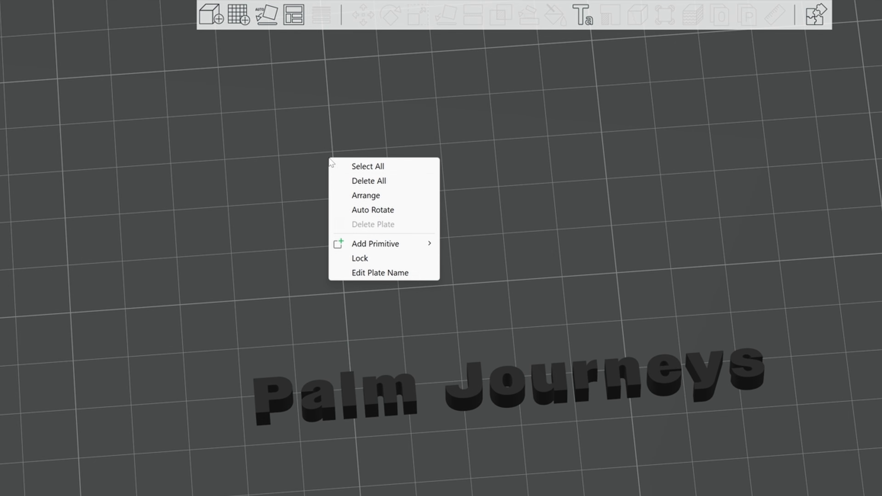
mouse_move(380, 245)
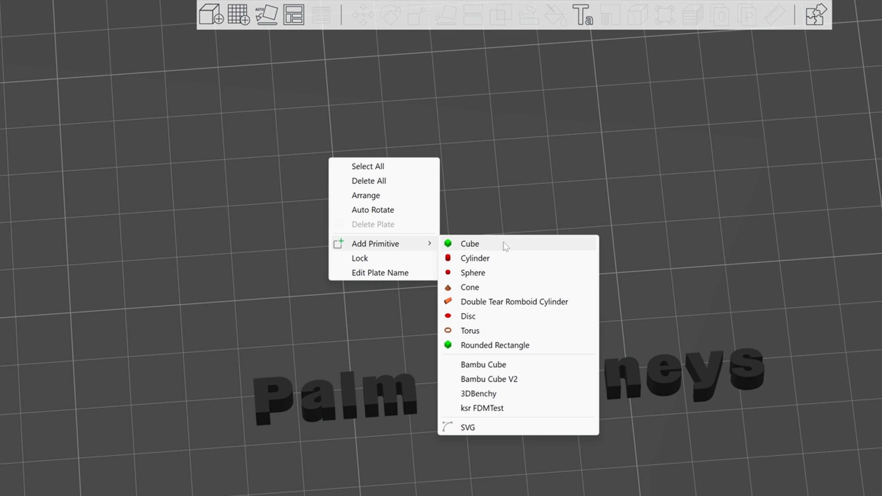
click(554, 249)
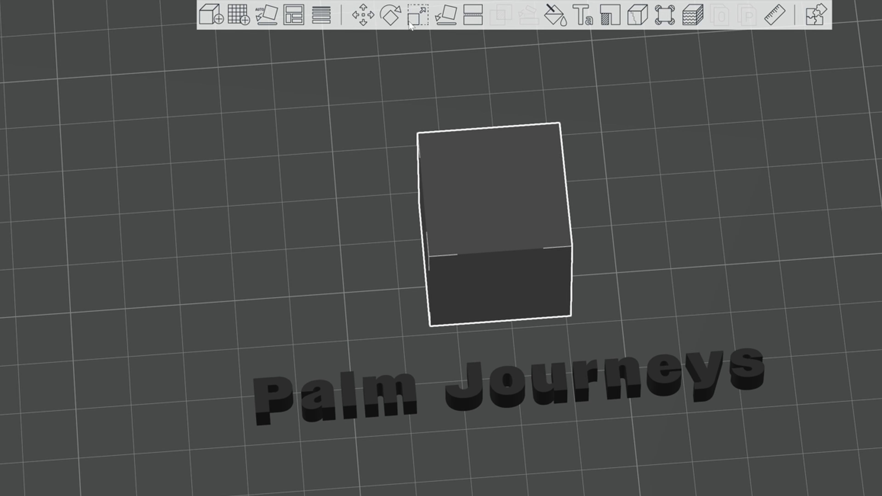
Step: Set the cube's size to 60 mm in X and 40 mm in Y without uniform scaling
click(416, 21)
click(544, 69)
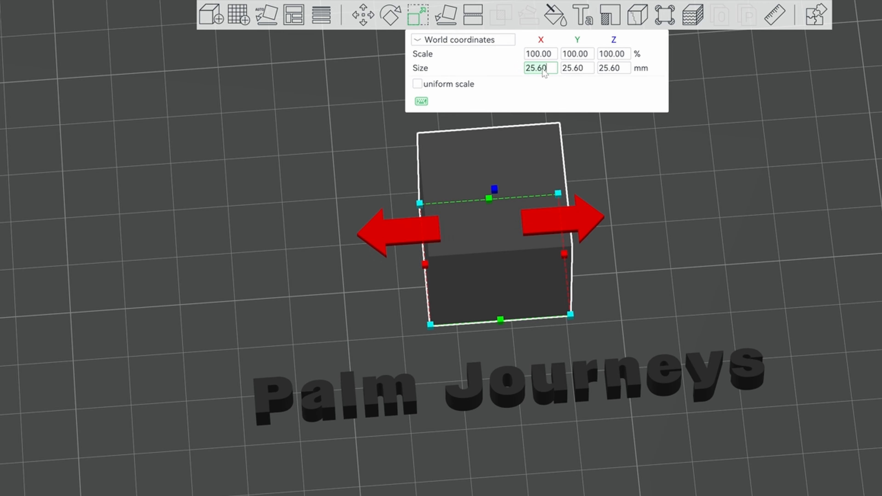
key(ctrl+a)
text(60)
key(Tab)
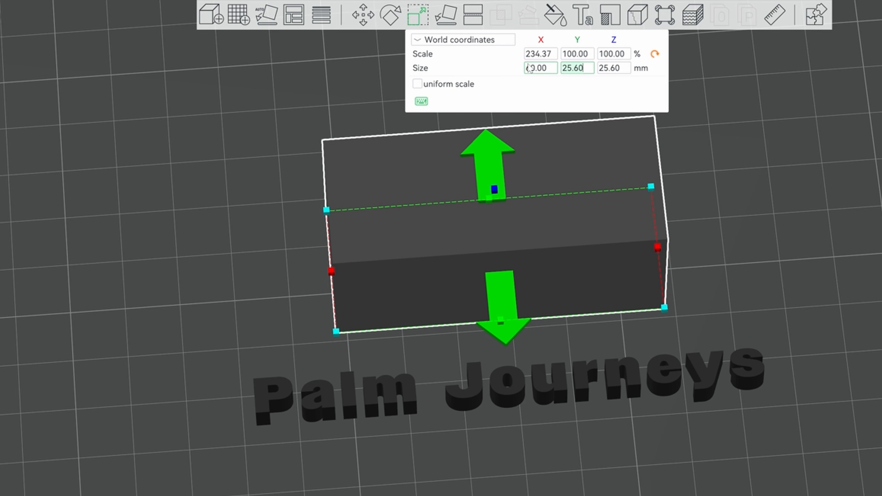
text(40)
key(Tab)
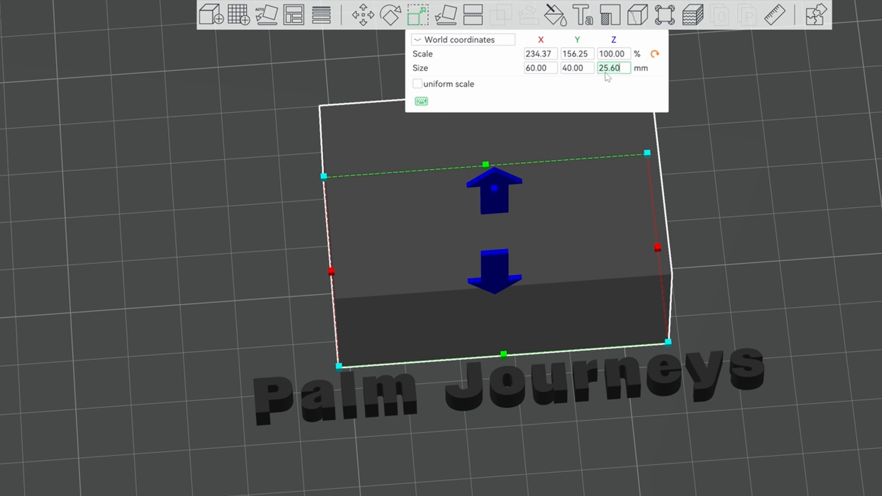
Step: Set the cube's Y size to 30 mm and its Z size to 3 mm to form a thin plate
click(586, 67)
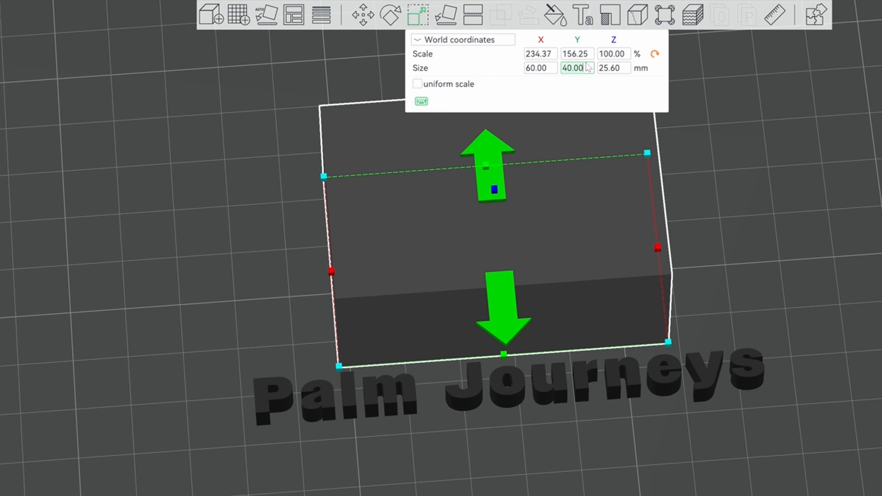
key(BackSpace)
key(BackSpace)
key(BackSpace)
key(BackSpace)
key(BackSpace)
text(30)
click(620, 68)
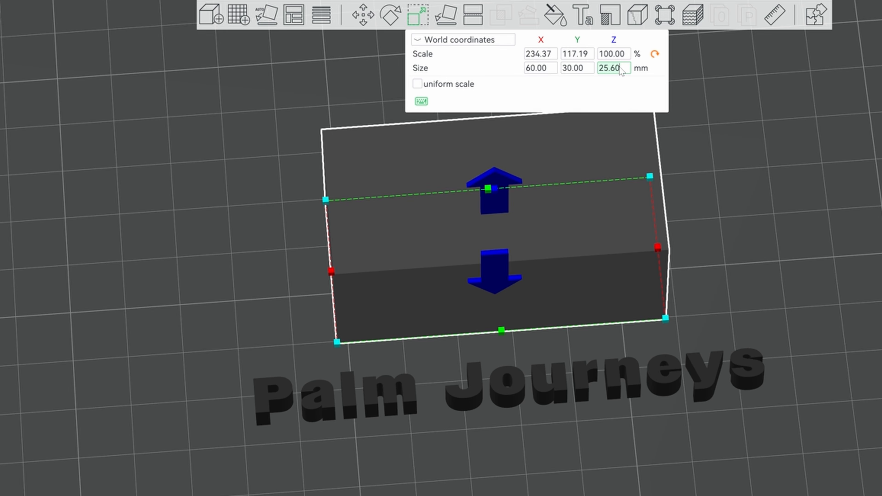
key(BackSpace)
key(BackSpace)
key(BackSpace)
key(BackSpace)
key(BackSpace)
text(3)
key(Return)
click(462, 375)
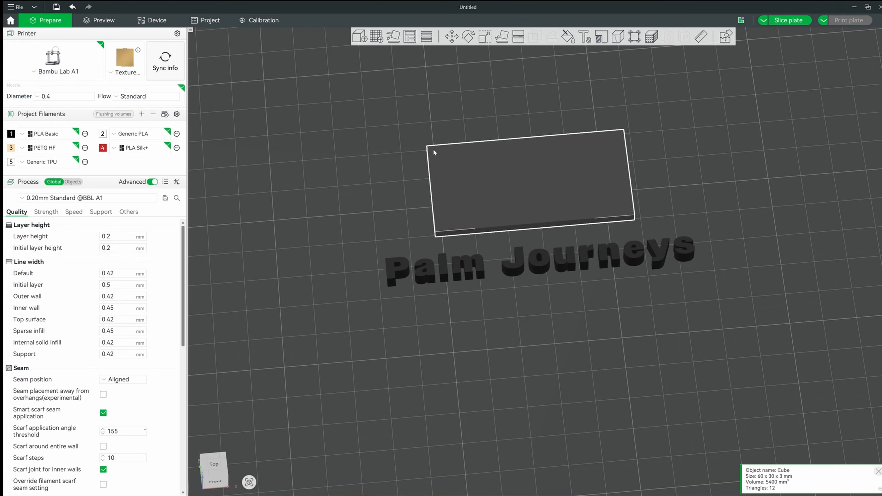
right_drag(433, 150, 451, 249)
scroll(450, 249, up, 4)
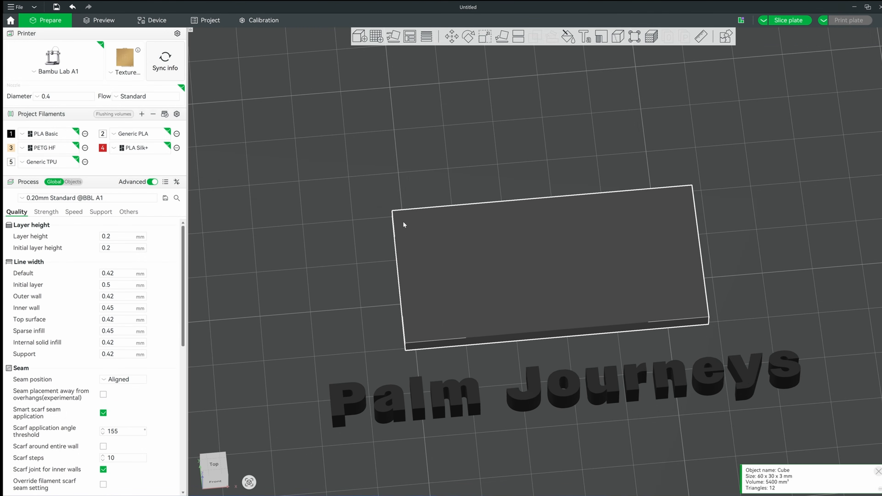
right_drag(402, 221, 458, 256)
scroll(441, 284, up, 2)
drag(440, 283, 439, 270)
key(ctrl+z)
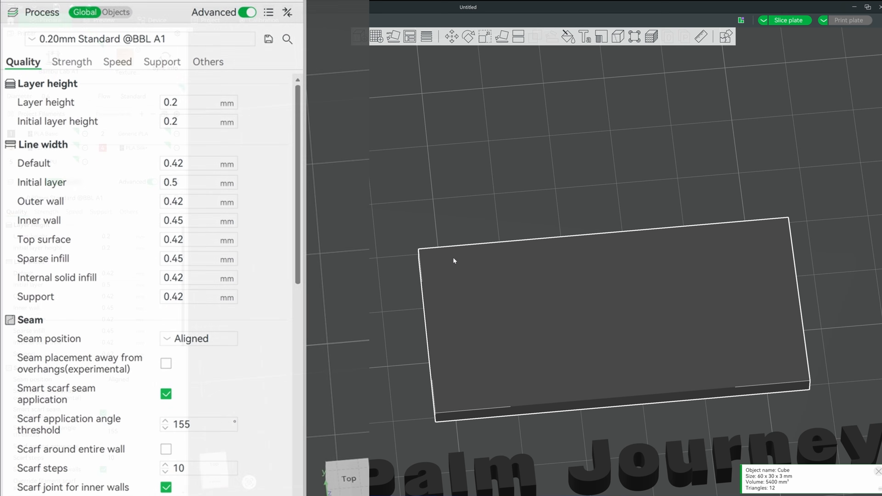
Step: Add a cylinder as a negative part to the cube in the object list
click(123, 14)
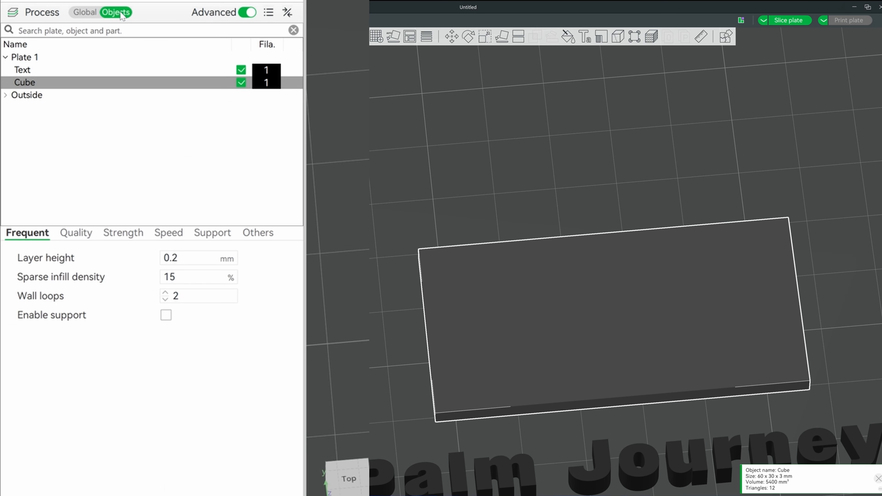
right_click(53, 83)
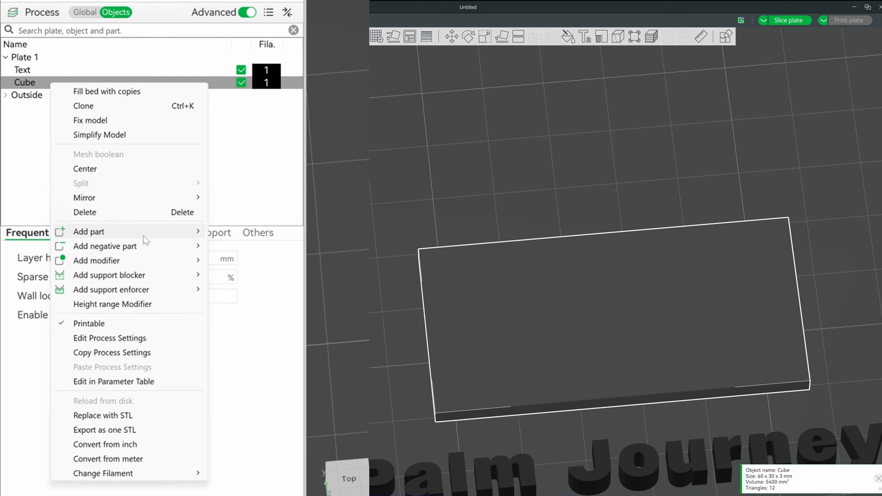
mouse_move(144, 245)
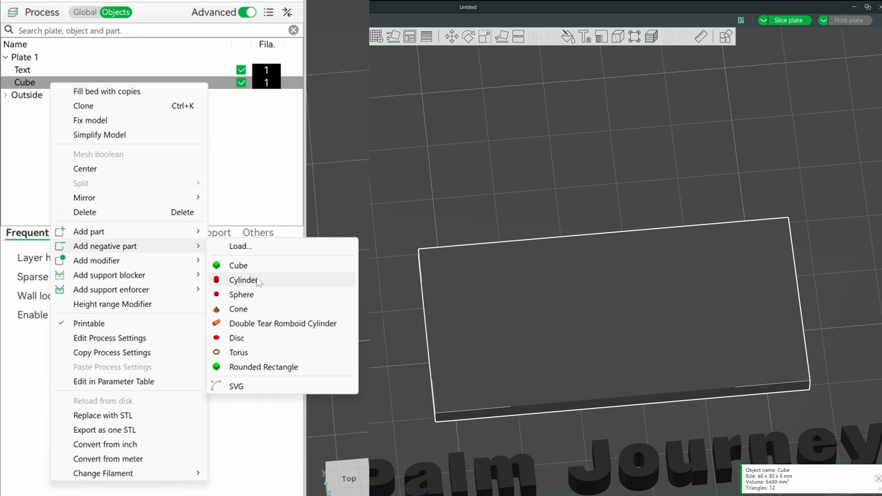
click(243, 280)
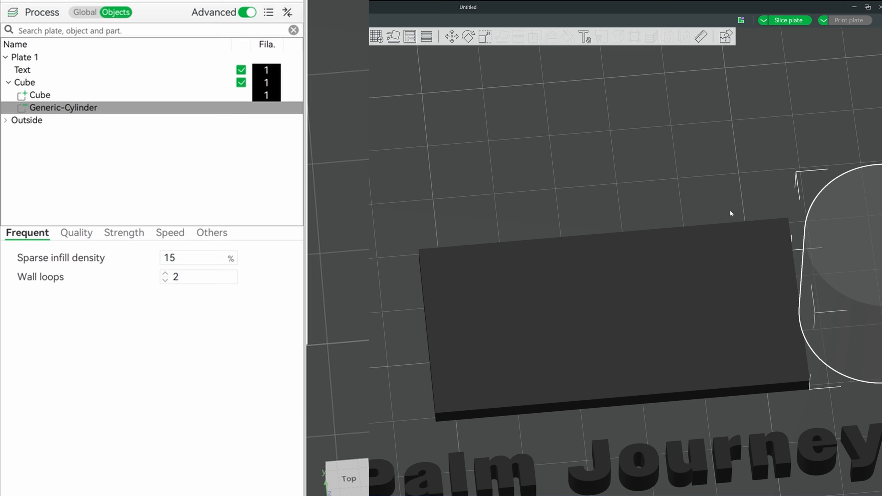
Step: Move the negative cylinder over one end of the thin plate, to about X -16 mm and Y 12 mm
click(452, 37)
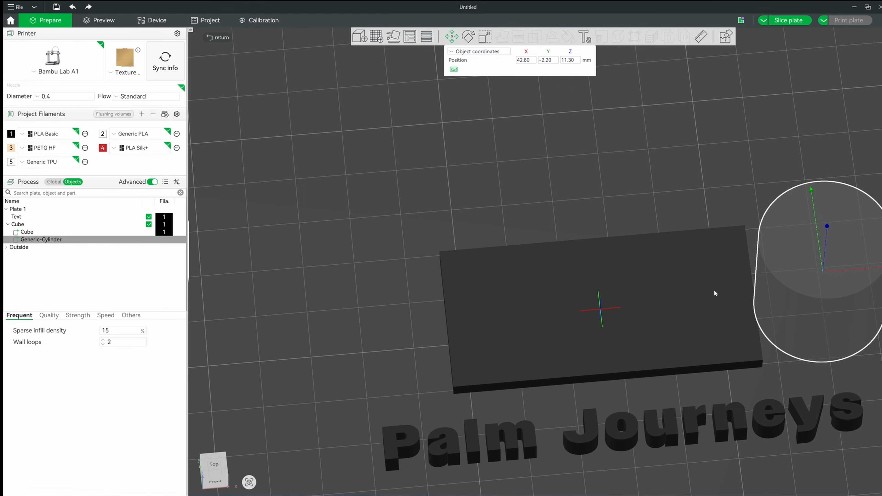
right_drag(714, 291, 596, 276)
drag(799, 252, 485, 252)
click(559, 293)
click(390, 216)
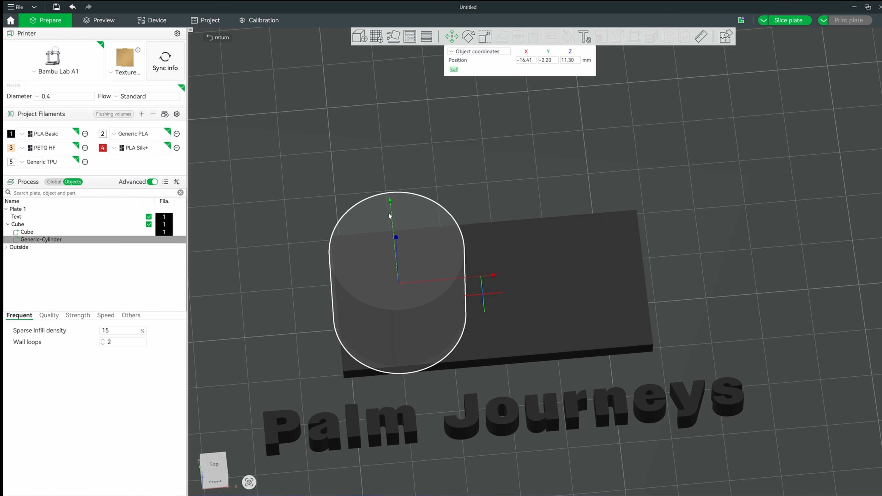
drag(537, 173, 350, 220)
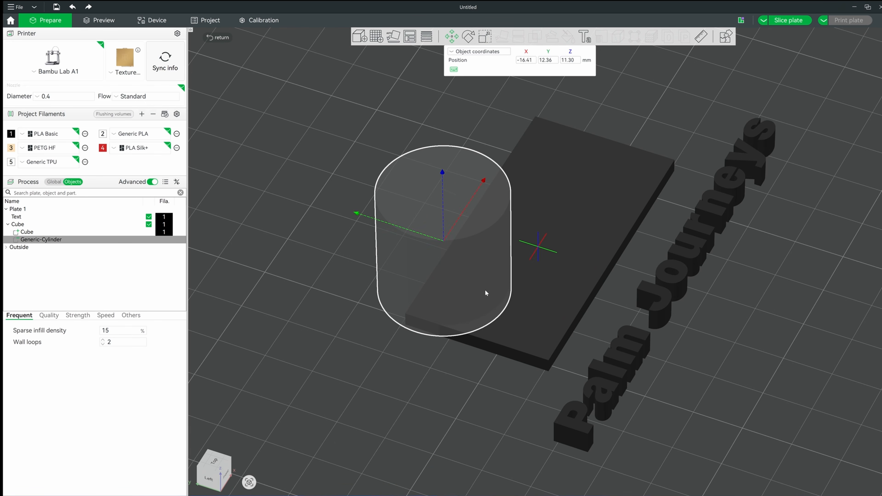
Step: Set the negative cylinder's X position to 4 mm
click(530, 61)
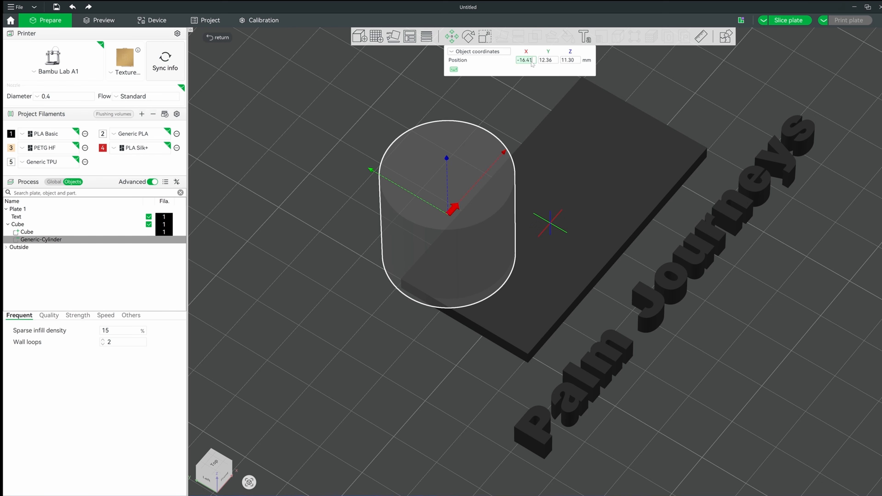
text(4)
key(Return)
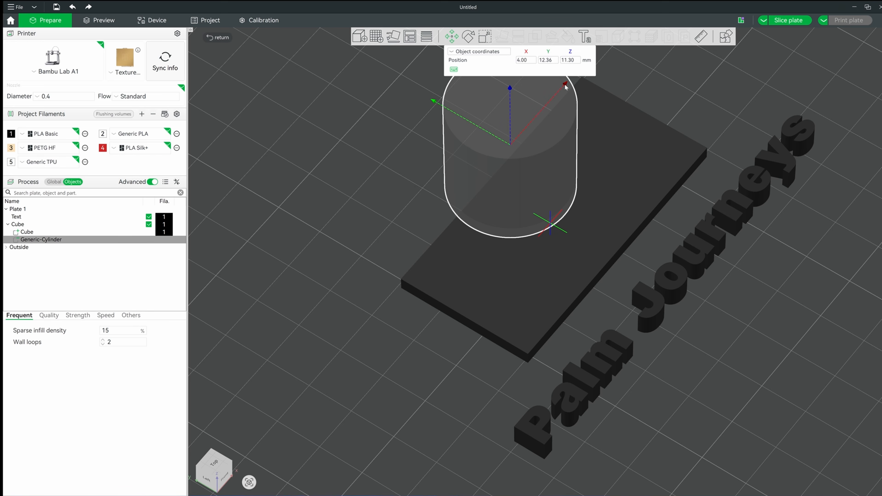
Step: Move the negative cylinder along X toward the plate's corner and set its X and Y sizes to 4 mm
drag(565, 84, 440, 228)
click(484, 36)
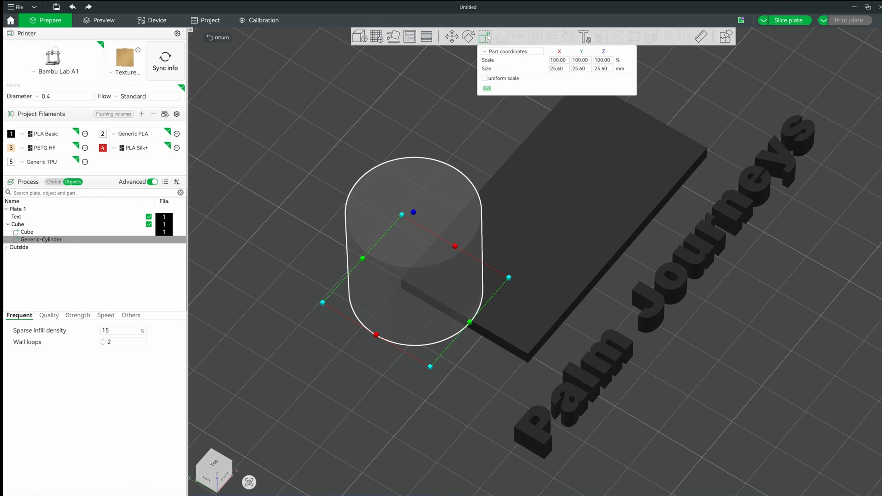
click(558, 68)
text(4)
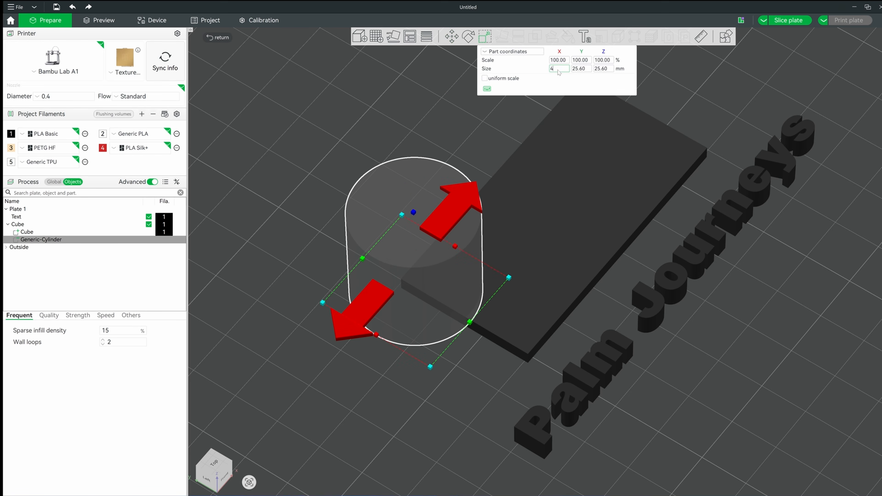
click(584, 70)
key(BackSpace)
key(BackSpace)
key(BackSpace)
key(BackSpace)
key(BackSpace)
text(40)
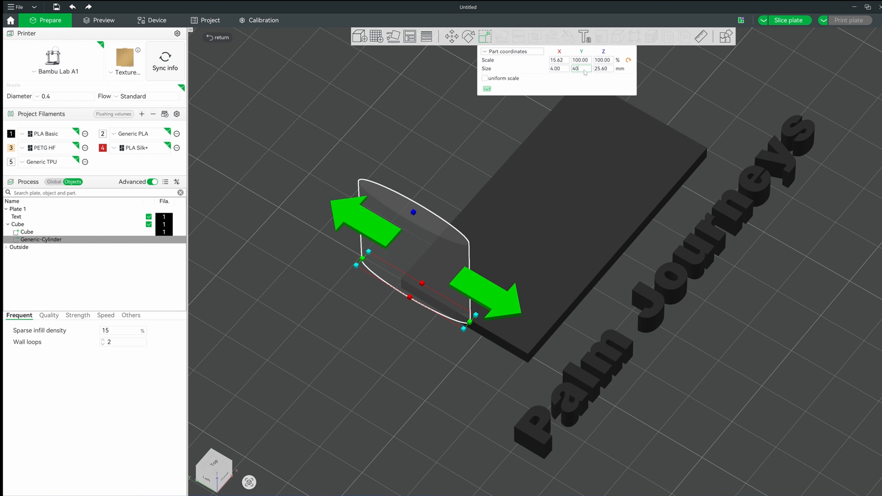
key(BackSpace)
Step: Set the negative cylinder's Z size to 4 mm
click(609, 70)
key(BackSpace)
key(BackSpace)
key(BackSpace)
key(BackSpace)
key(BackSpace)
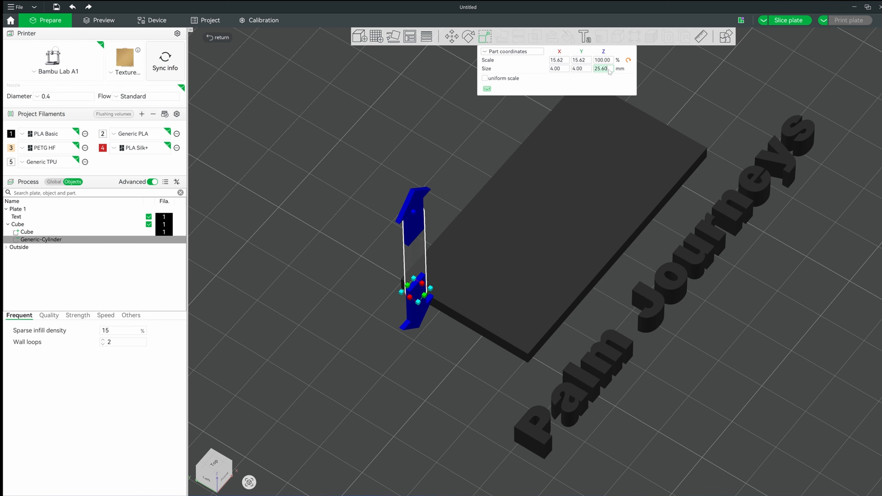
text(4)
key(Return)
Step: Move the small negative cylinder along X to about -29 mm, close to the plate's short edge
key(m)
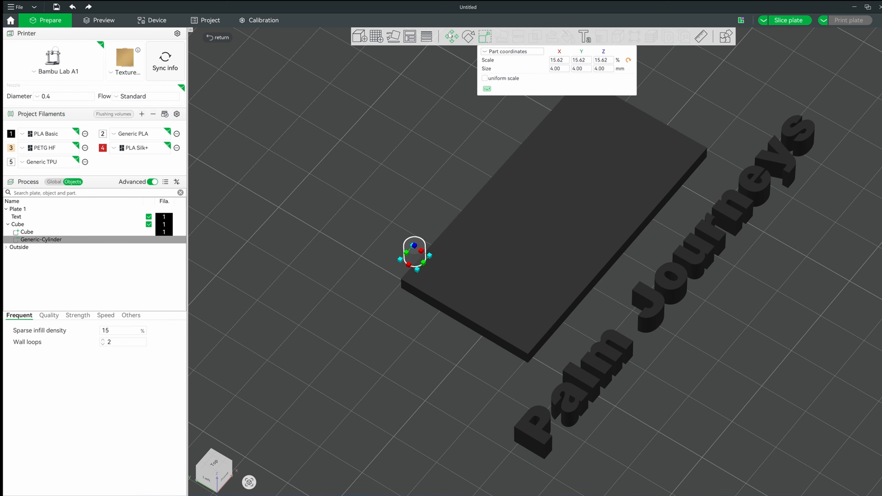
scroll(339, 226, up, 3)
drag(287, 204, 331, 232)
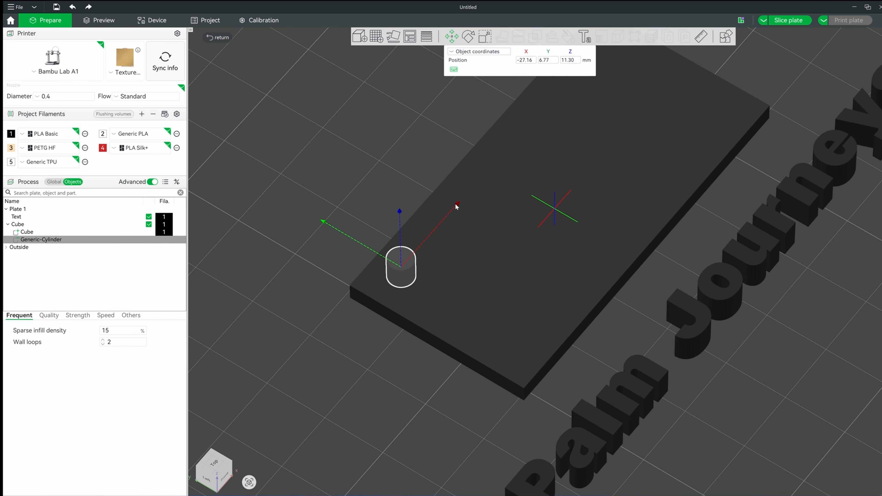
drag(456, 206, 444, 218)
Step: Lower the negative cylinder into the plate, to about Z 0.28 mm
drag(360, 386, 540, 332)
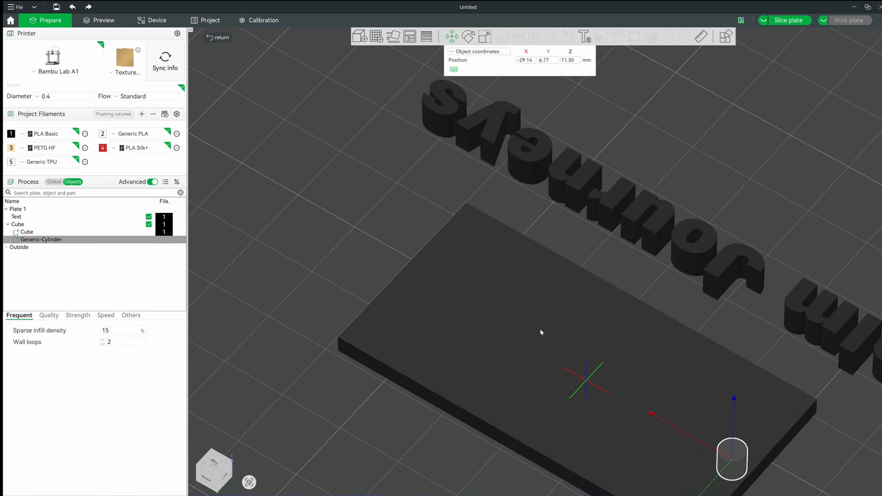
right_drag(540, 329, 456, 183)
right_drag(601, 331, 537, 233)
drag(536, 233, 532, 282)
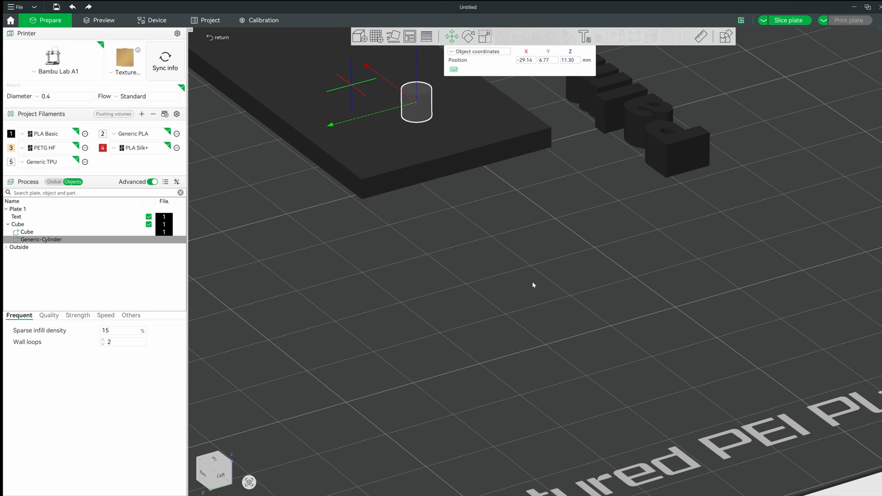
right_drag(533, 282, 550, 306)
right_drag(465, 170, 502, 263)
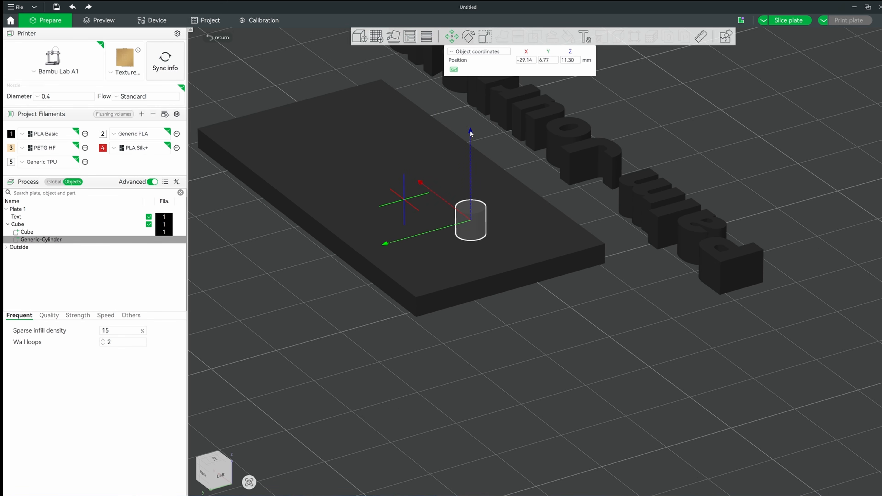
drag(470, 132, 468, 226)
drag(528, 314, 518, 291)
click(469, 281)
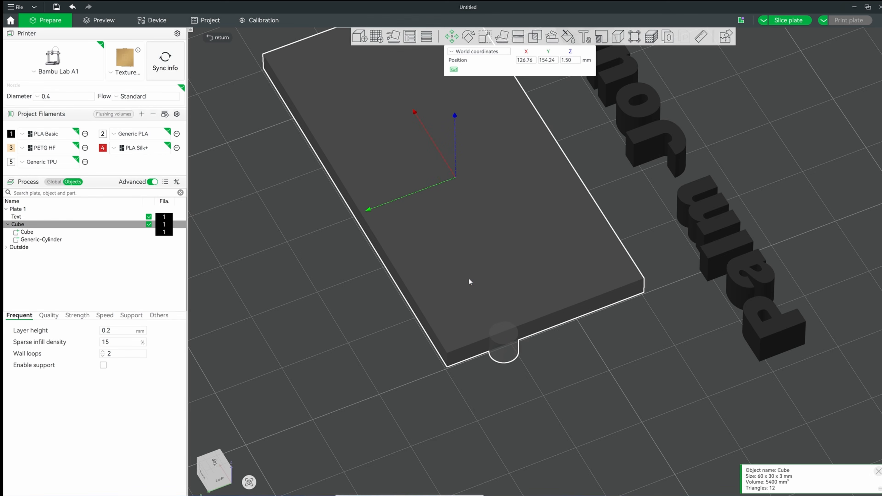
Step: Move the negative cylinder inward from the short edge toward the plate's corner, to about X -24.3 mm and Y 11.3 mm
click(509, 332)
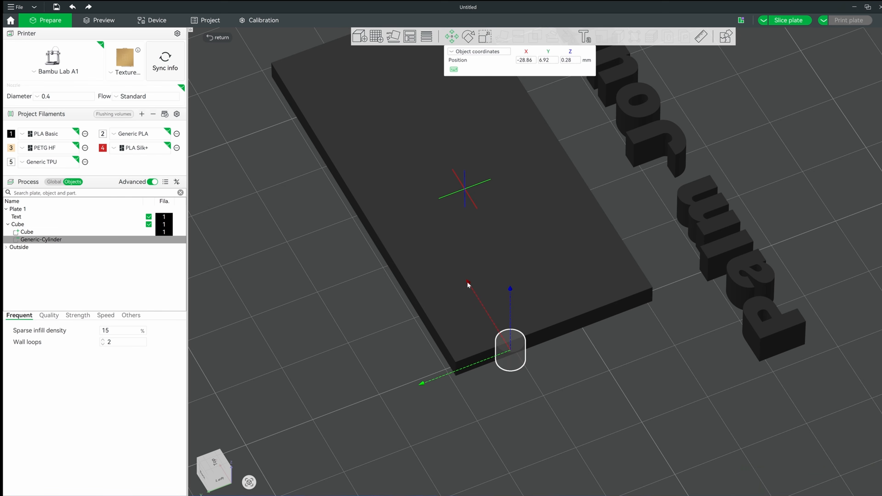
drag(468, 285, 451, 257)
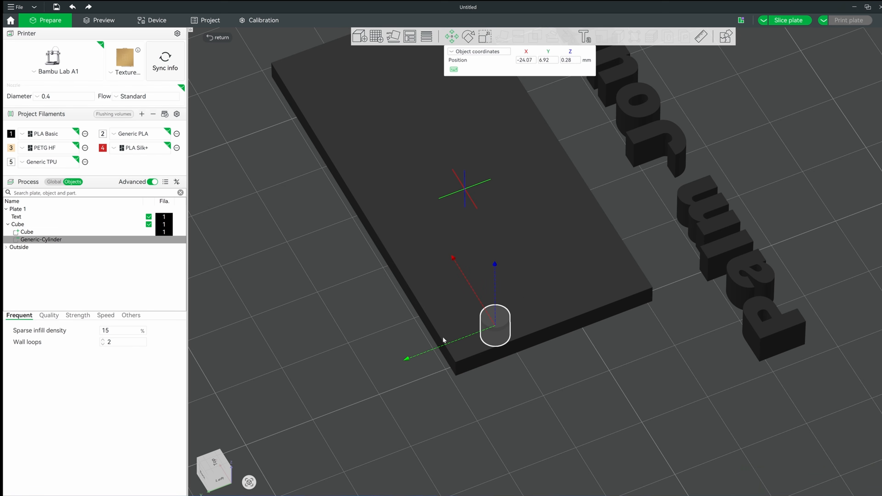
drag(407, 358, 380, 375)
drag(425, 270, 425, 273)
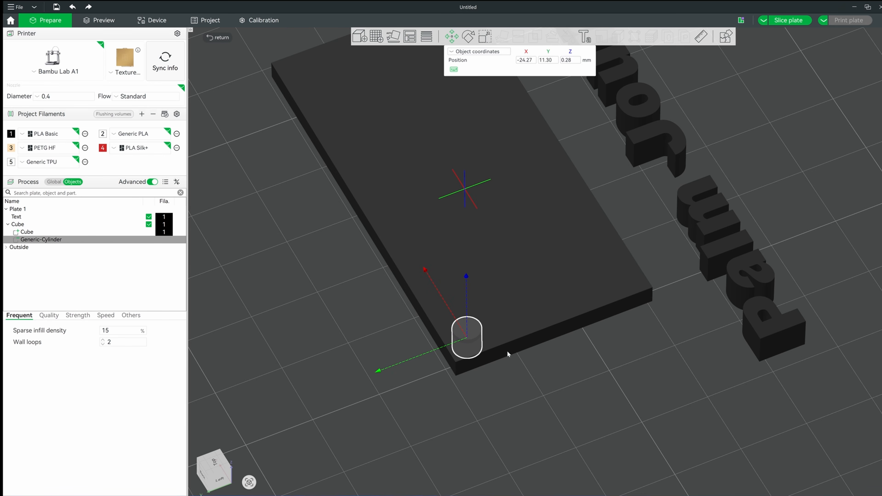
Step: View the plate from above and nudge the negative cylinder to about X -23.9 mm and Y 11.3 mm
click(438, 397)
drag(438, 395, 418, 395)
right_drag(330, 260, 461, 373)
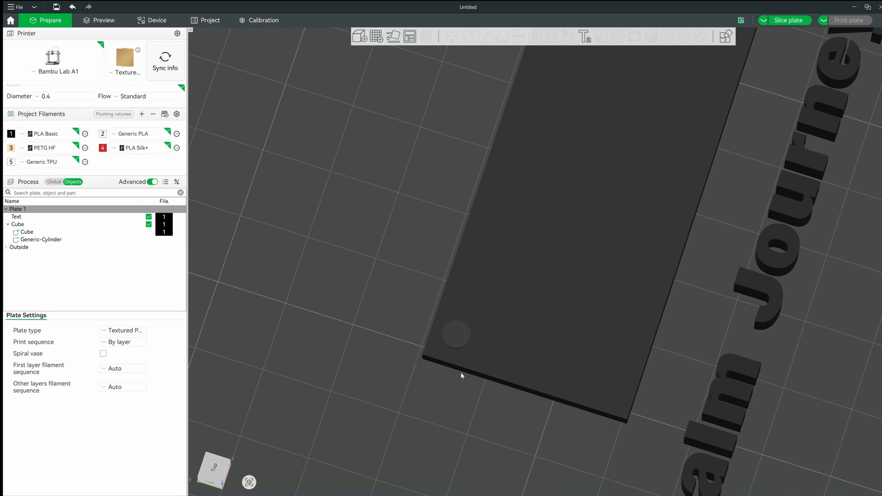
click(462, 339)
click(451, 36)
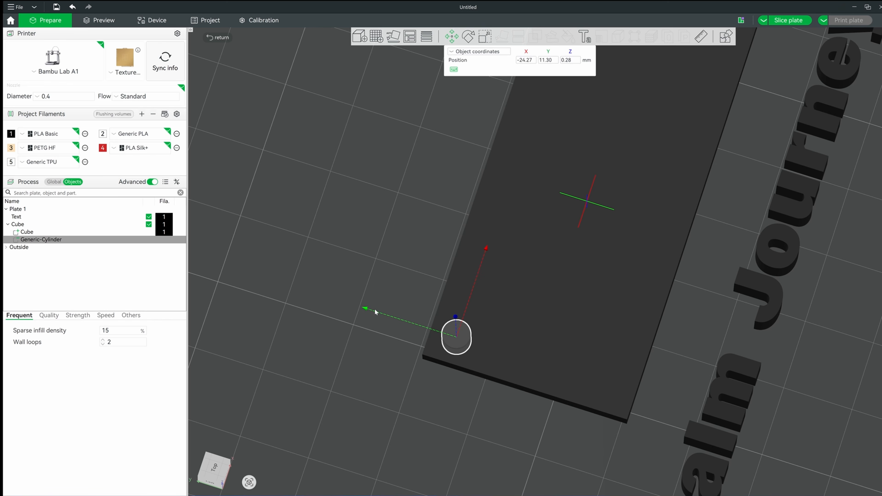
drag(366, 309, 366, 310)
click(439, 347)
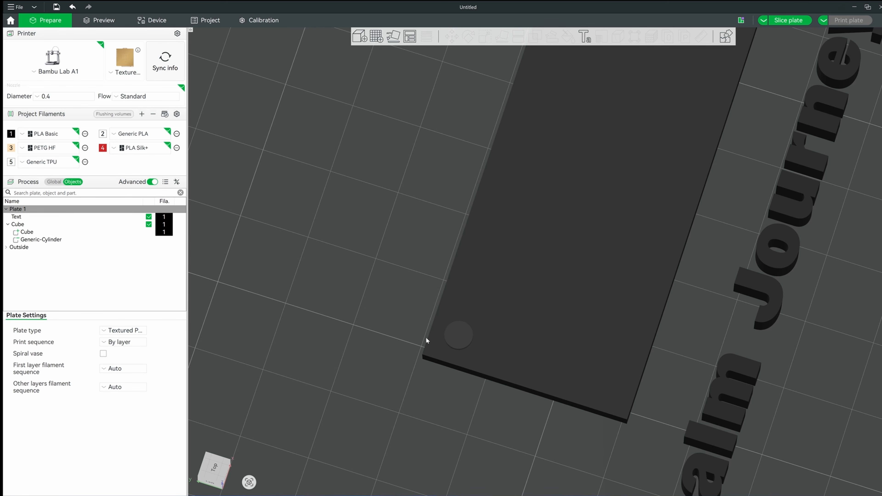
Step: Stretch the negative cylinder to about 9 mm in Z so it passes through the plate, and check its placement
click(453, 333)
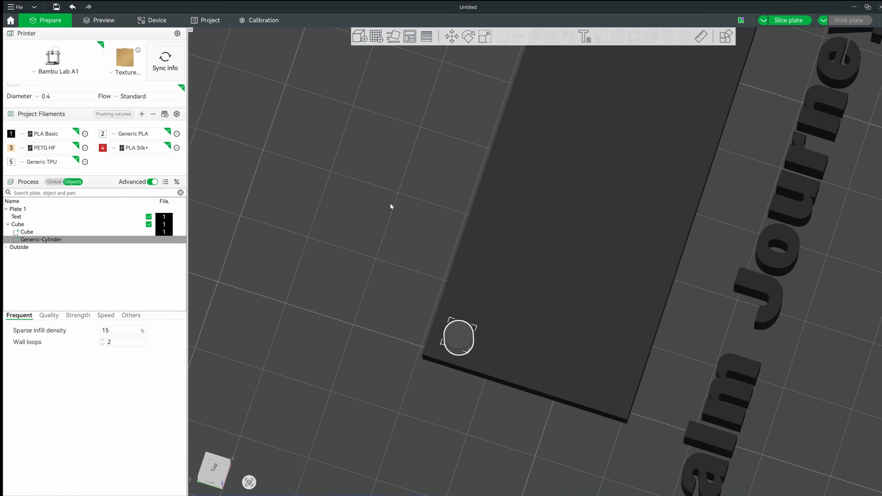
drag(433, 309, 400, 248)
click(485, 36)
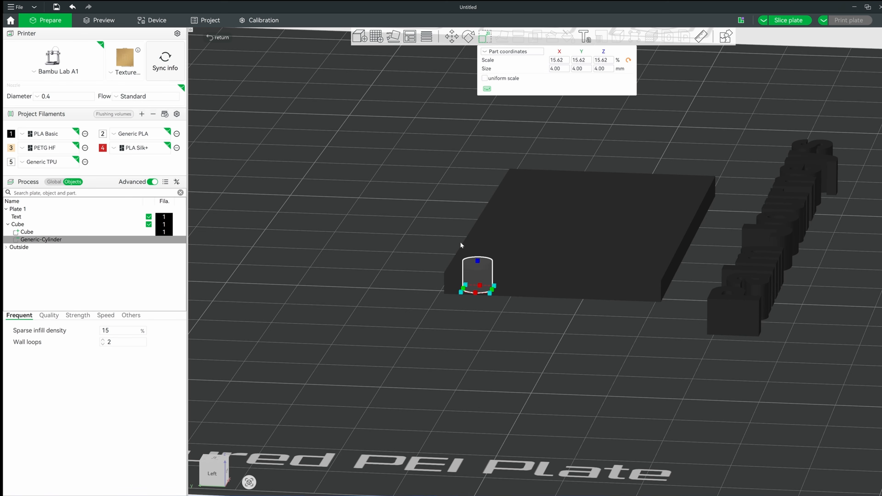
drag(480, 262, 474, 232)
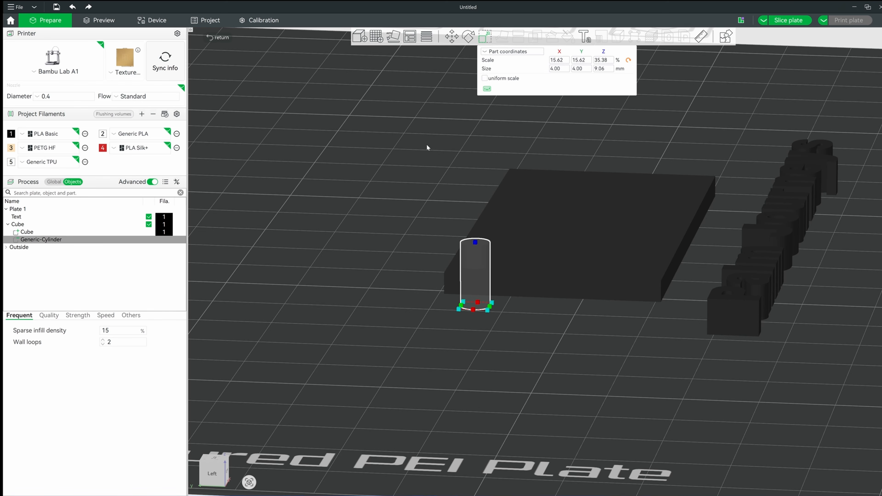
click(435, 129)
drag(410, 204, 392, 229)
click(496, 150)
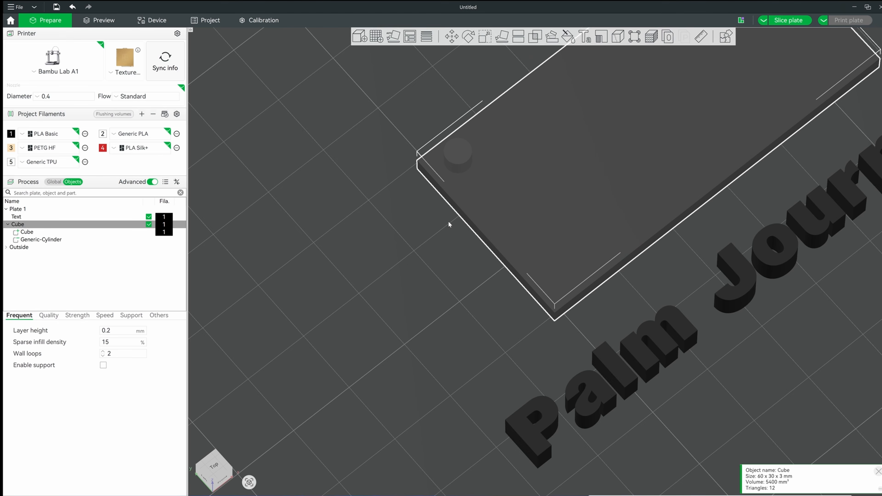
middle_drag(449, 222, 436, 279)
click(441, 218)
click(450, 40)
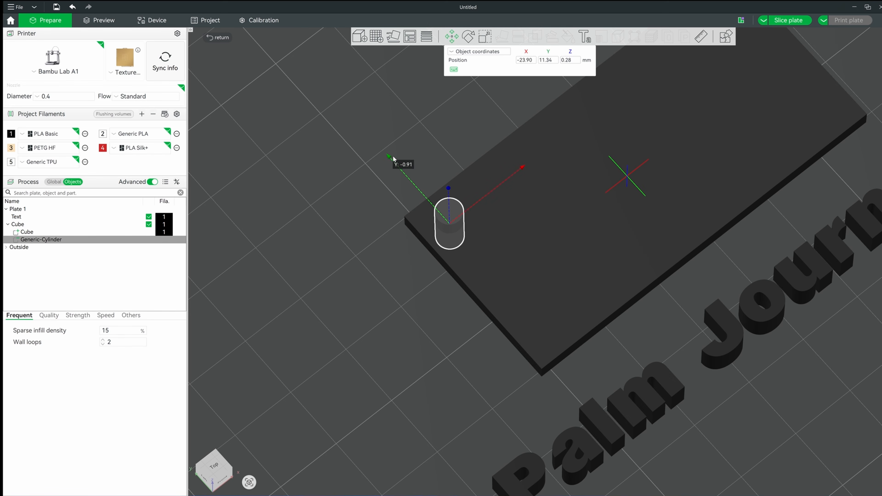
click(344, 163)
Step: Slide the plate along Y over the Palm Journeys text and back off beside it
click(643, 415)
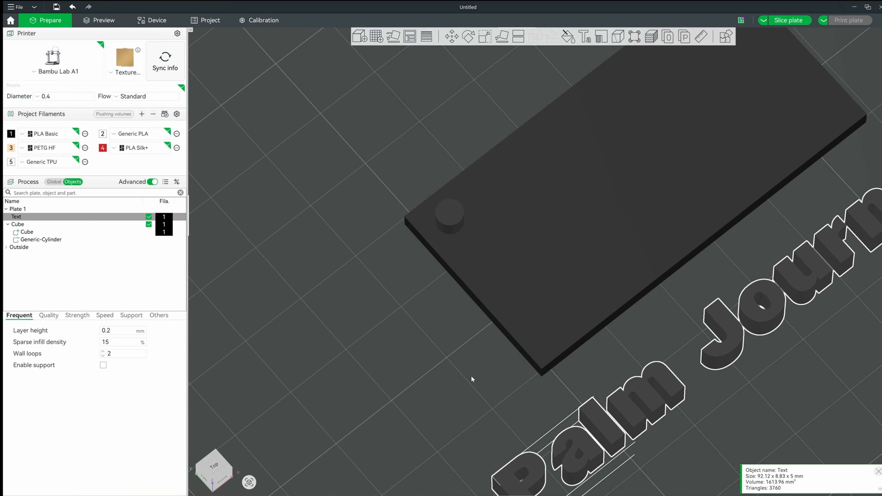
scroll(653, 407, down, 2)
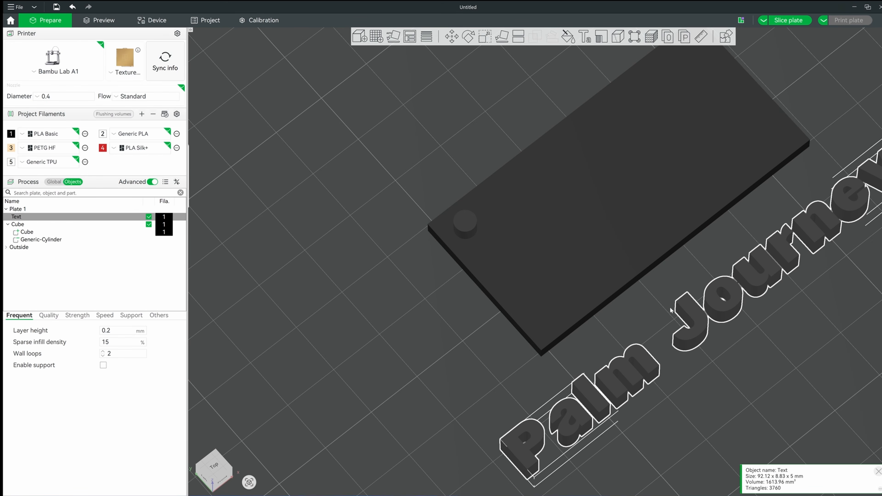
drag(697, 306, 601, 291)
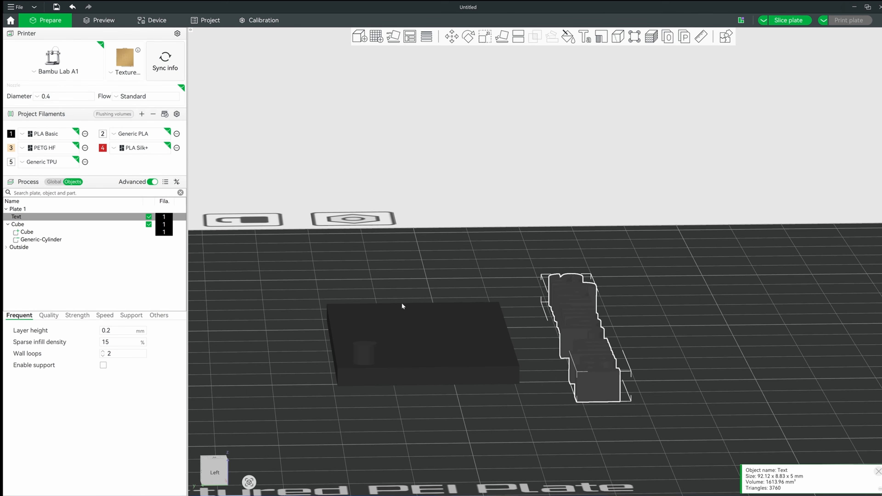
click(473, 351)
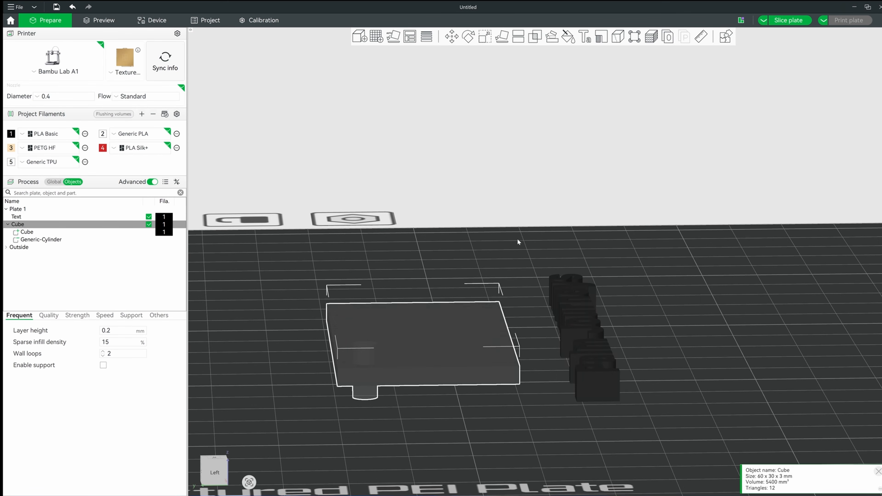
click(558, 298)
click(449, 39)
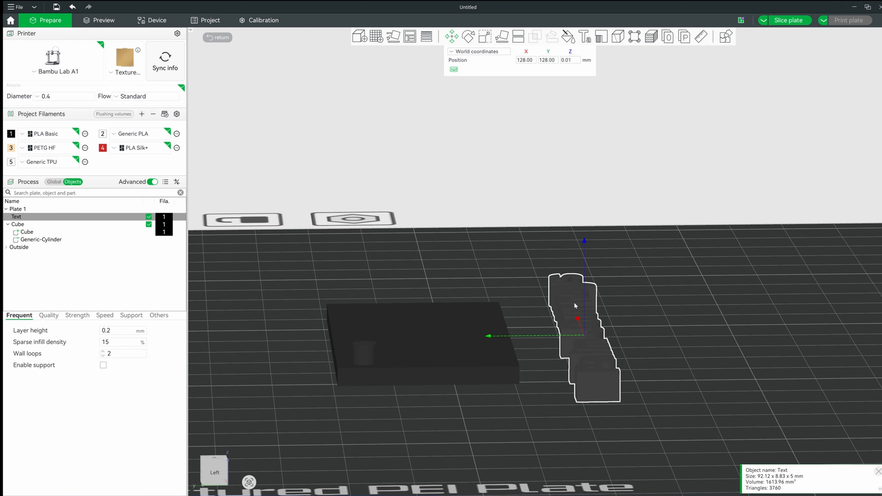
drag(412, 335, 637, 328)
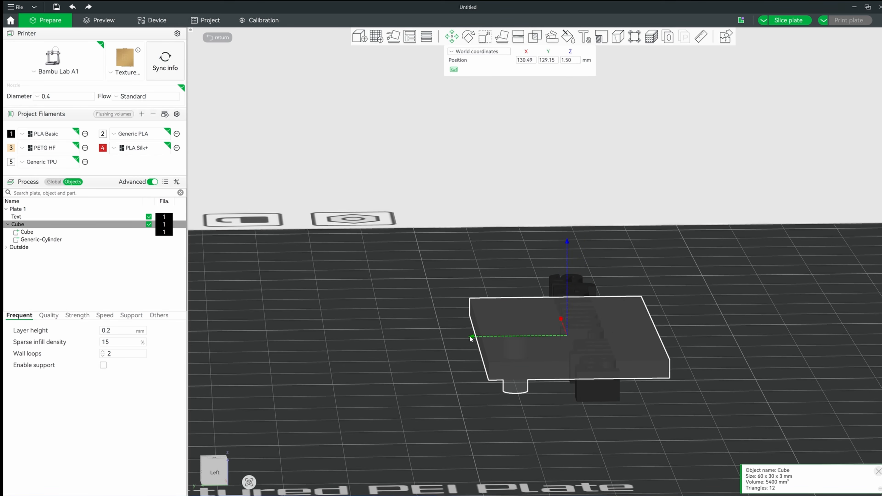
drag(469, 339, 354, 349)
Step: Remove the Palm Journeys text object, leaving only the plate with its negative cylinder
click(589, 327)
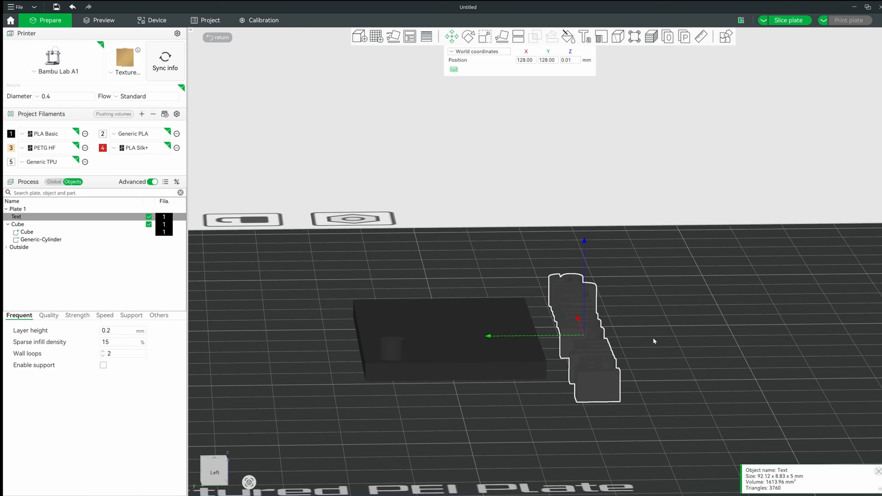
drag(654, 339, 644, 340)
key(ctrl+z)
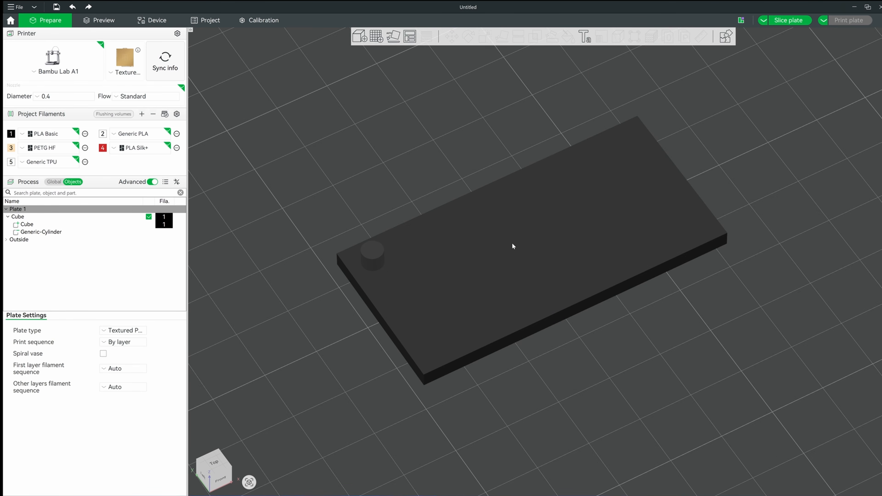
Step: Change the filament of the Cube object to filament 2, Generic PLA
click(563, 162)
right_click(61, 217)
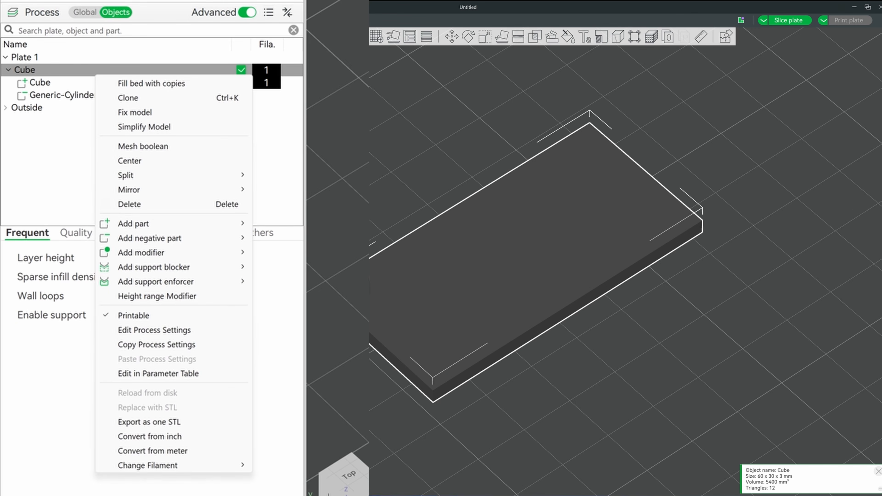
mouse_move(206, 466)
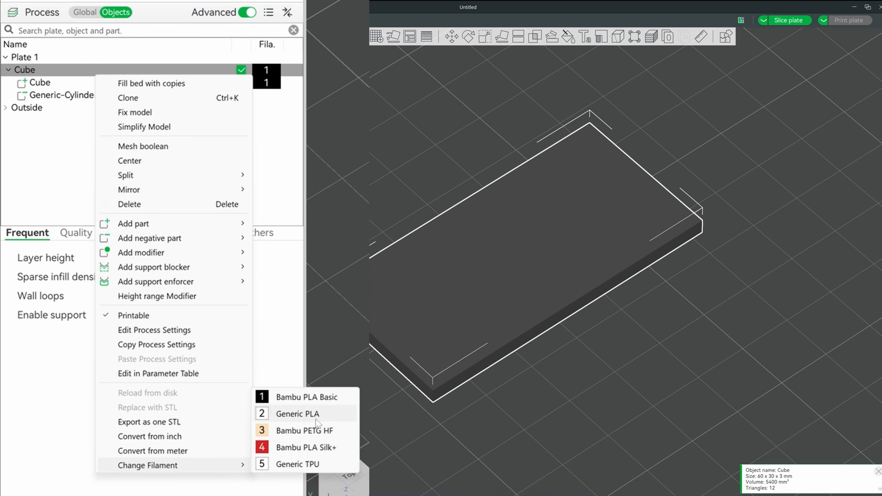
click(297, 414)
key(Escape)
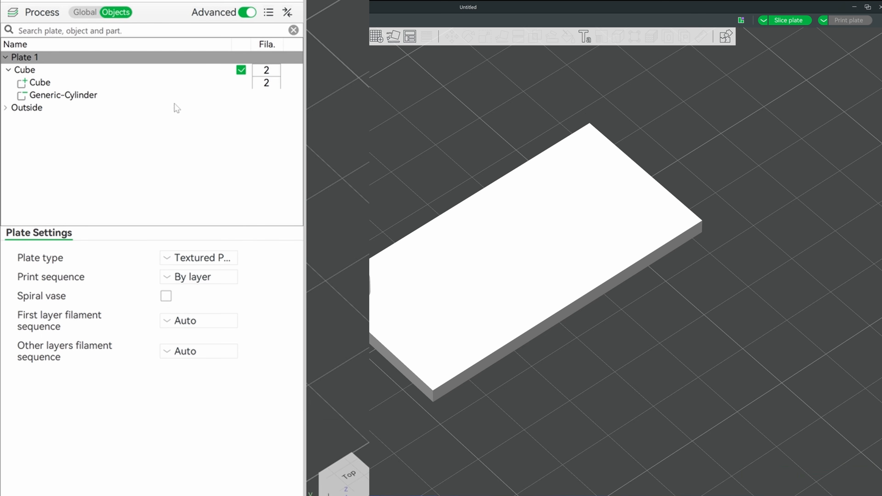
Step: Look through the shapes that can be added as parts to the Cube object, leaving the object and its name as they are
click(111, 71)
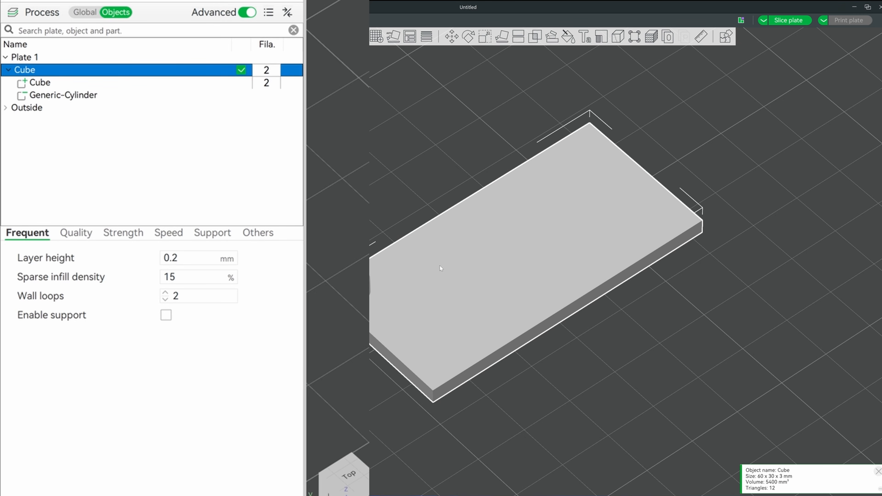
right_click(119, 72)
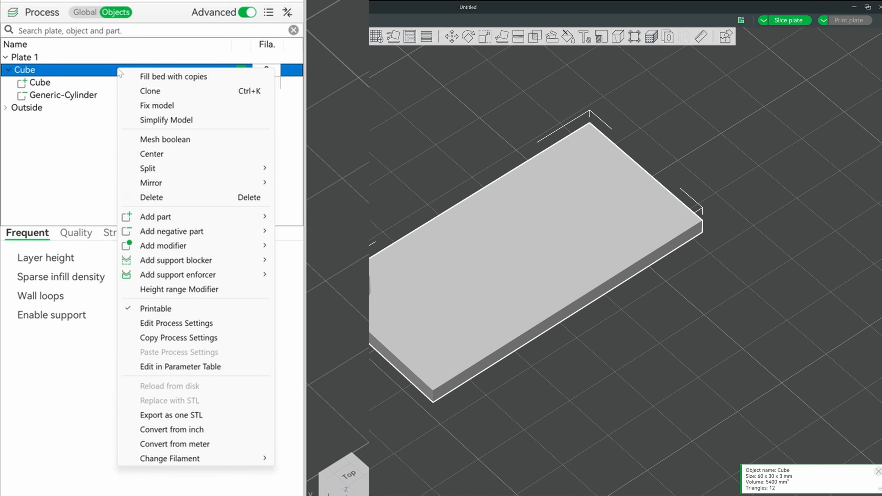
mouse_move(246, 221)
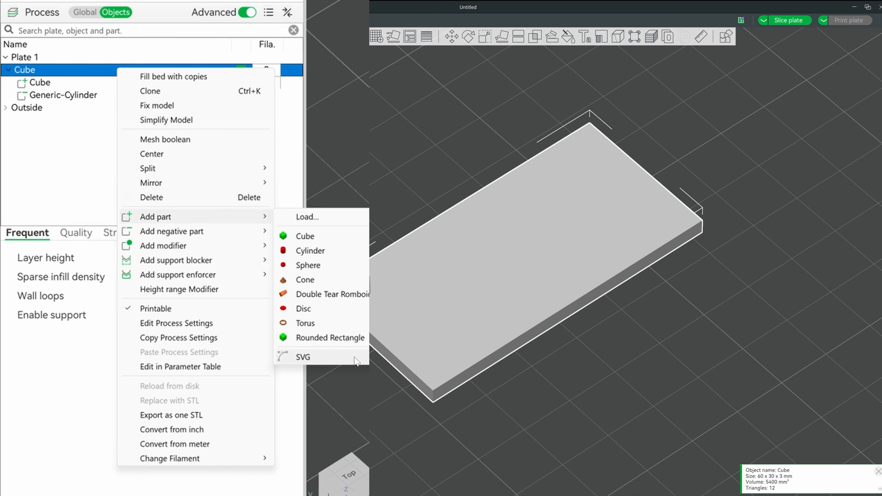
double_click(54, 71)
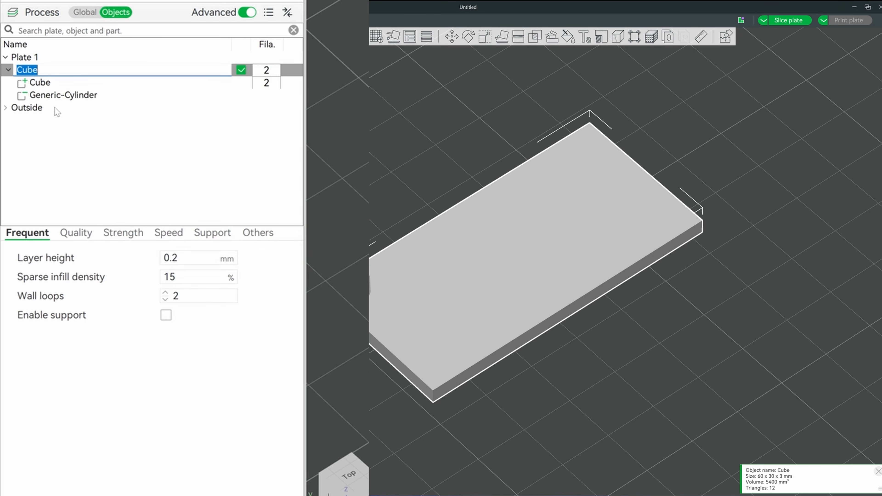
click(54, 97)
click(54, 72)
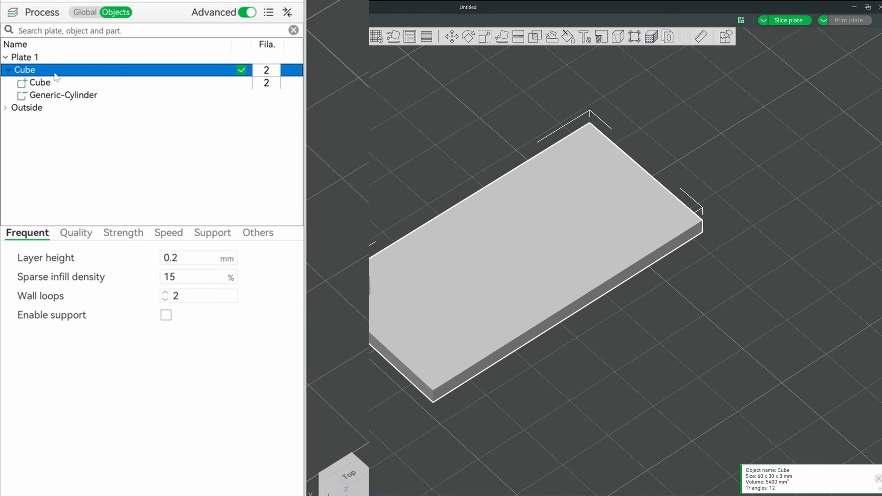
Step: Add the text "Palm Journeys" as a part on the top surface of the plate
click(30, 72)
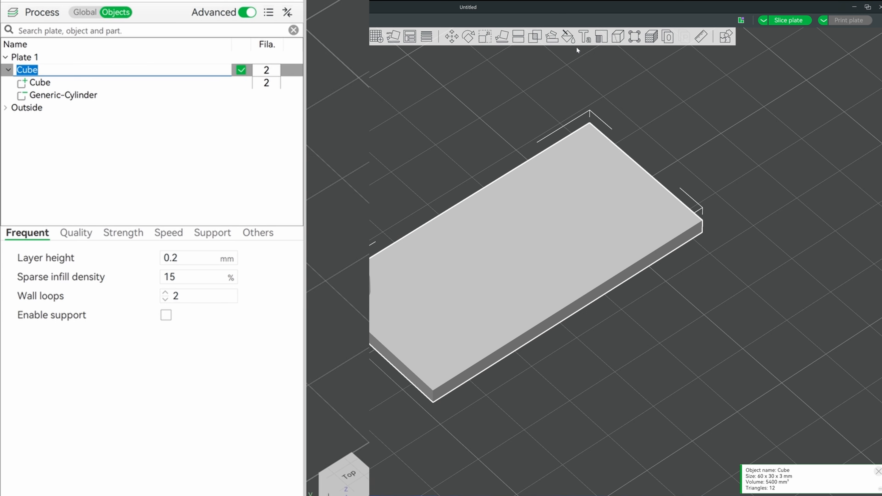
click(585, 36)
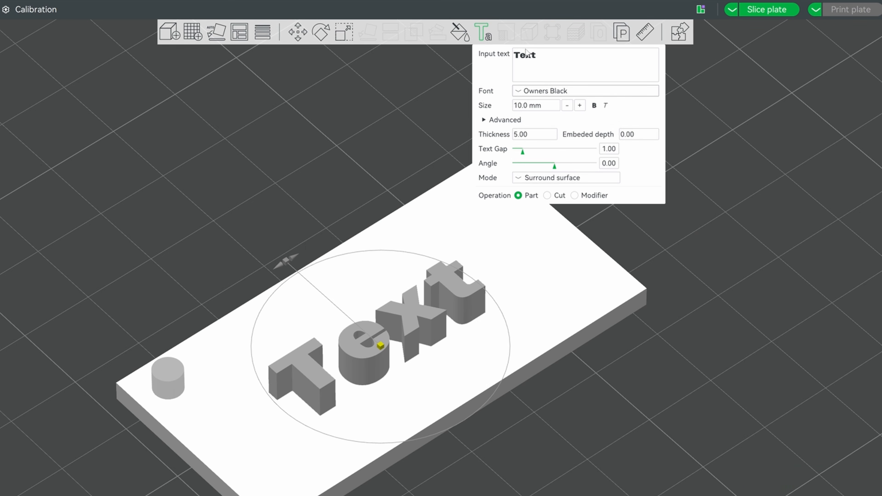
text(Pa)
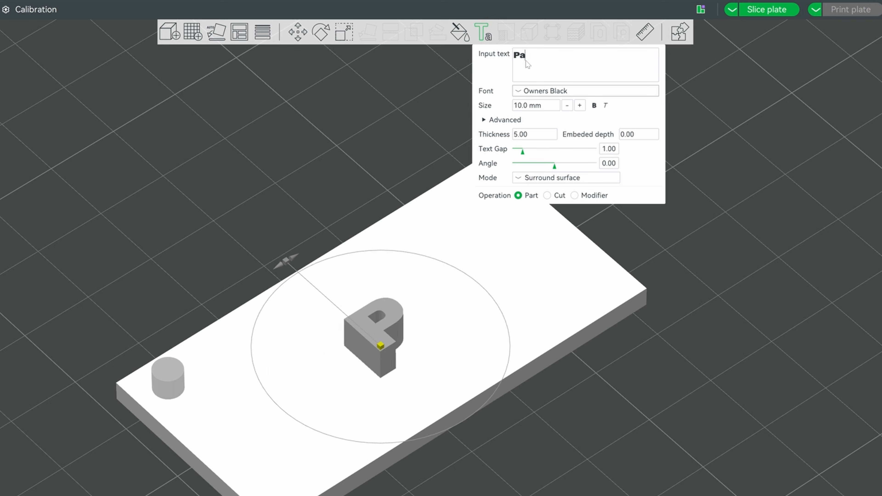
text(lm Journeys)
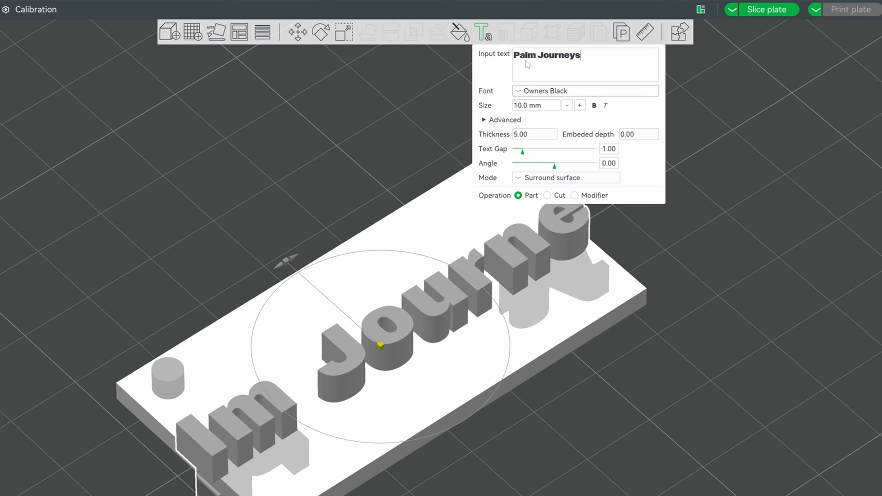
Step: Try a size of 6 mm for the Palm Journeys text and reset the size to its default
drag(557, 465, 542, 477)
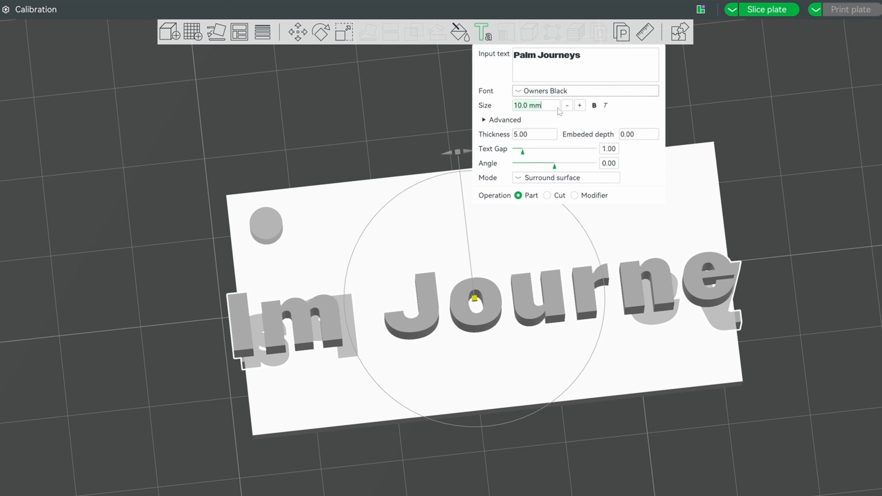
text(6)
key(Return)
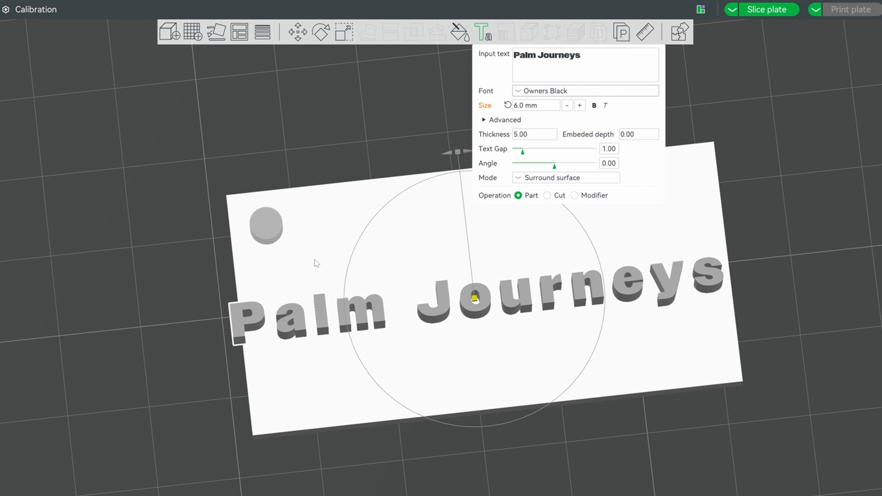
click(507, 105)
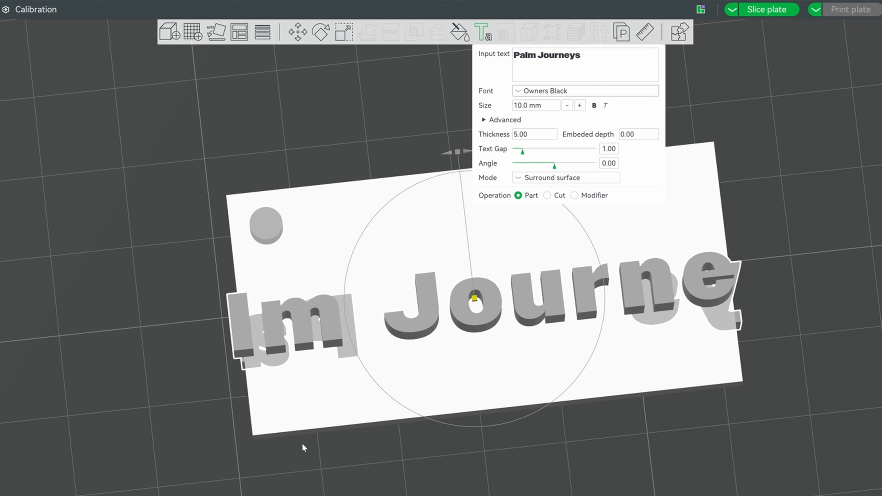
Step: Finish the text edit and stretch the plate part along X to about 84 mm
click(320, 459)
scroll(320, 460, down, 8)
scroll(428, 397, up, 4)
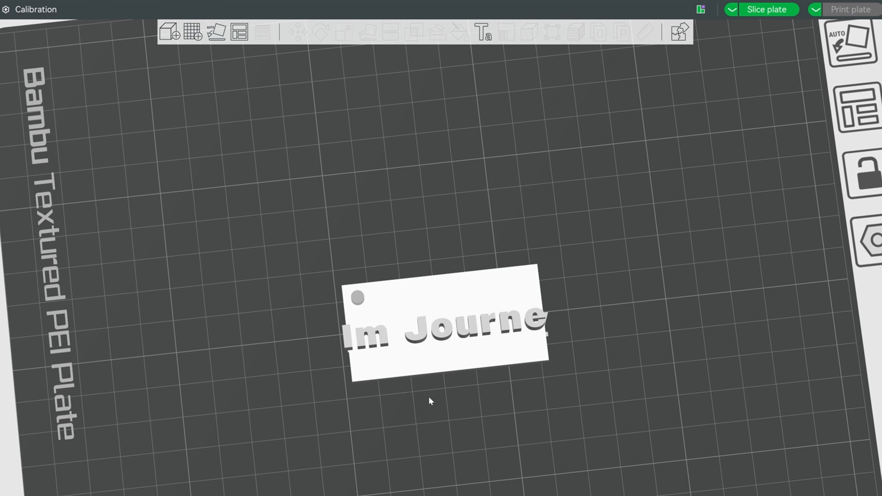
scroll(430, 397, up, 8)
click(431, 278)
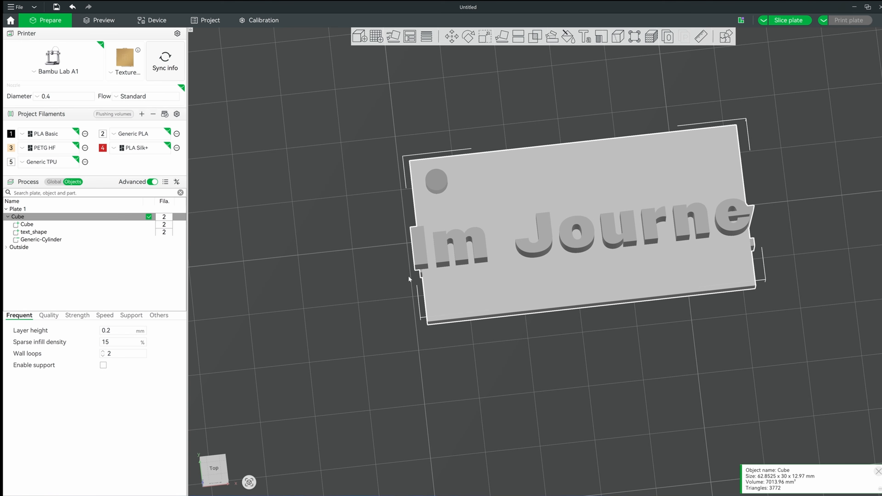
click(51, 225)
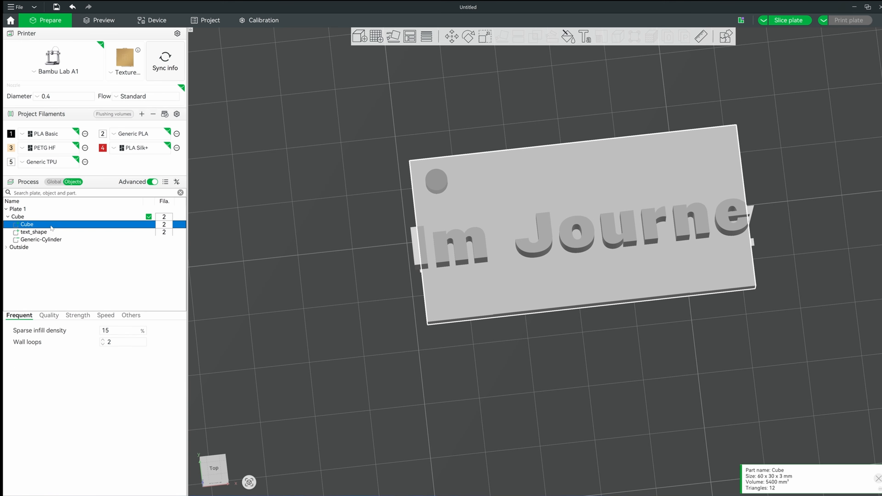
key(s)
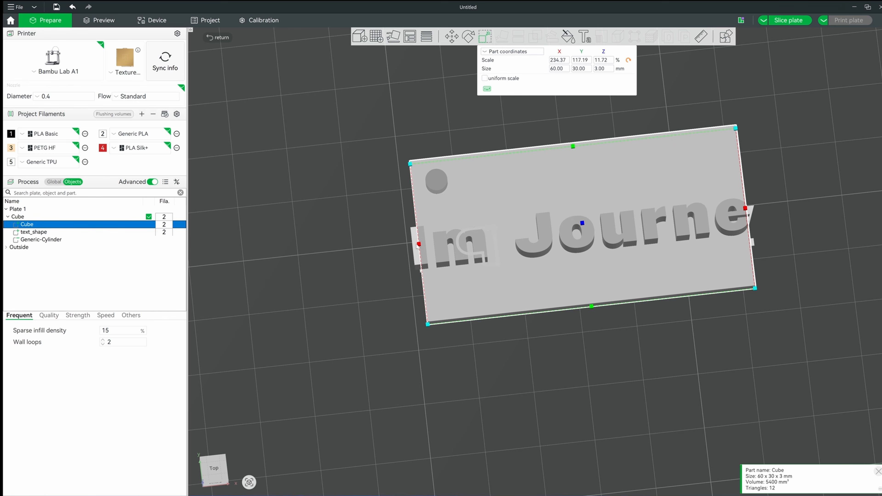
drag(410, 244, 354, 251)
Step: Try scaling the Palm Journeys text part along X and undo that change
click(25, 233)
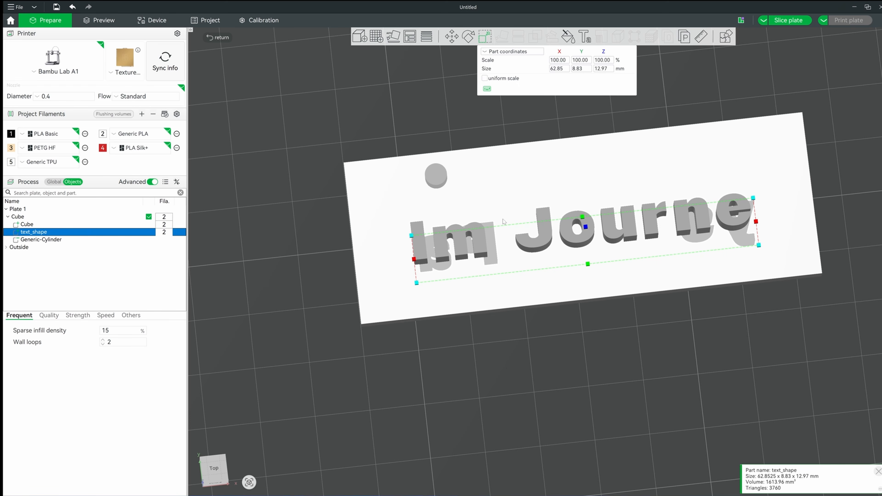
drag(414, 259, 434, 266)
key(ctrl+z)
key(ctrl+z)
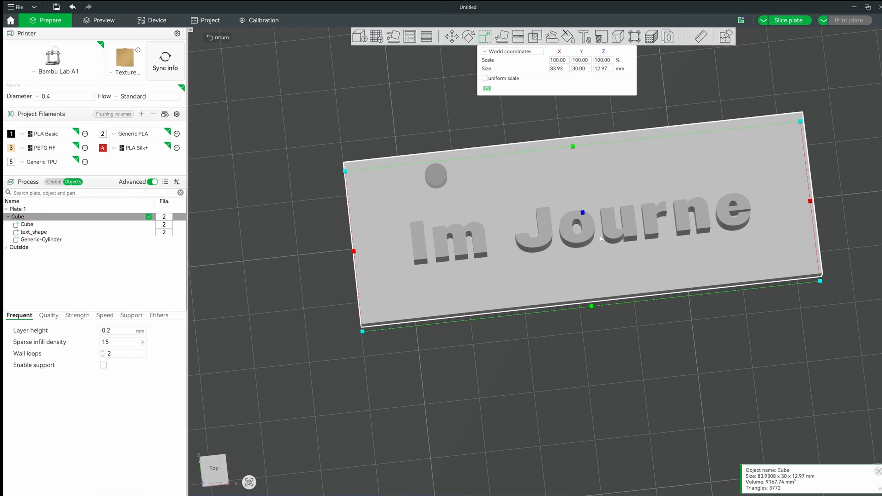
Step: Edit the Palm Journeys text to use the Owners Narrow Black font and a text gap of 0.65
click(36, 241)
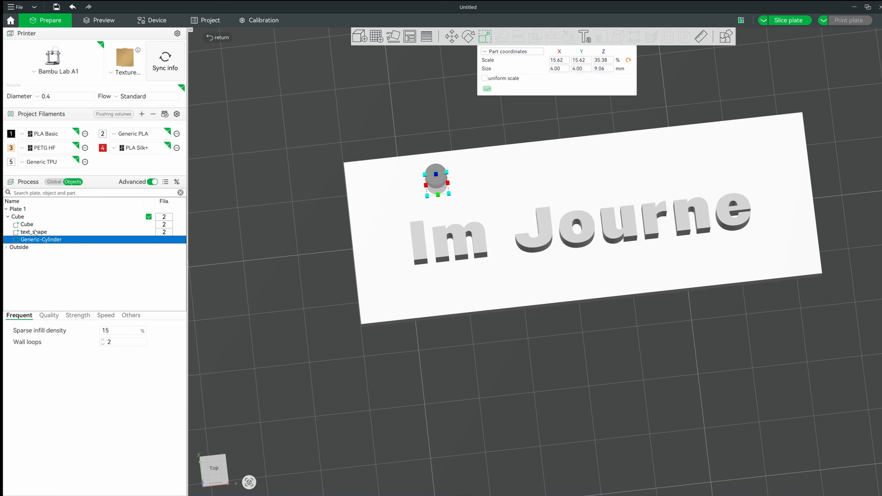
click(34, 231)
click(585, 36)
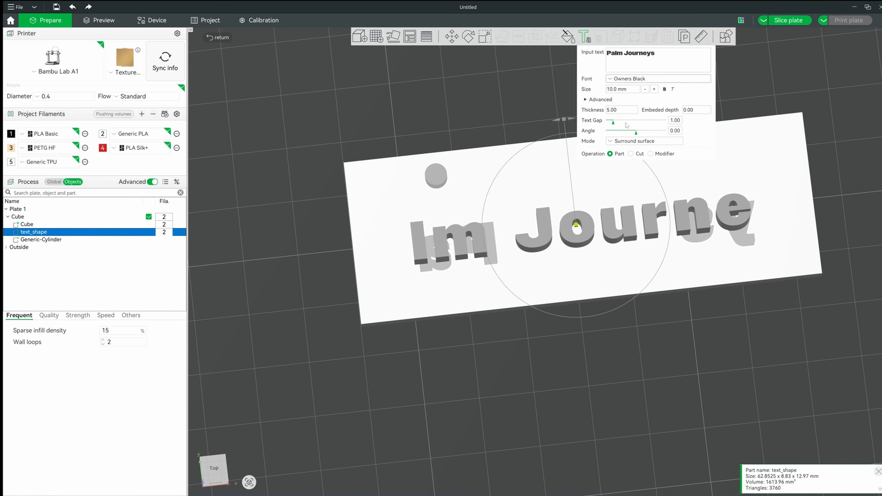
drag(614, 122, 614, 124)
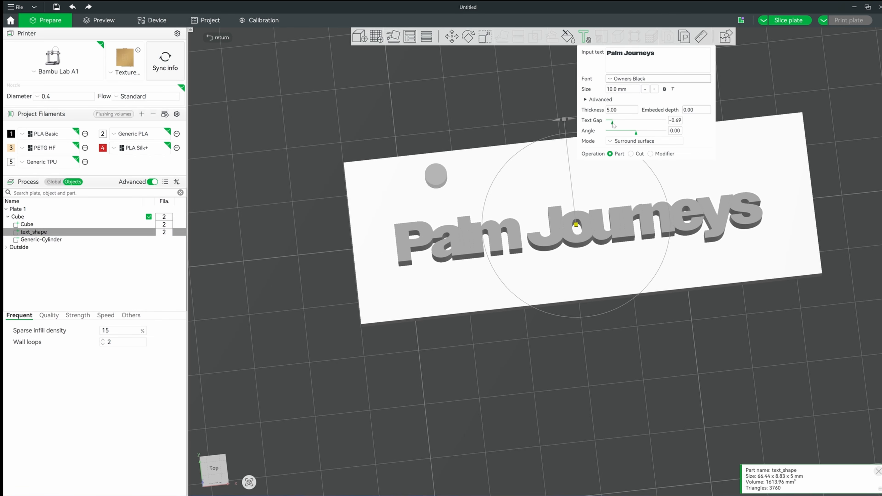
click(639, 79)
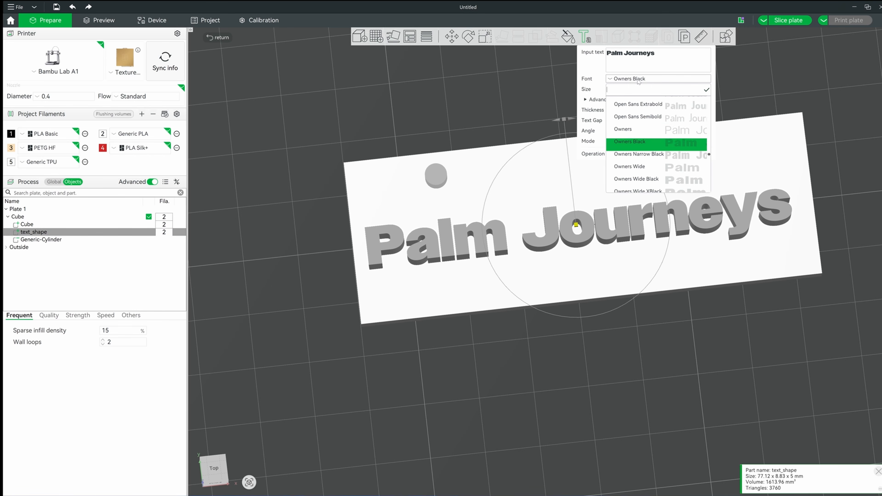
click(662, 155)
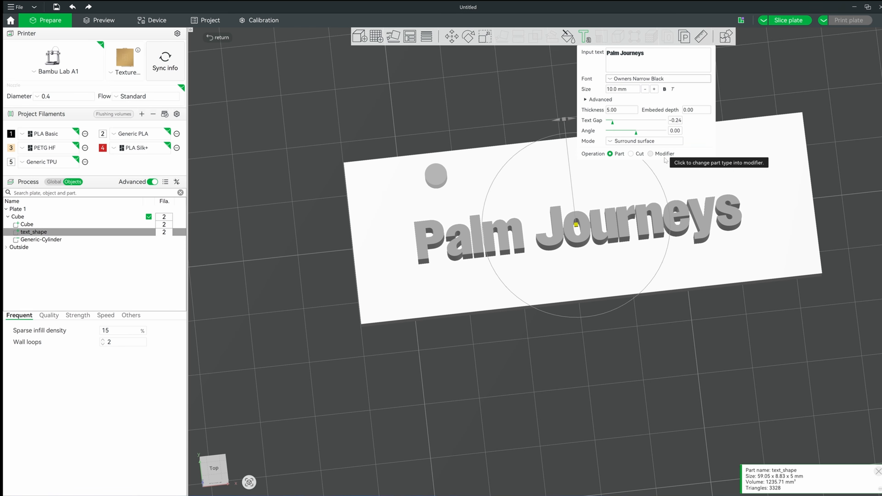
drag(612, 122, 613, 122)
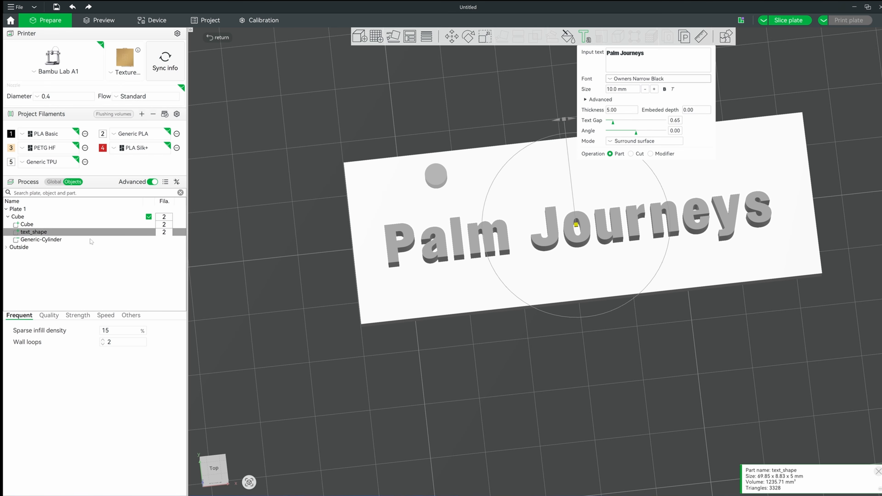
Step: Move the negative cylinder along X to about -35.6 mm, close to the plate's corner beside the text
click(42, 241)
click(451, 36)
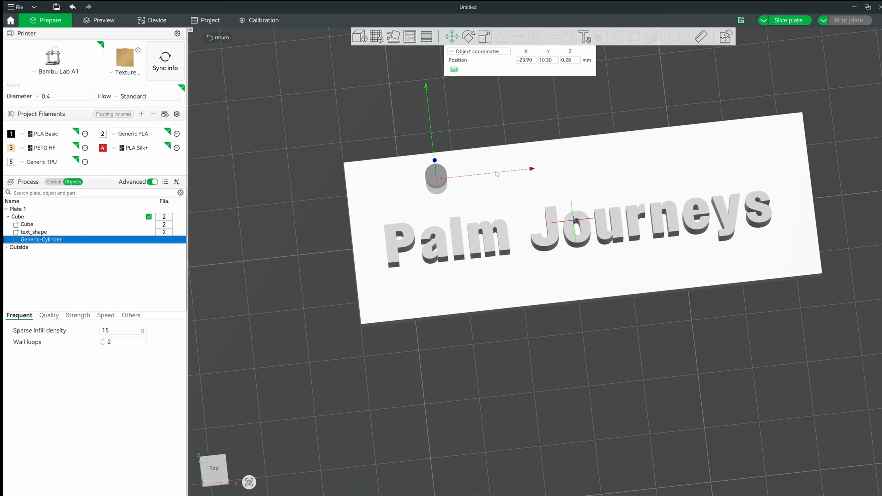
drag(533, 171, 470, 181)
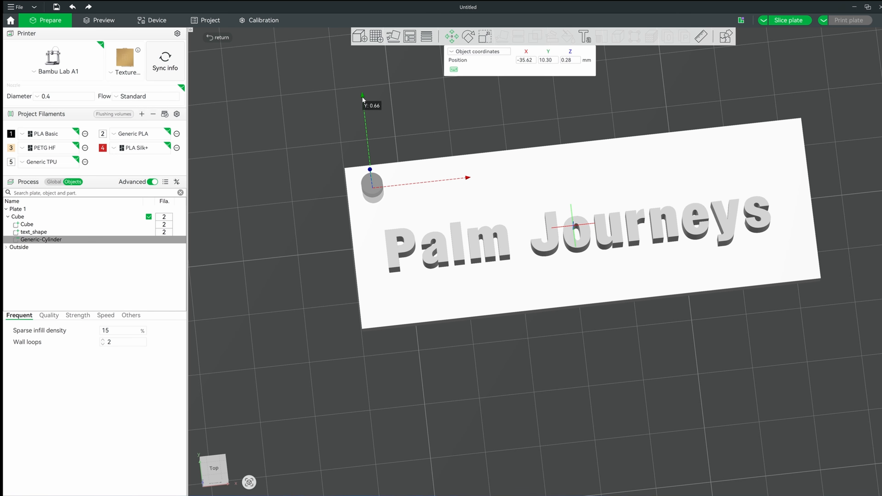
click(300, 171)
Step: Set the thickness of the Palm Journeys text part to 3 mm
drag(300, 171, 307, 219)
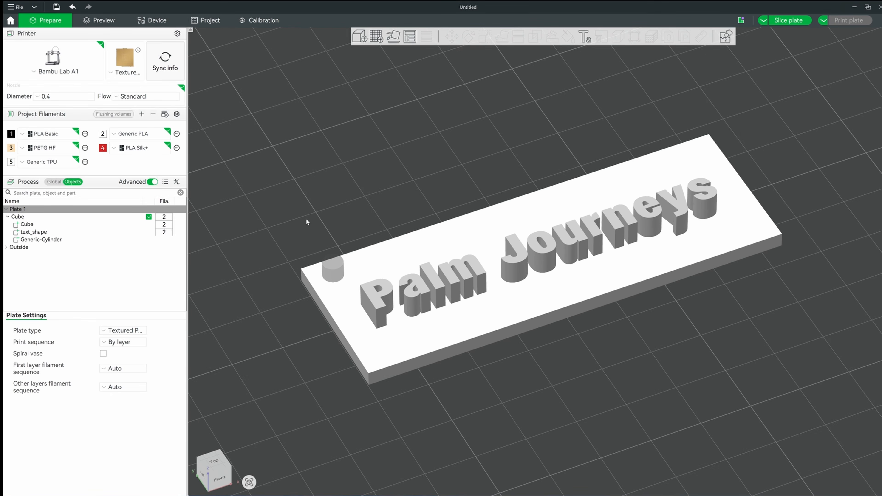
drag(401, 209, 407, 200)
click(448, 290)
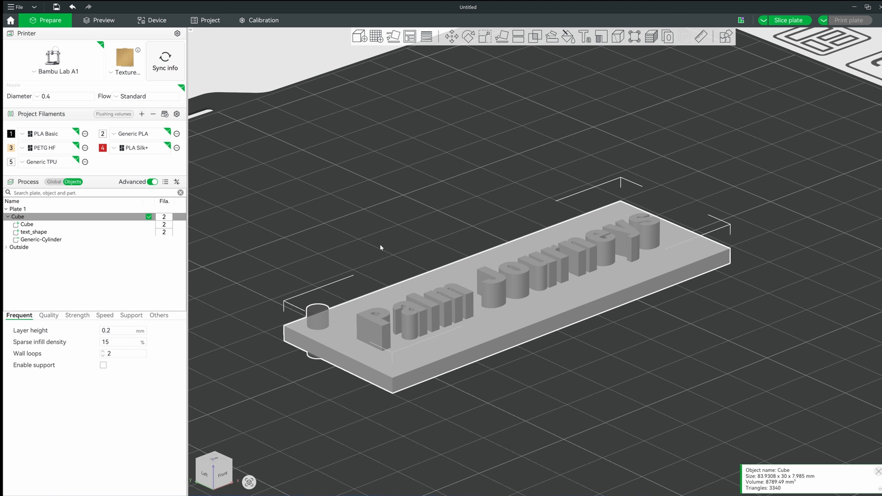
drag(380, 248, 395, 333)
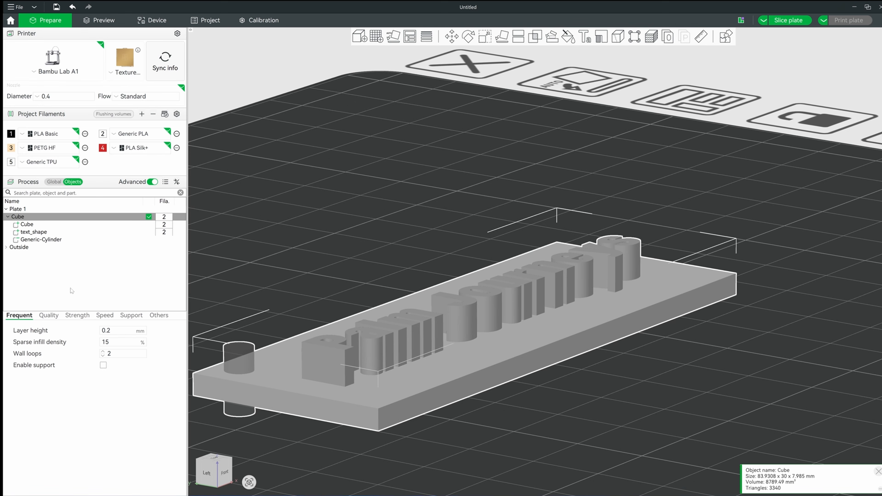
click(56, 240)
click(35, 232)
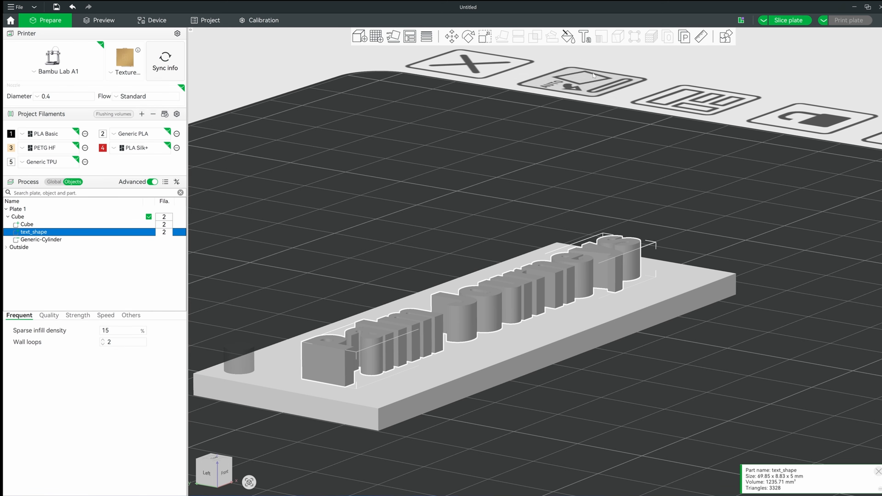
click(586, 38)
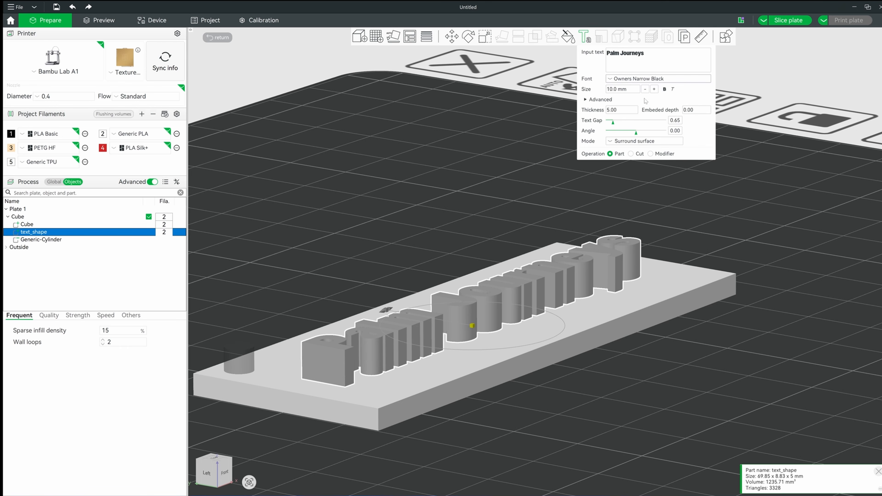
click(626, 111)
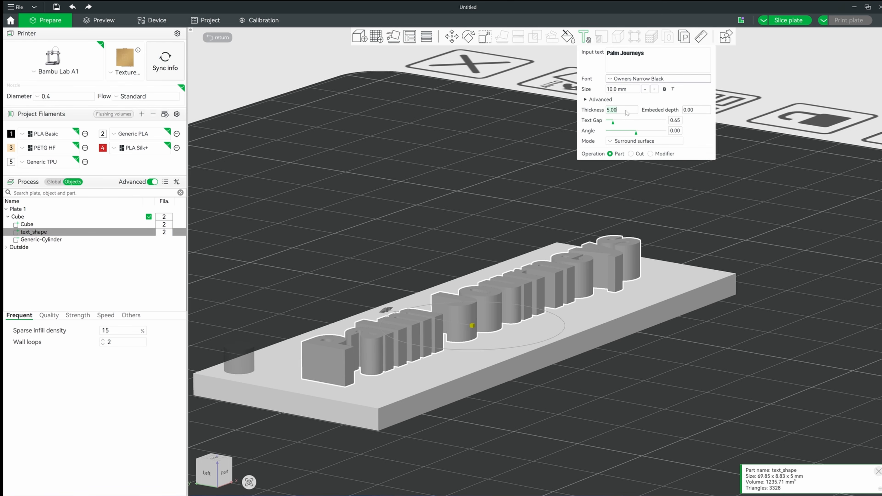
text(3)
key(Return)
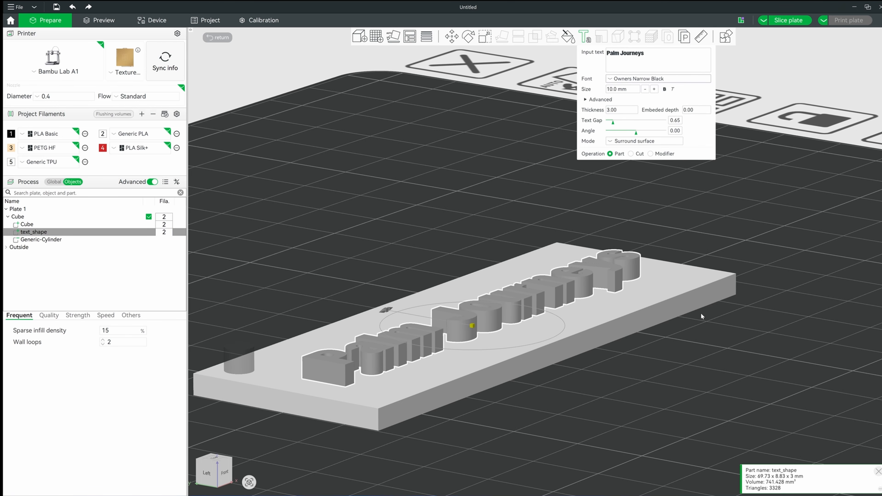
drag(677, 367, 664, 362)
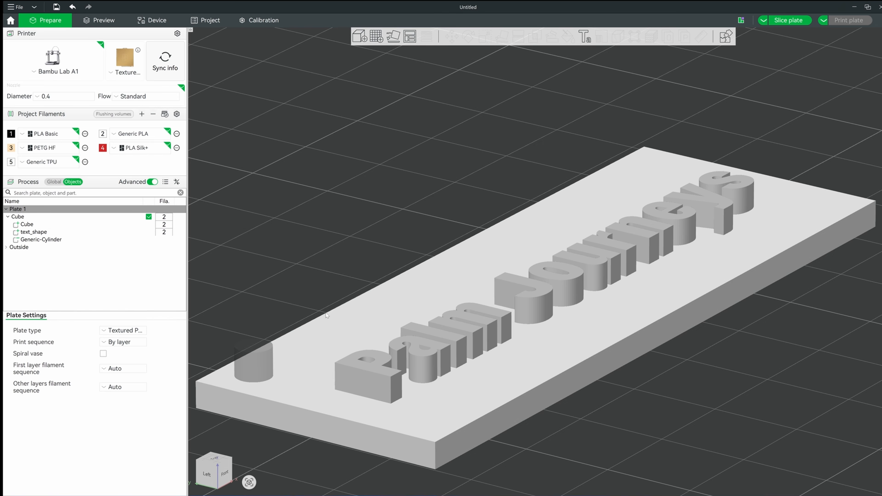
Step: Change the filament of the Palm Journeys text part to filament 1, the black PLA Basic
click(90, 232)
right_click(90, 232)
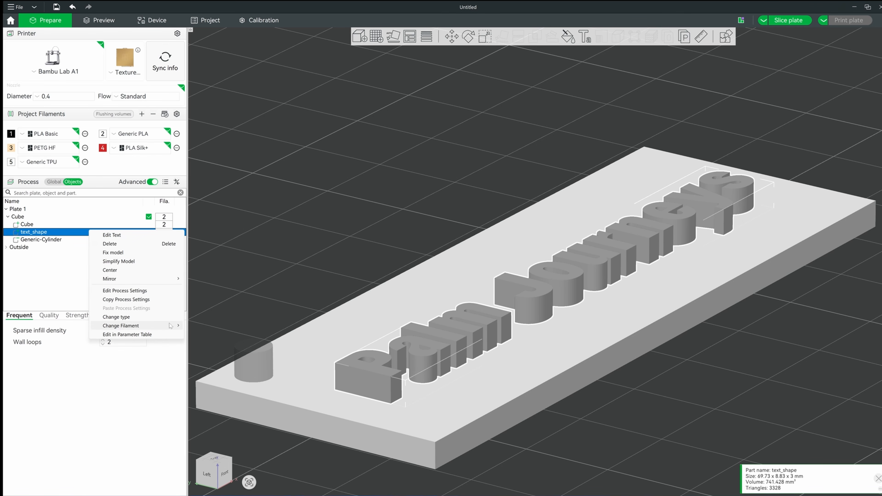
mouse_move(174, 326)
click(226, 329)
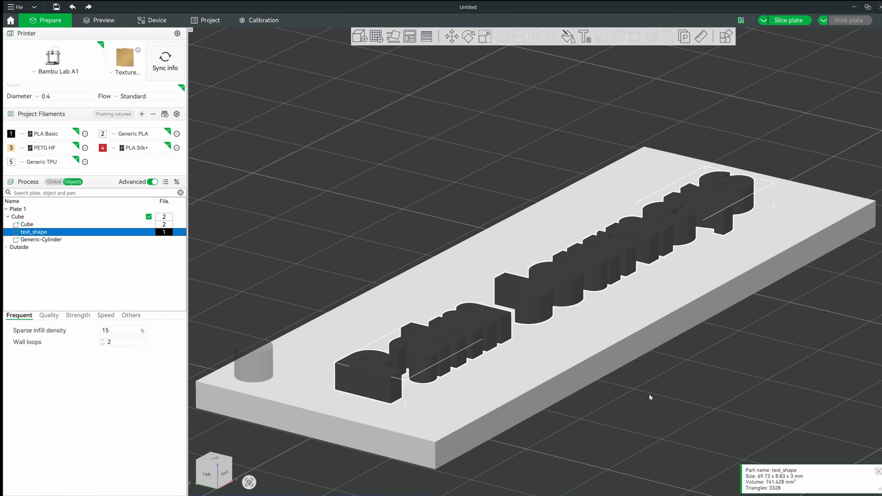
drag(605, 404, 567, 420)
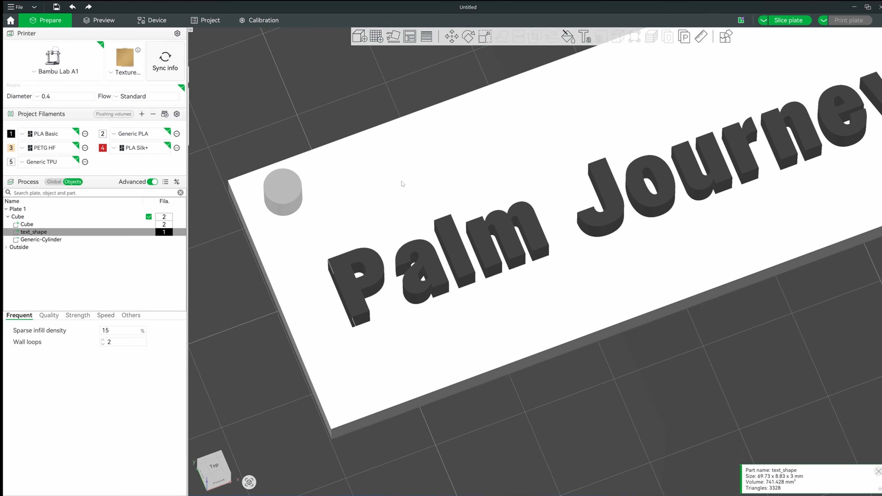
Step: Slice the plate and step through the preview layers down to layer 4 and back to examine the hole and infill
click(799, 21)
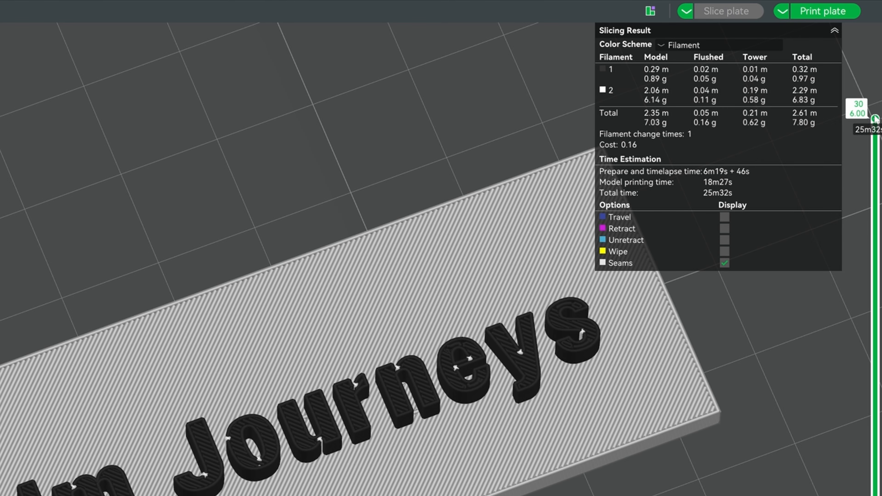
drag(875, 119, 875, 214)
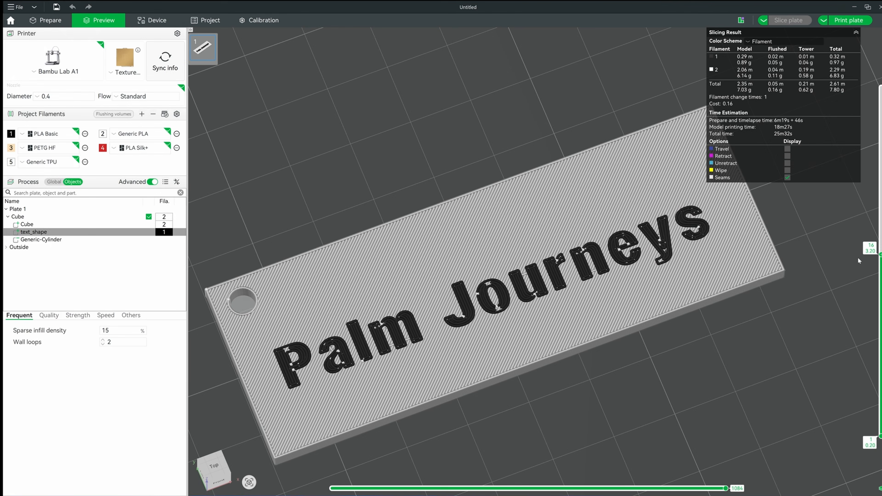
drag(858, 257, 811, 396)
right_drag(239, 315, 300, 277)
scroll(299, 277, down, 1)
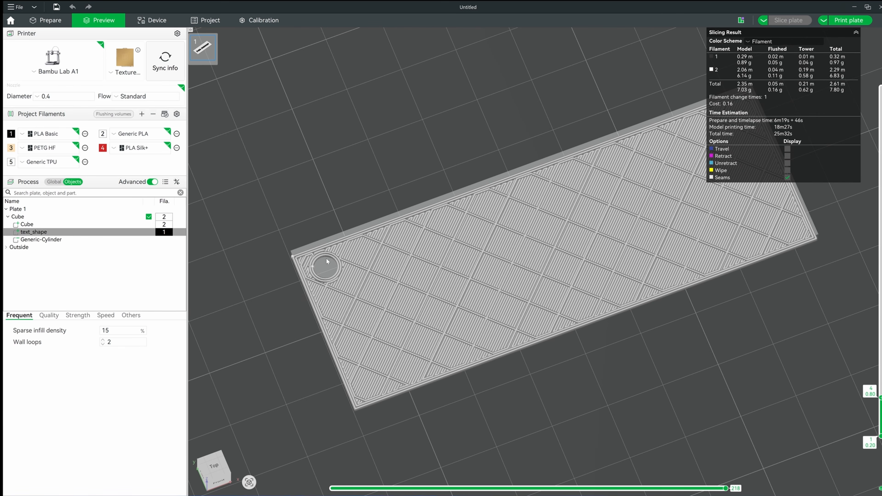
scroll(325, 268, up, 1)
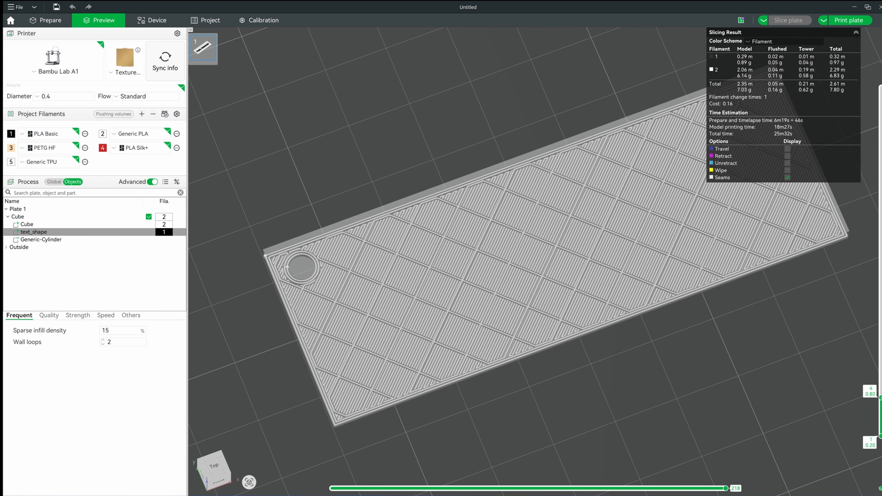
drag(871, 391, 880, 87)
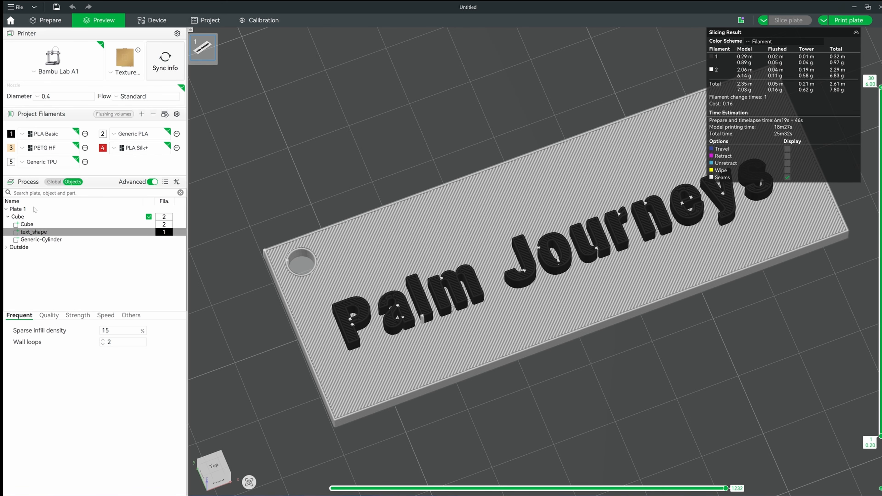
Step: Move the negative cylinder inward from the plate's edges, to about Y 9.98 mm and about 0.7 mm further along X
click(33, 224)
click(34, 239)
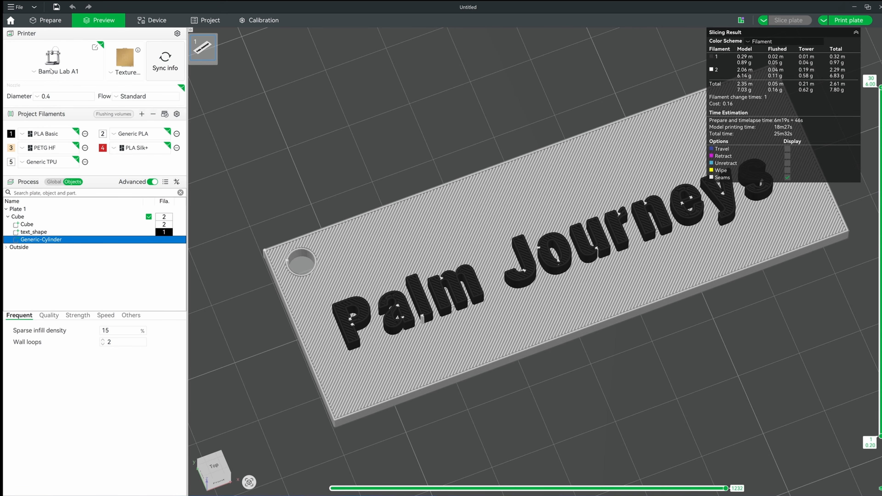
click(46, 19)
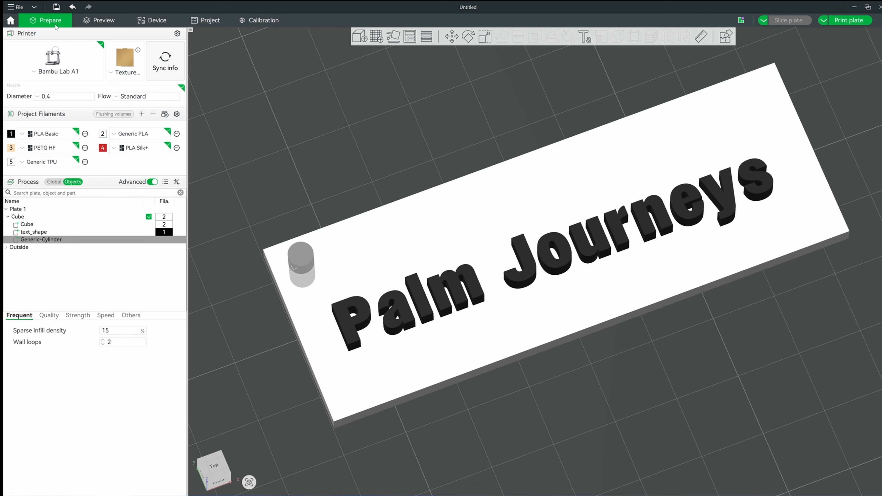
click(55, 242)
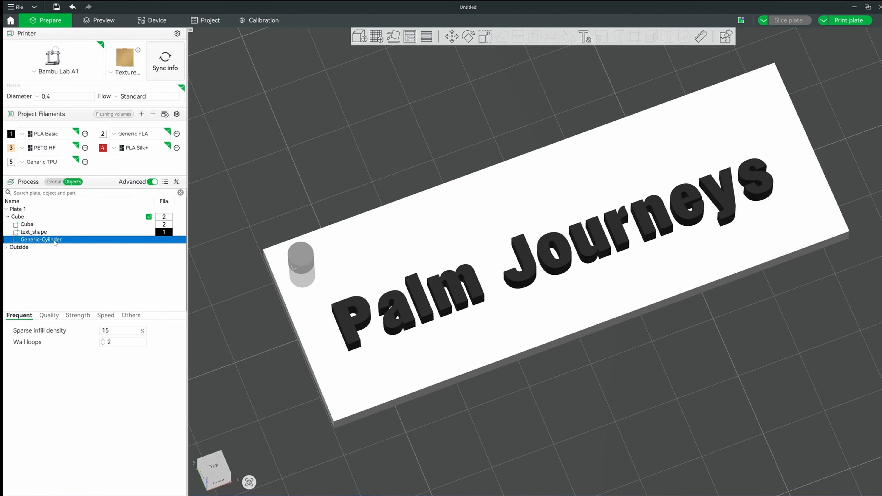
click(451, 38)
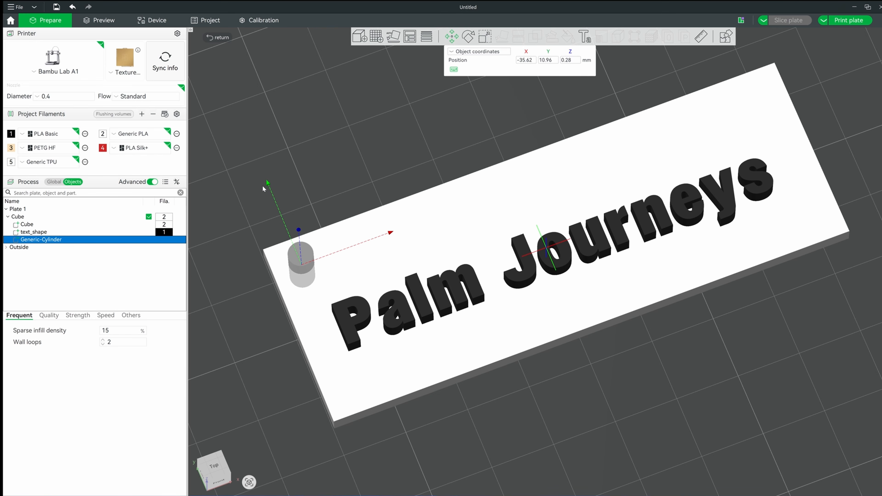
drag(268, 185, 271, 191)
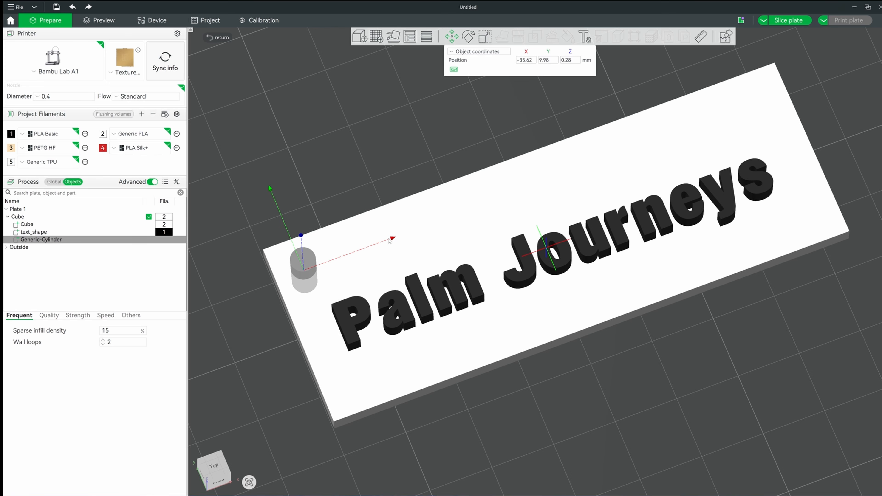
drag(392, 240, 398, 238)
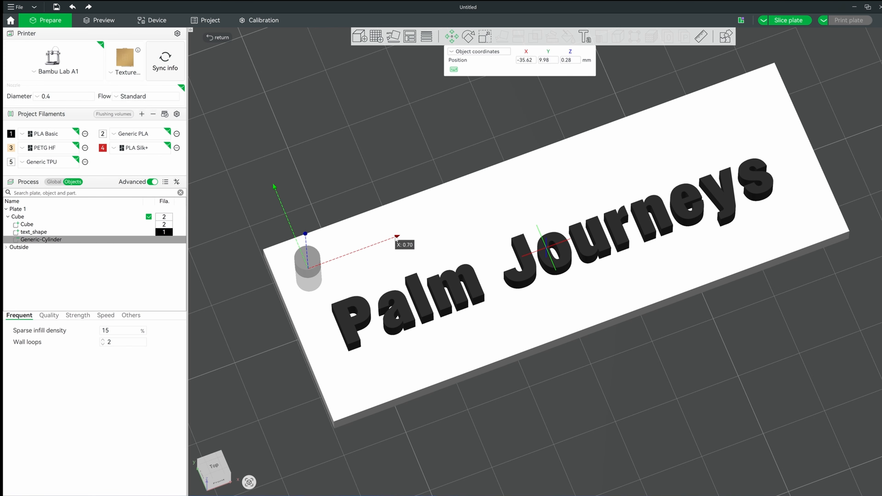
Step: Reslice the plate and inspect the hole's new position in the preview
click(779, 21)
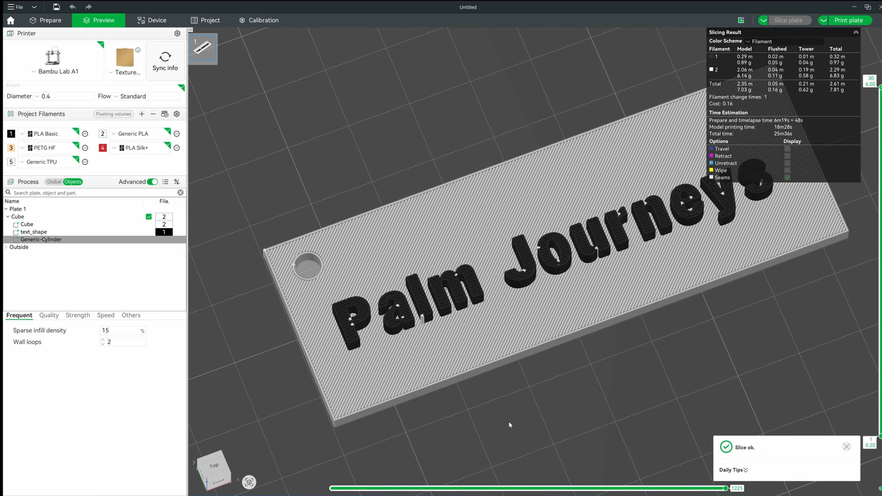
mouse_move(593, 384)
mouse_down()
mouse_move(593, 376)
mouse_move(591, 386)
mouse_up()
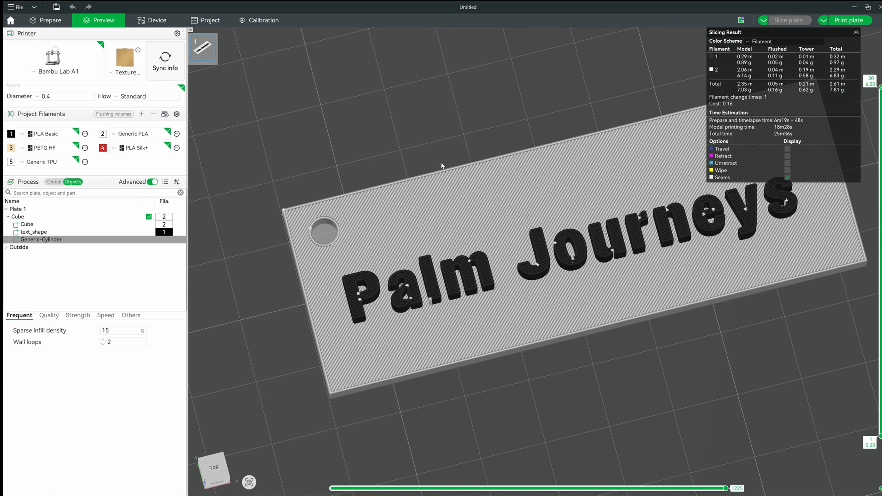
drag(407, 154, 408, 149)
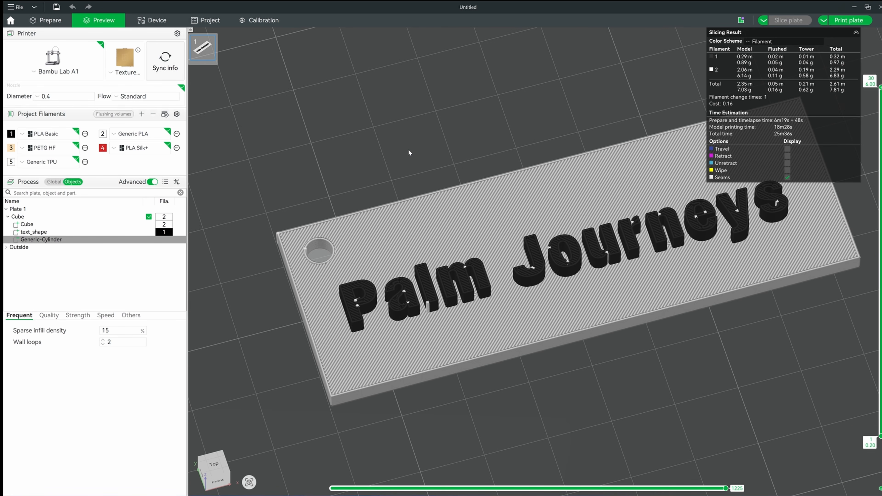
Step: Set the global top surface pattern to Octagram Spiral and reslice the plate
click(54, 181)
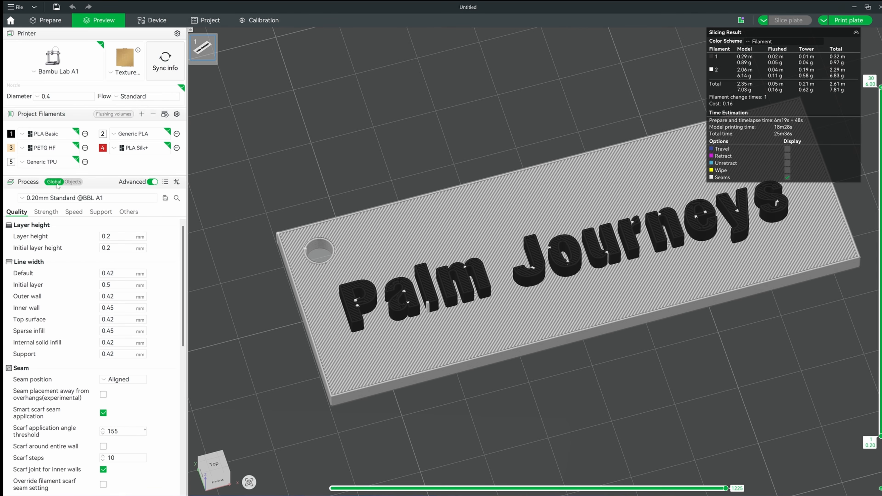
click(47, 211)
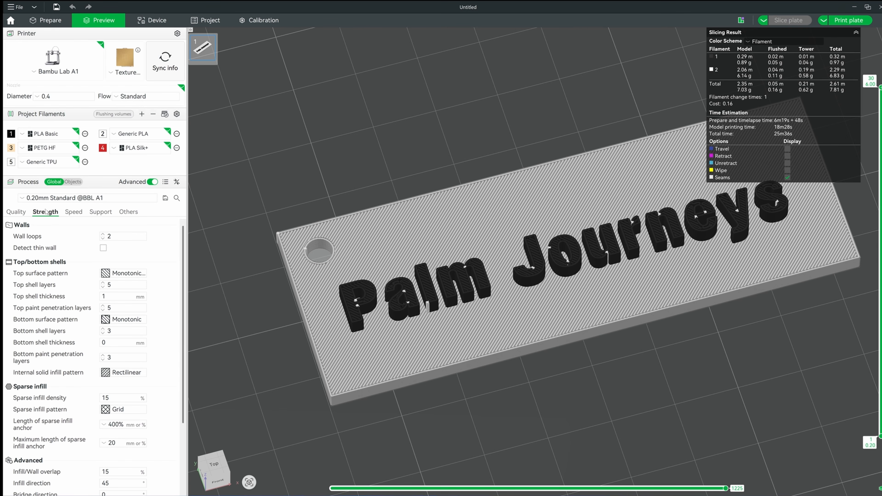
click(72, 182)
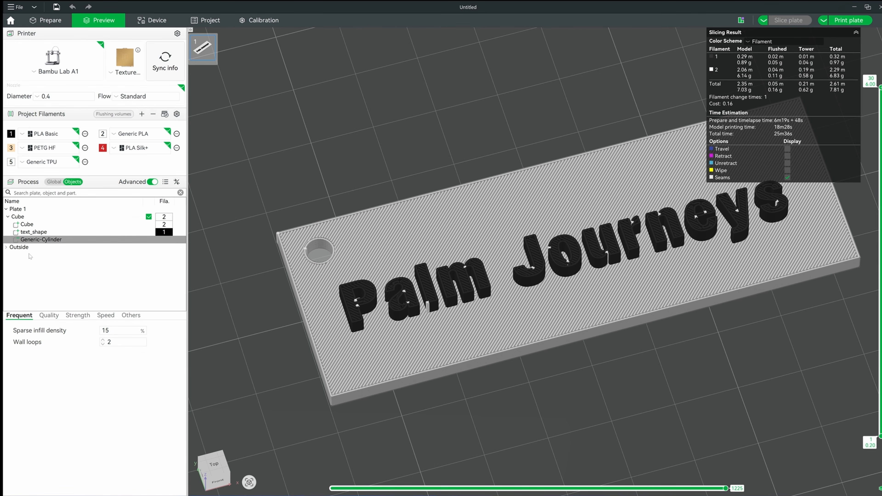
click(49, 225)
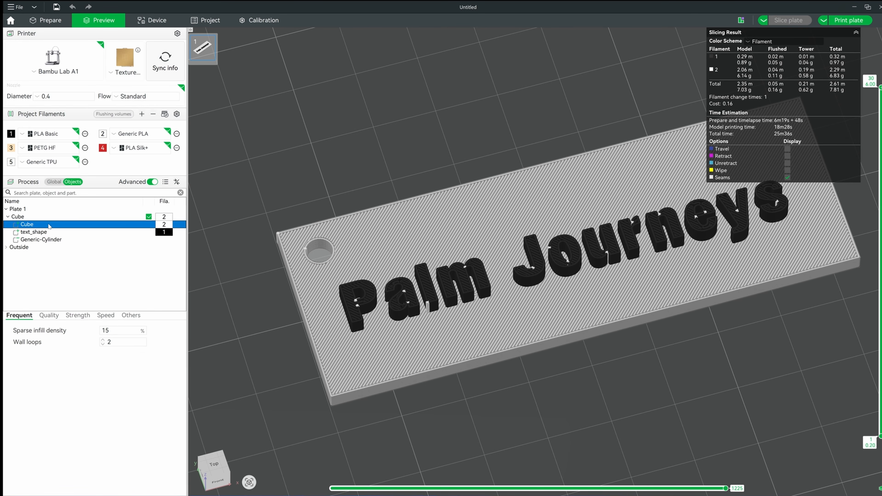
click(49, 182)
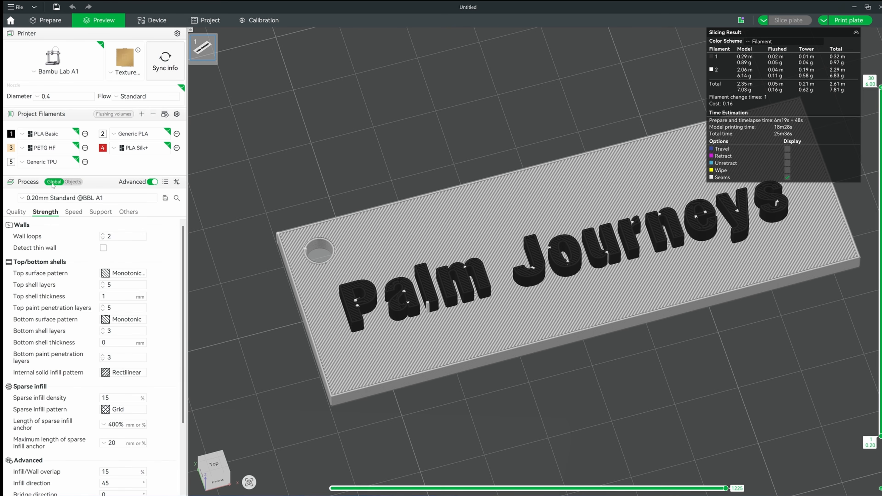
click(119, 274)
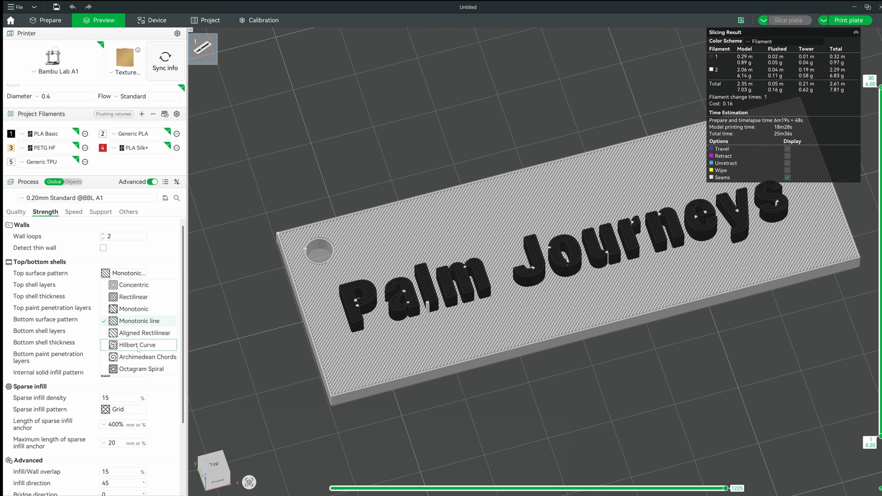
click(135, 368)
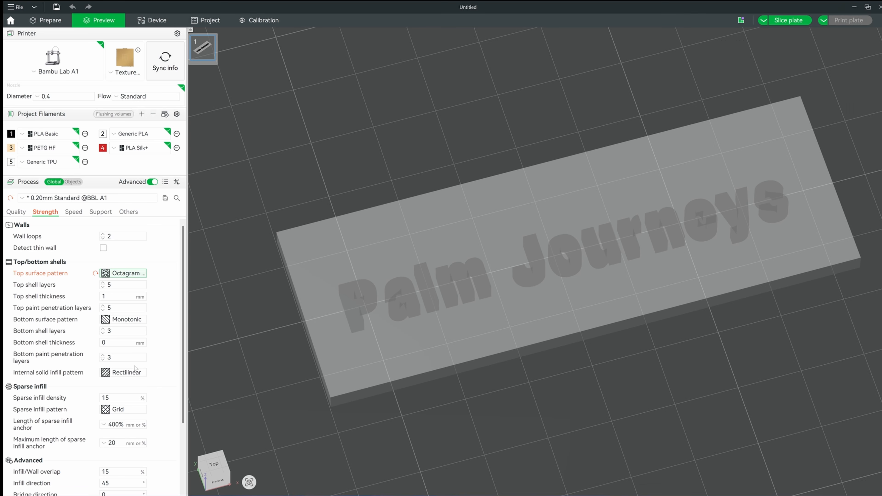
click(792, 21)
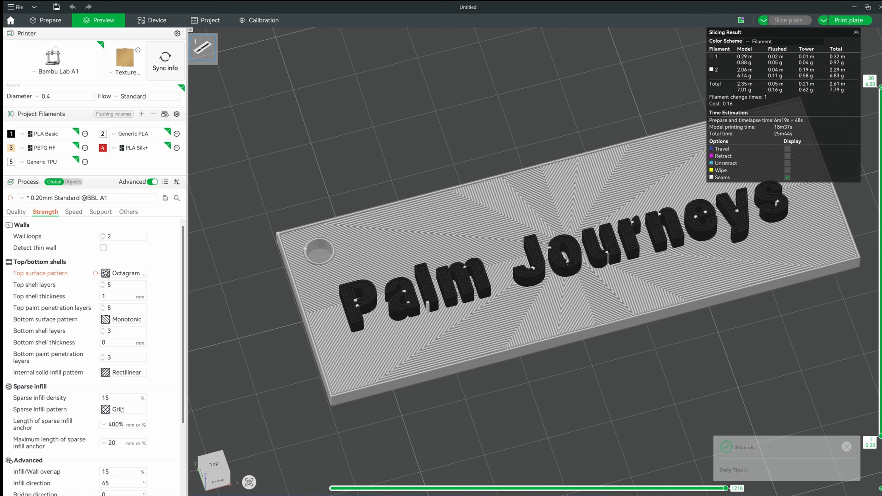
Step: Set the global sparse infill density to 10% and reslice the plate to review the layers
click(111, 398)
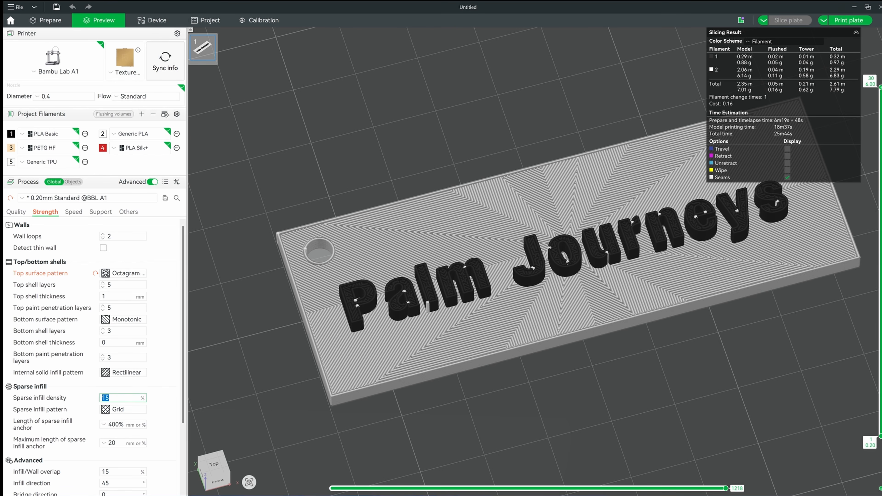
mouse_move(879, 87)
mouse_down()
mouse_move(868, 332)
mouse_move(858, 292)
mouse_move(869, 87)
mouse_up()
click(128, 399)
text(10)
key(Return)
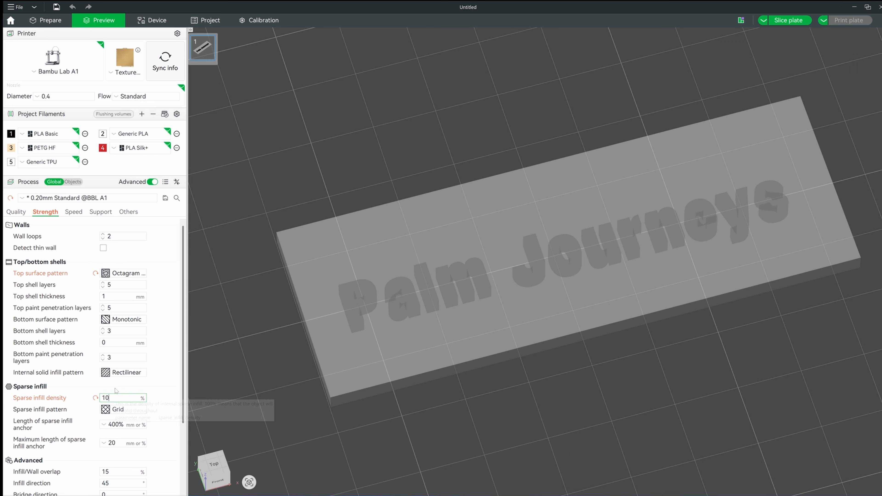
click(788, 19)
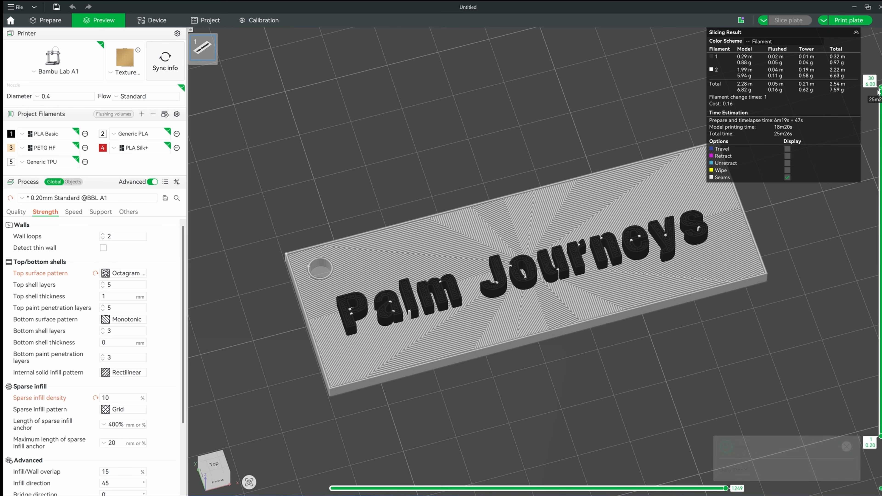
drag(869, 82, 852, 258)
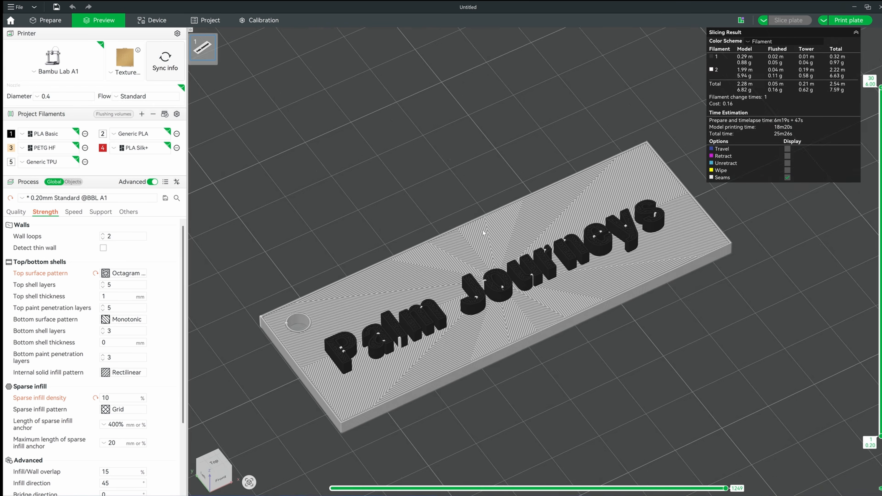
drag(484, 232, 480, 238)
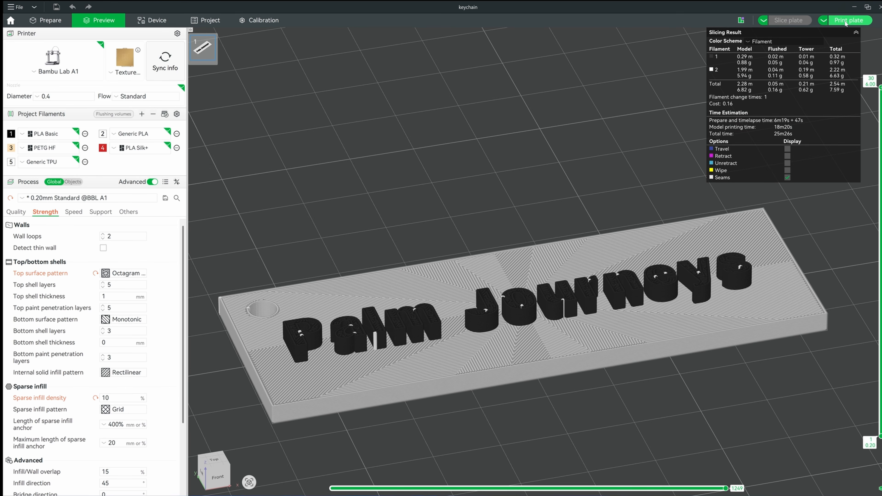
Step: Start a print job for the plate and assign the text's black PLA to the red PLA in AMS slot A4
click(845, 21)
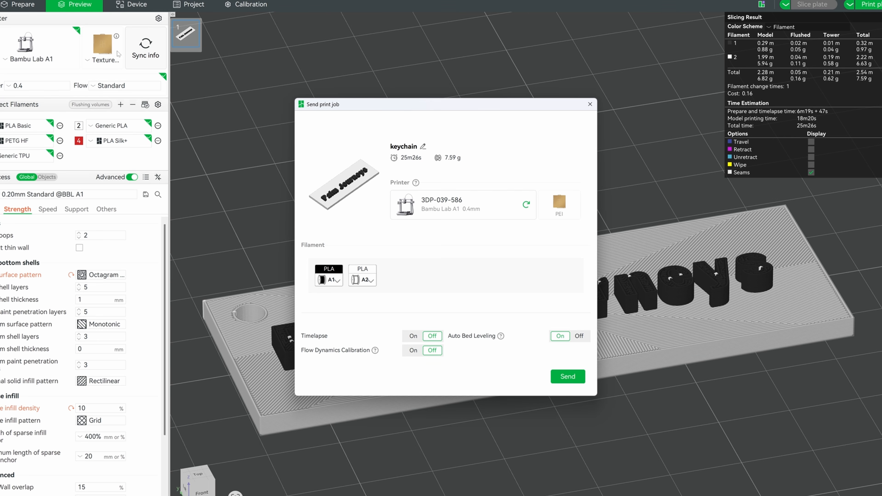
click(329, 279)
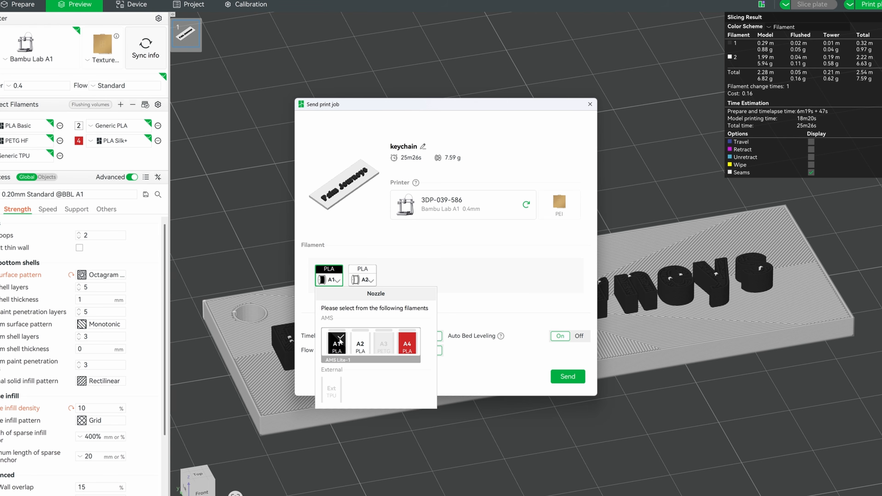
click(409, 345)
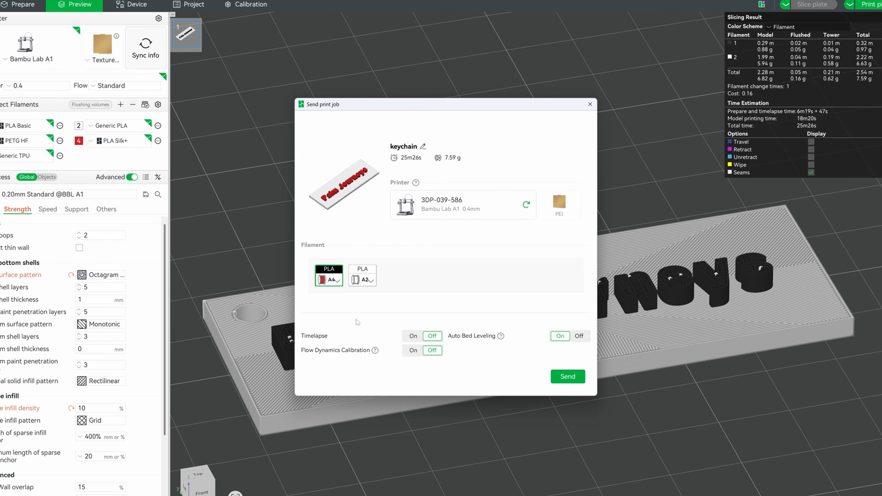
Step: Enable Timelapse for the print job and keep Flow Dynamics Calibration off
click(415, 339)
click(413, 354)
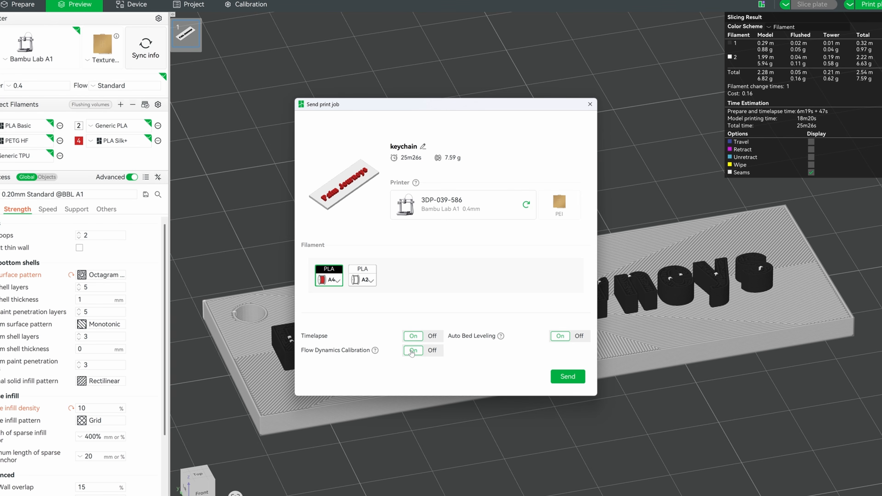
click(428, 353)
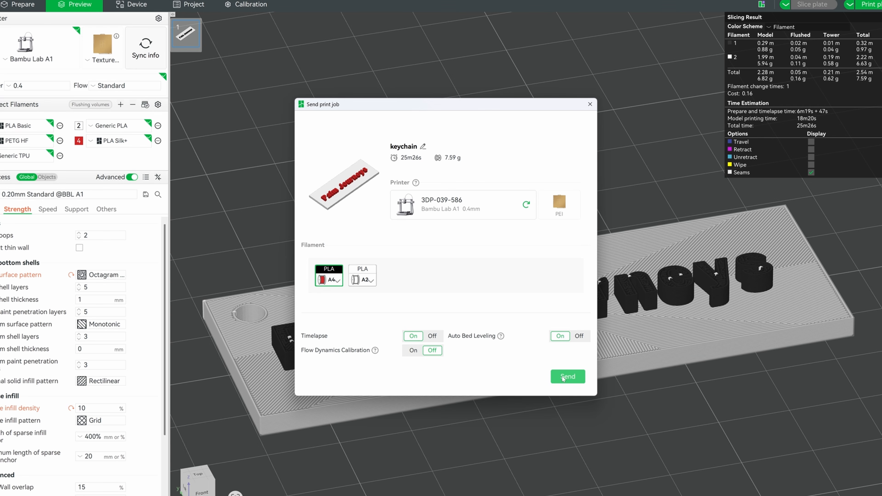
Step: Close the unsent print job, set the global timelapse mode to Smooth and reslice the plate
click(589, 108)
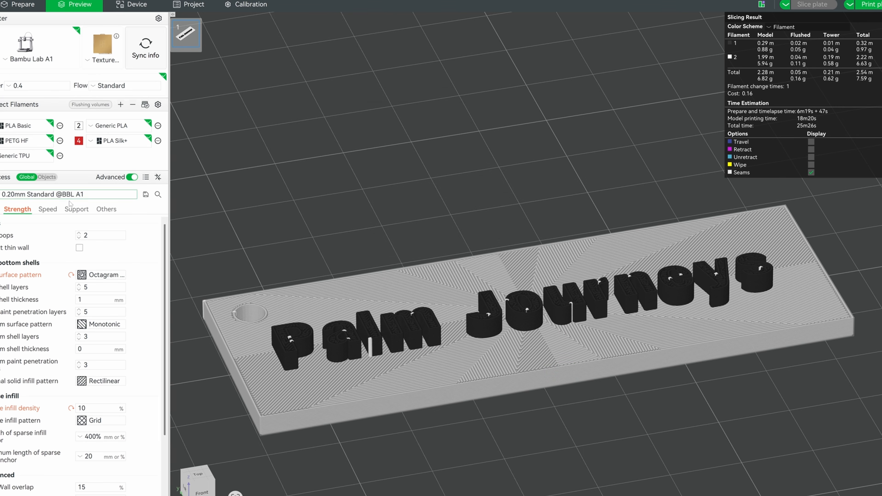
click(106, 208)
scroll(58, 408, down, 3)
scroll(58, 409, down, 5)
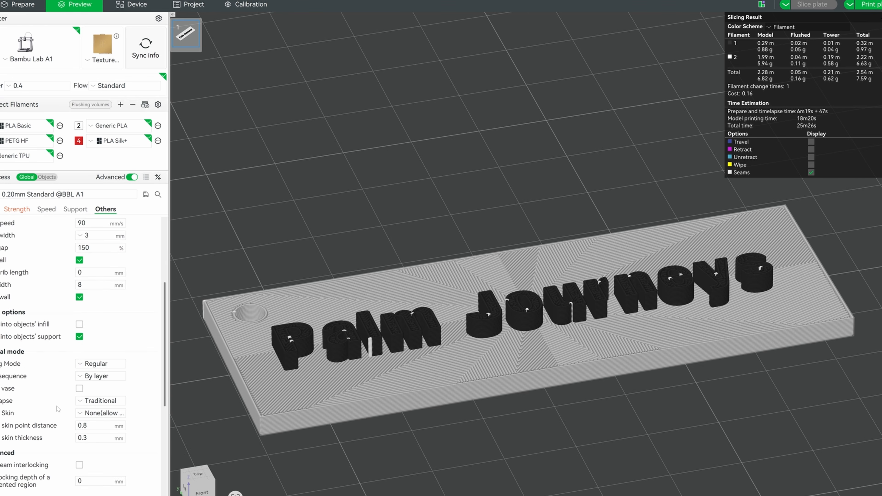
click(99, 331)
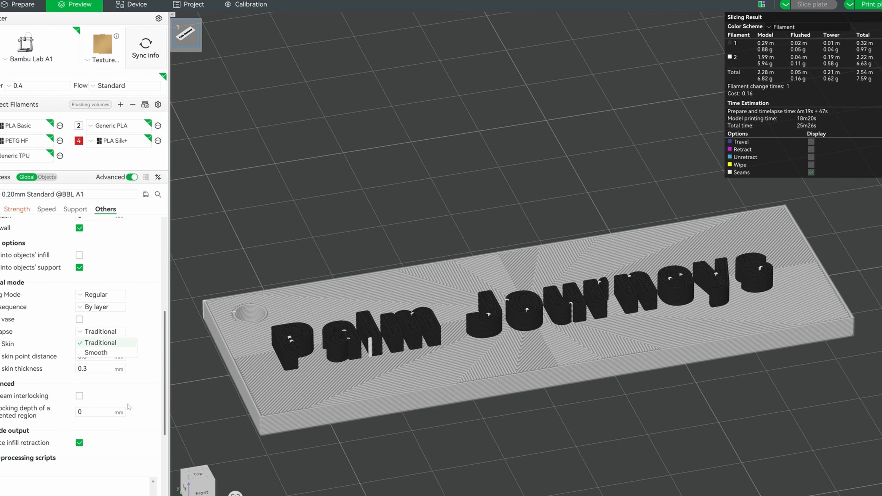
click(100, 353)
click(809, 4)
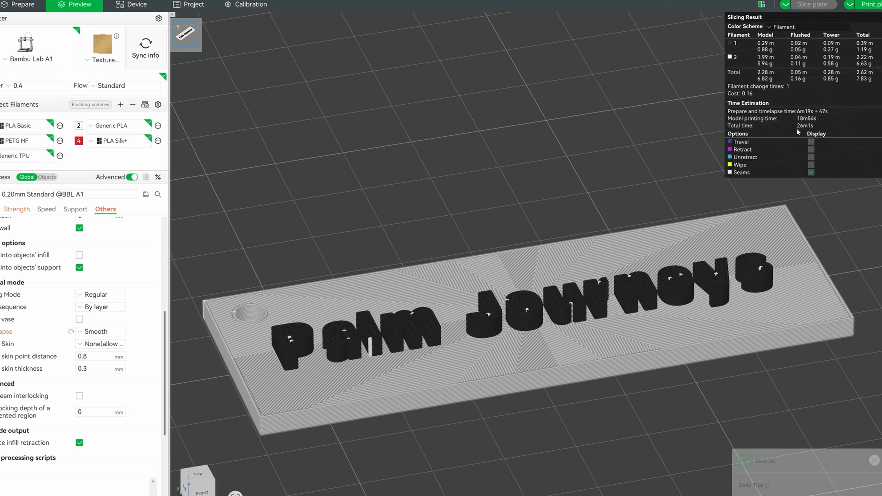
Step: Start a new print job for the plate with Timelapse on and map the text's black PLA to the red PLA in AMS slot A4
scroll(585, 280, down, 3)
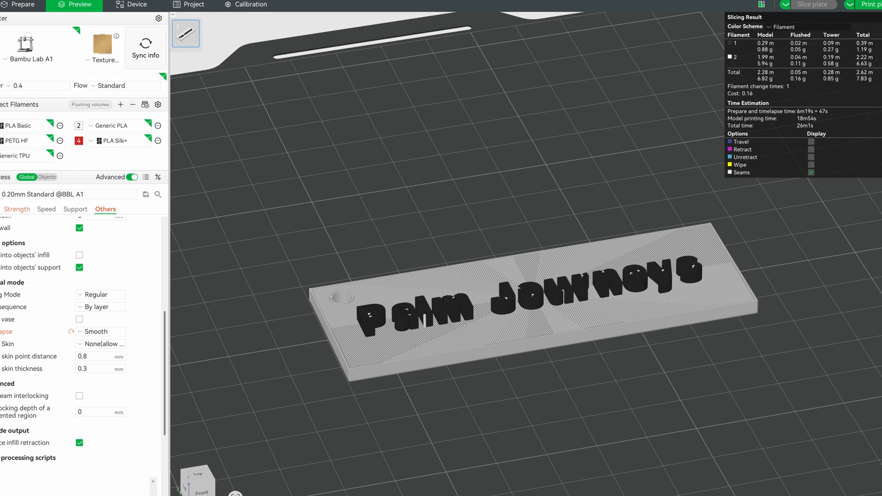
drag(881, 87, 881, 135)
click(869, 4)
click(414, 336)
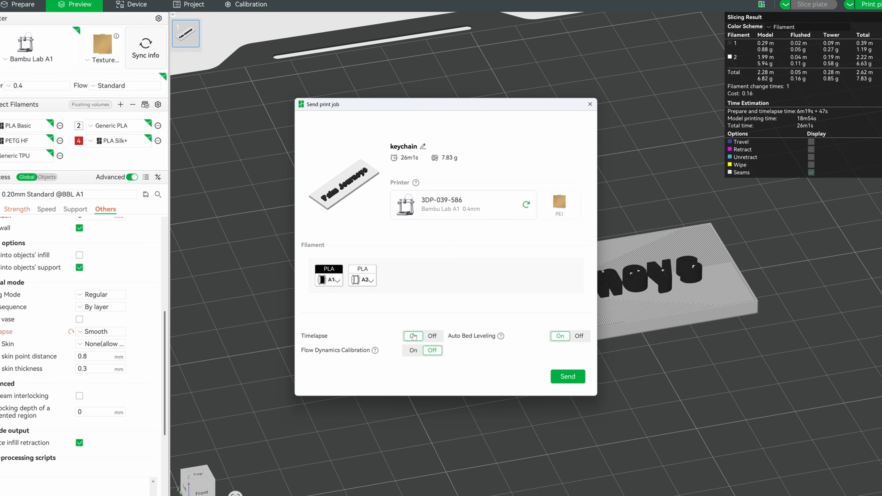
click(330, 277)
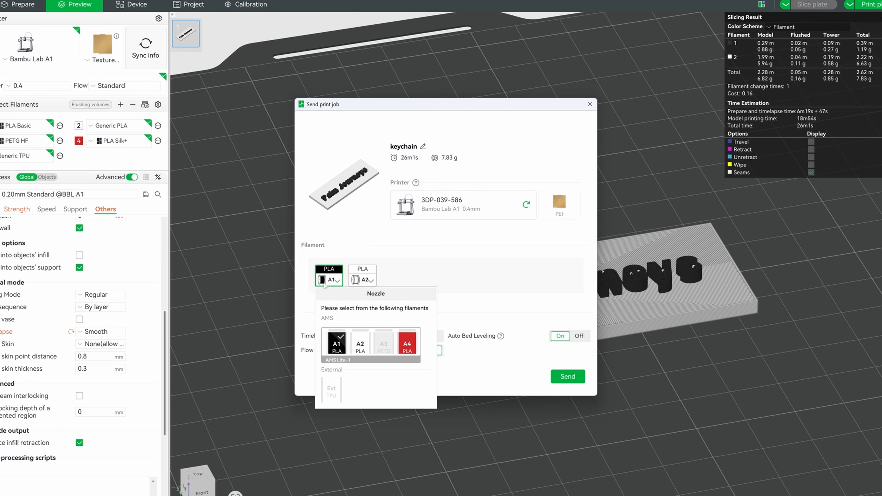
click(403, 294)
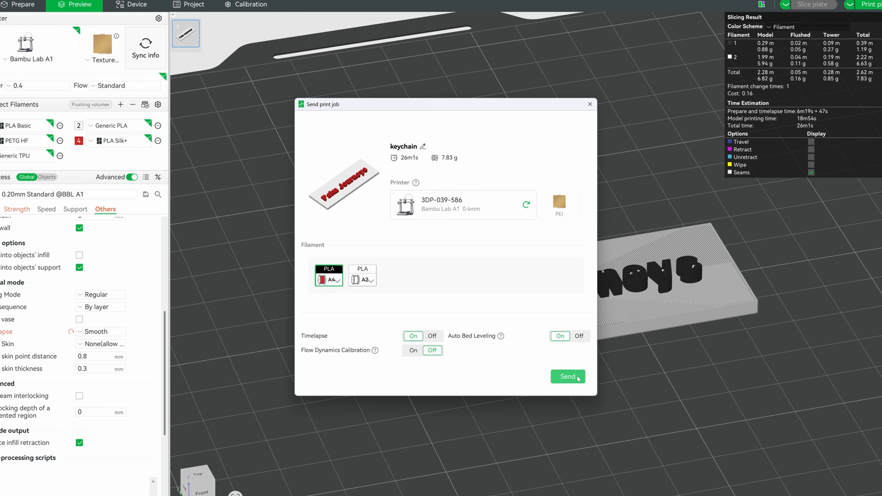